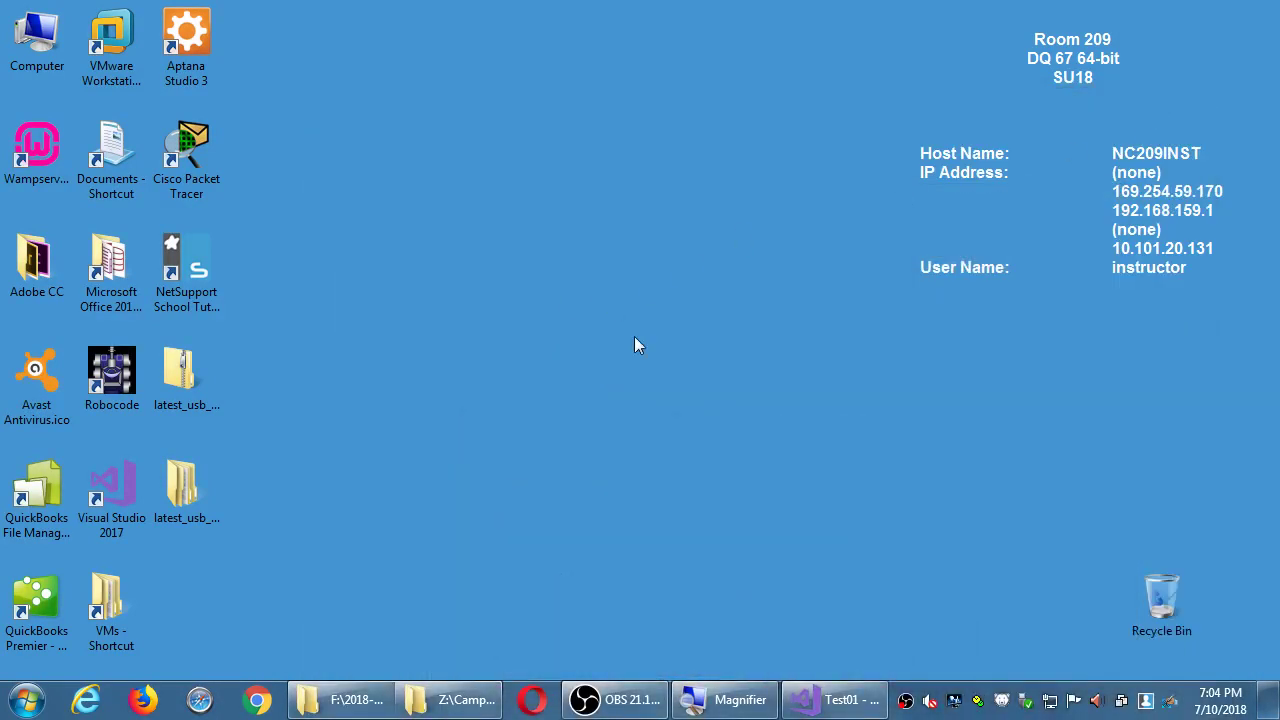
Step: Show the MAD II classroom data folder with its Name column fitted to the full file names and its listing refreshed
left_click(447, 699)
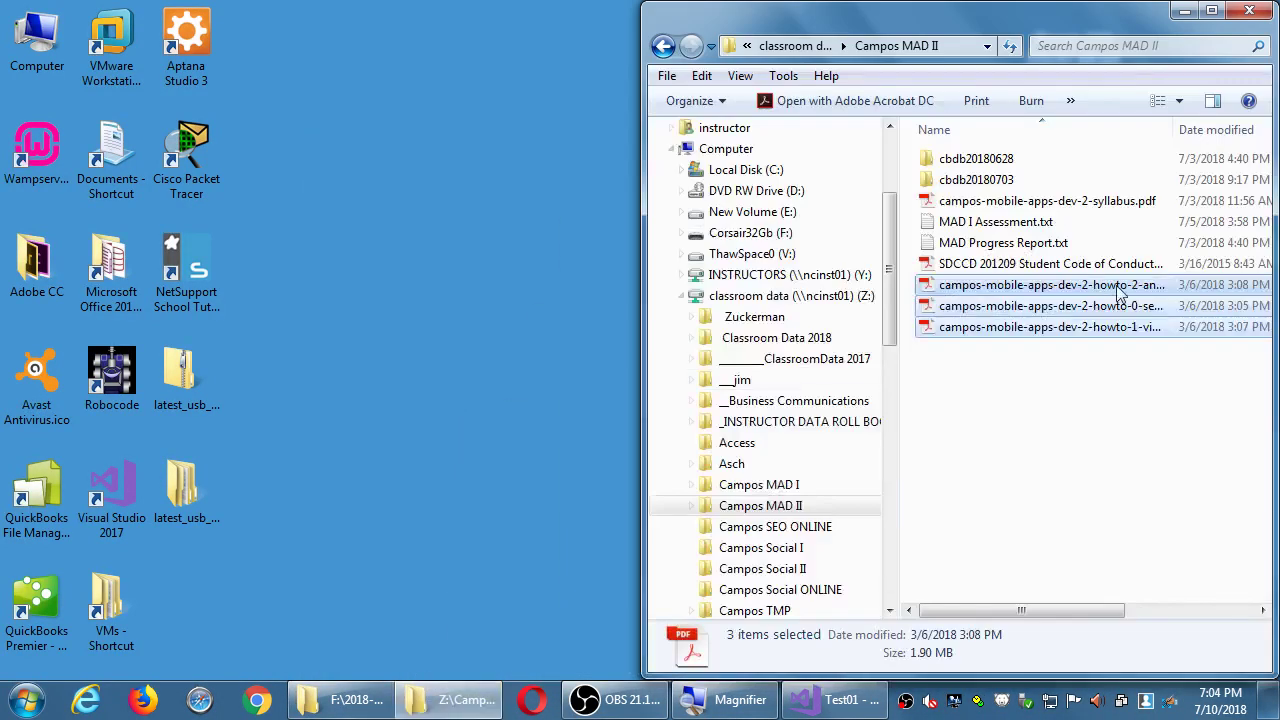
left_click(1140, 443)
double_click(1173, 130)
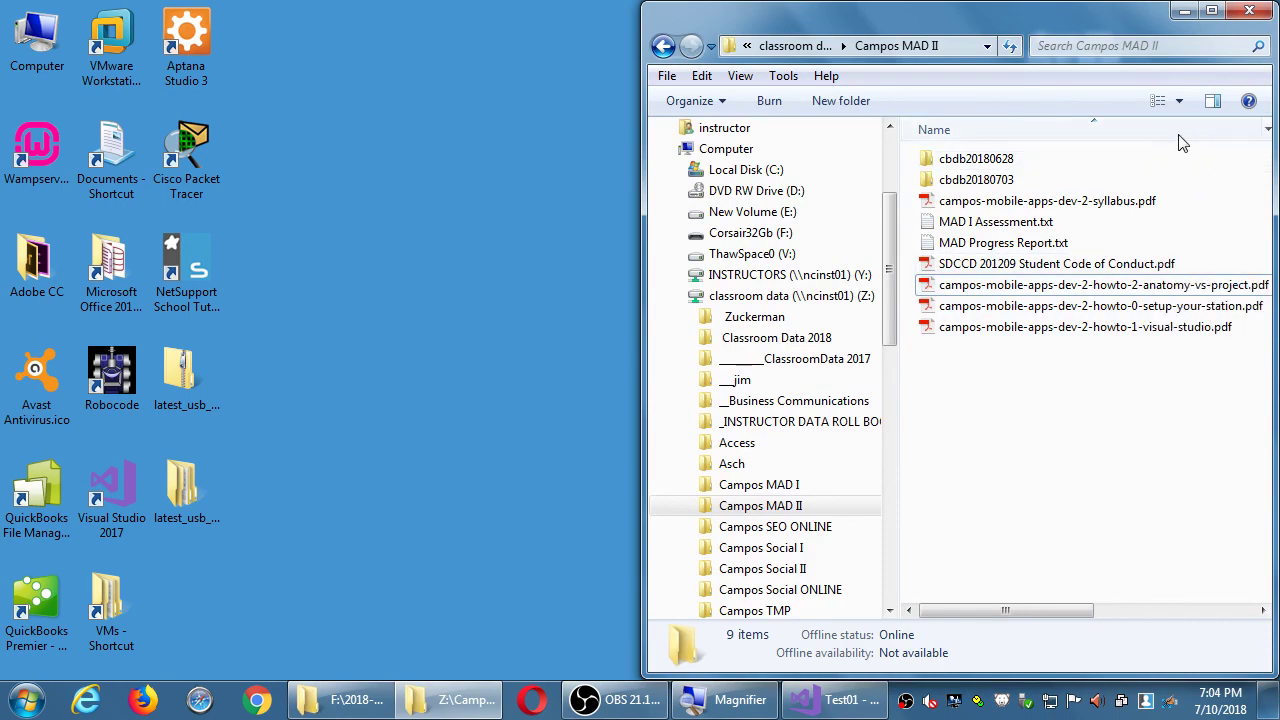
key("F5")
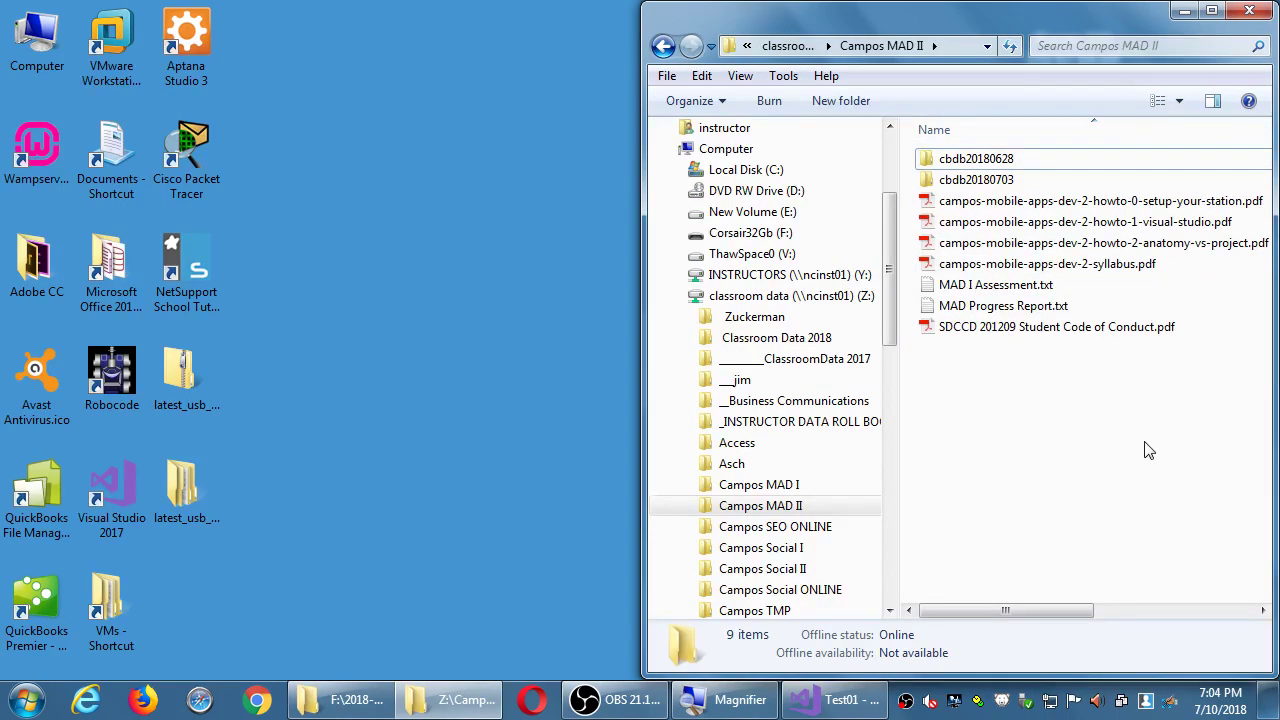
Step: Check the how-to documents in the 2018-07 2MAD II 4056H folder and minimize its window
key("super+plus")
left_click(345, 699)
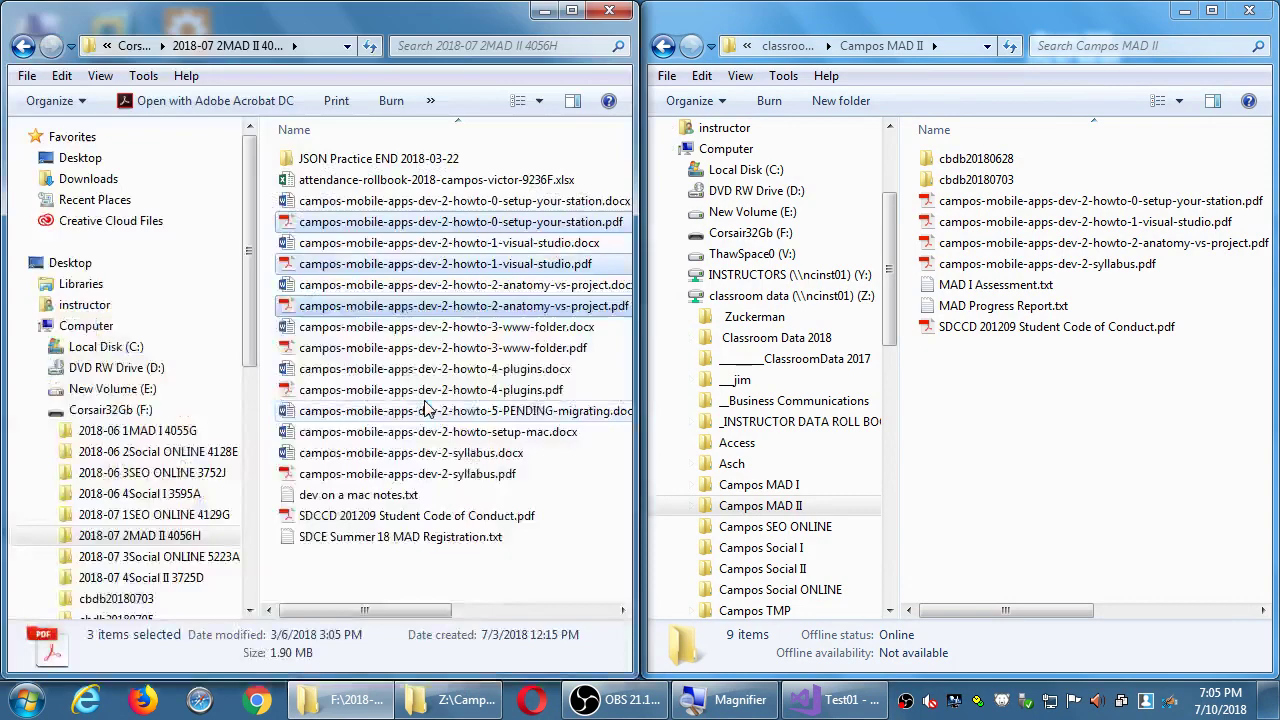
left_click(446, 326)
left_click(545, 10)
Step: Copy the howto-0-setup-your-station, howto-1-visual-studio and howto-2-anatomy-vs-project PDFs from the MAD II classroom folder to the desktop
left_click_drag(1000, 200, 618, 338)
left_click_drag(1000, 221, 560, 390)
left_click_drag(950, 243, 563, 190)
Step: Open the howto-0-setup-your-station PDF in Adobe Acrobat with the recommended accessibility settings and hide the tools pane
left_click_drag(625, 268, 575, 300)
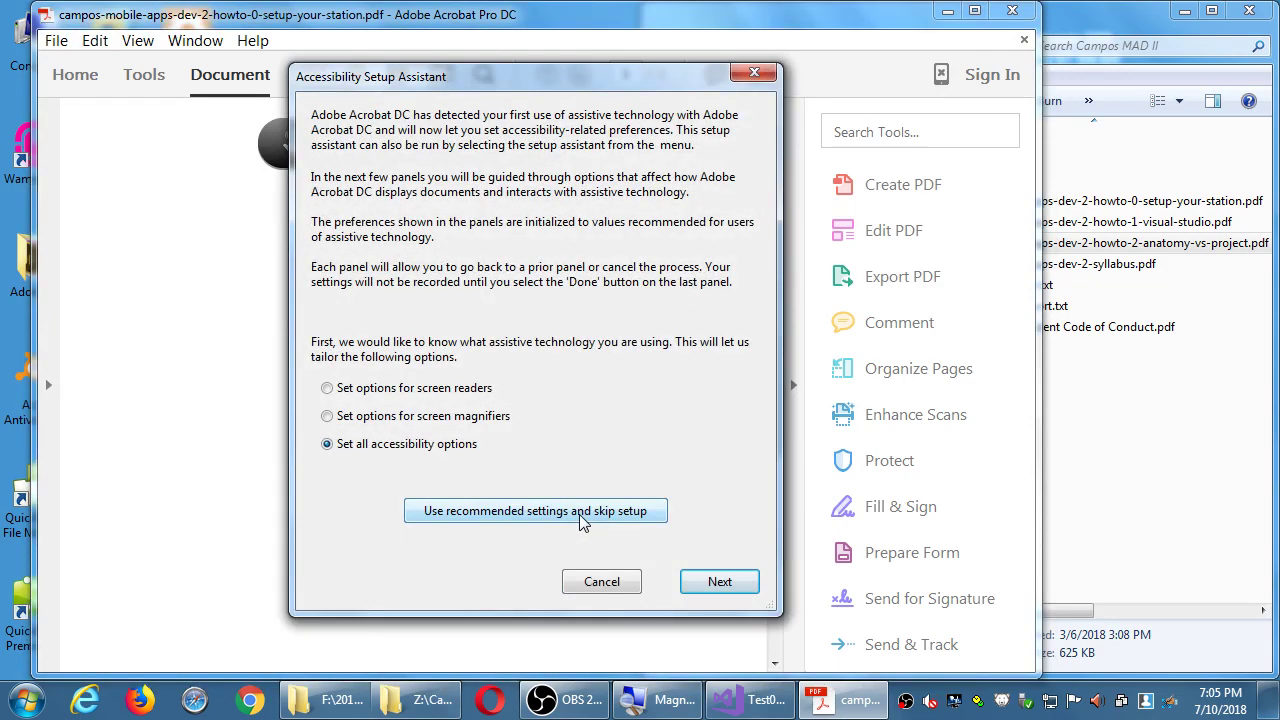
left_click(579, 514)
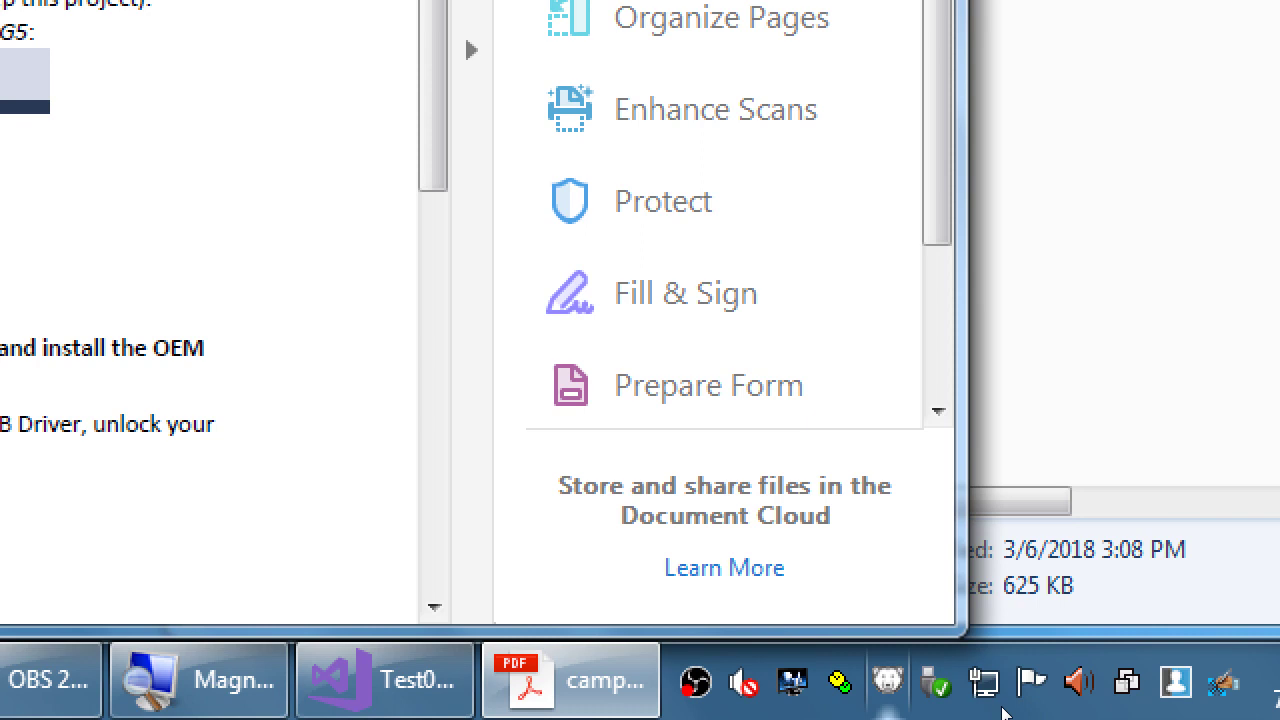
key("super+minus")
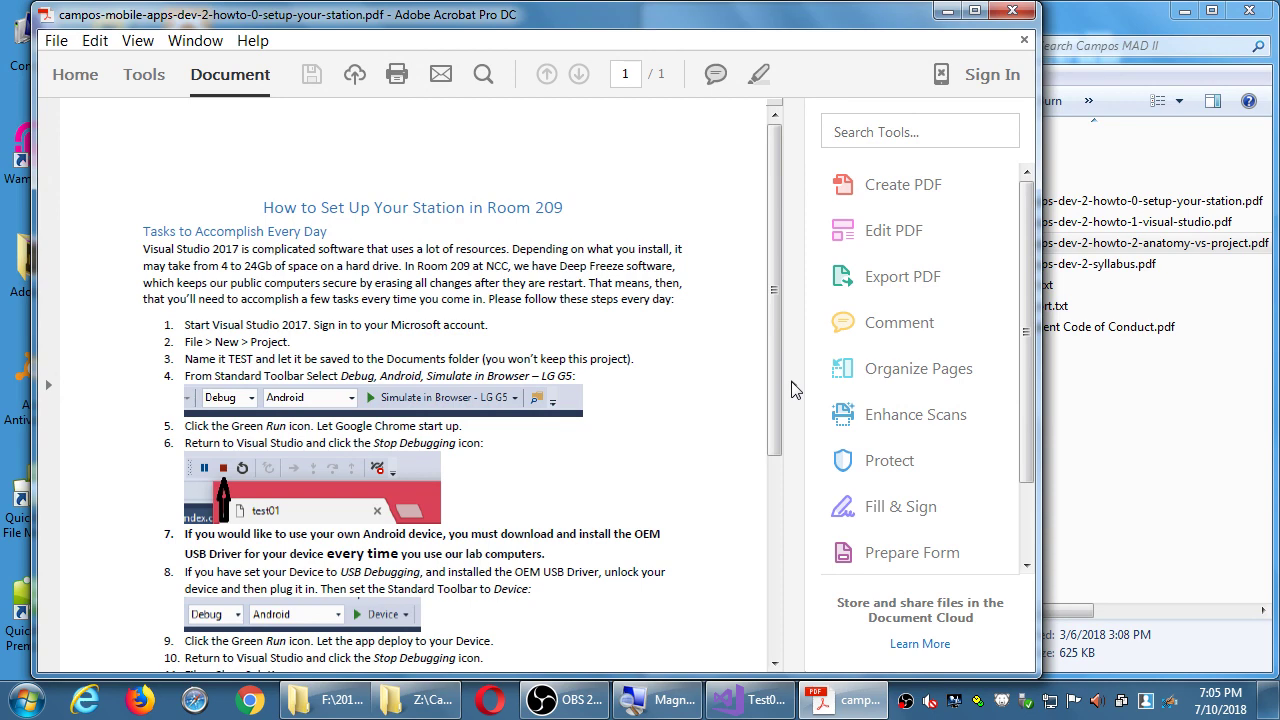
left_click(792, 383)
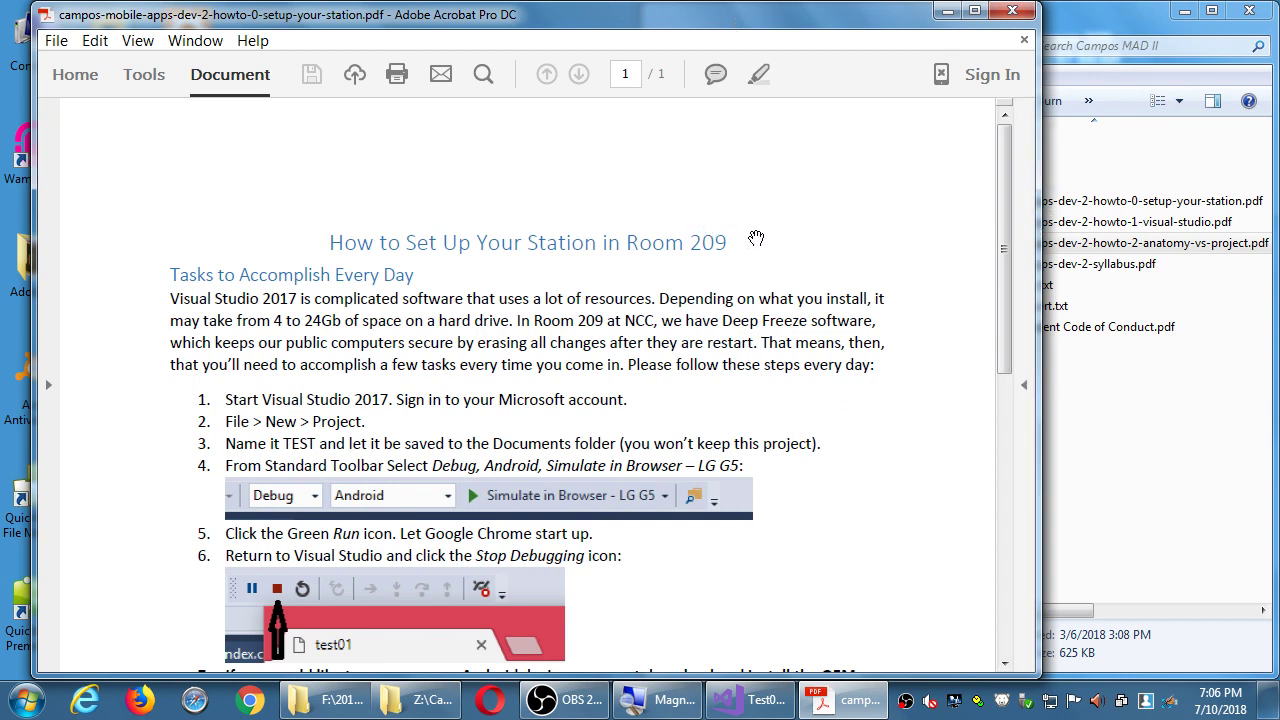
Step: Read the daily Room 209 station setup tasks from starting Visual Studio 2017 through to the Further Reading links
scroll(820, 290, "down", 1)
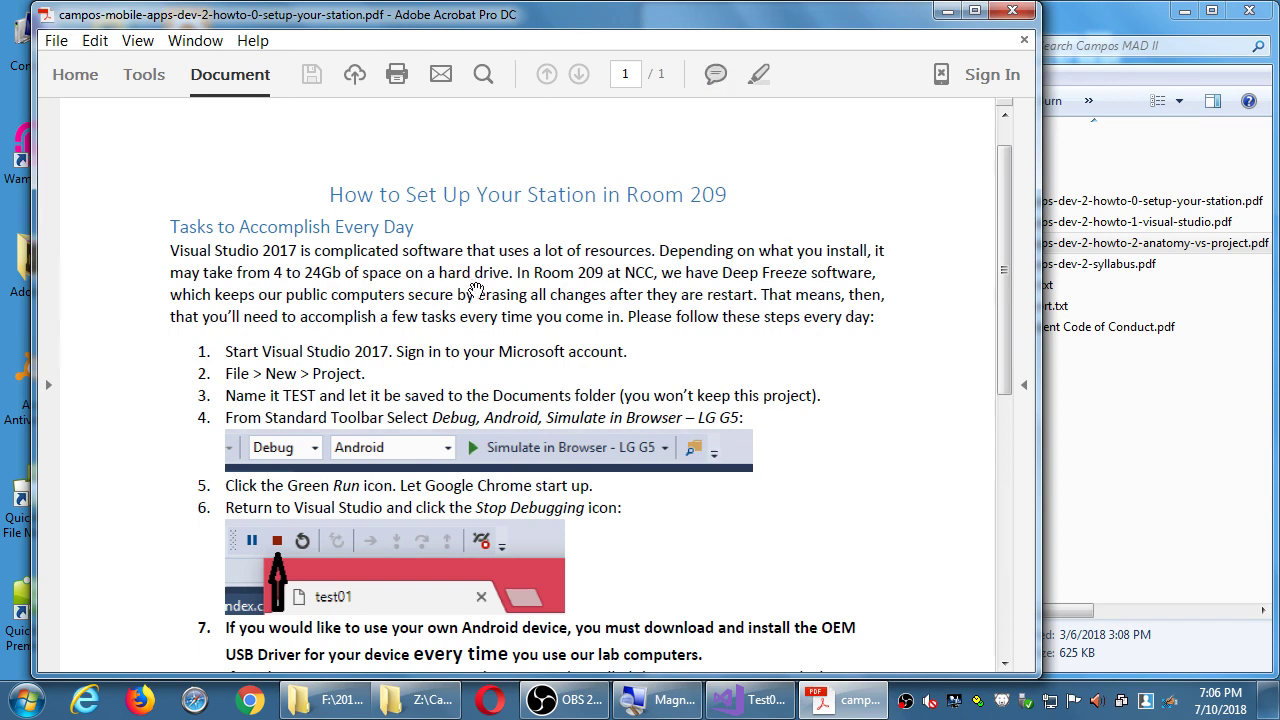
scroll(478, 289, "down", 2)
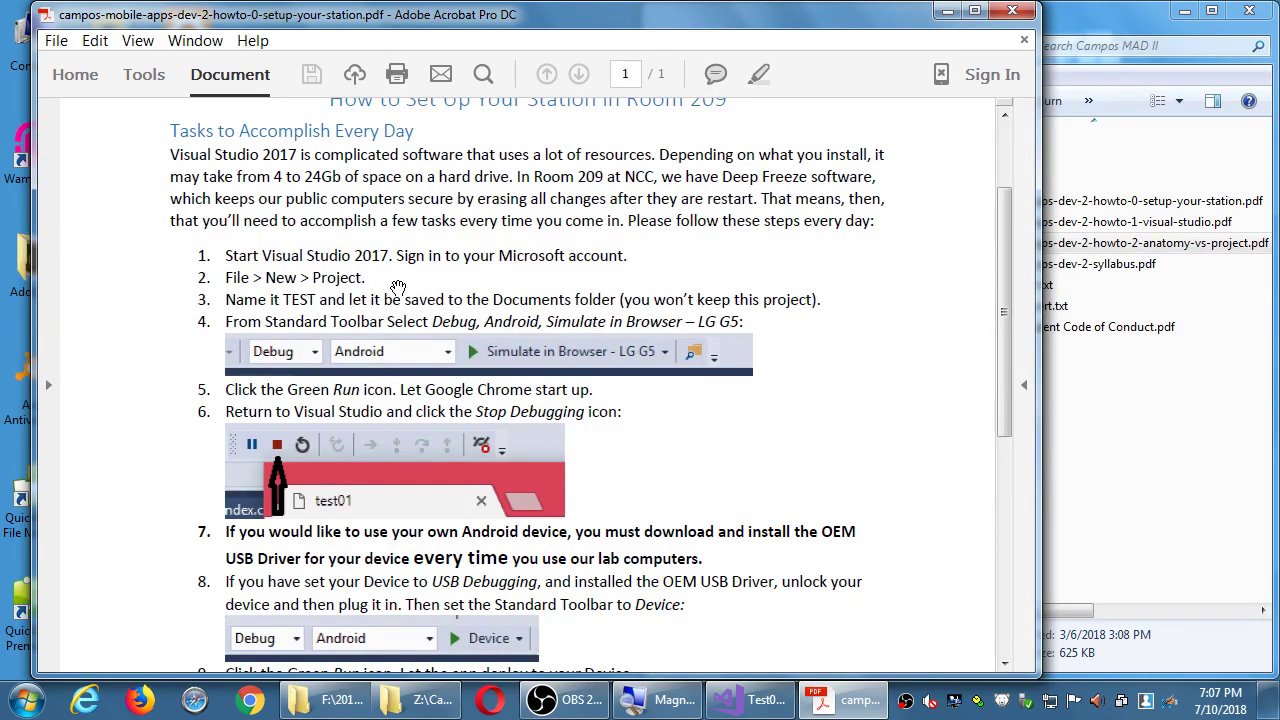
scroll(660, 400, "down", 2)
left_click_drag(671, 369, 683, 363)
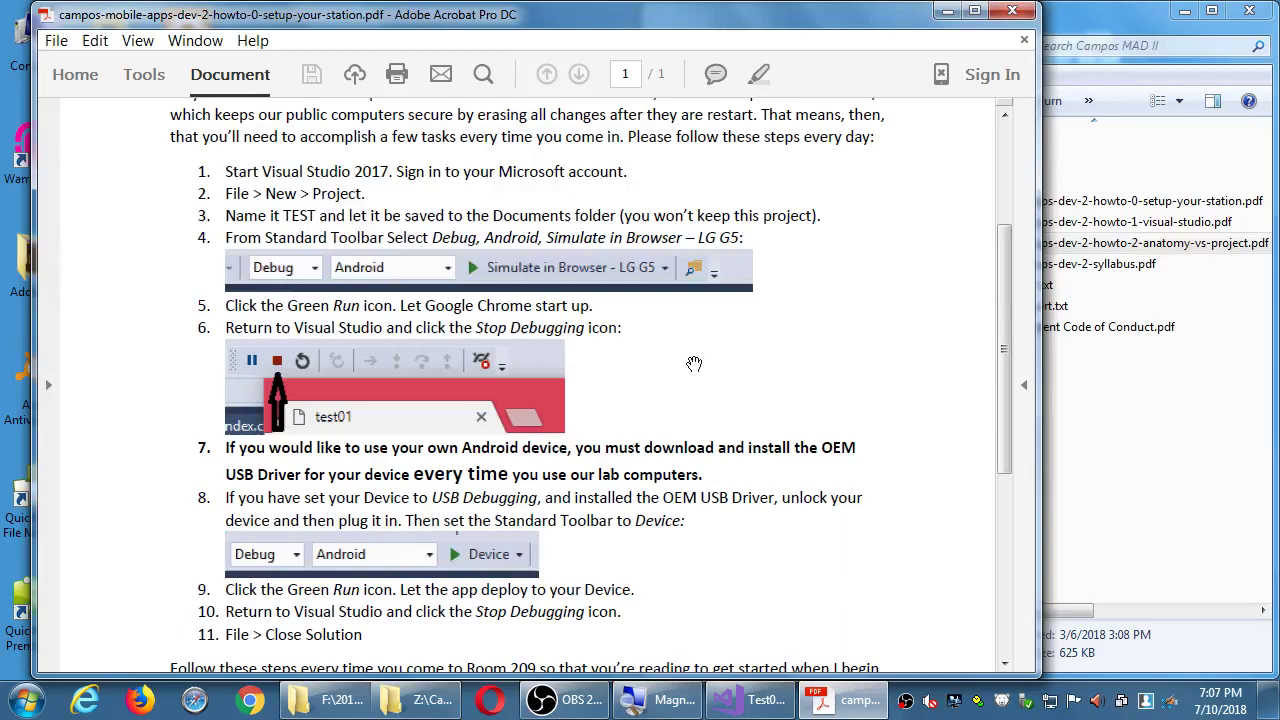
scroll(718, 440, "down", 2)
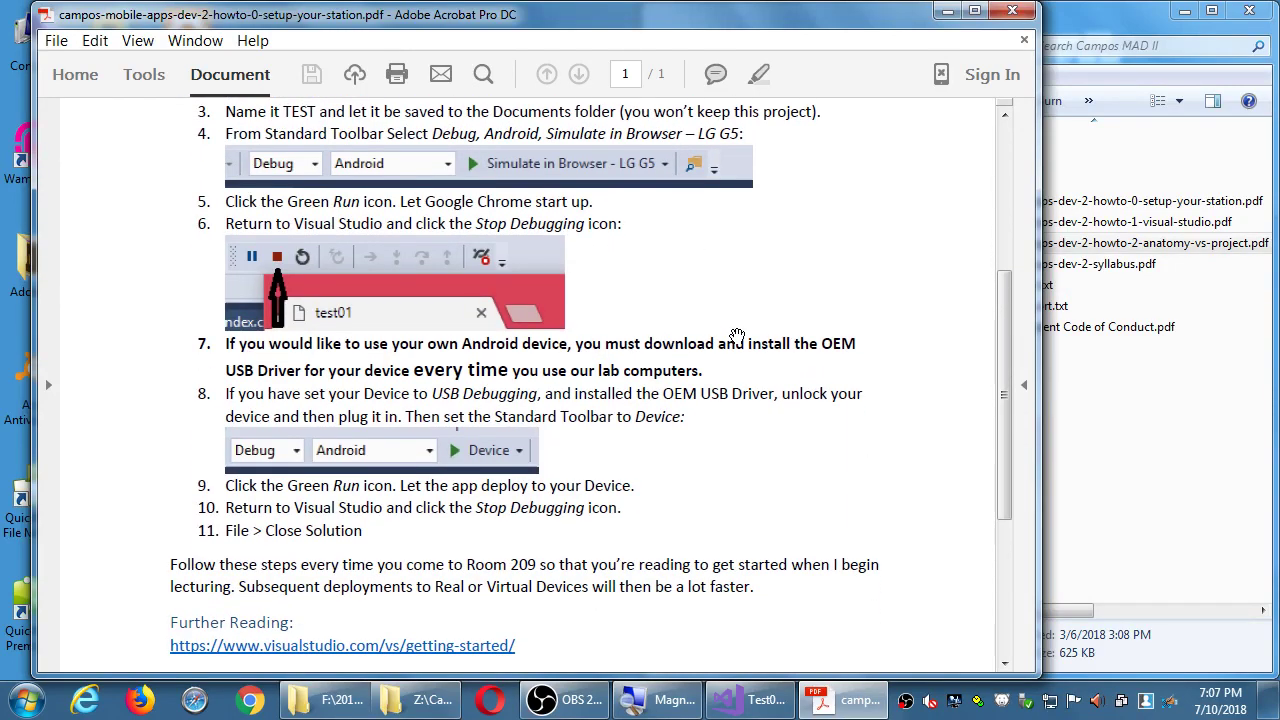
scroll(724, 386, "down", 3)
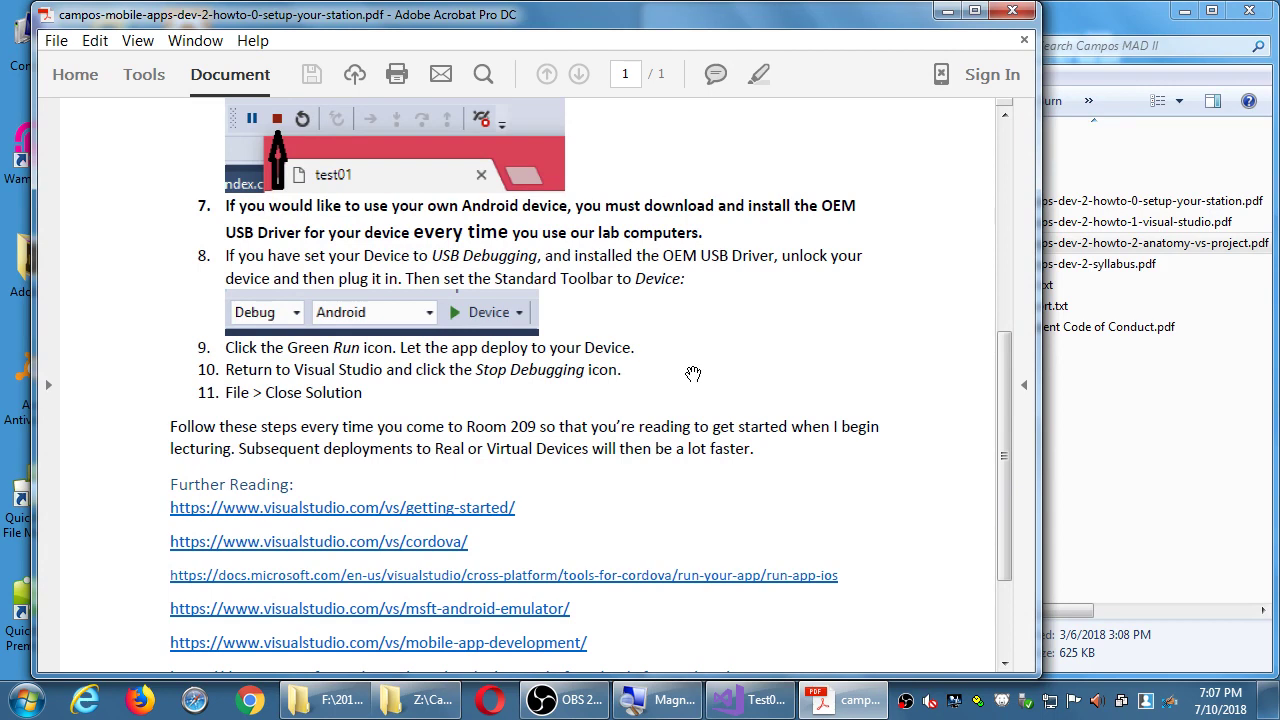
left_click_drag(720, 391, 751, 209)
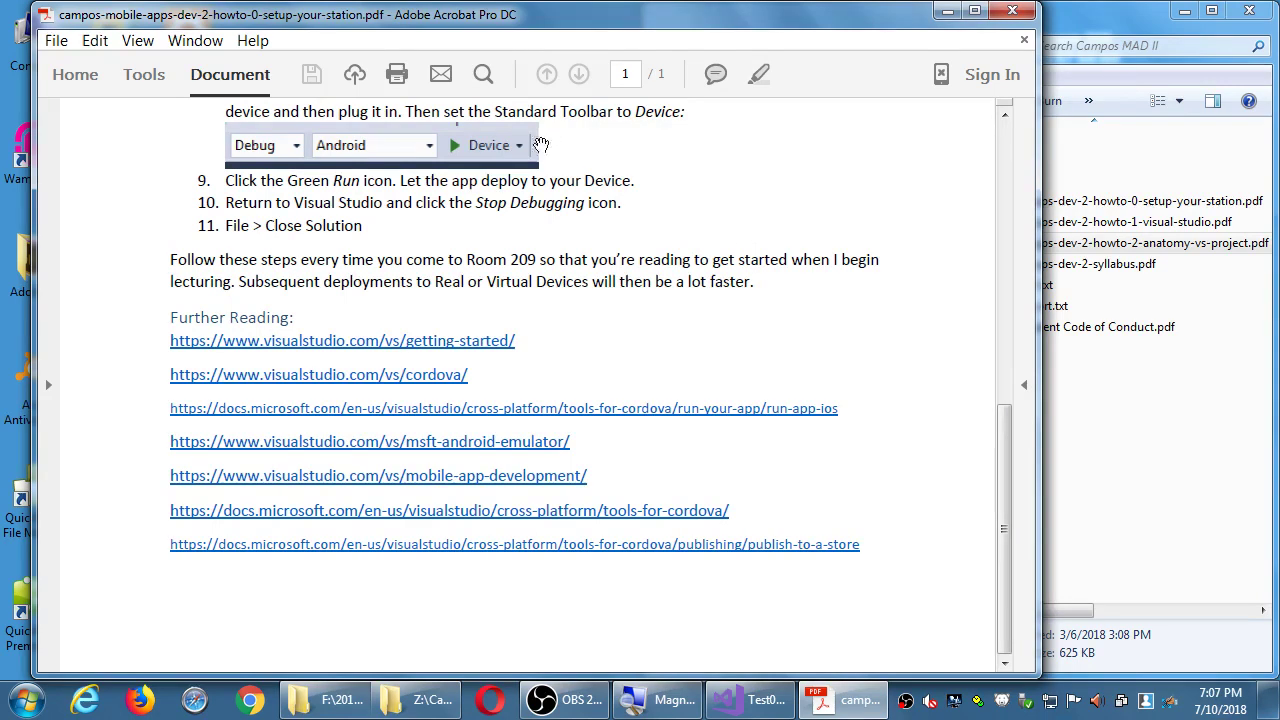
Step: Follow the visualstudio.com getting-started link, allow the connection, examine the page's Solutions section for mobile apps, and close the browser
left_click(435, 345)
left_click(543, 424)
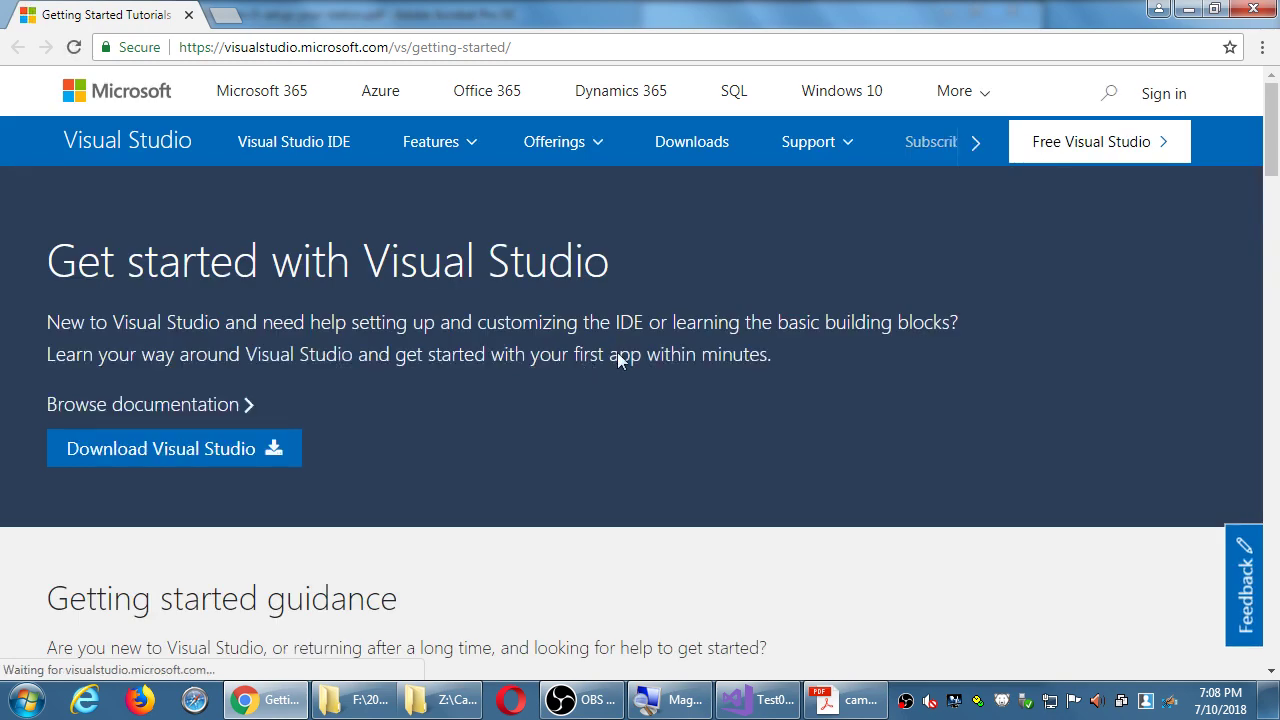
scroll(660, 428, "down", 3)
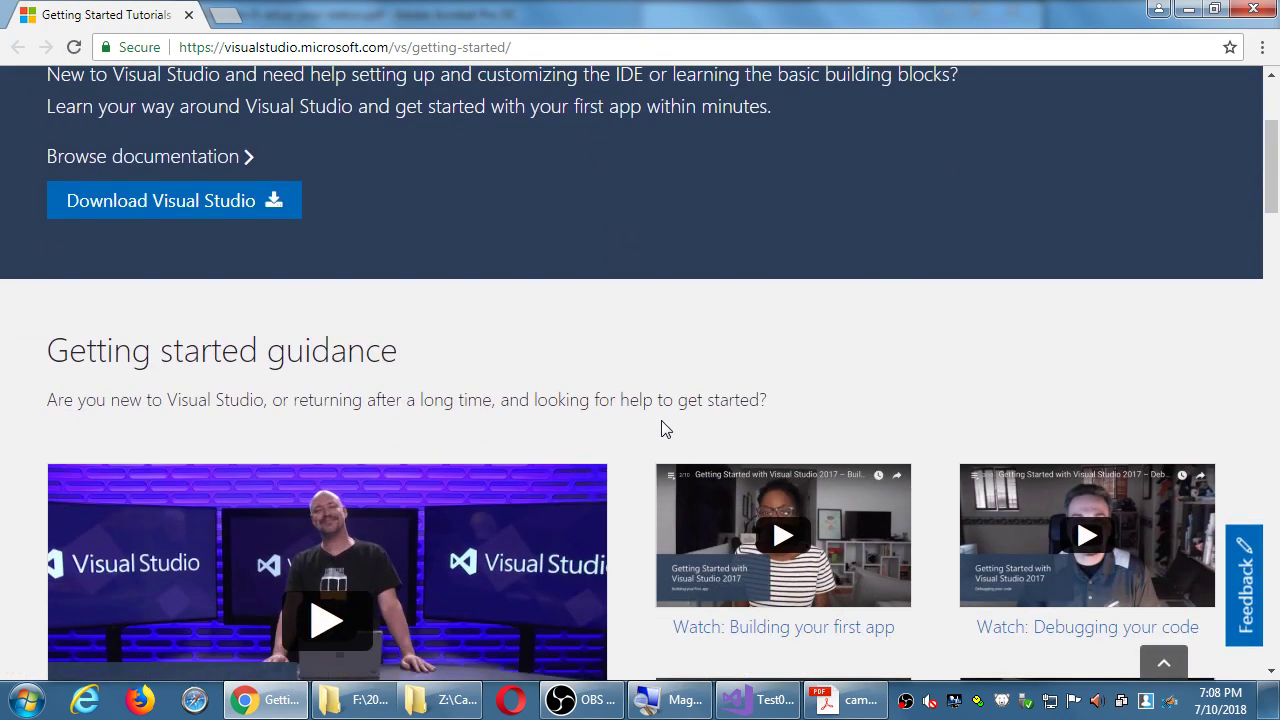
scroll(661, 428, "down", 4)
scroll(661, 428, "down", 5)
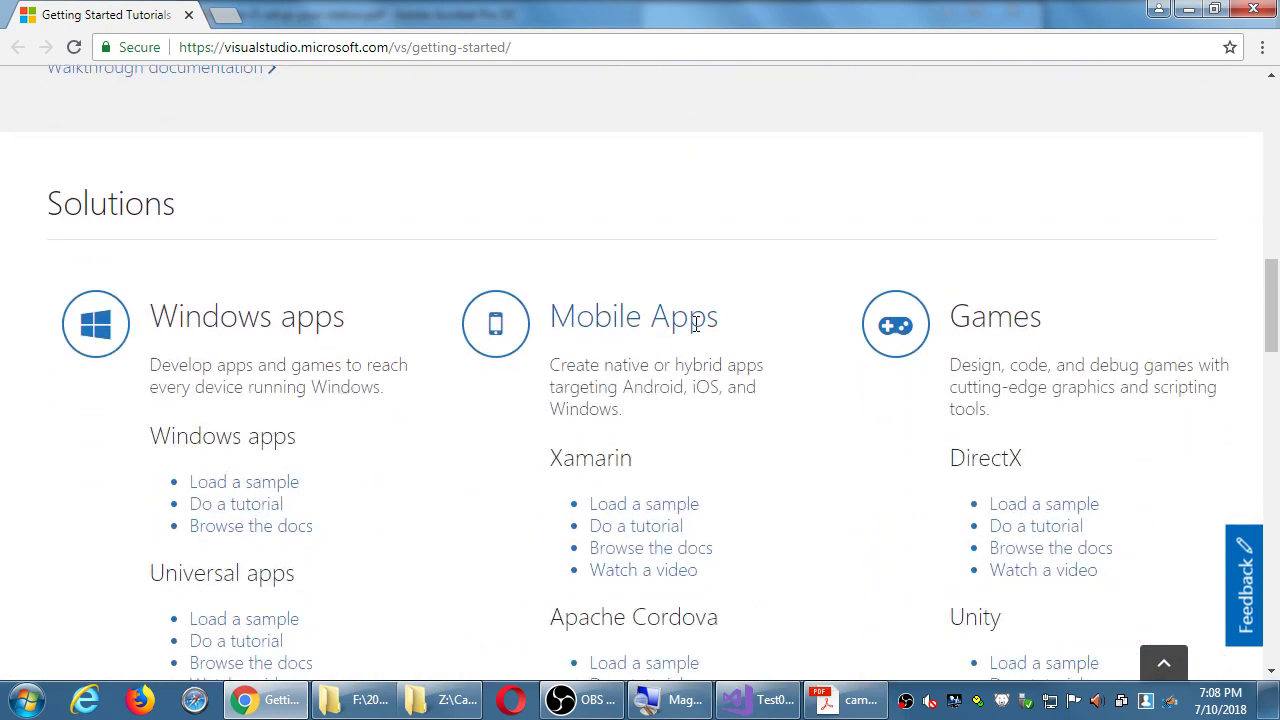
scroll(731, 276, "down", 2)
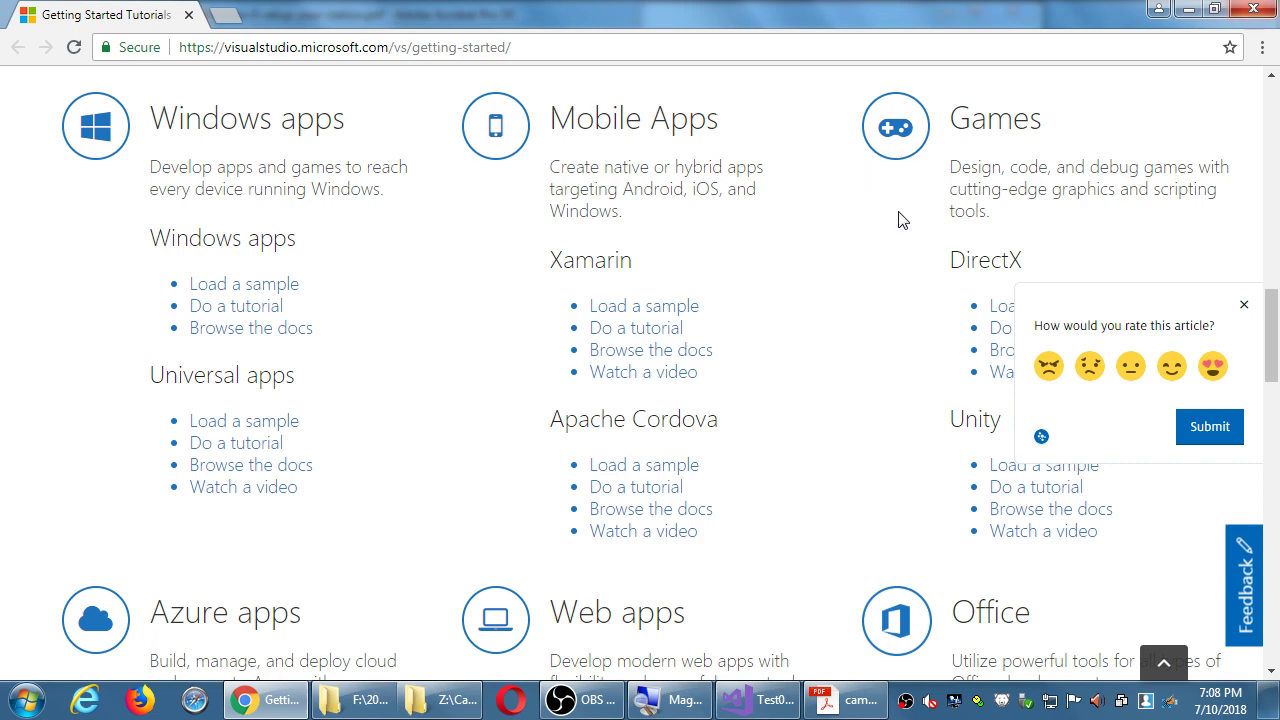
left_click(1250, 8)
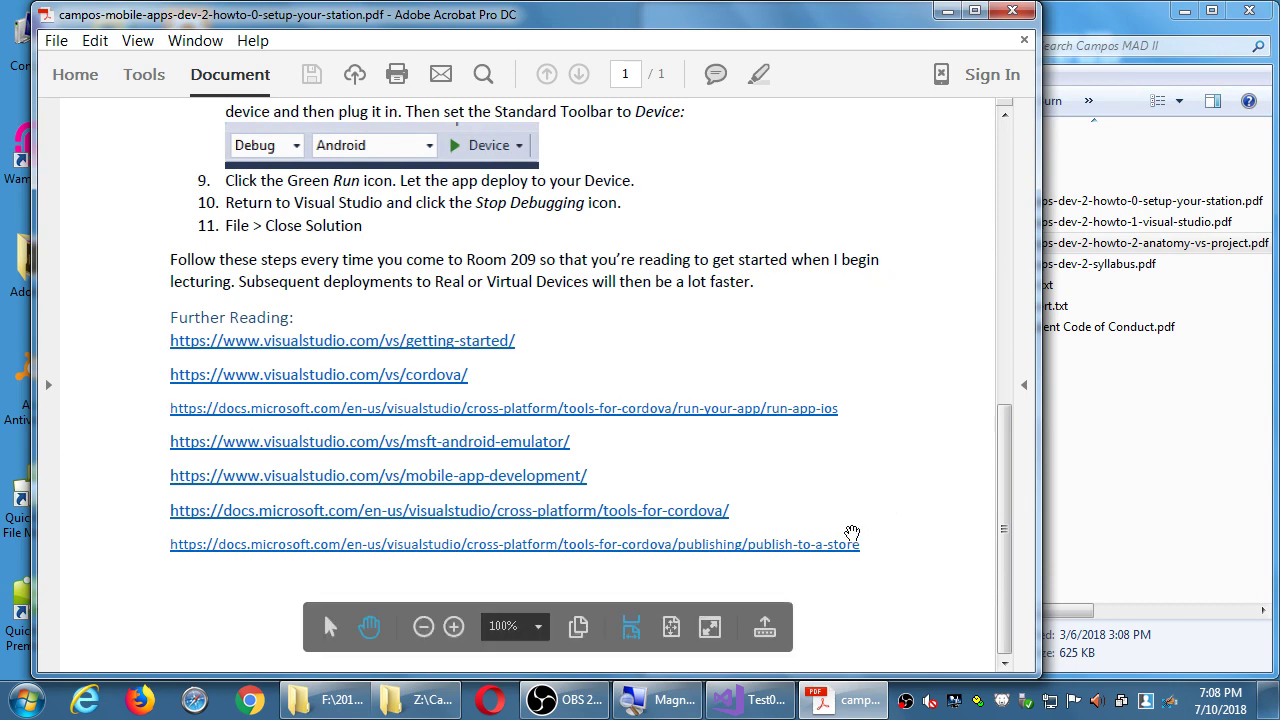
Step: Follow the Cordova publish-to-a-store link, allow the connection to docs.microsoft.com, skim the Android publishing instructions, and close the browser
left_click(848, 544)
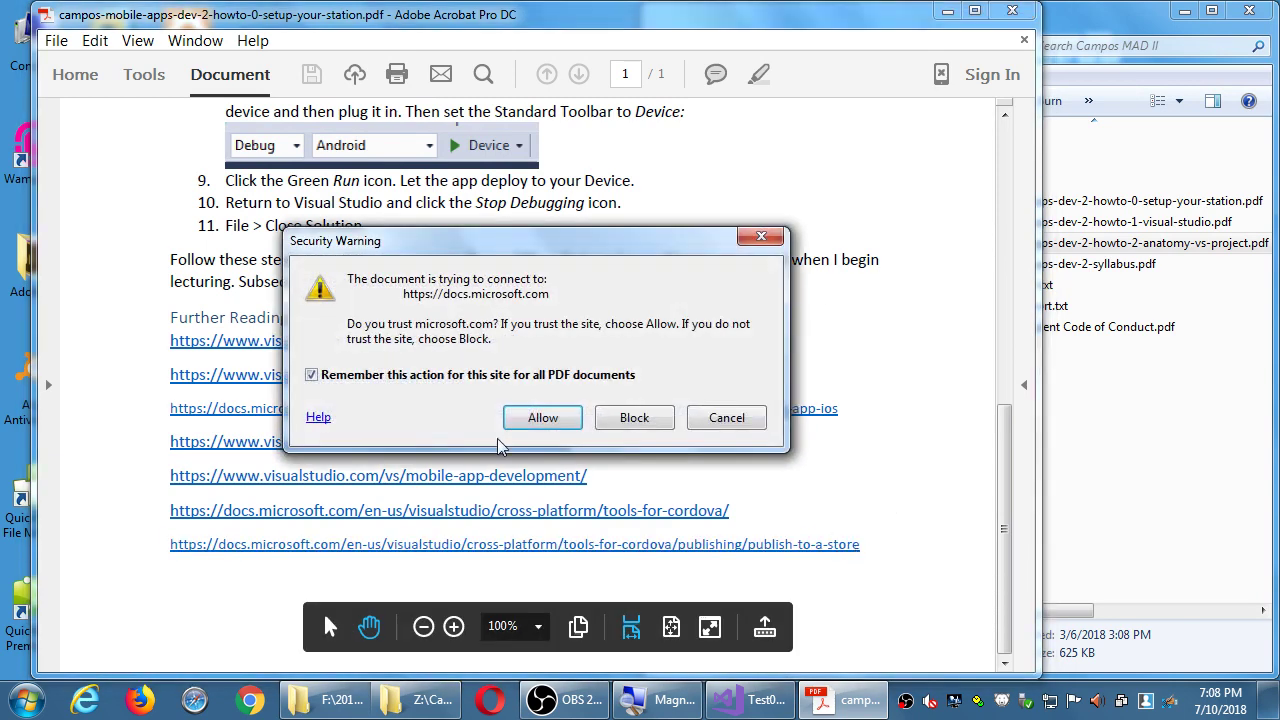
left_click(537, 425)
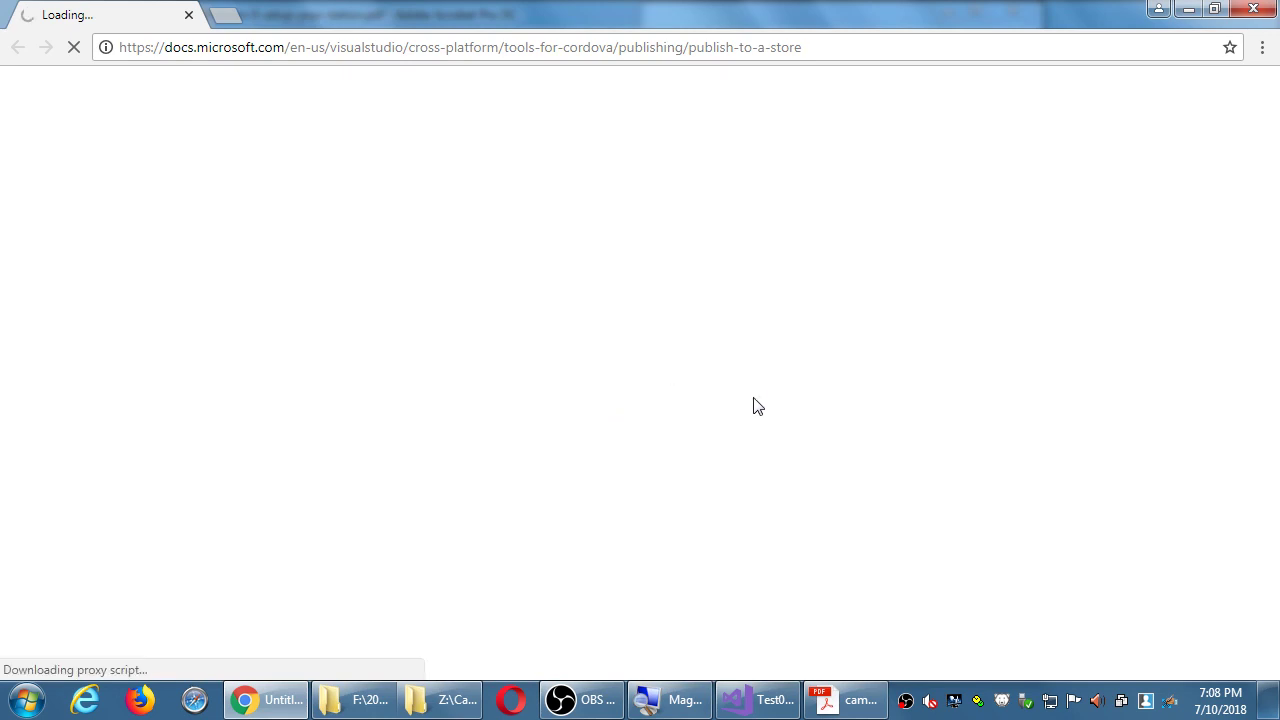
scroll(760, 485, "down", 3)
scroll(760, 485, "down", 15)
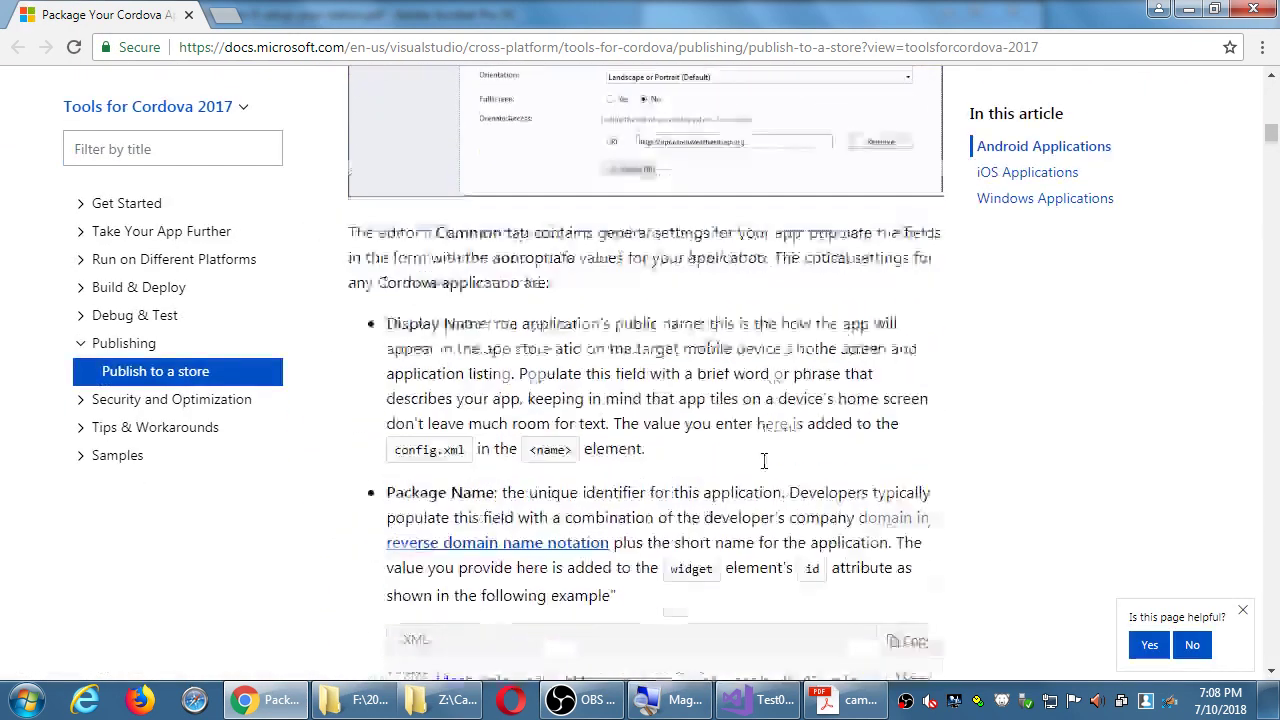
scroll(763, 461, "down", 8)
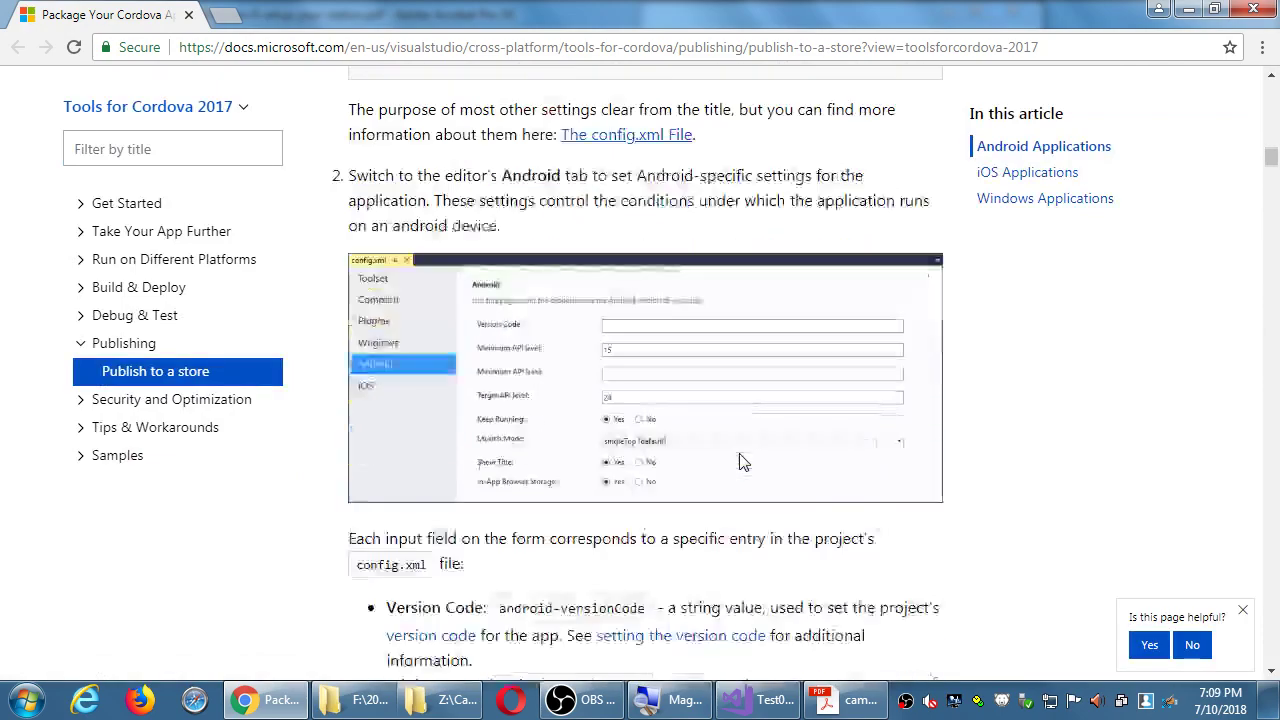
scroll(742, 458, "down", 2)
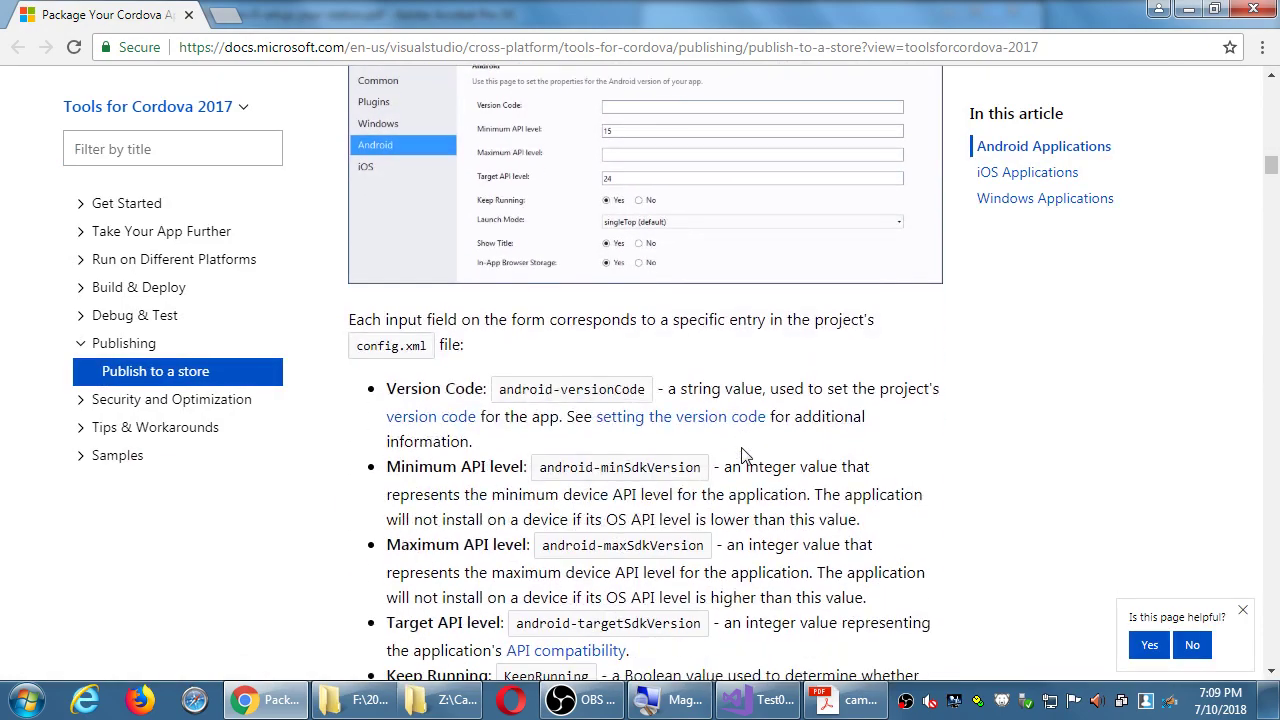
scroll(742, 455, "down", 9)
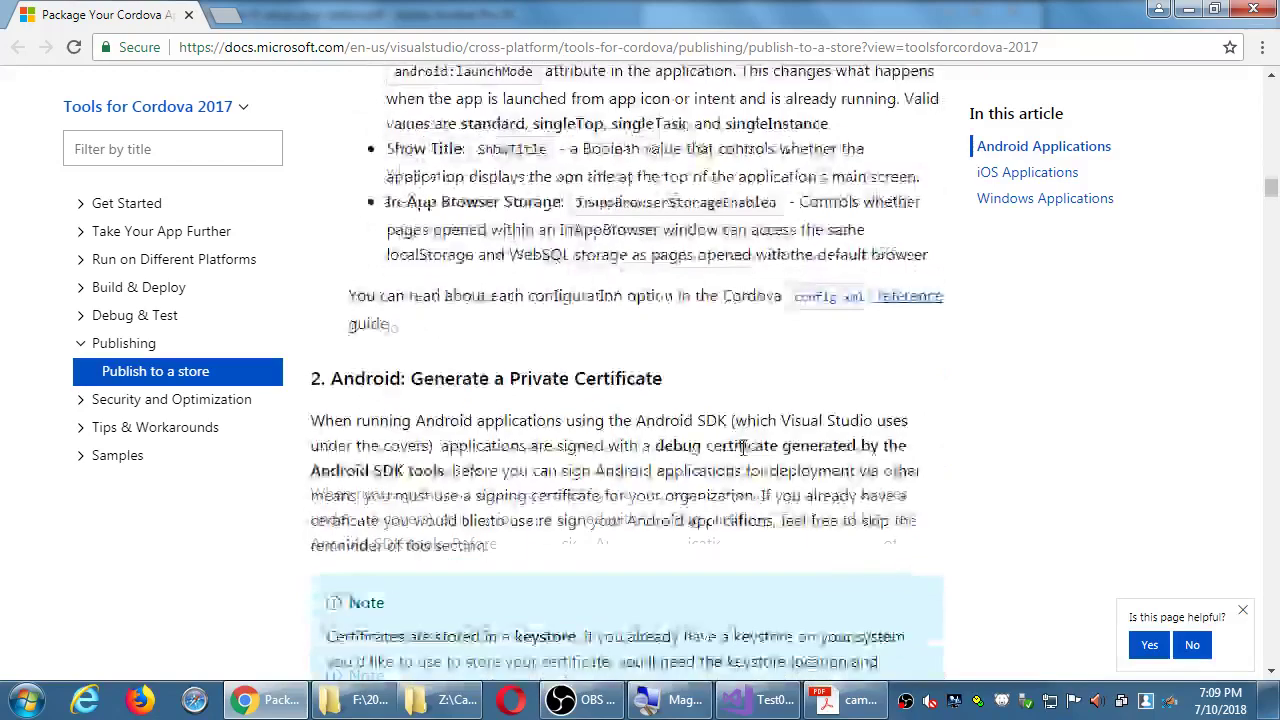
left_click(1253, 9)
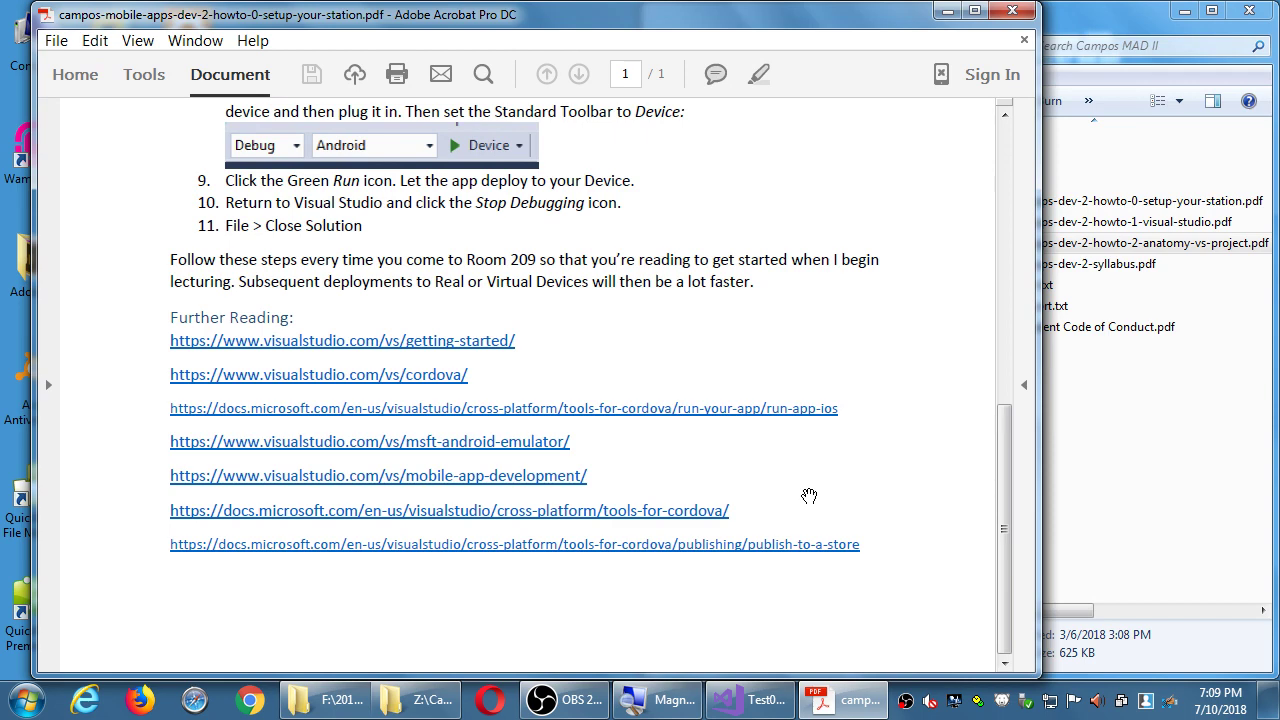
Step: Close the station setup guide and open the howto-1-visual-studio PDF from the MAD II classroom folder in a maximized window
scroll(808, 471, "up", 5)
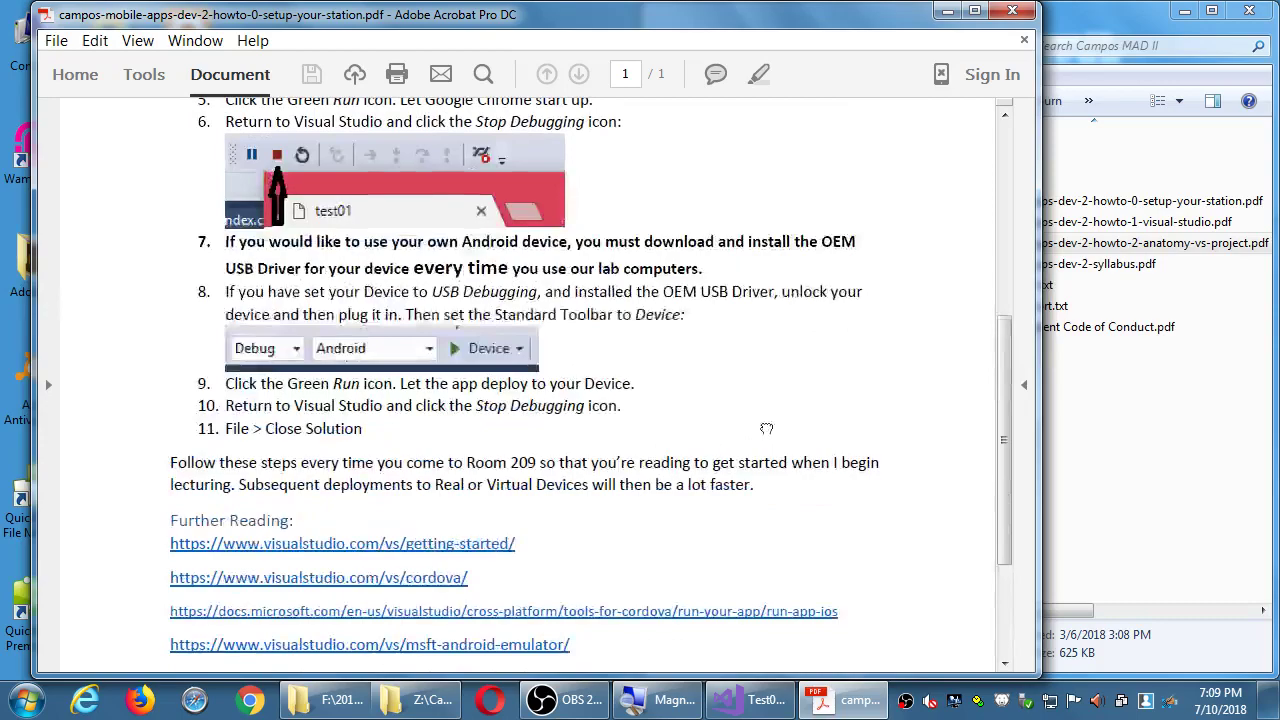
scroll(808, 471, "up", 3)
scroll(849, 517, "down", 2)
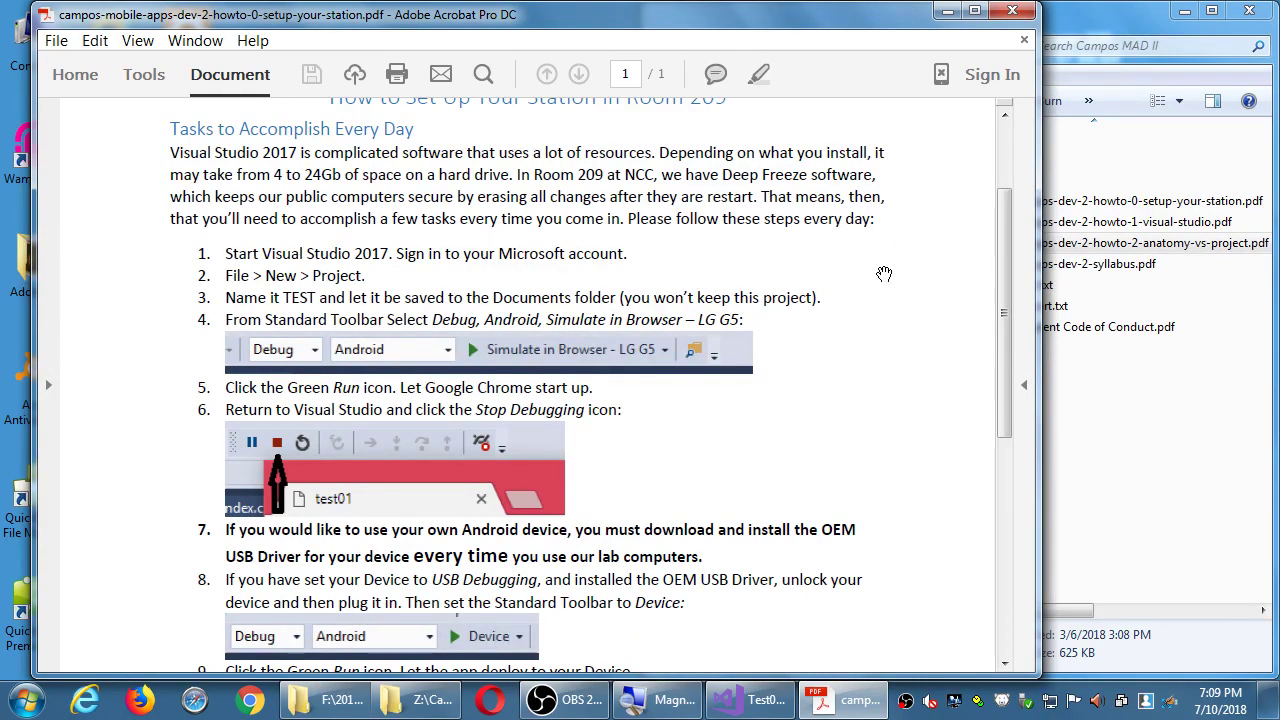
left_click(1013, 12)
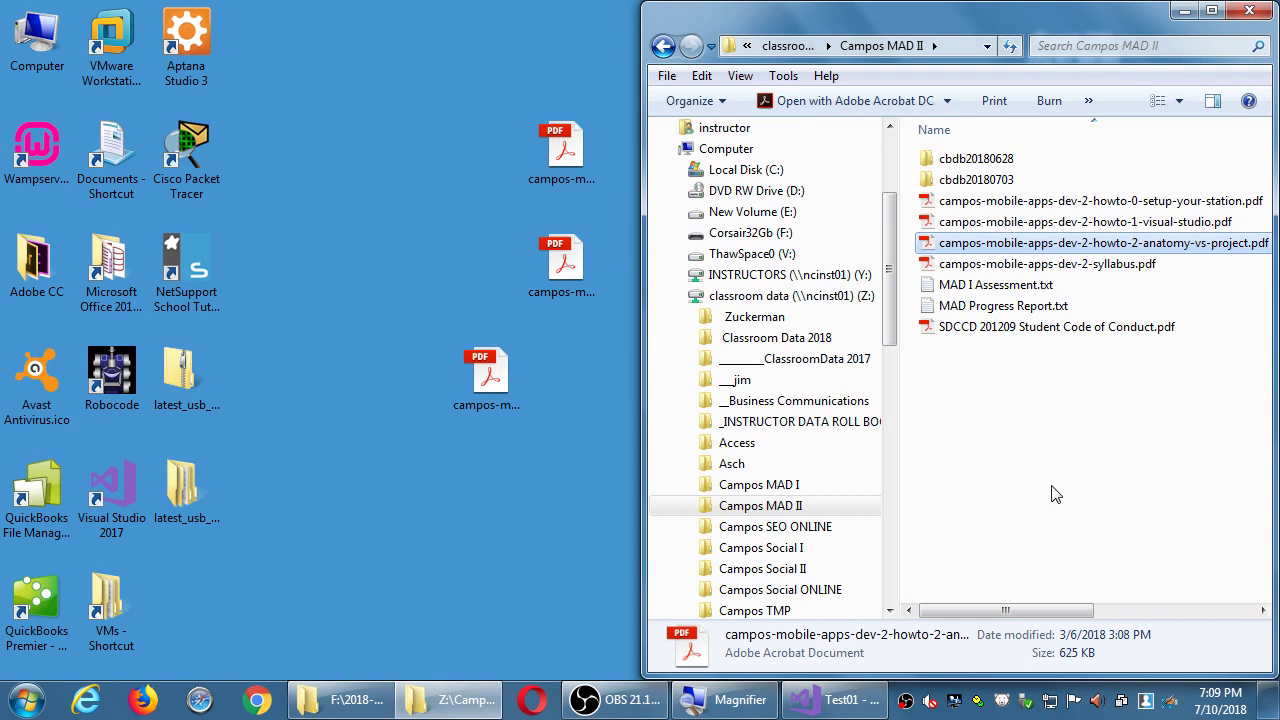
key("Up")
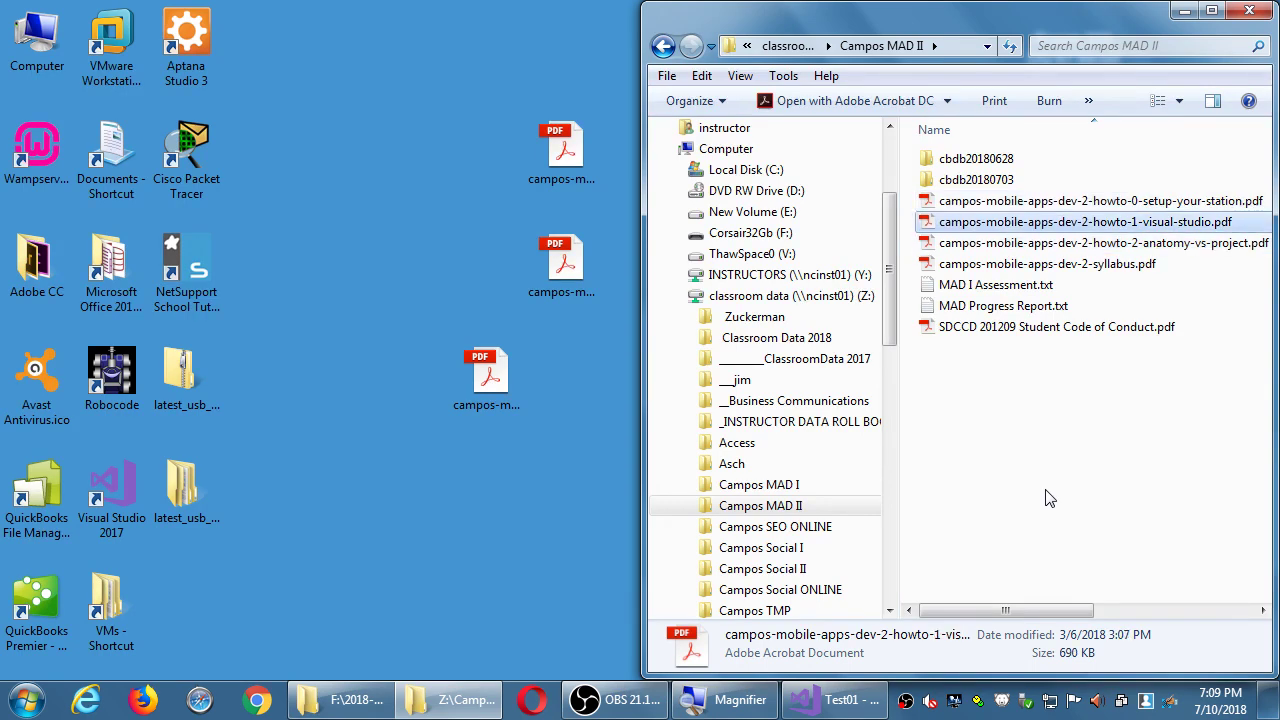
key("Return")
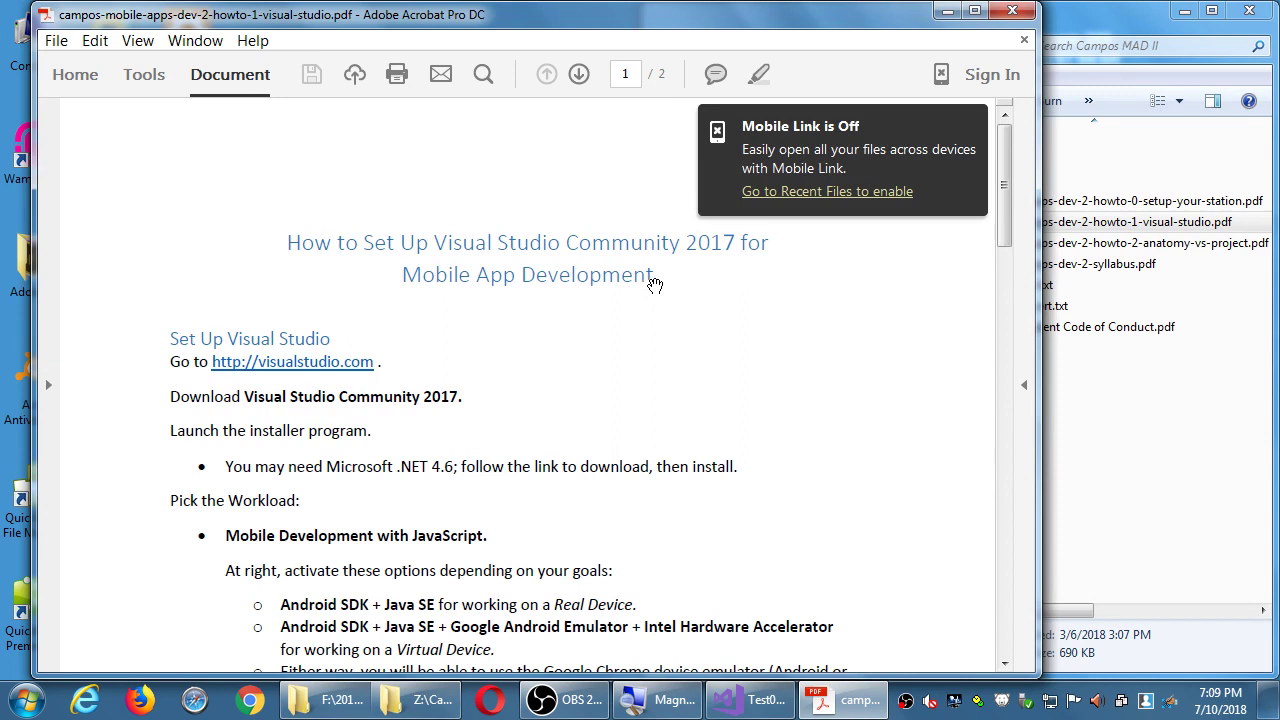
left_click(978, 12)
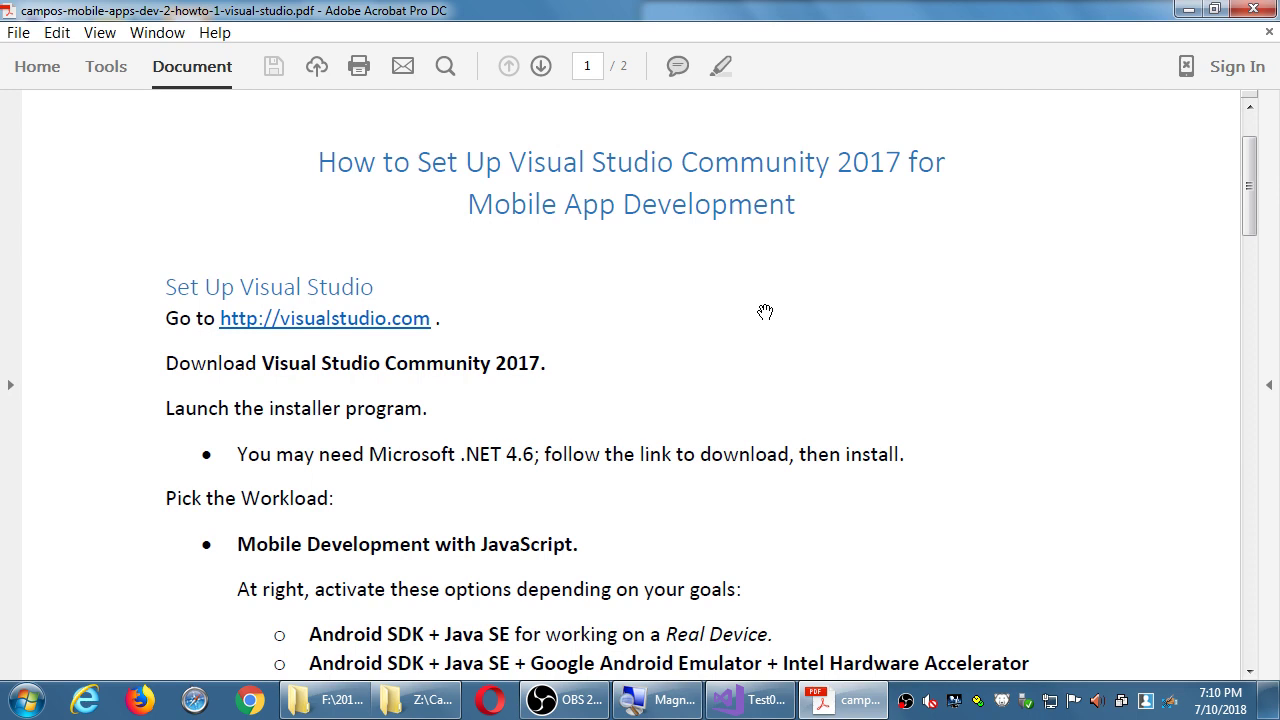
Step: Read the Visual Studio Community 2017 guide from the installation and workload choices through creating the first mobile project to the top bar options
left_click_drag(751, 423, 757, 360)
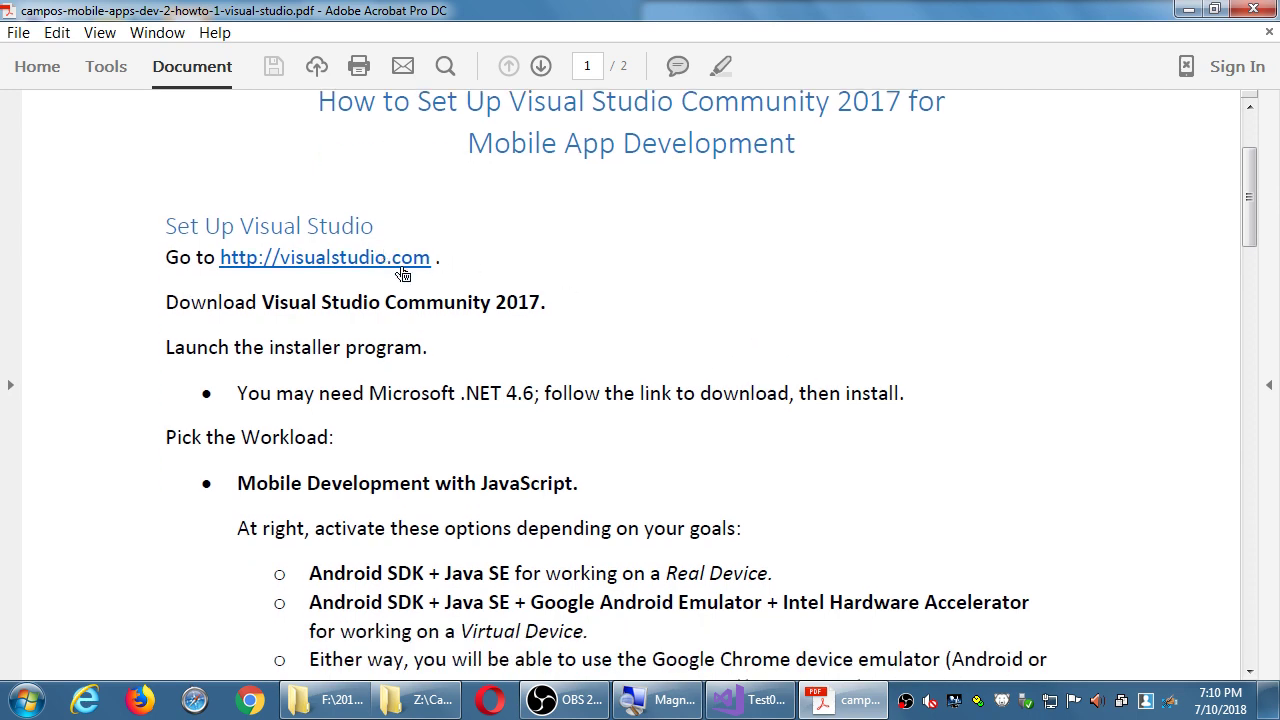
left_click_drag(418, 397, 490, 322)
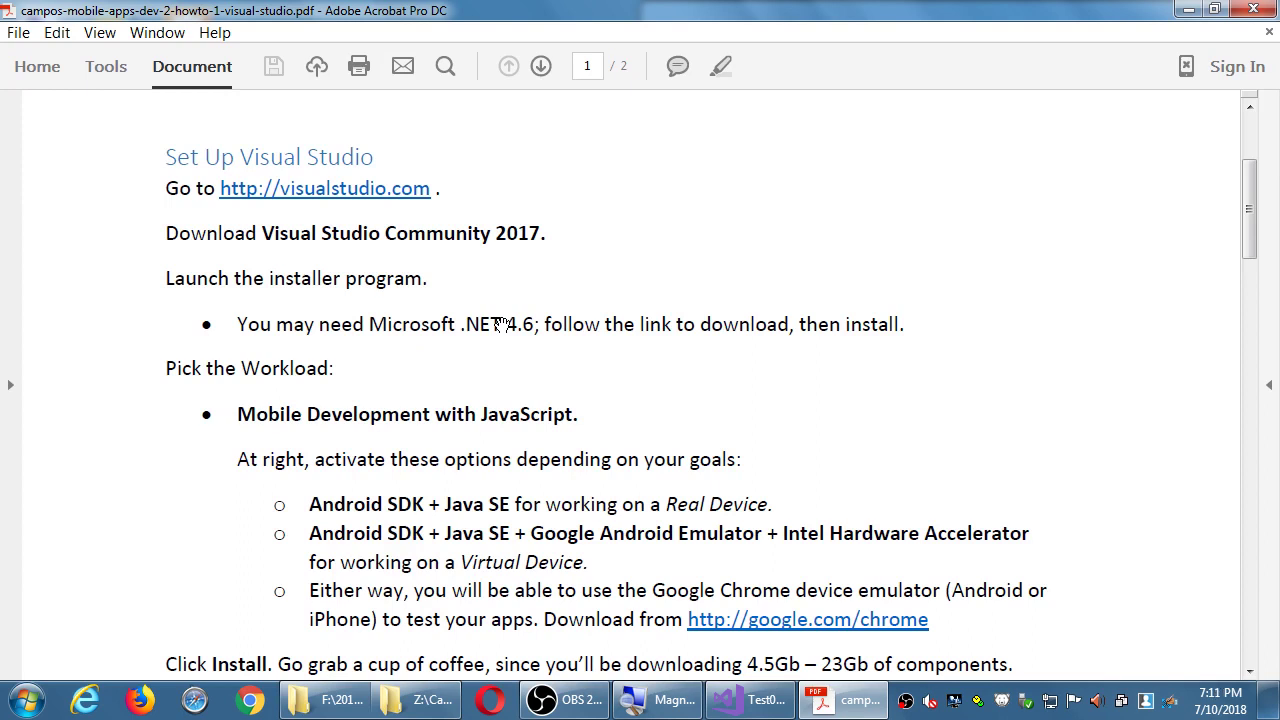
scroll(737, 309, "down", 1)
scroll(723, 400, "down", 2)
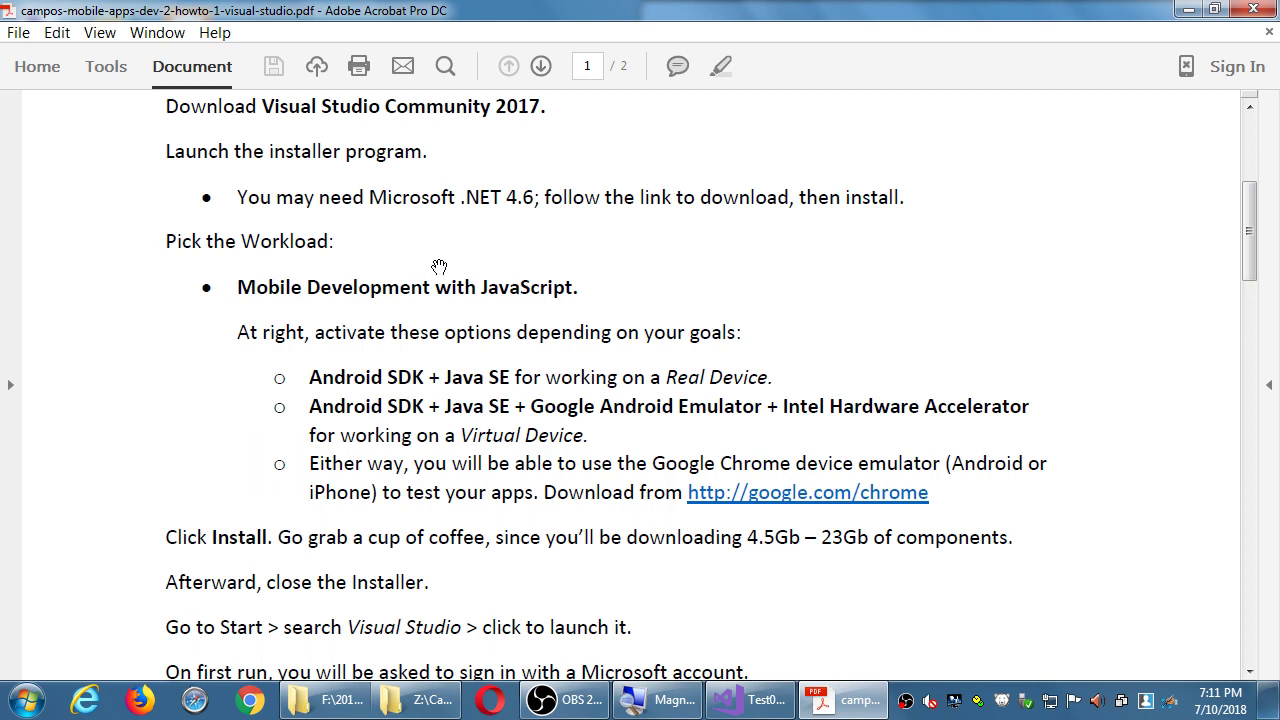
scroll(482, 385, "down", 1)
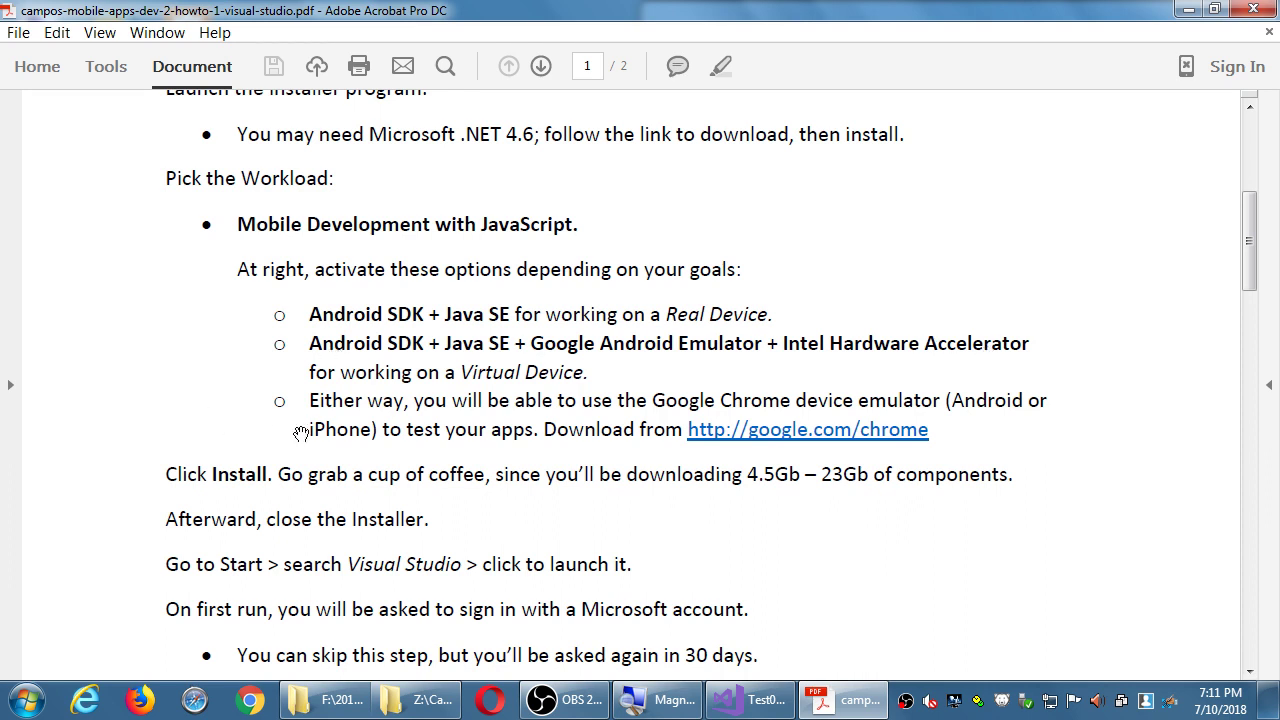
scroll(329, 433, "down", 1)
scroll(390, 440, "down", 2)
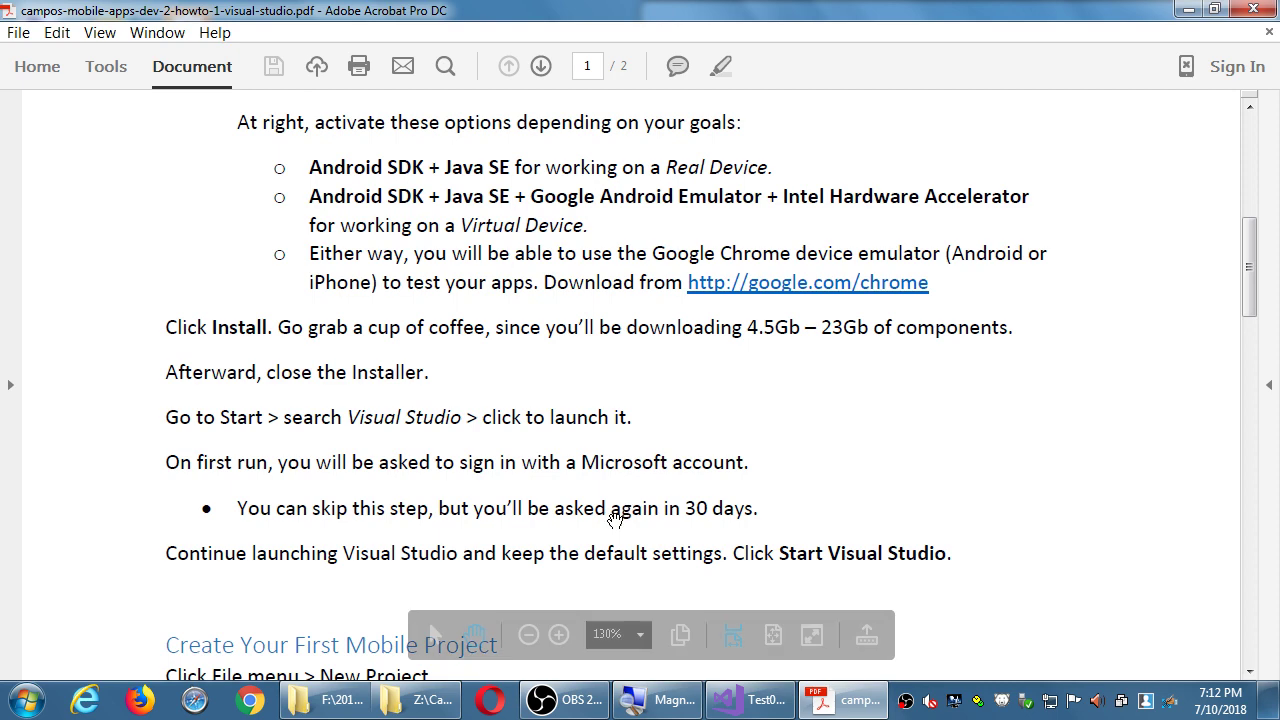
scroll(666, 503, "down", 5)
scroll(767, 381, "down", 2)
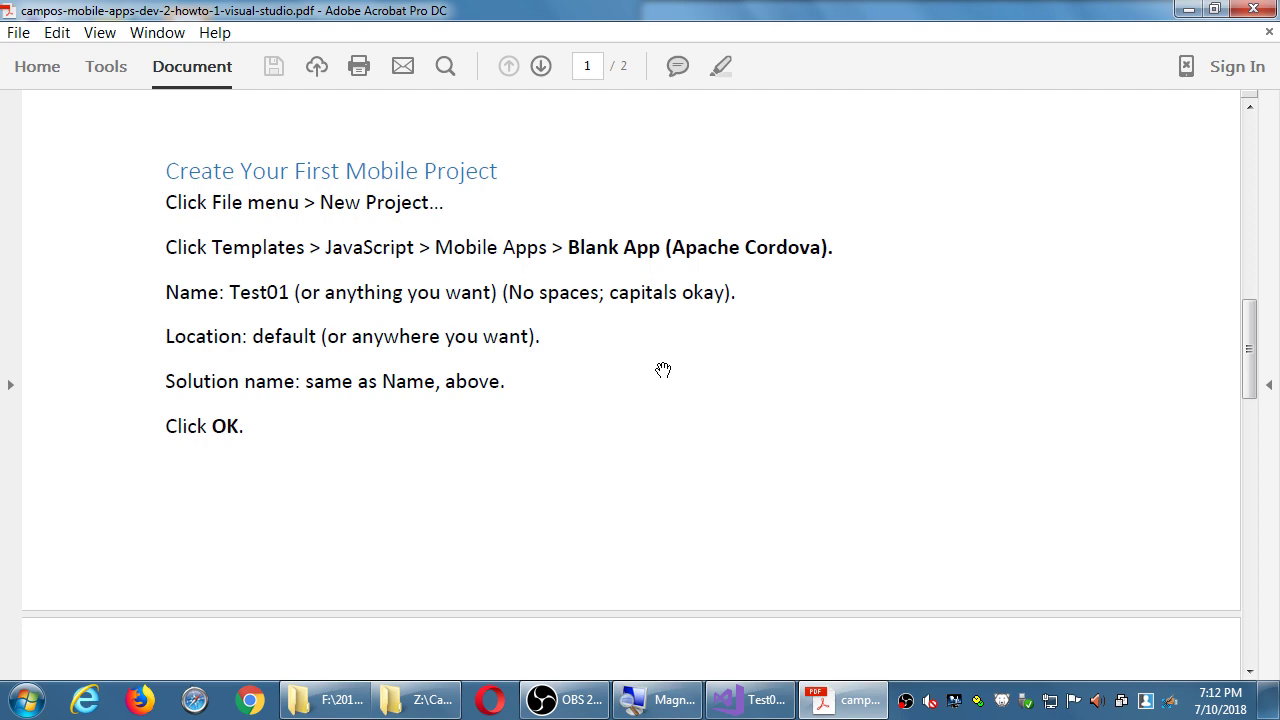
scroll(663, 370, "down", 5)
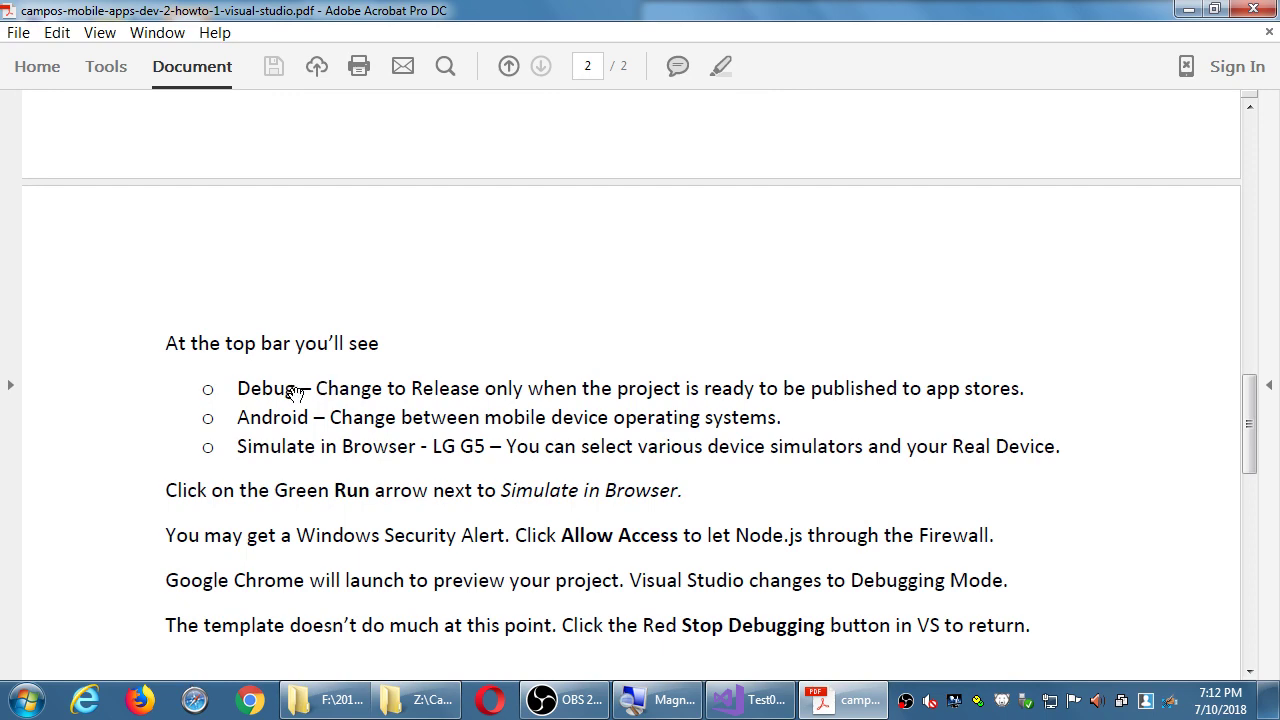
Step: Switch to the Test01 project in Visual Studio, restore the guide to a smaller window, and examine the available build configurations
left_click(760, 703)
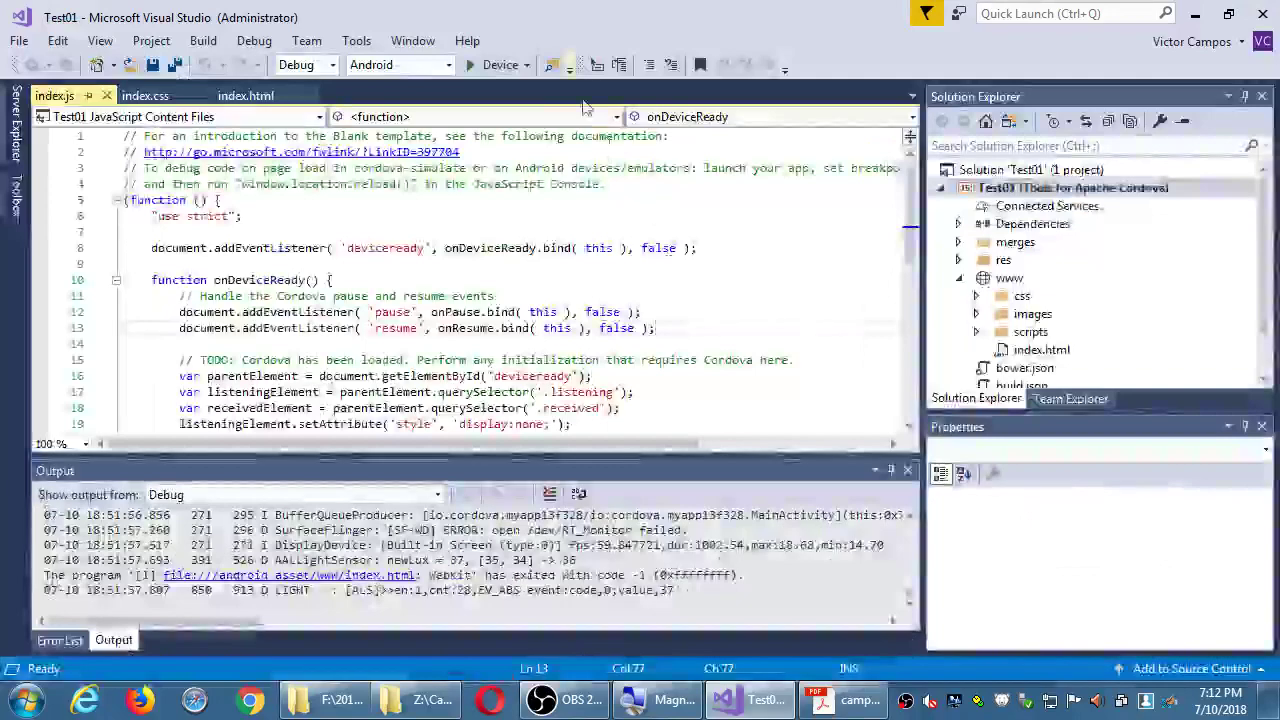
left_click(845, 700)
left_click_drag(471, 23, 960, 120)
left_click(670, 9)
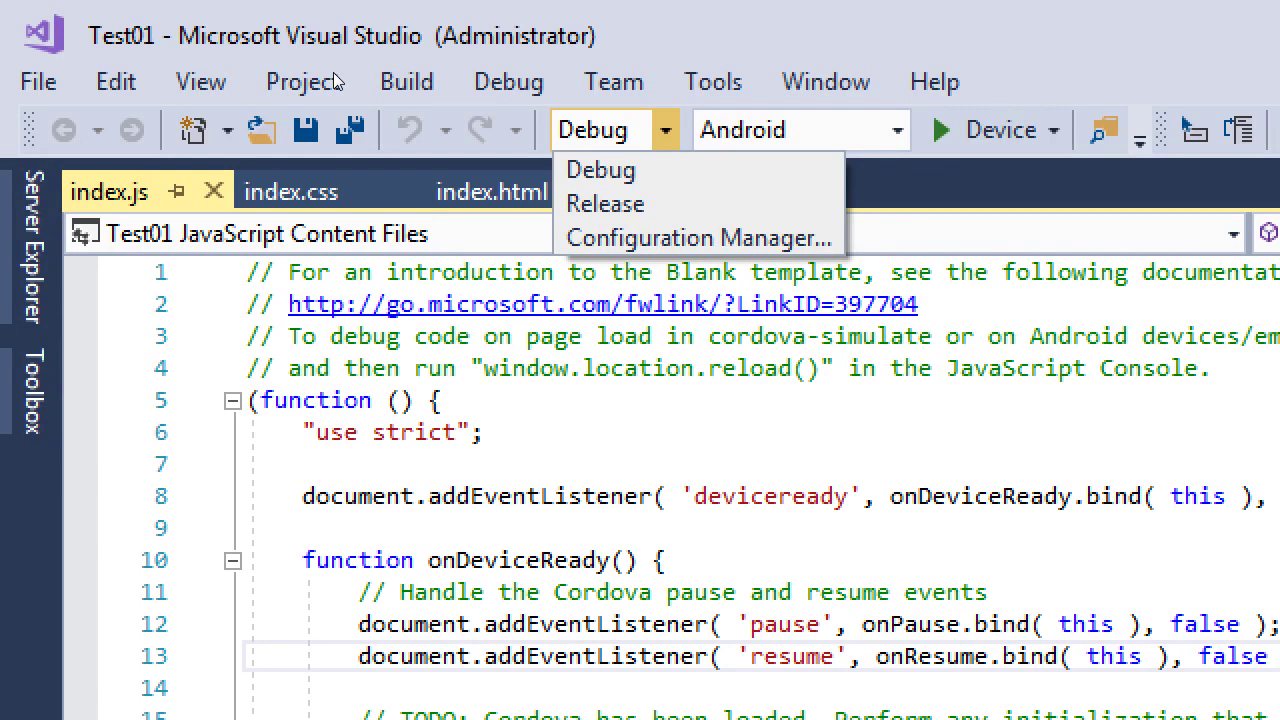
key("Down")
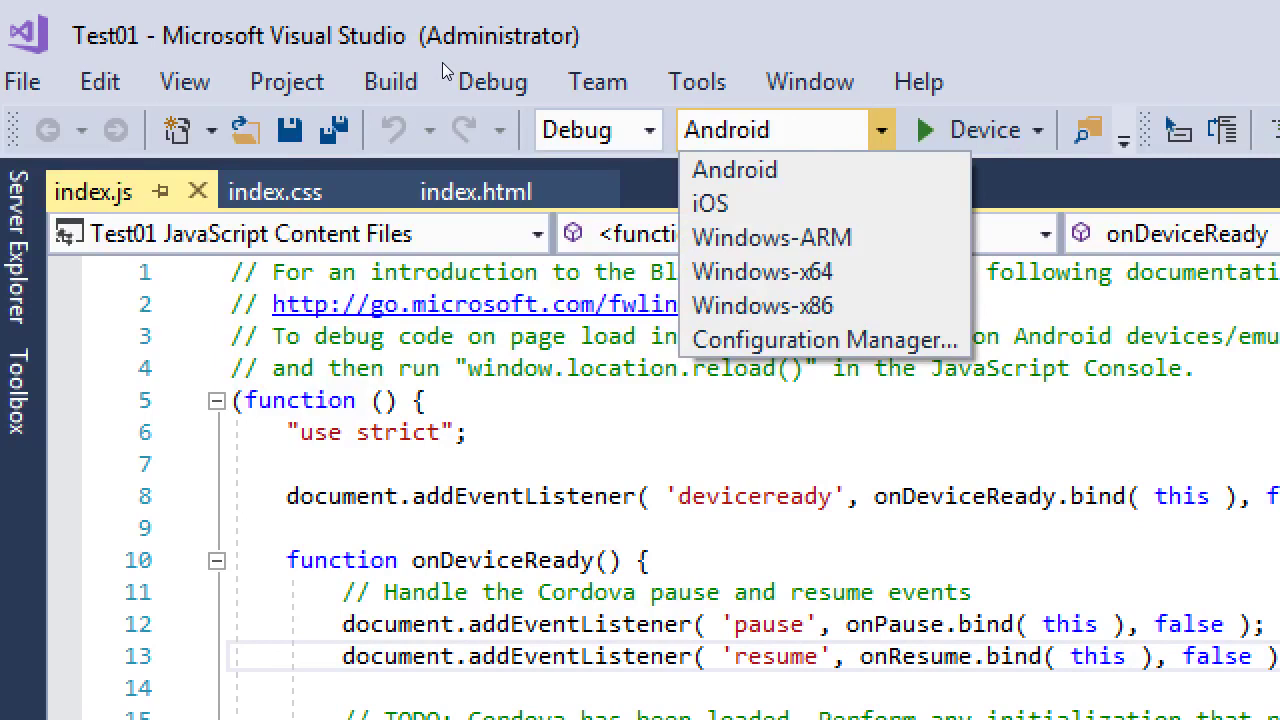
Step: Examine the solution platforms offered for the Test01 project and keep Android selected
key("Down")
key("Up")
key("Return")
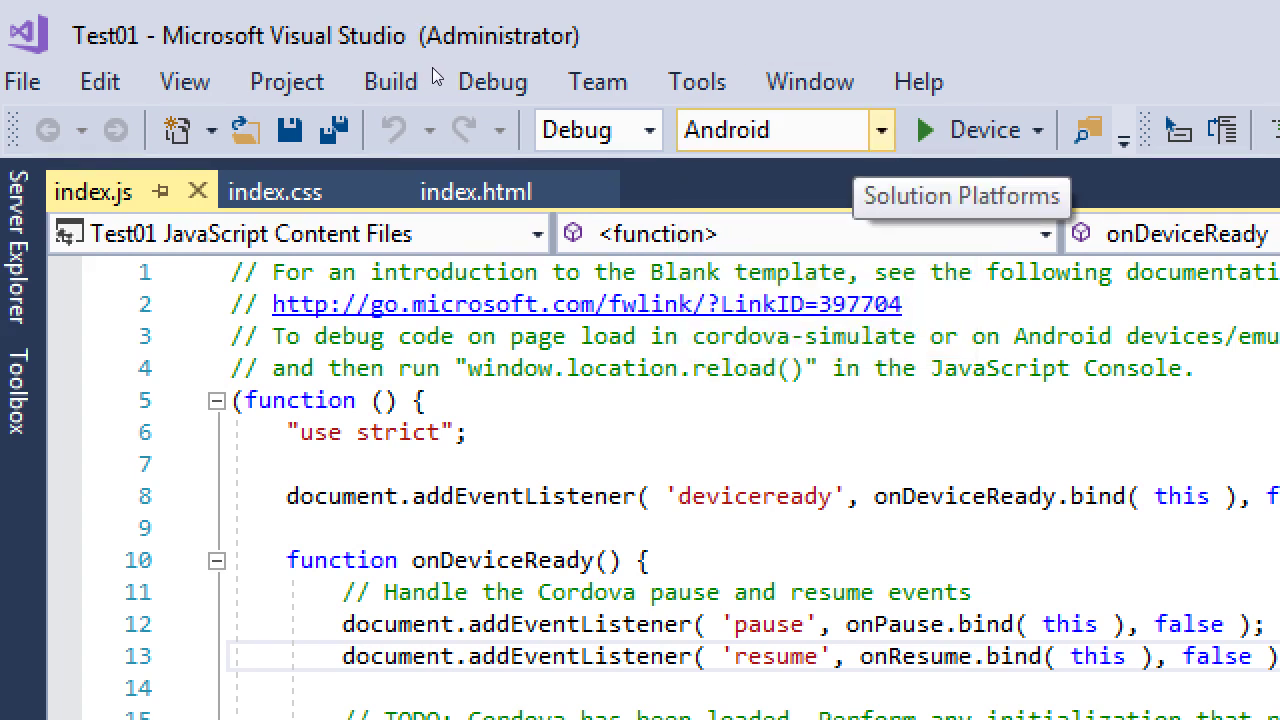
key("alt+Down")
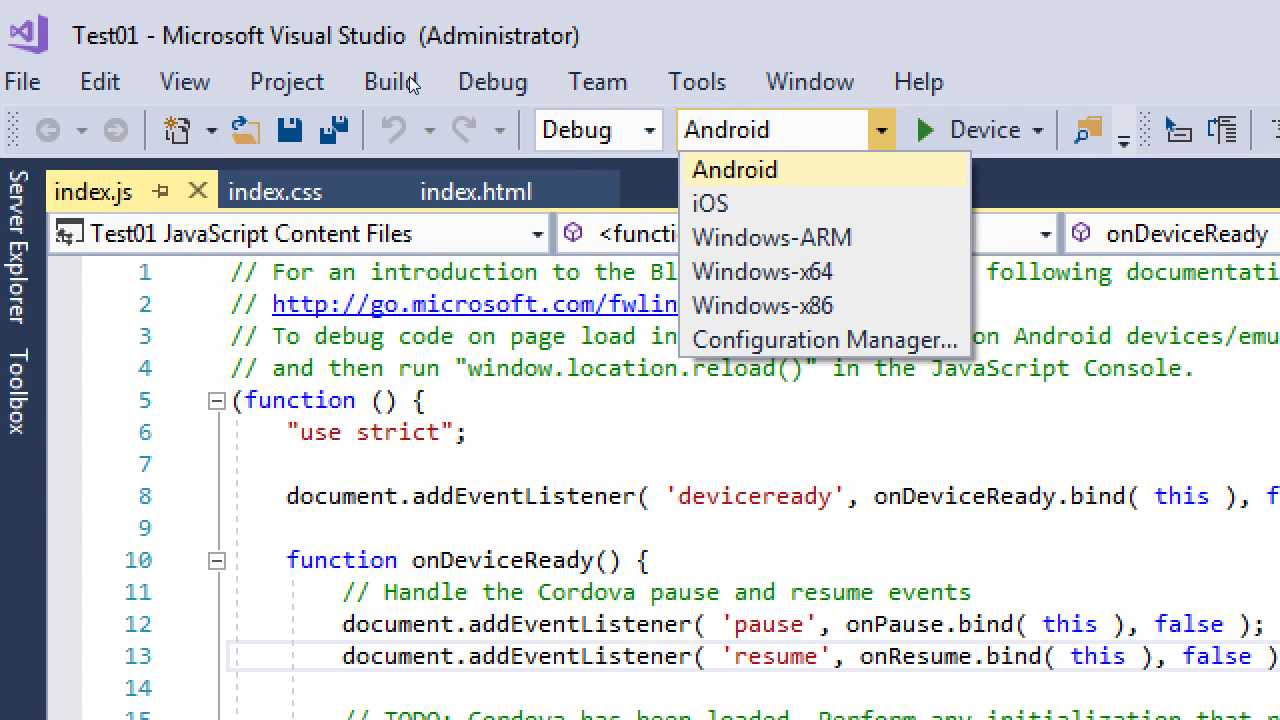
key("Return")
key("Tab")
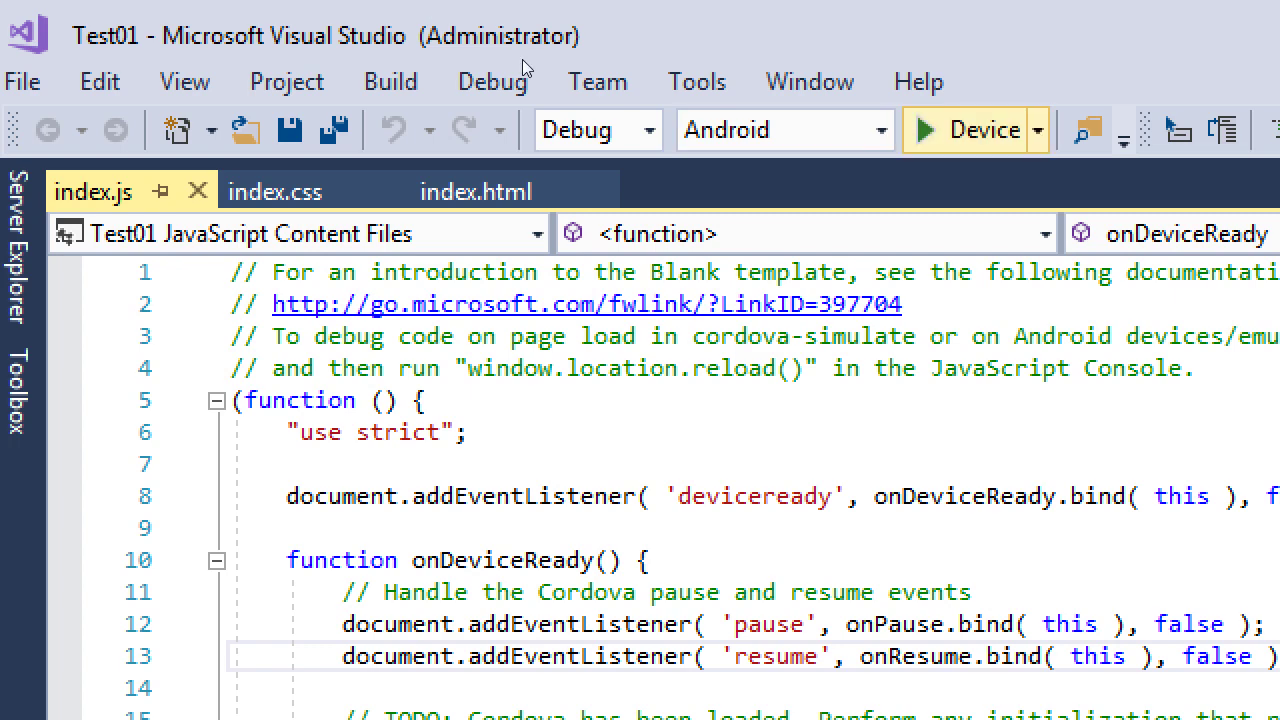
Step: Examine the run targets for Android, including the physical device, the emulator installation option, and the browser simulators
key("alt+Down")
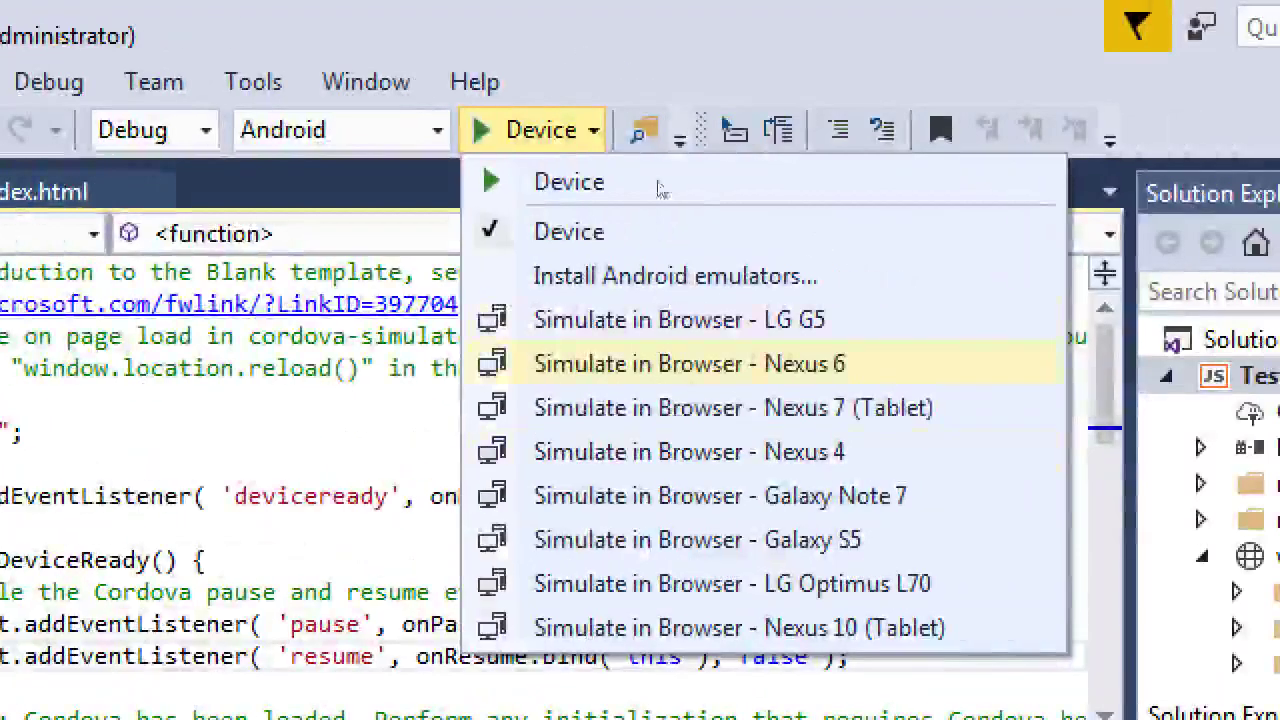
key("Up")
key("Up")
key("Up")
key("Up")
key("Up")
key("Up")
key("Up")
key("Up")
key("Up")
key("Up")
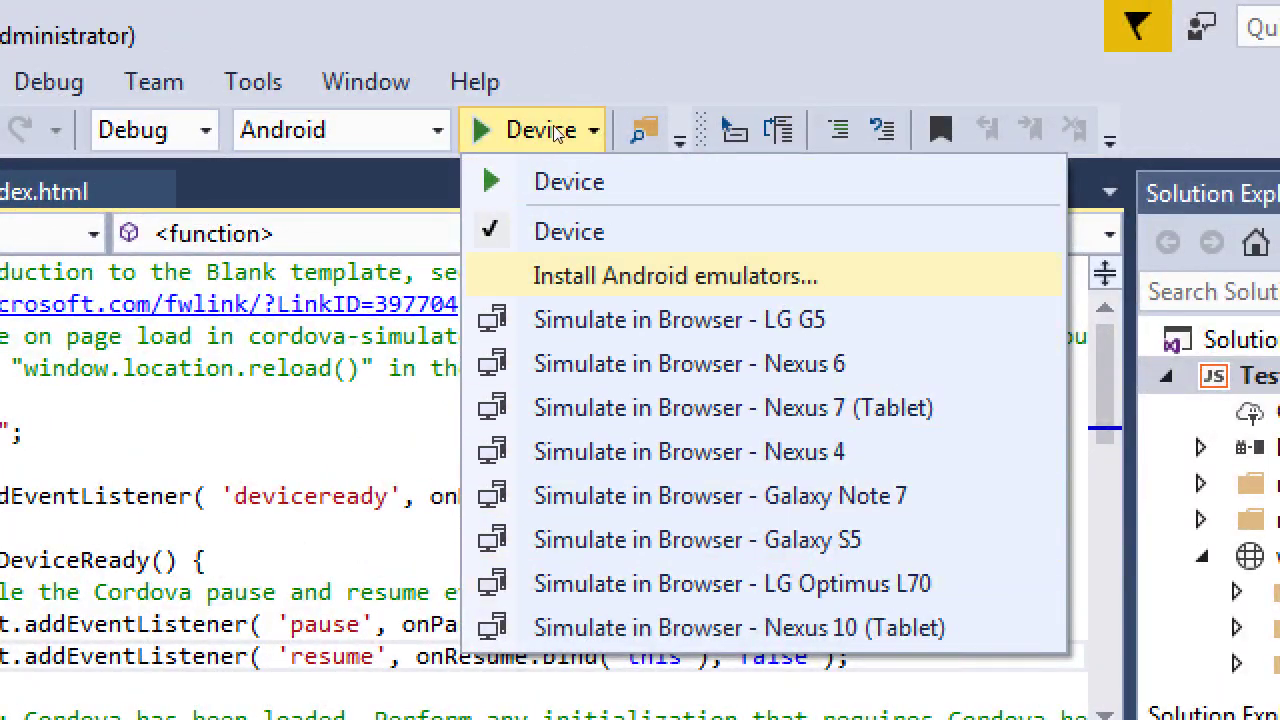
key("Down")
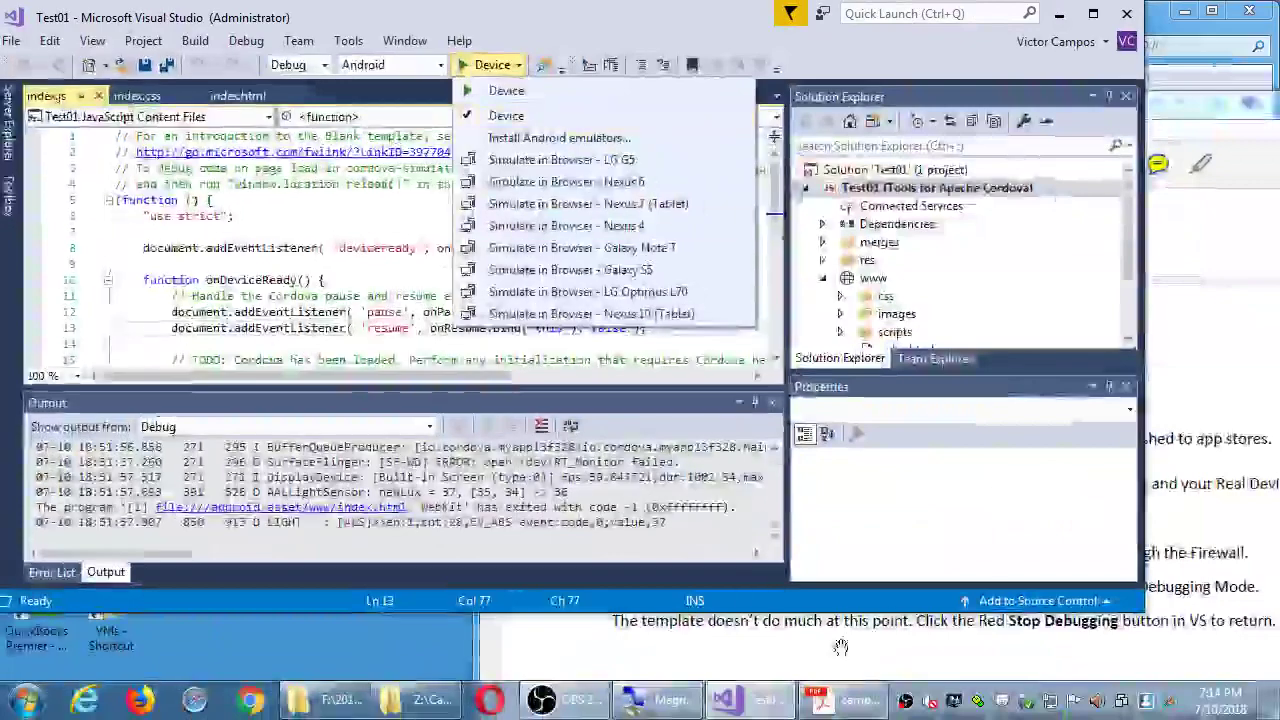
Step: Return to the maximized guide, read from running the project in the browser to deploying on a real Android device, and dismiss the AutoPlay window
left_click(845, 700)
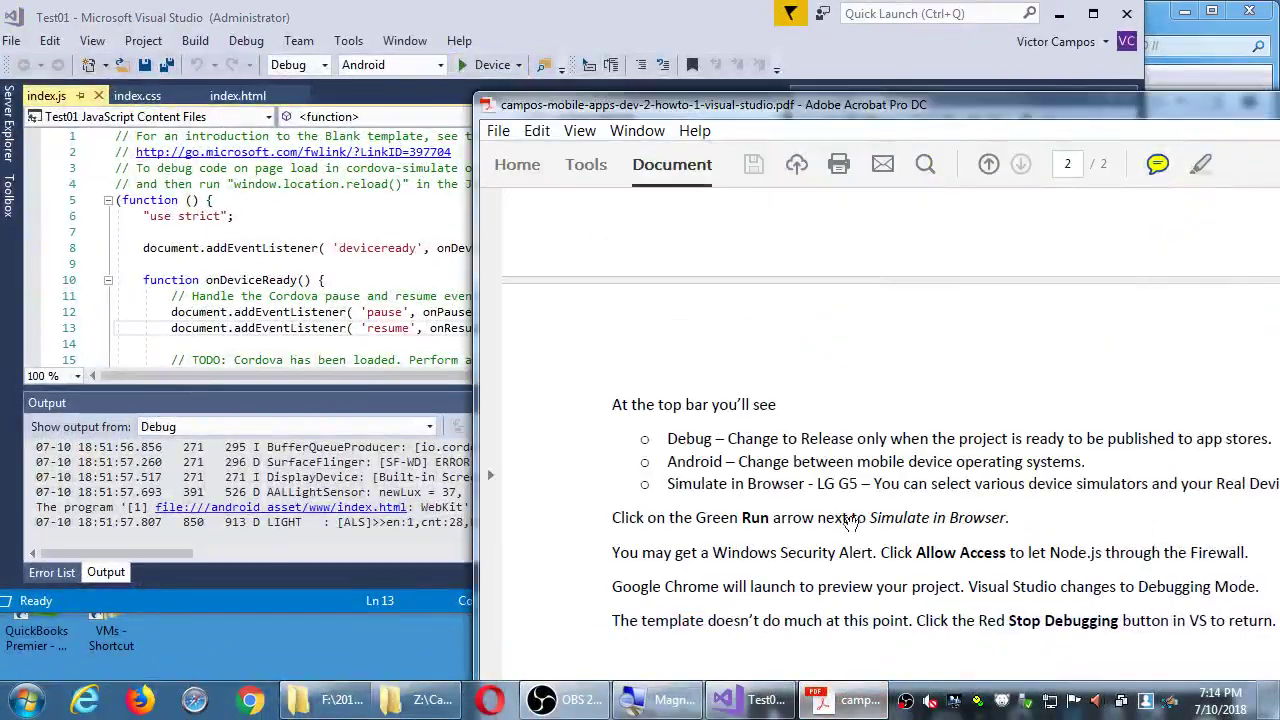
double_click(868, 104)
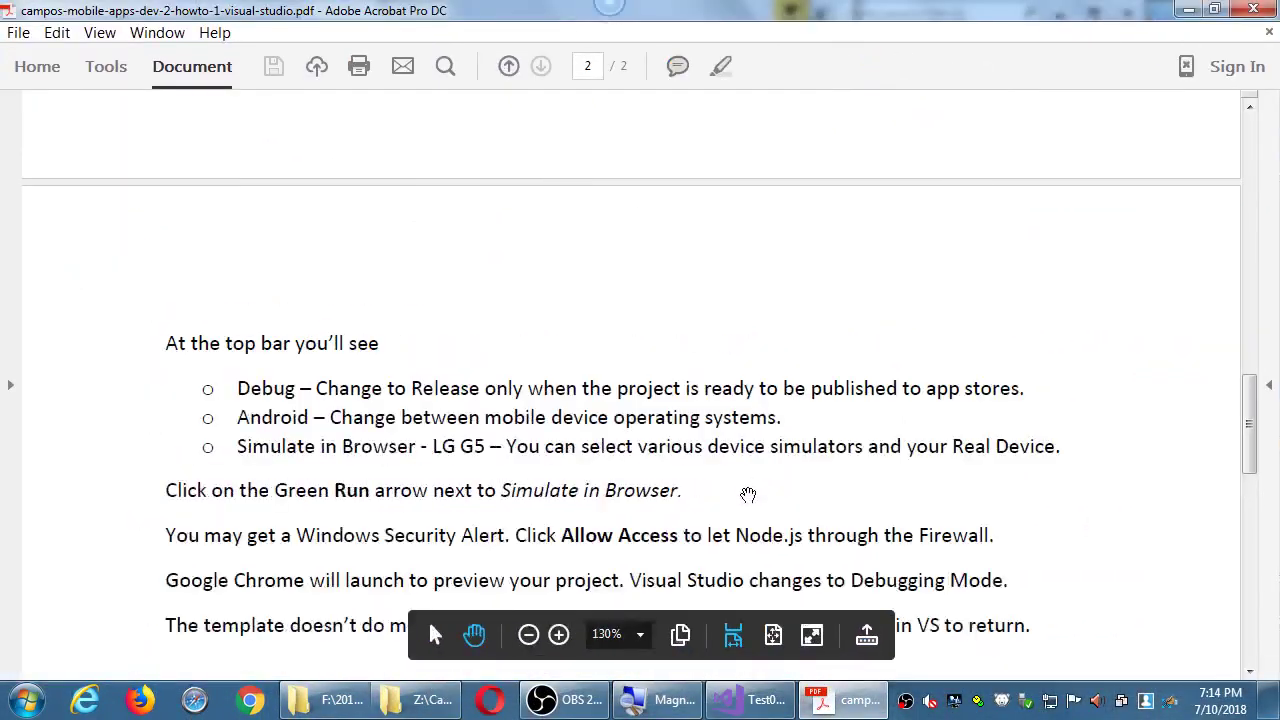
left_click_drag(748, 494, 696, 362)
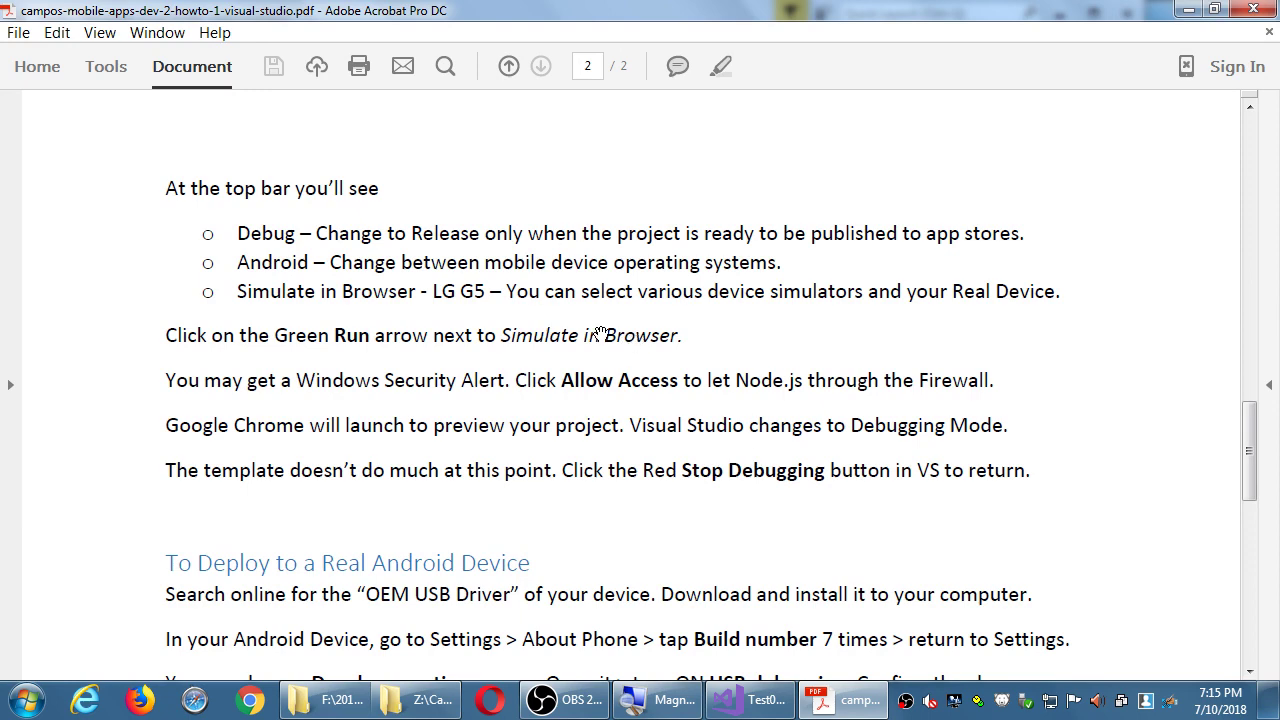
key("alt+Tab")
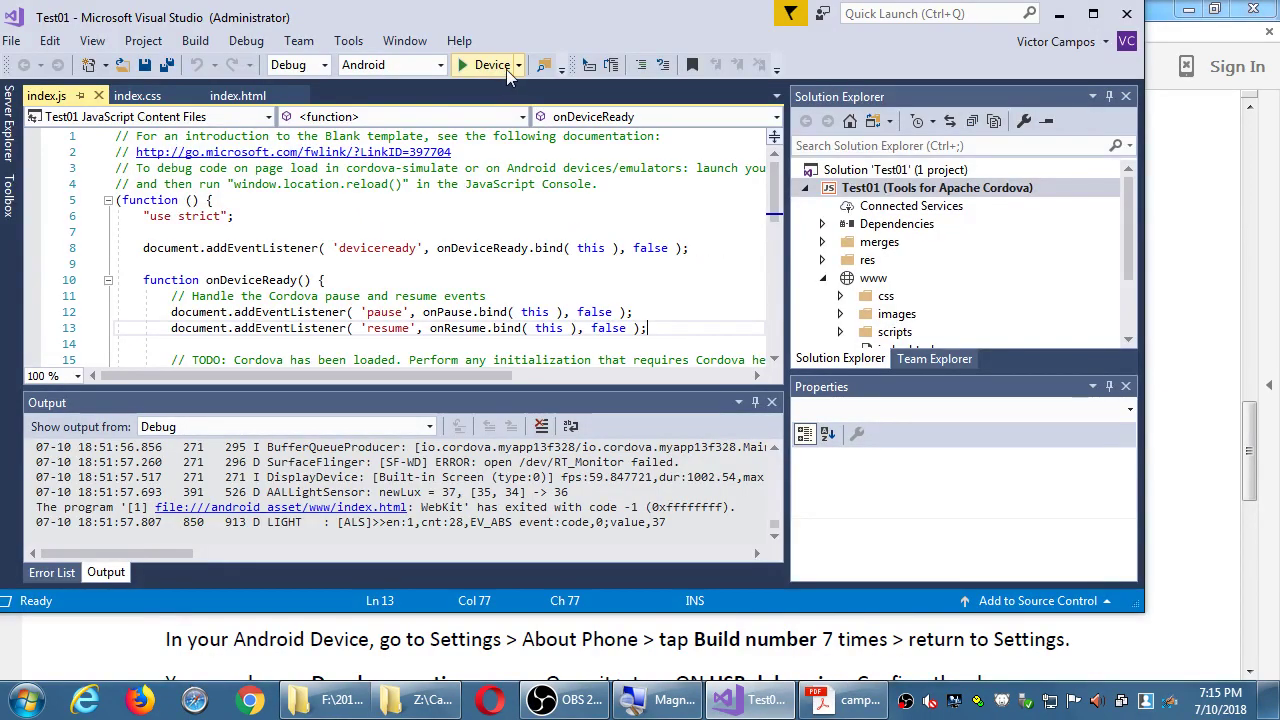
key("alt+Tab")
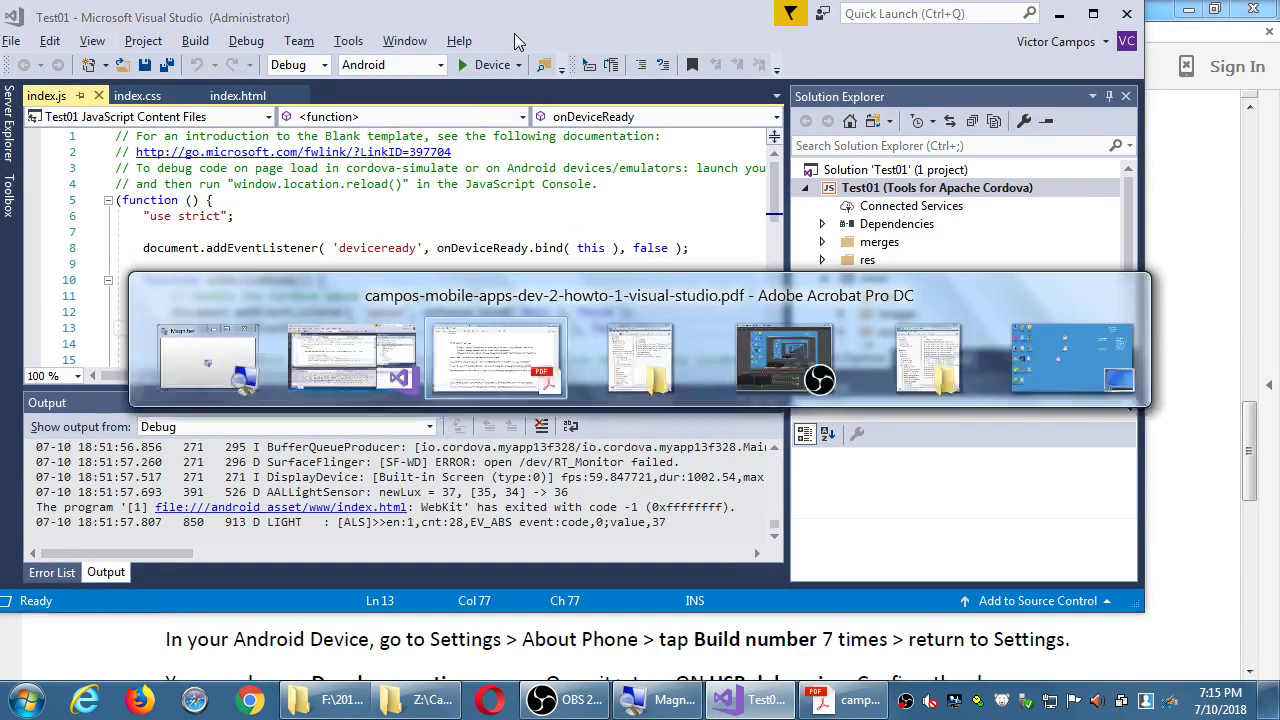
scroll(638, 264, "down", 6)
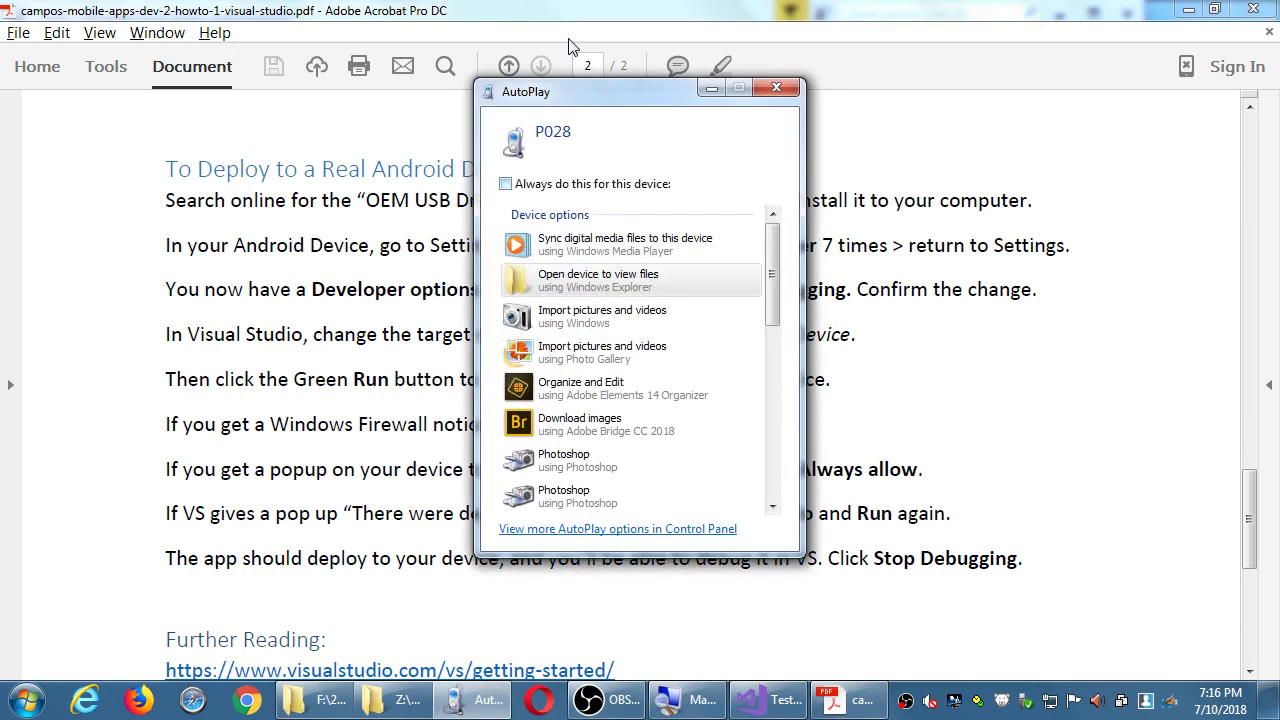
left_click(776, 88)
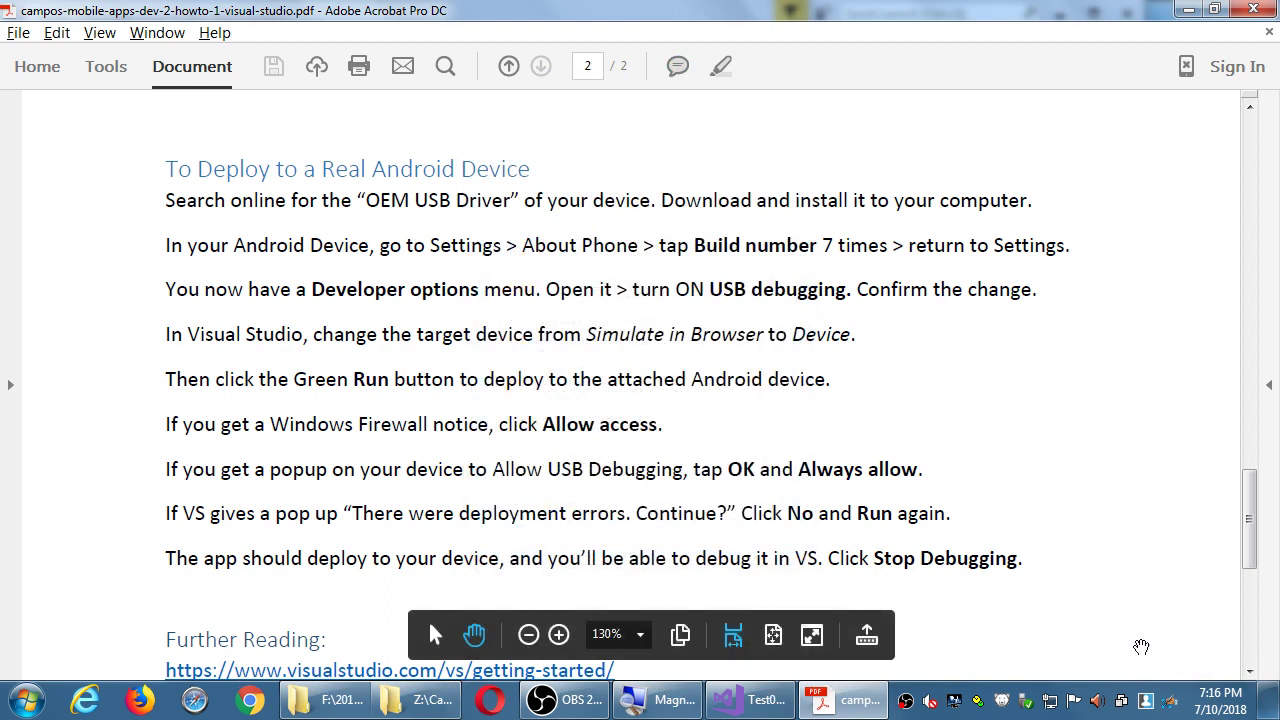
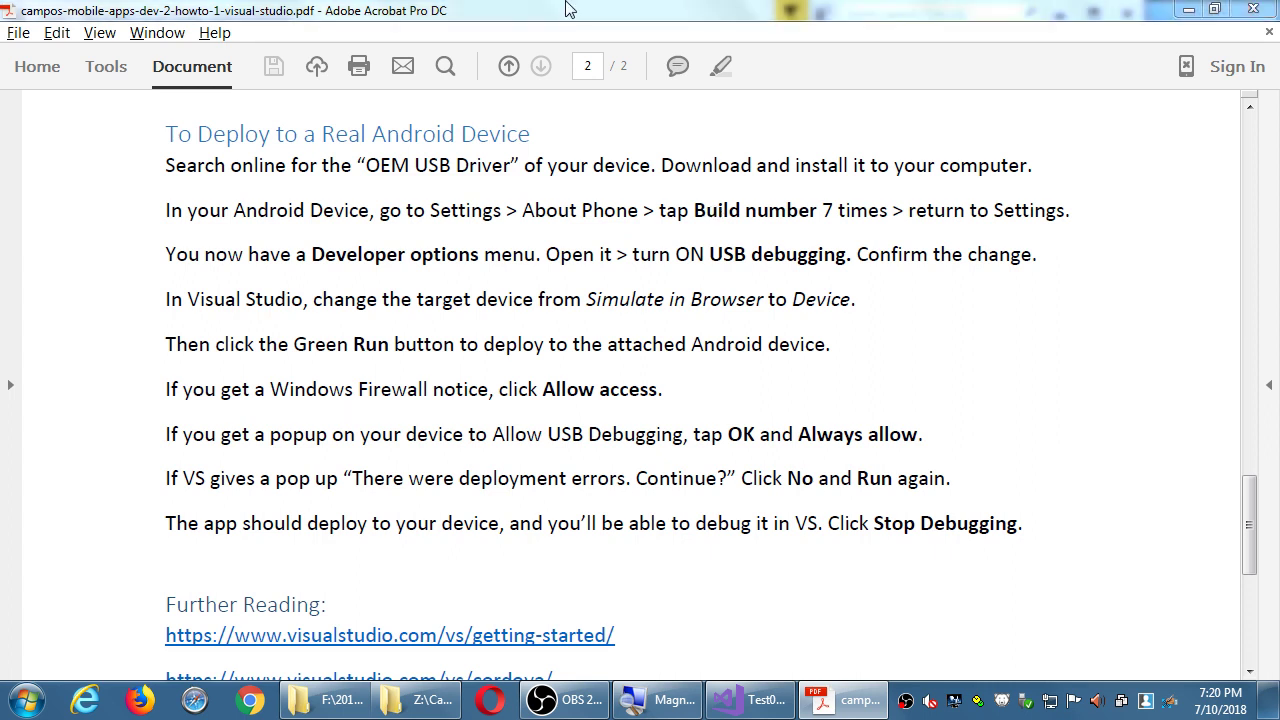
Step: Review the real Android device deployment instructions and the Further Reading links in the guide, dismissing the AutoPlay window for the connected device
left_click_drag(584, 480, 588, 293)
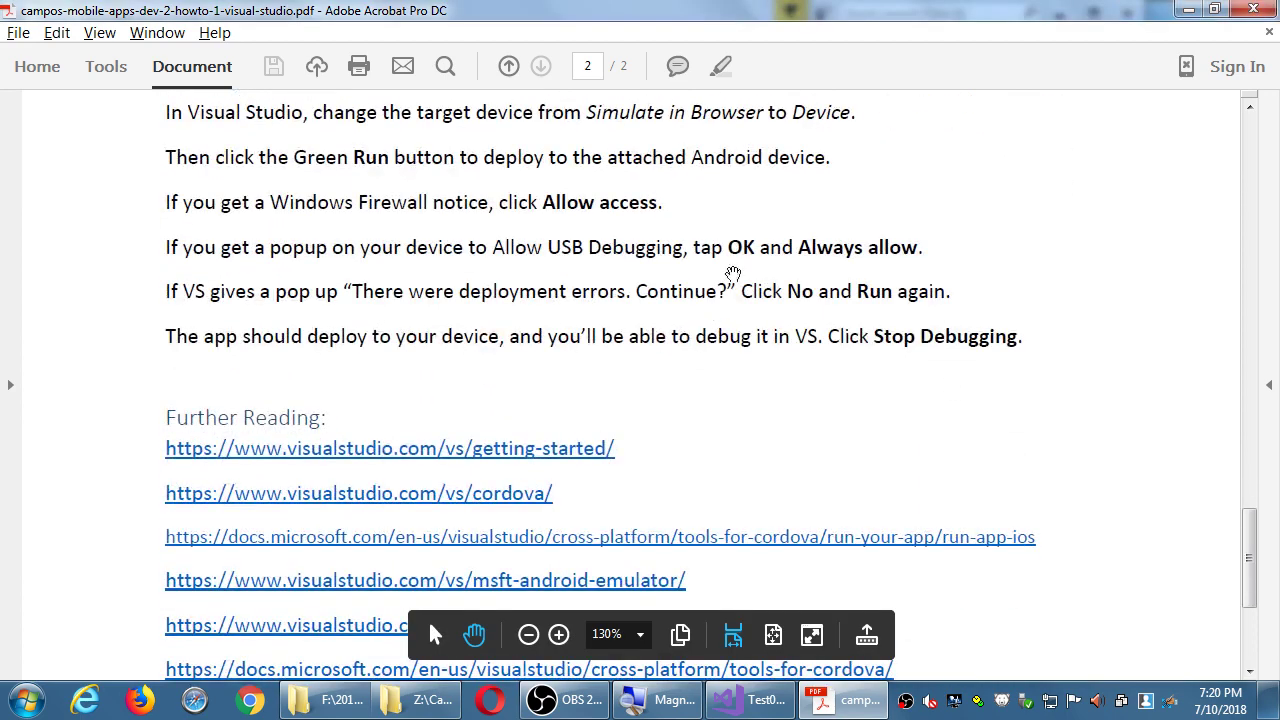
scroll(428, 277, "up", 5)
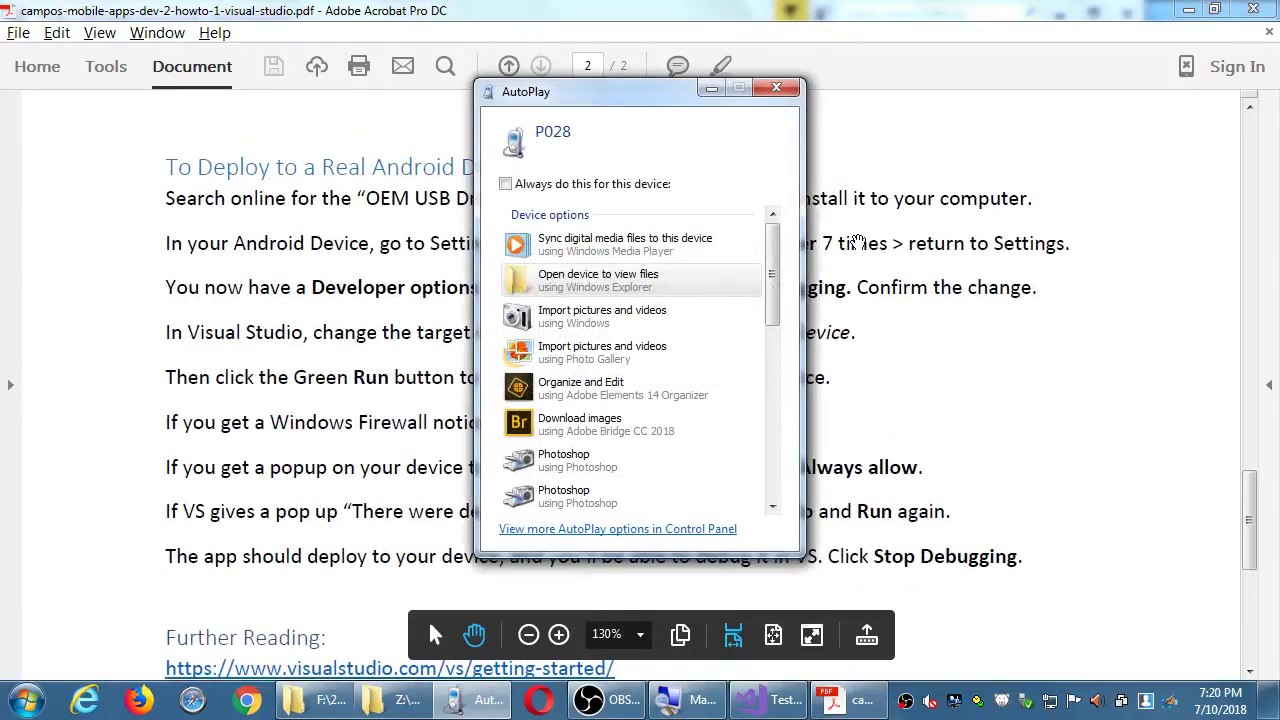
left_click(776, 88)
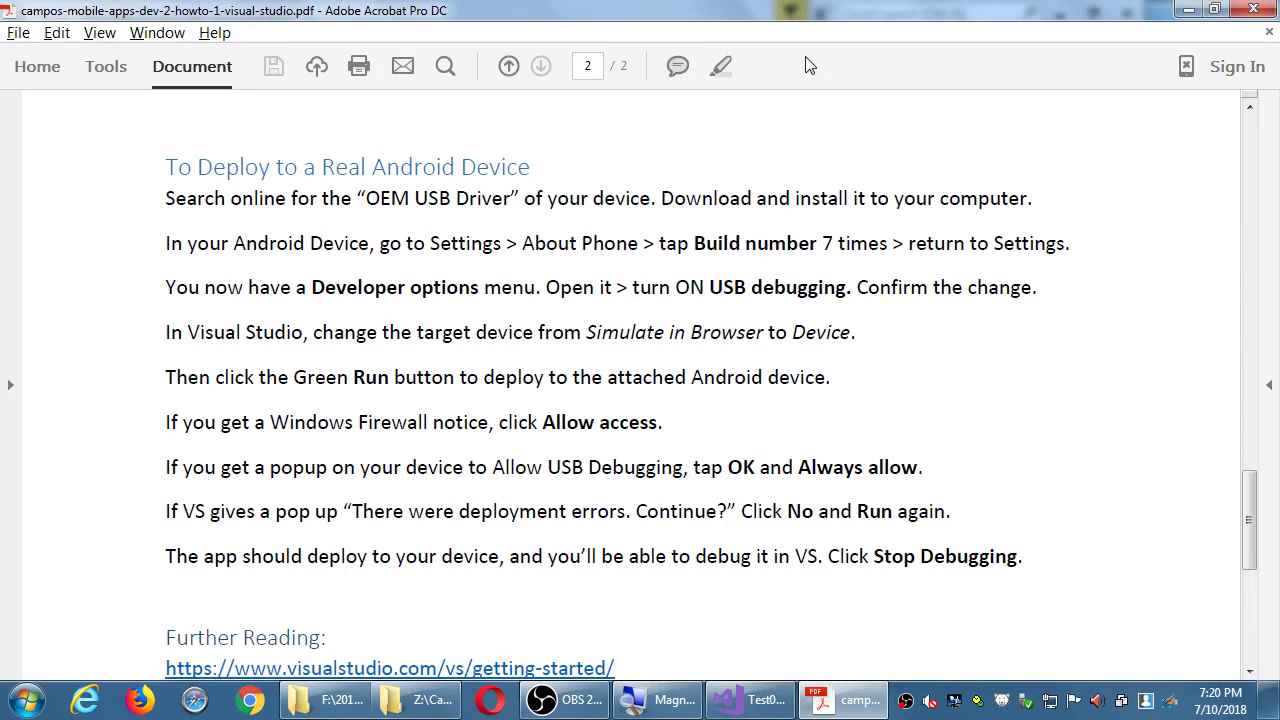
left_click(735, 703)
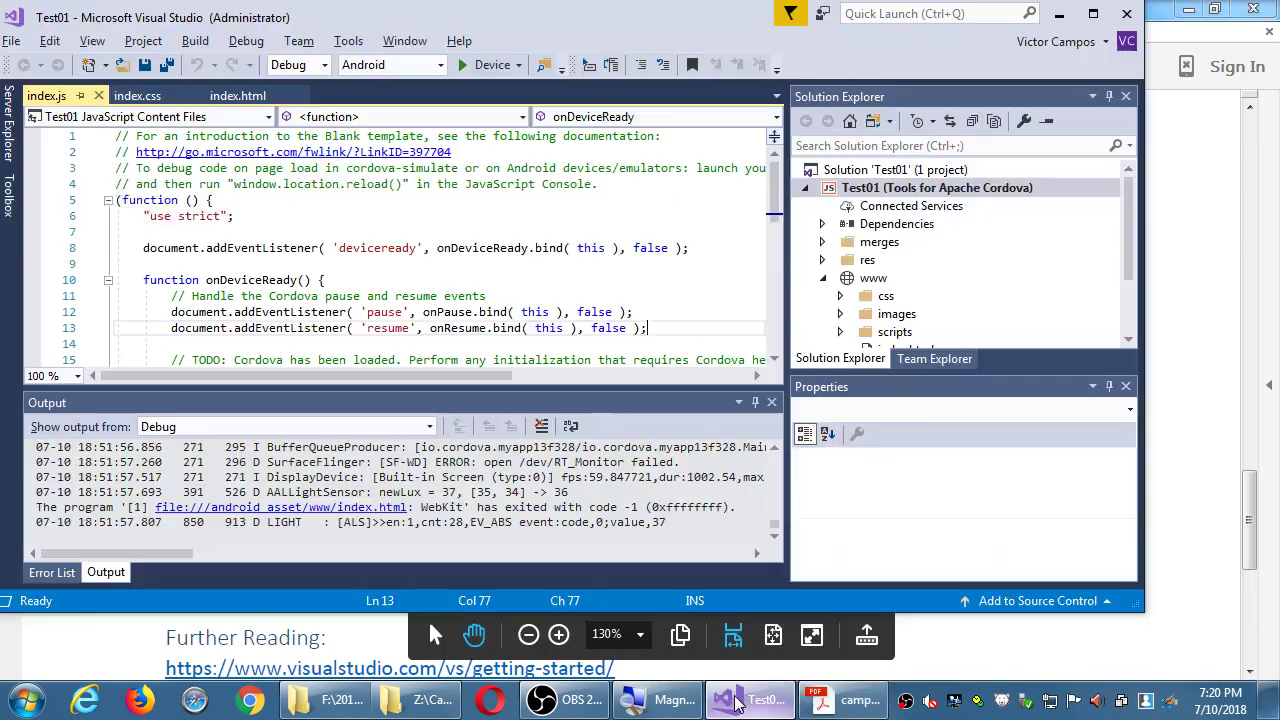
left_click(735, 703)
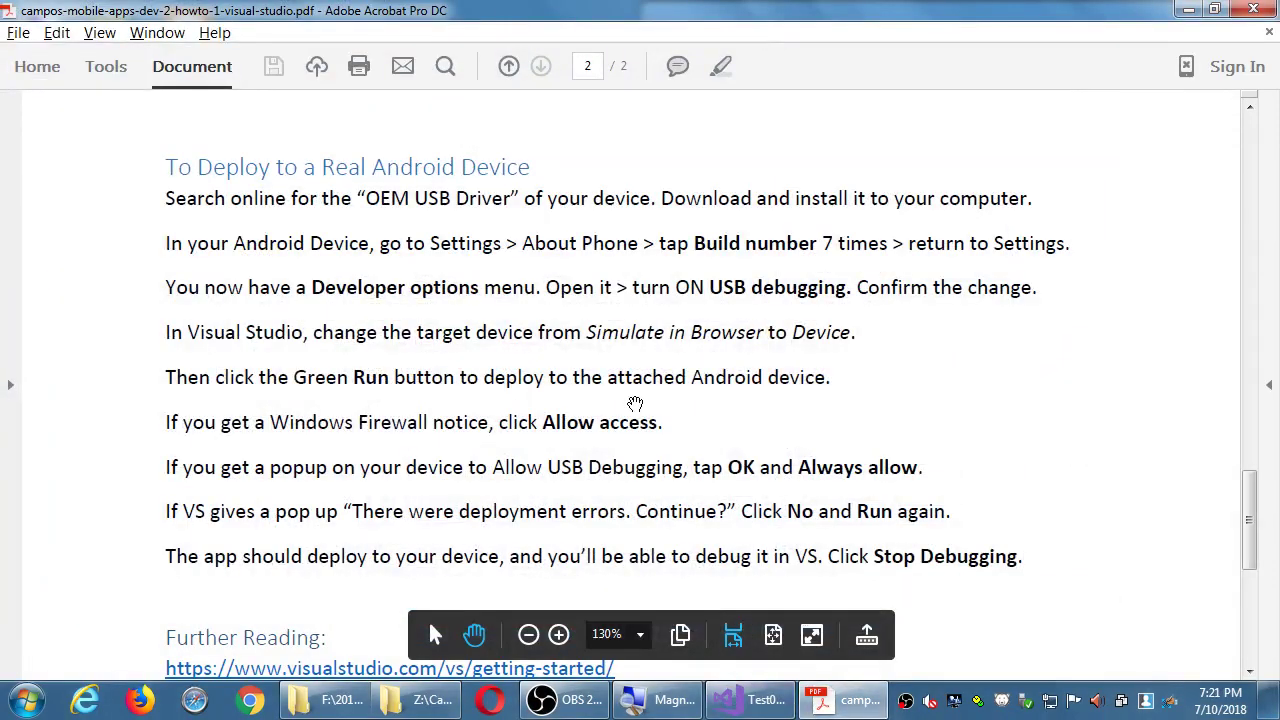
scroll(700, 414, "down", 5)
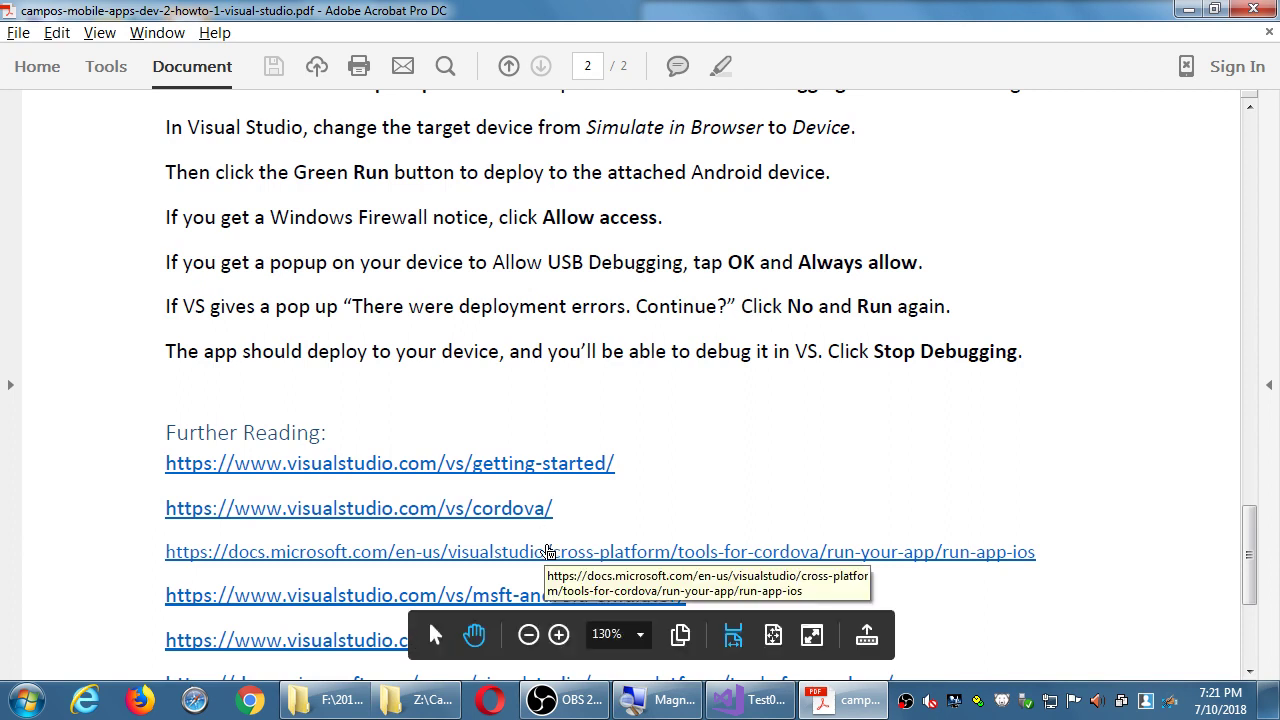
left_click_drag(846, 451, 823, 206)
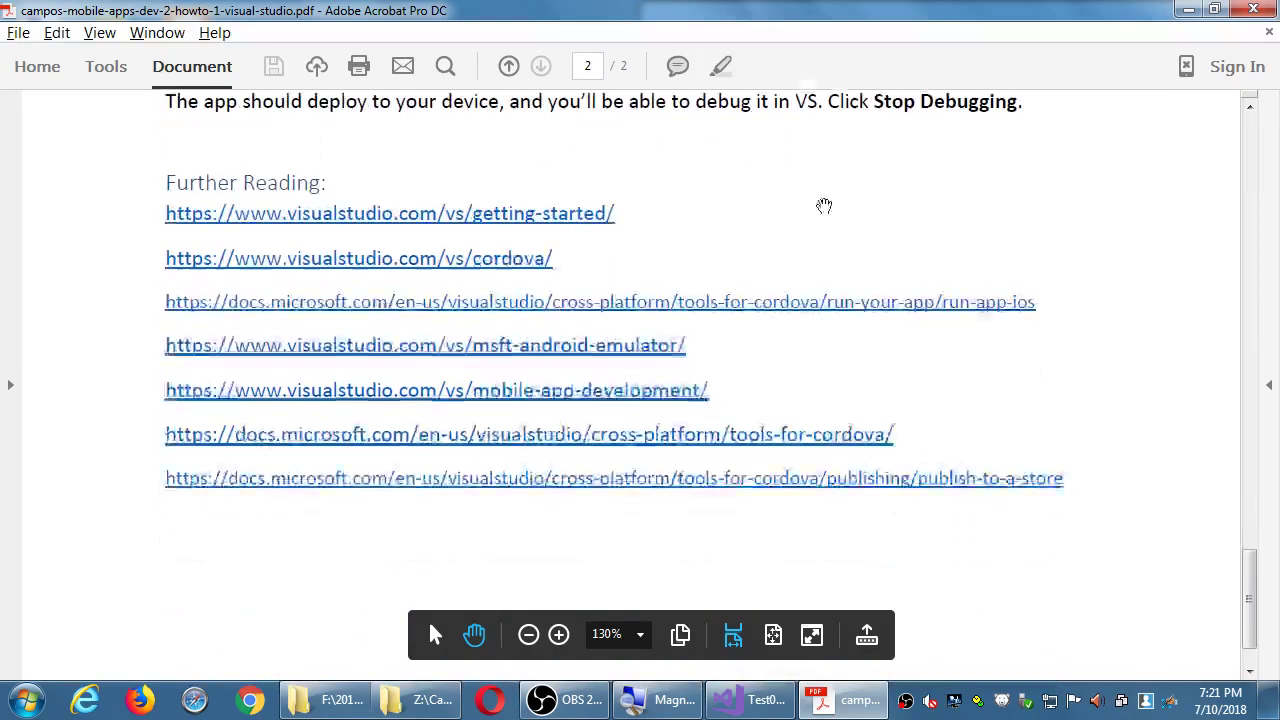
scroll(1046, 346, "up", 10)
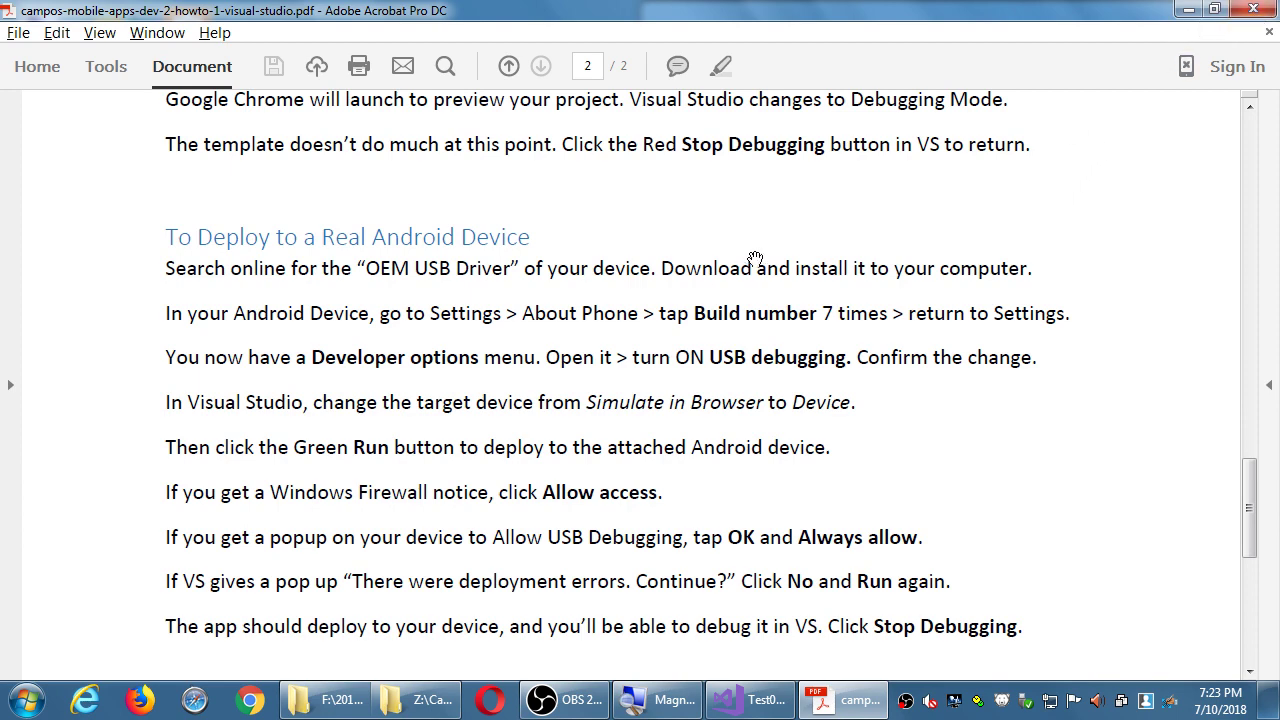
left_click_drag(754, 255, 805, 317)
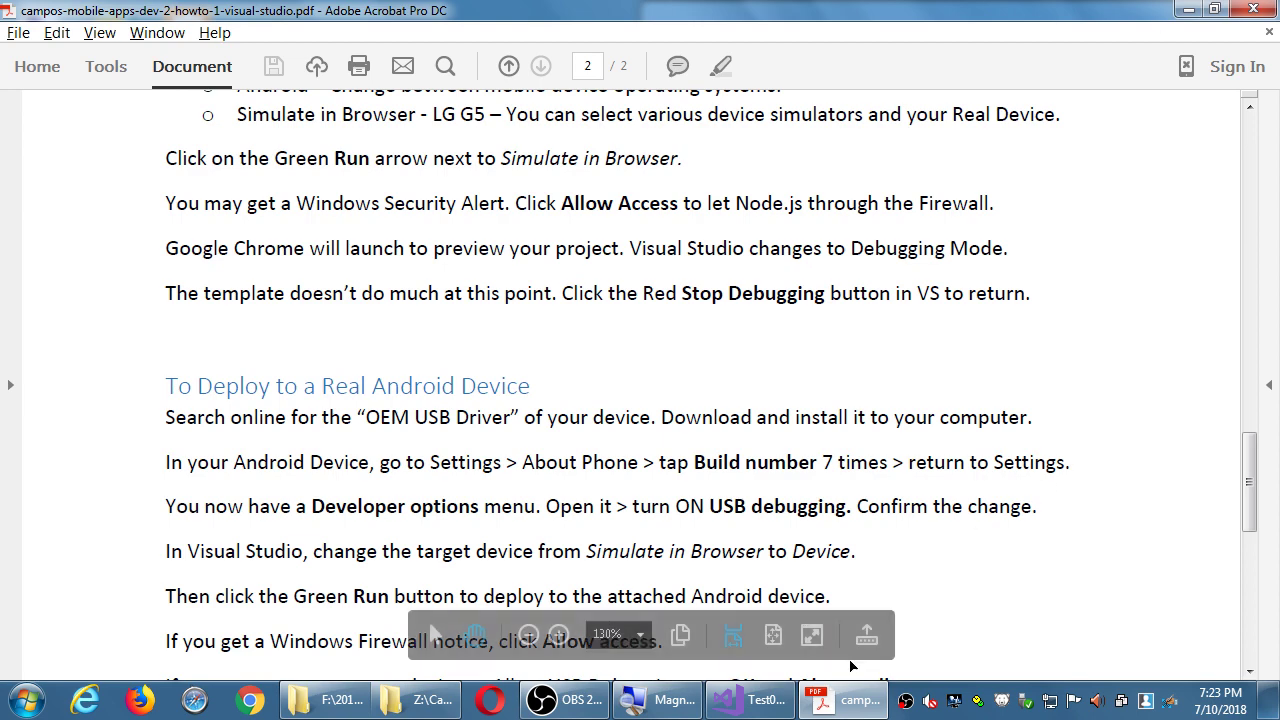
Step: Switch to Visual Studio, review the run targets offered for Android while keeping Device, and maximize the window
left_click(745, 700)
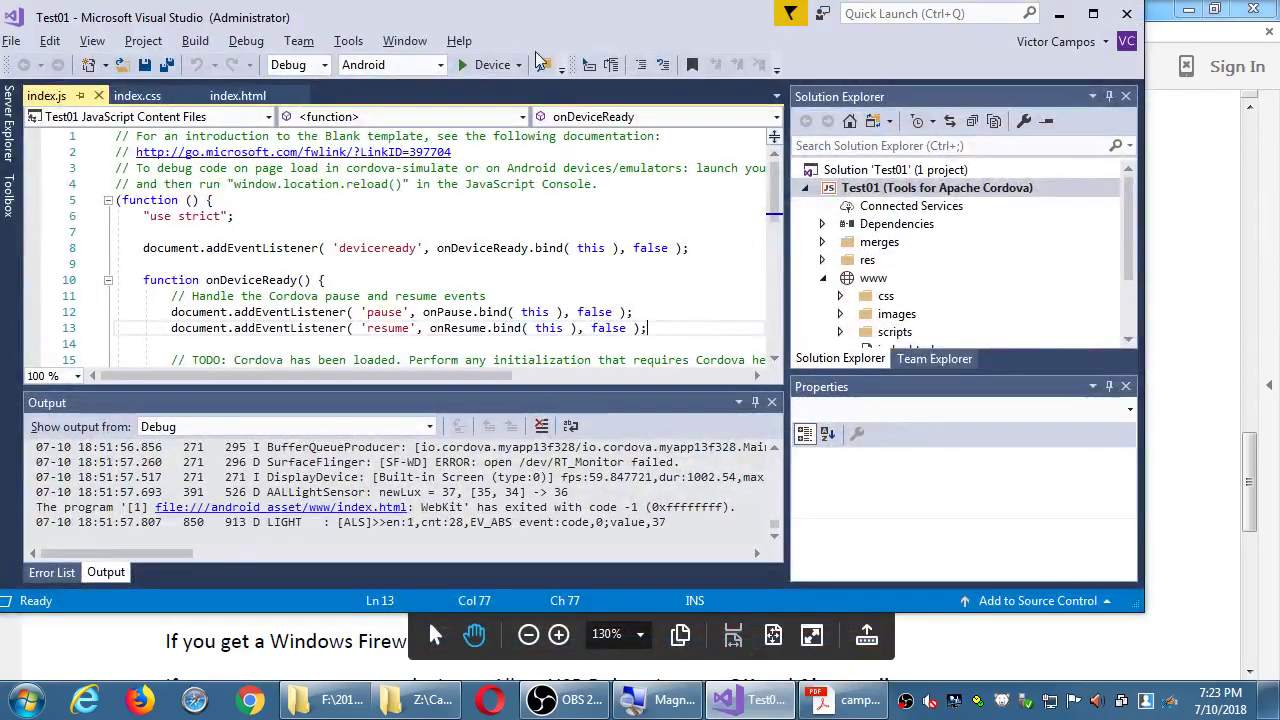
left_click(524, 65)
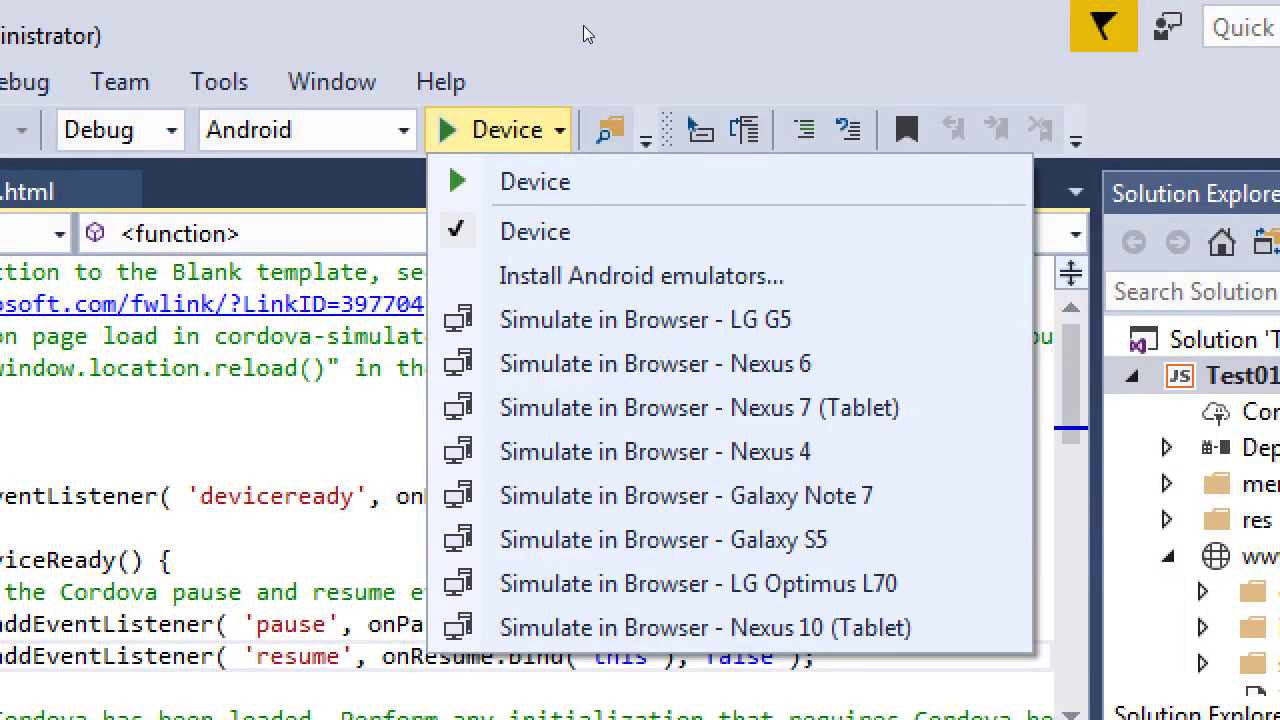
key("Escape")
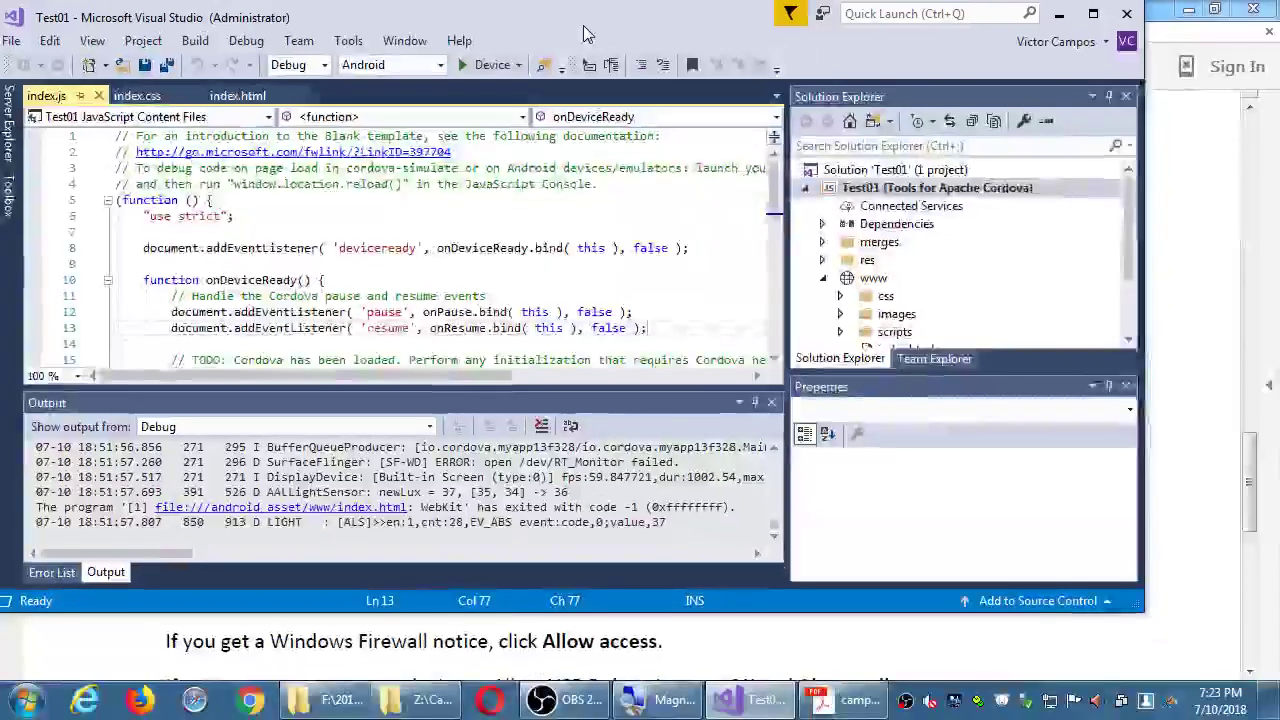
left_click(1091, 13)
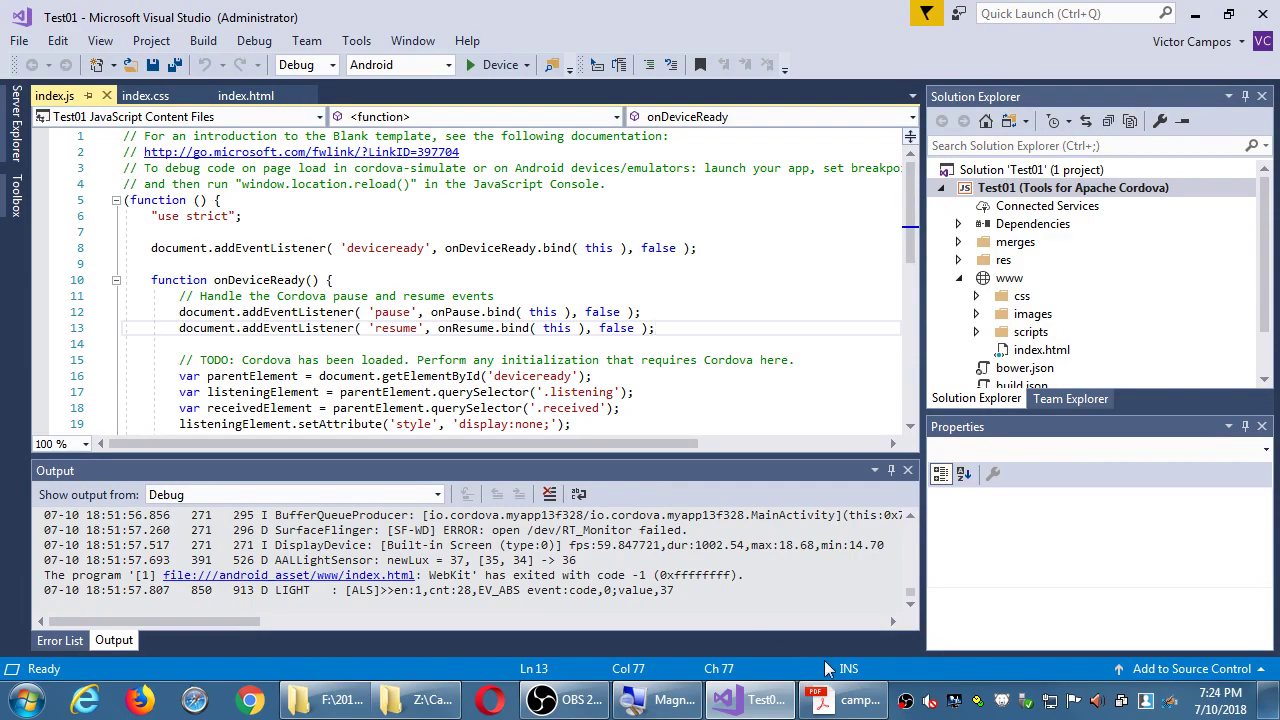
Step: Close the howto-1 guide, open the howto-2-anatomy-vs-project PDF from the desktop, and read its new-project and config.xml sections
left_click(843, 706)
key("alt+Tab")
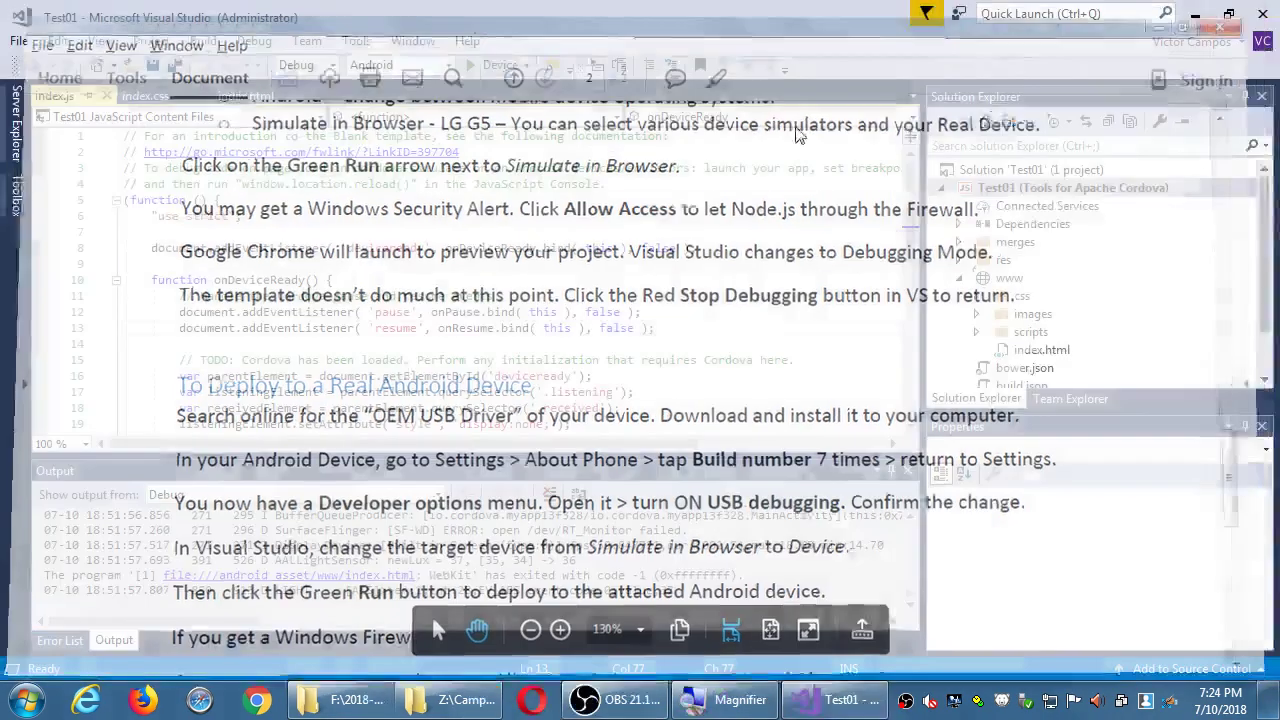
left_click(362, 702)
left_click(362, 702)
key("super+d")
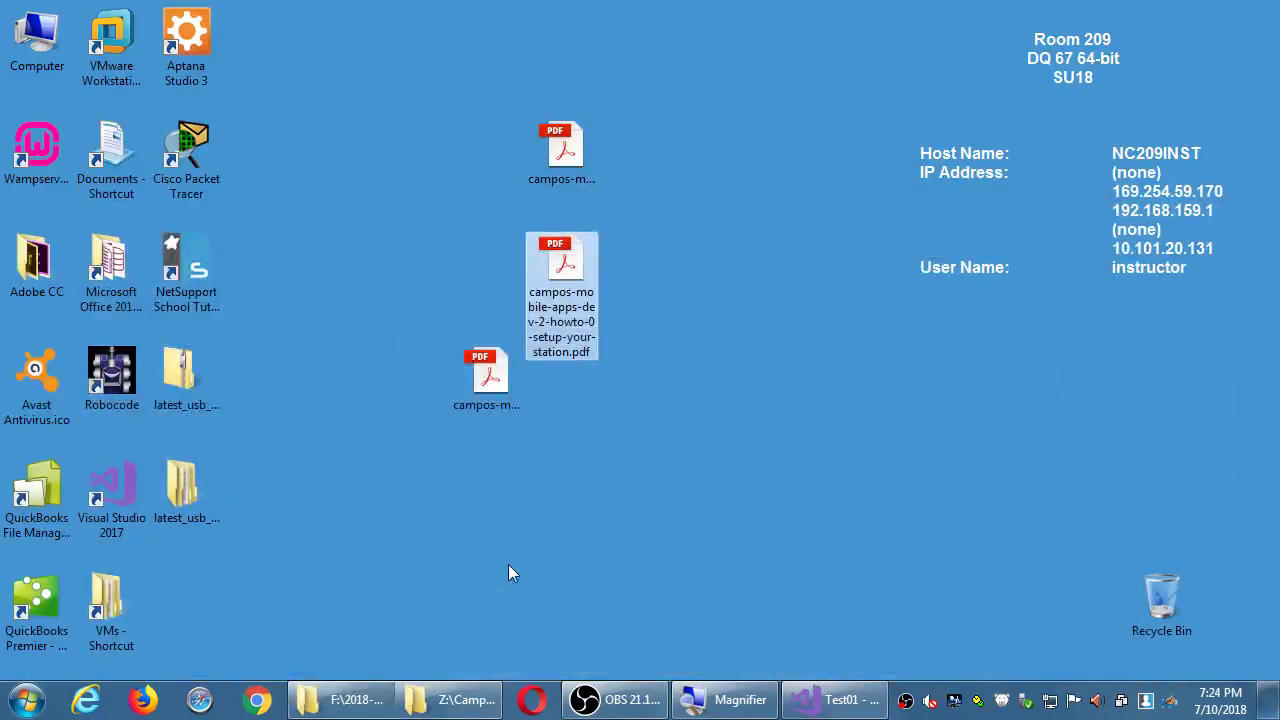
left_click(460, 370)
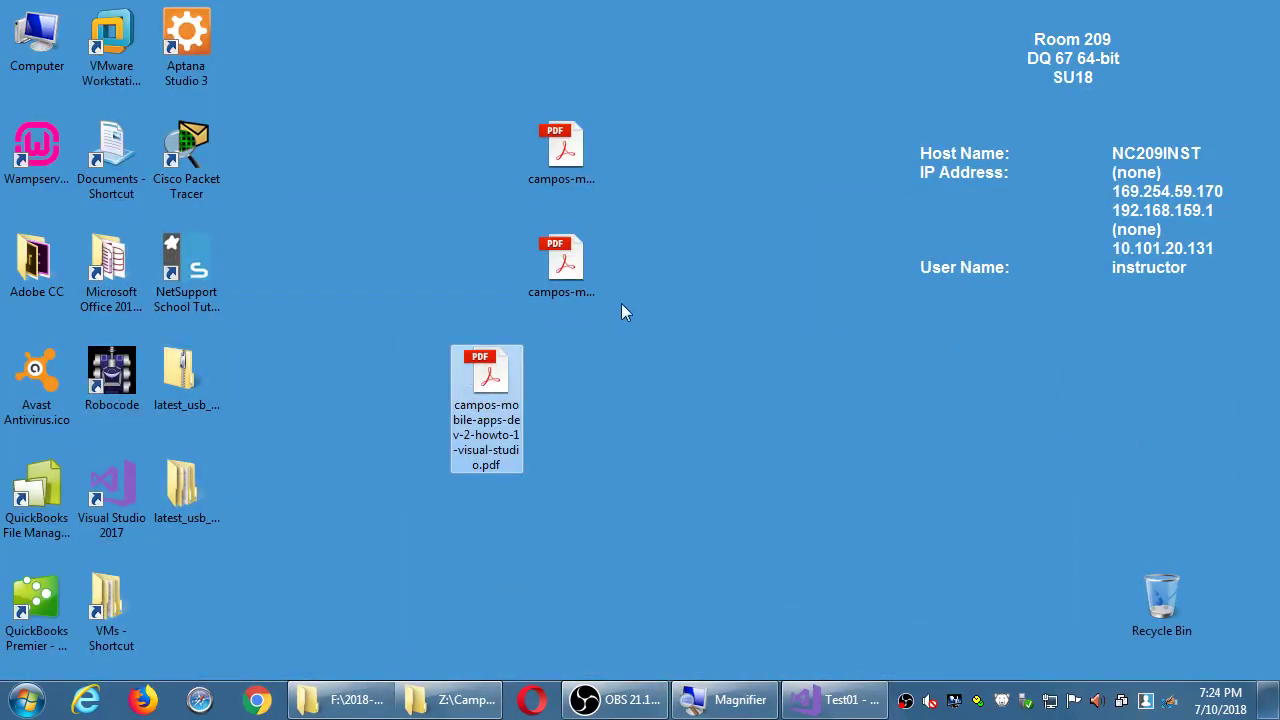
left_click(562, 155)
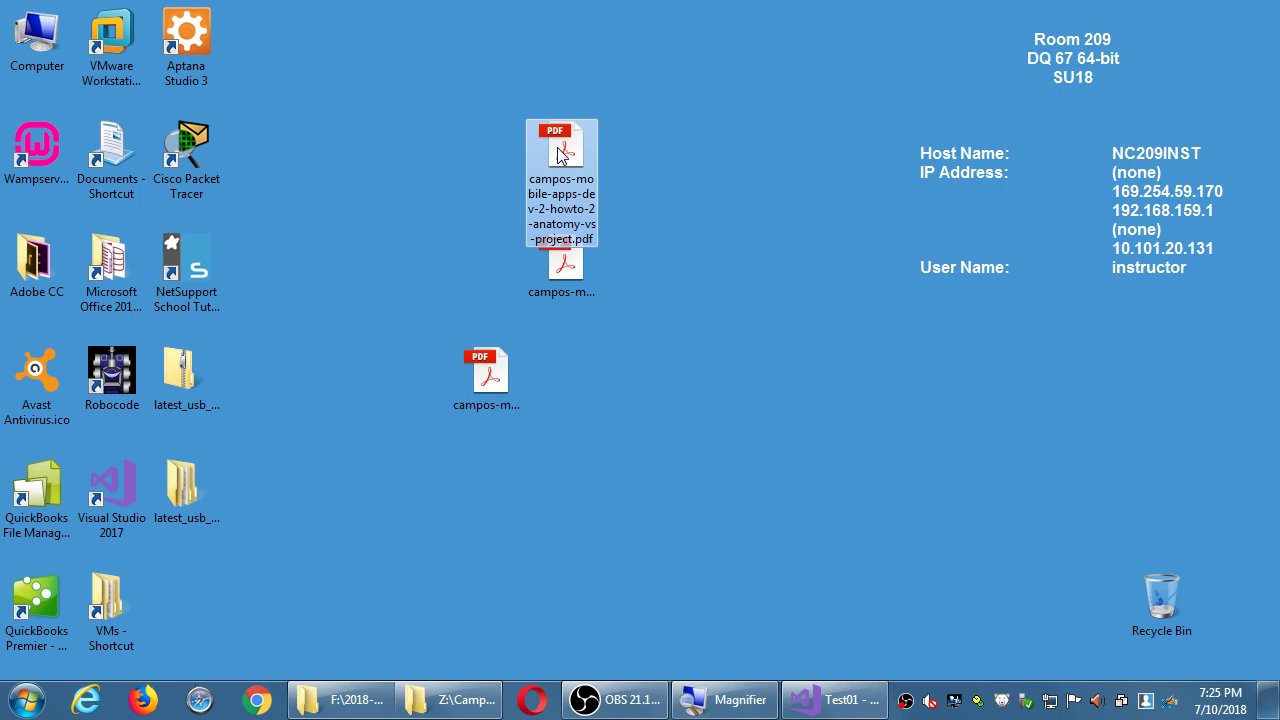
double_click(561, 150)
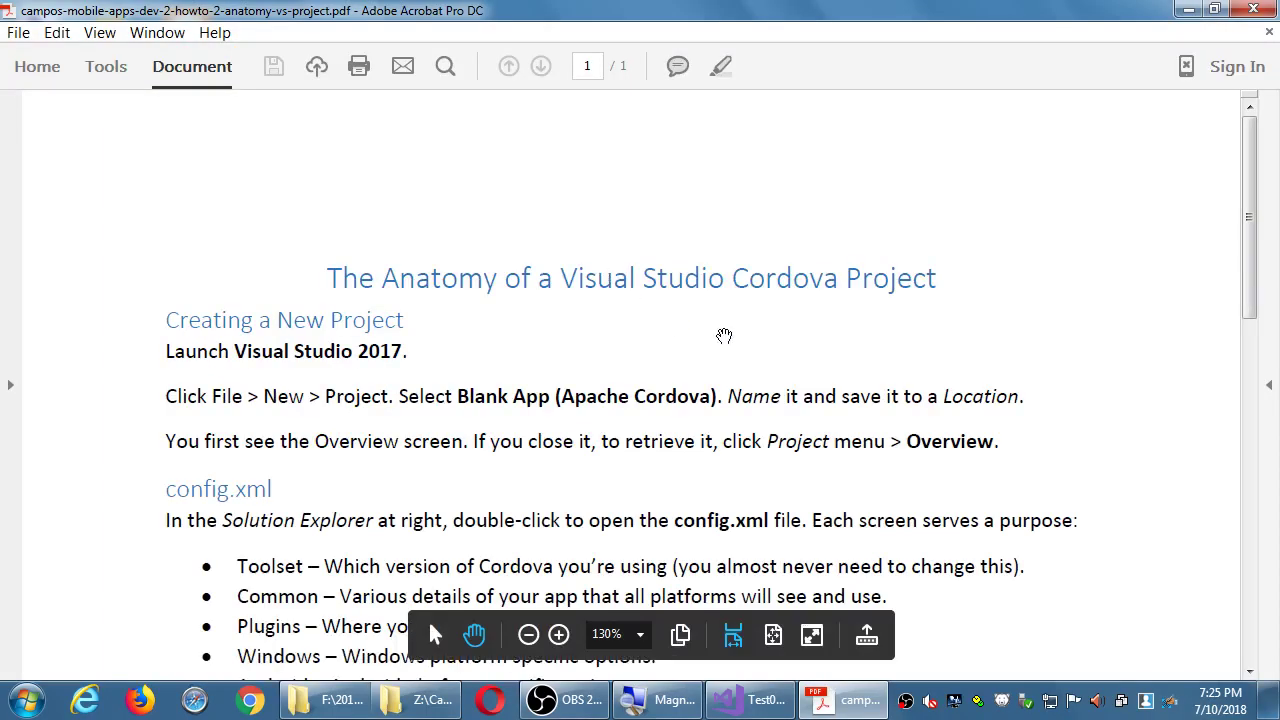
left_click_drag(1027, 486, 1043, 372)
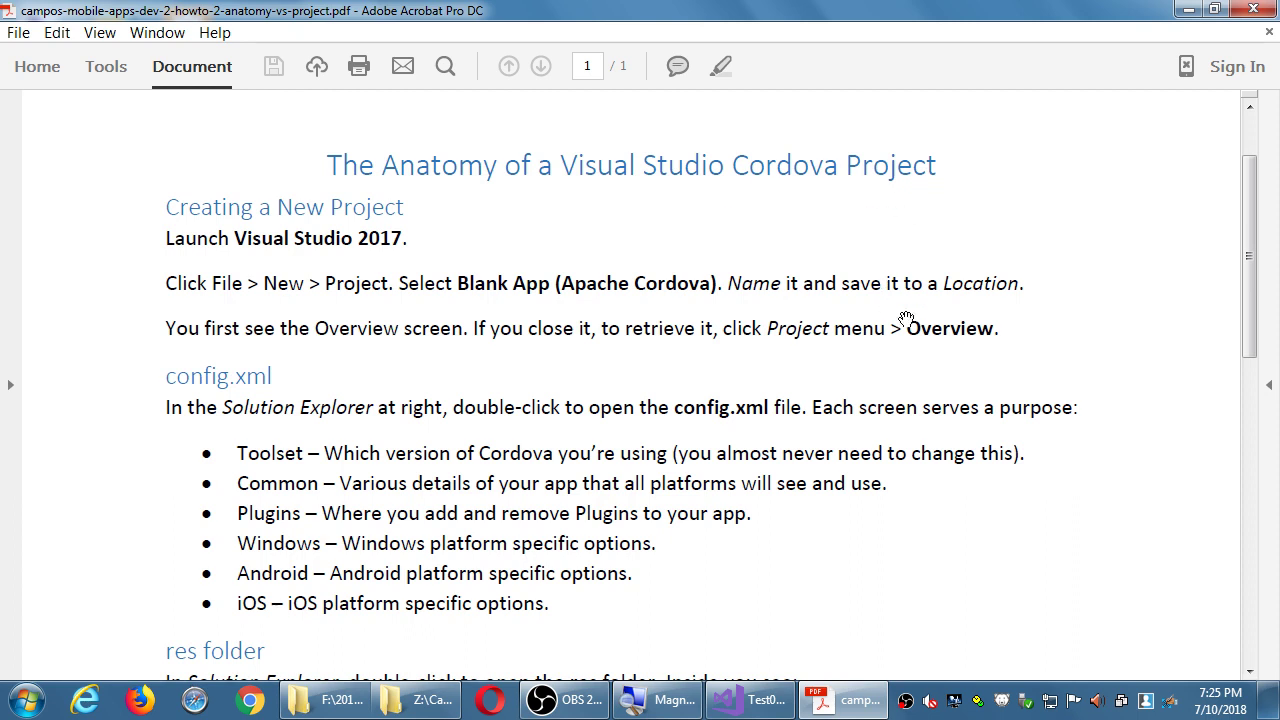
scroll(915, 365, "down", 1)
scroll(915, 365, "up", 1)
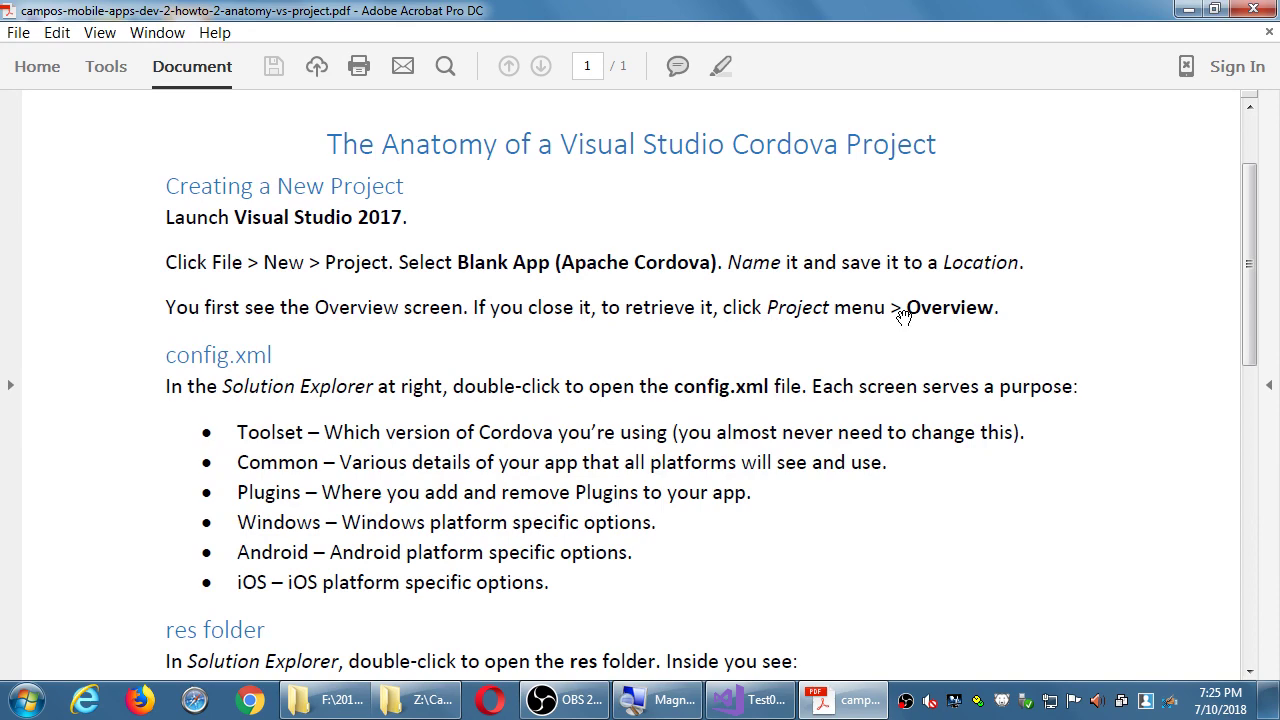
Step: In Visual Studio, collapse the www folder of the Test01 project and open config.xml
left_click(752, 699)
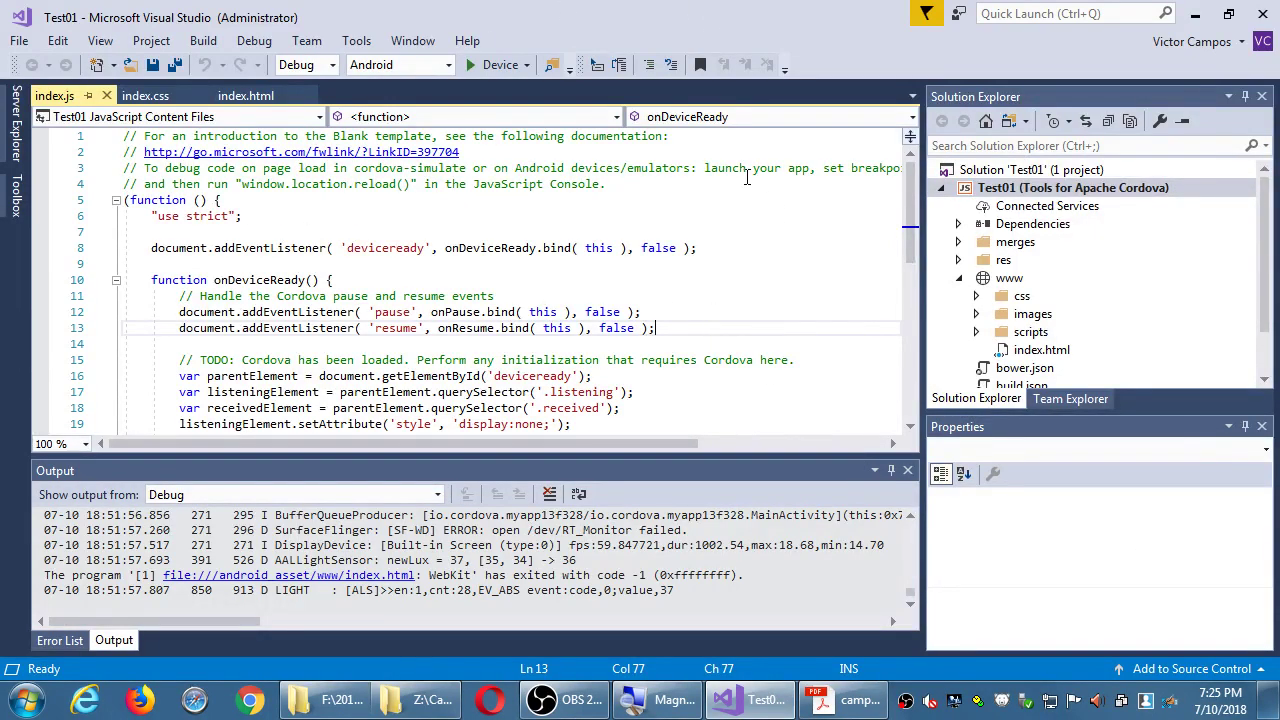
scroll(1050, 300, "down", 1)
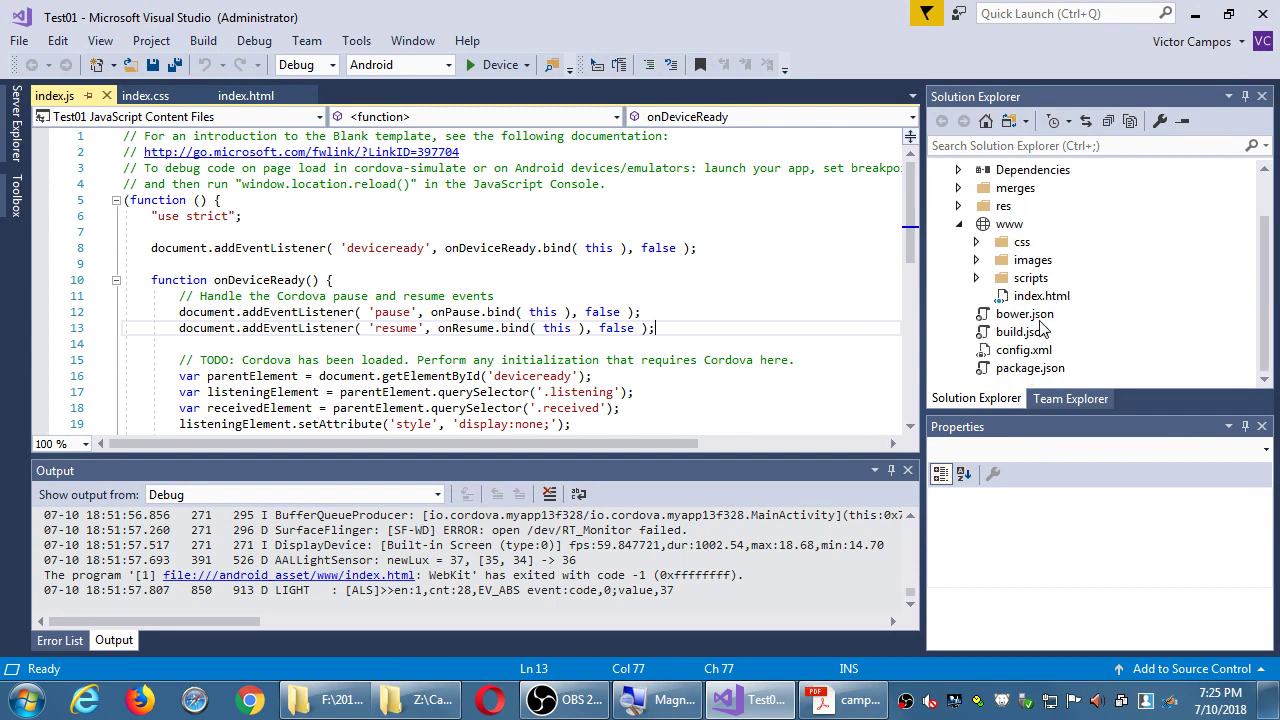
left_click(958, 224)
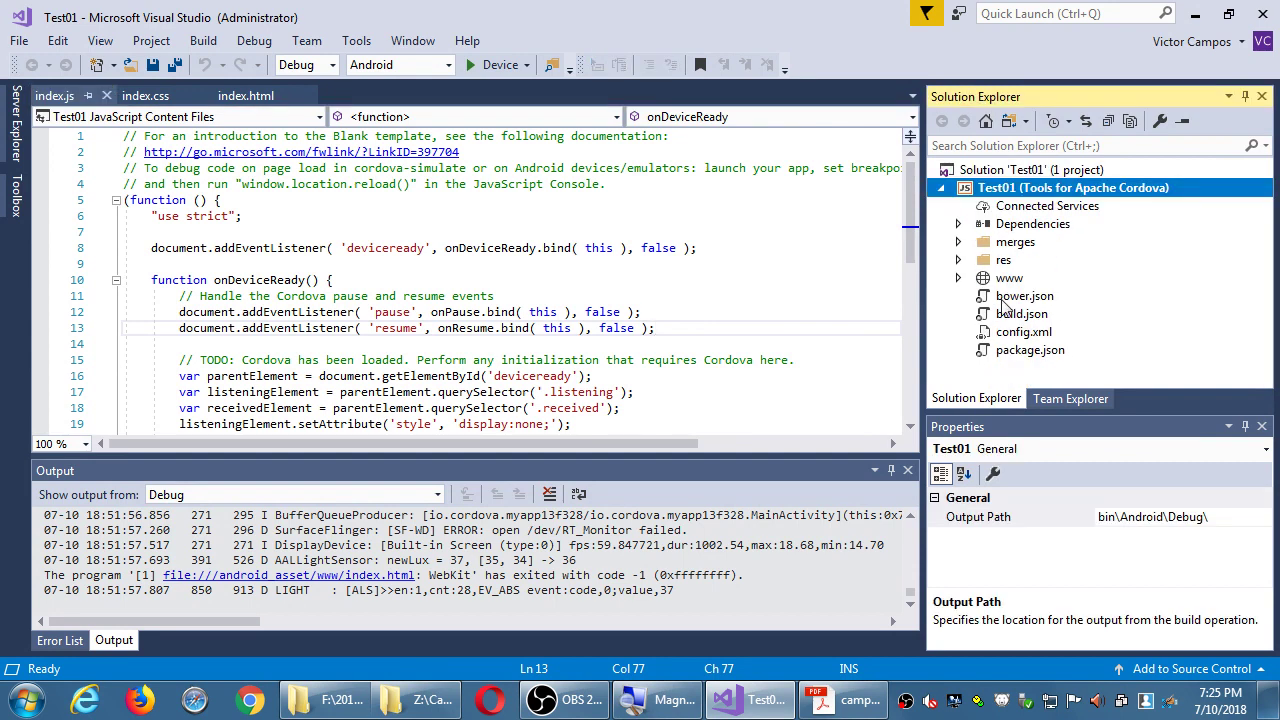
left_click(1042, 338)
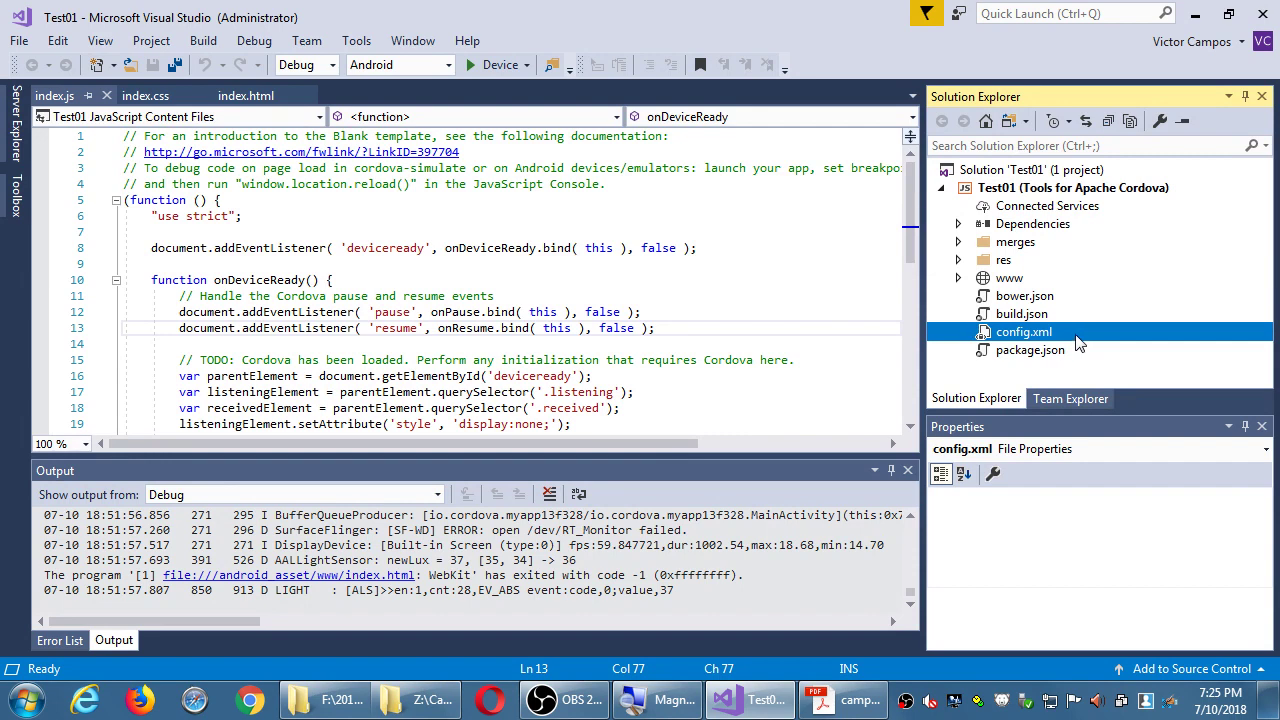
double_click(1046, 339)
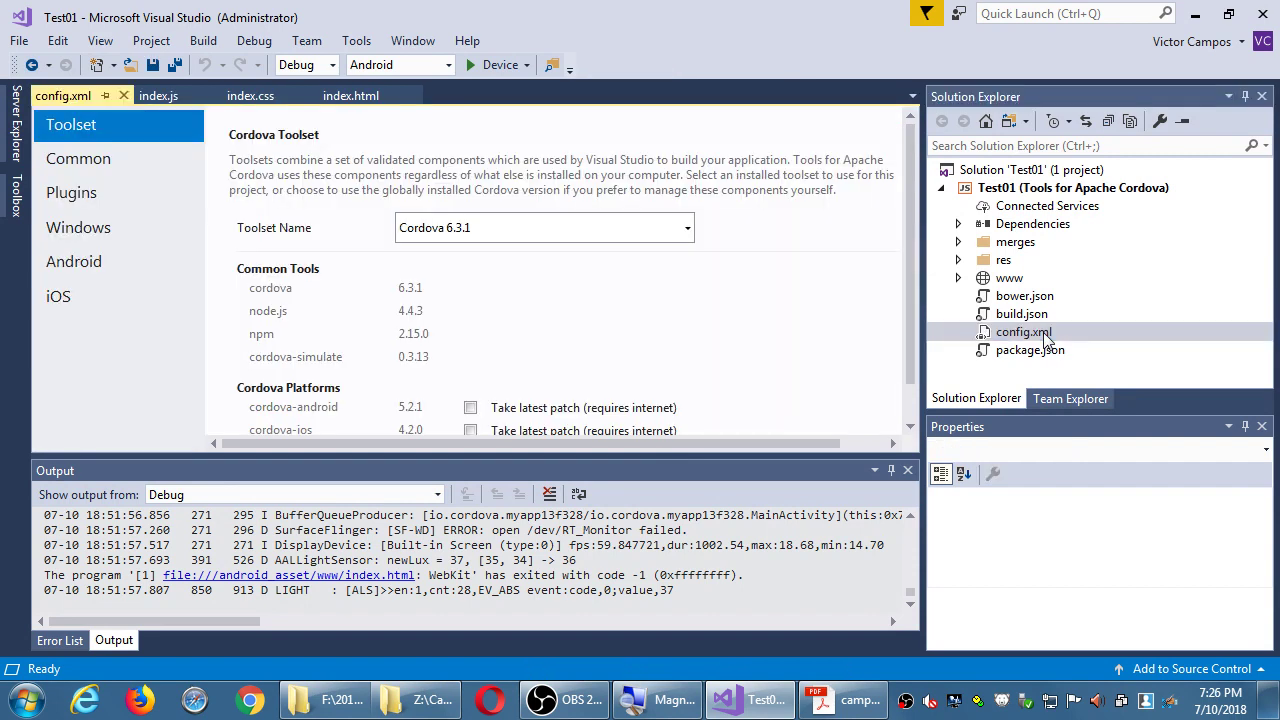
Step: Read the guide's list of config.xml screens and check the Cordova toolset versions offered in Visual Studio, keeping Cordova 6.3.1
key("alt+Tab")
scroll(365, 445, "down", 2)
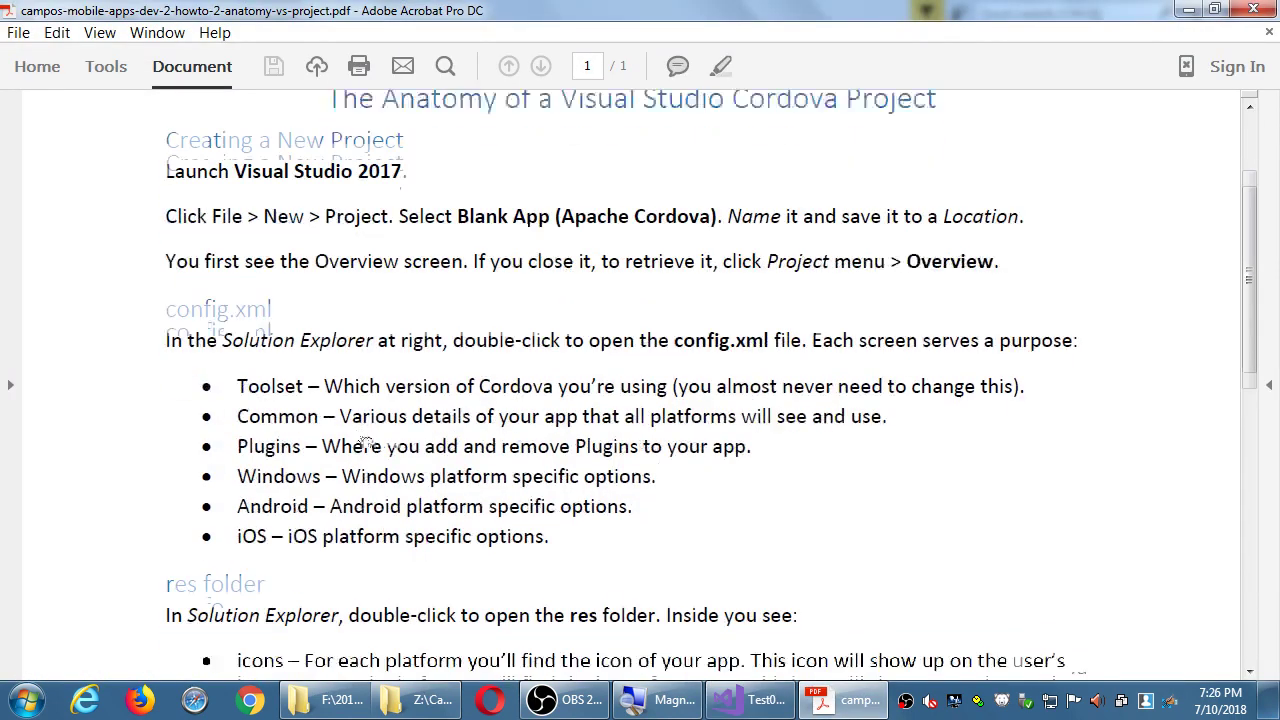
scroll(365, 445, "down", 1)
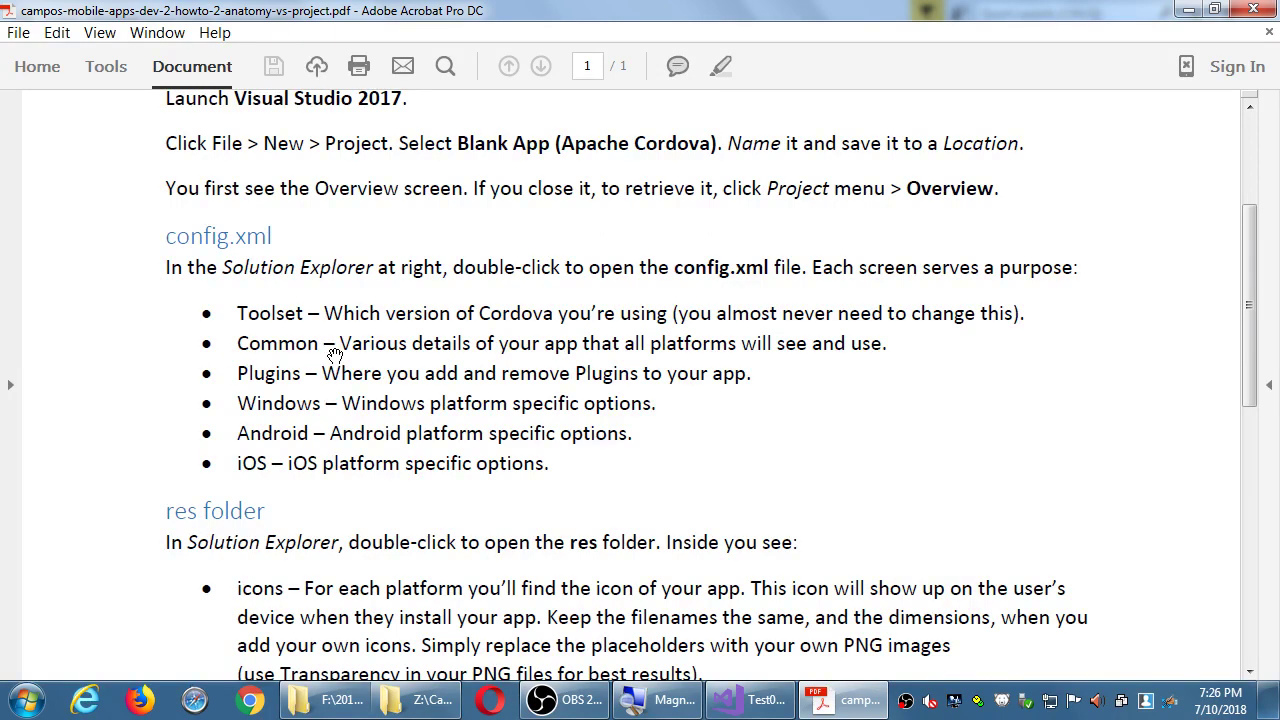
key("alt+Tab")
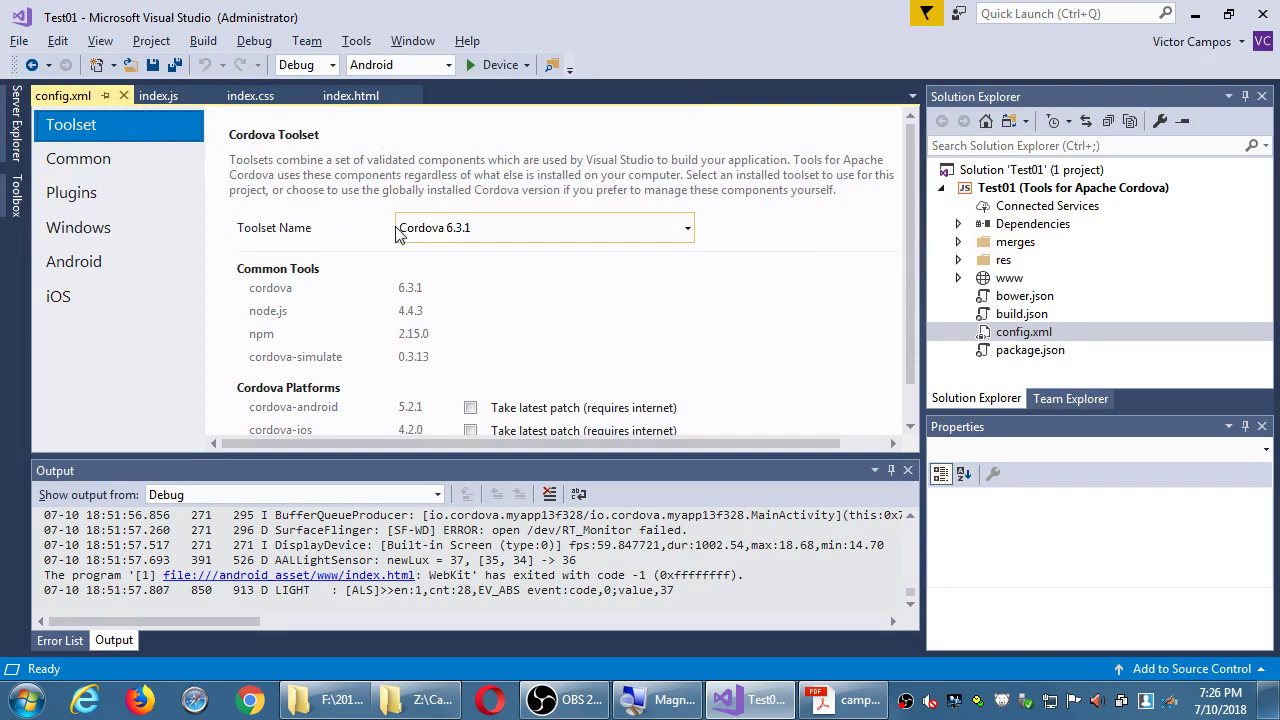
left_click(687, 228)
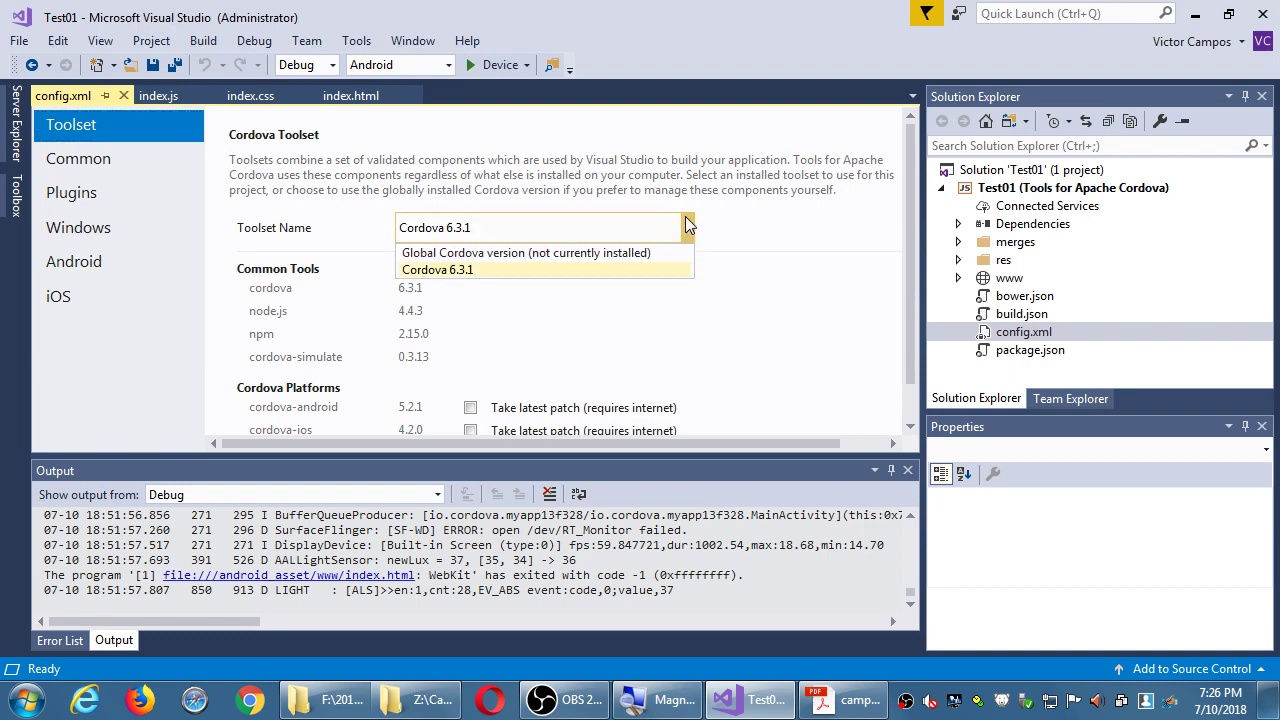
left_click(518, 138)
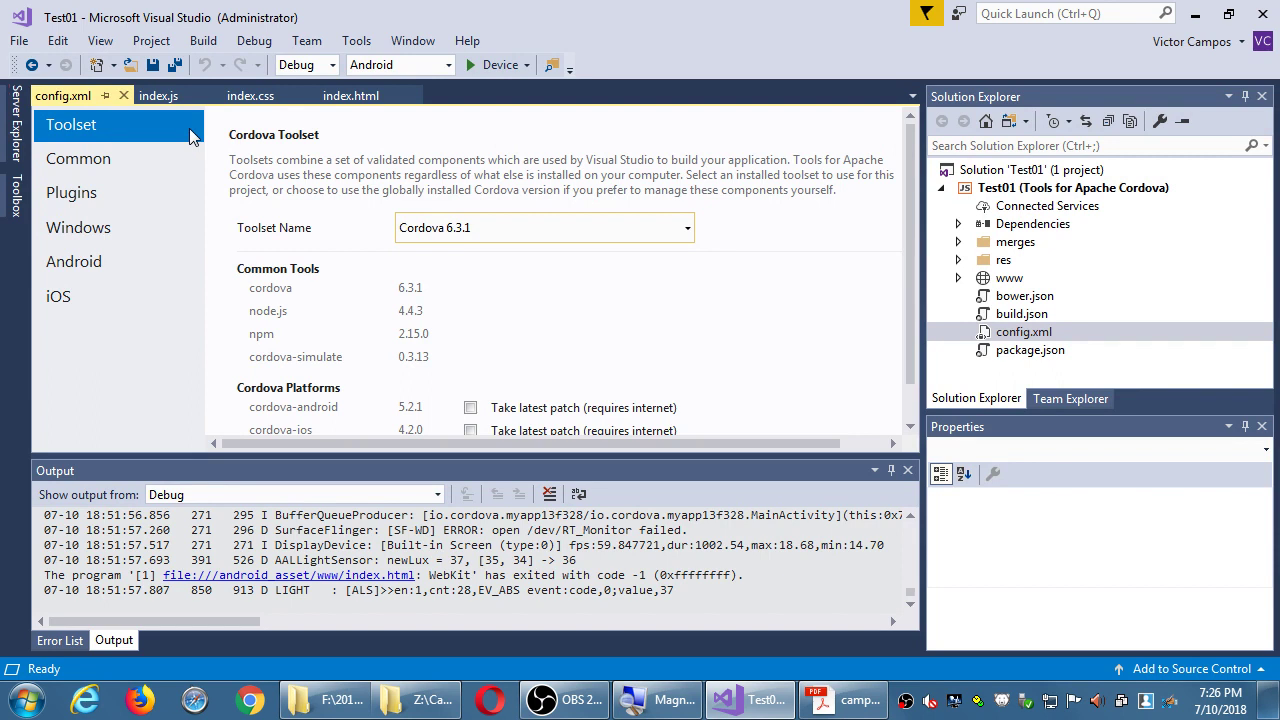
Step: Minimize the guide and show the Common page of config.xml
left_click(826, 697)
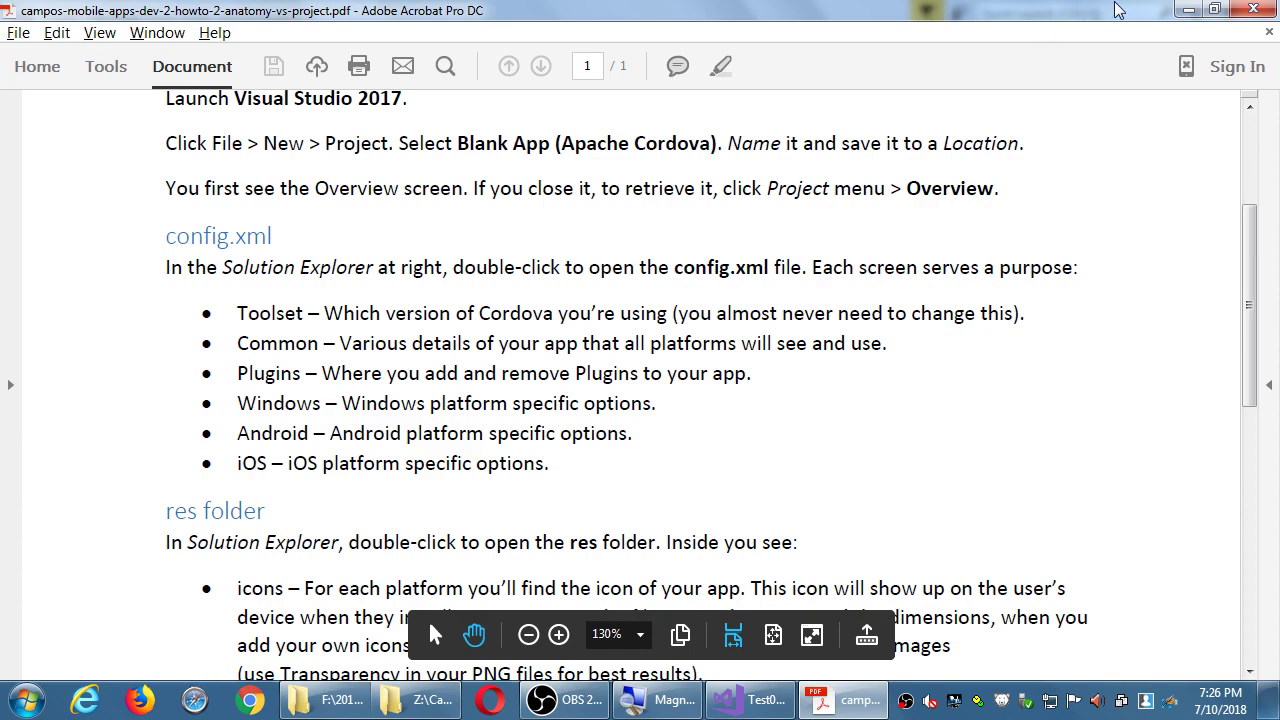
left_click(1188, 9)
left_click(116, 166)
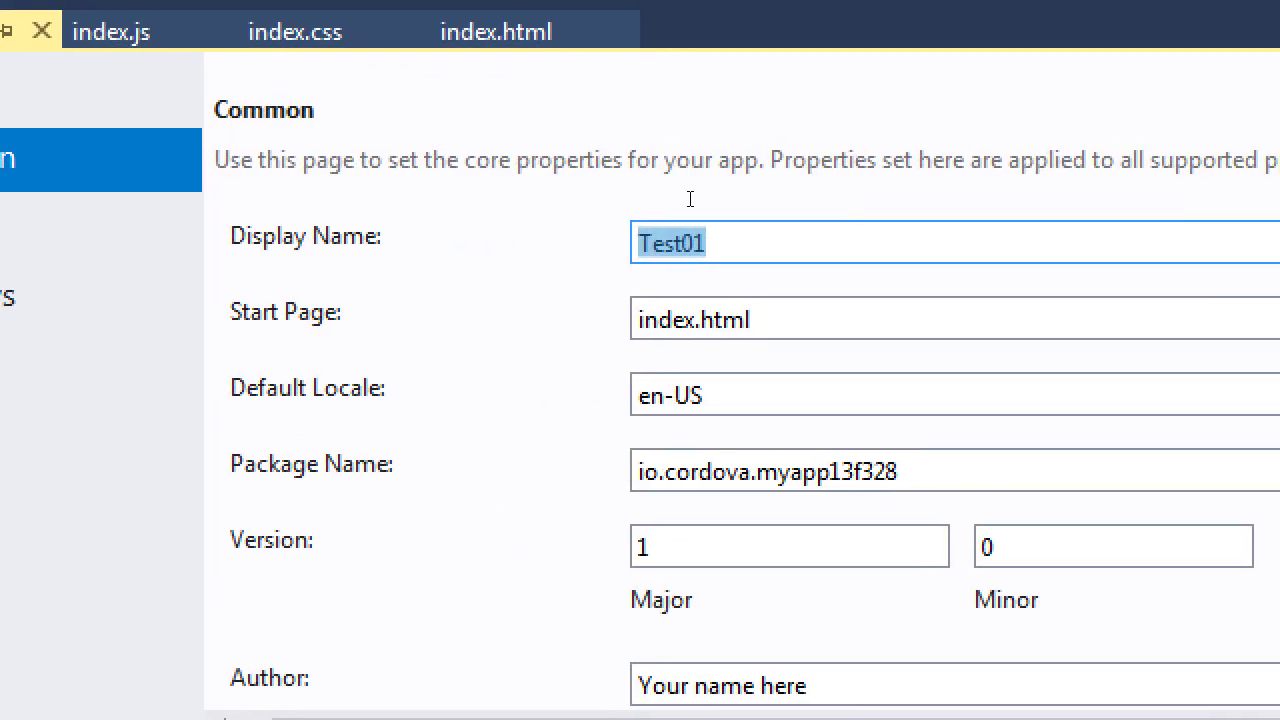
Step: Try "My Amazing App!" as the app's display name, undo it, and look at the contents of the www folder
type("My Amazing ")
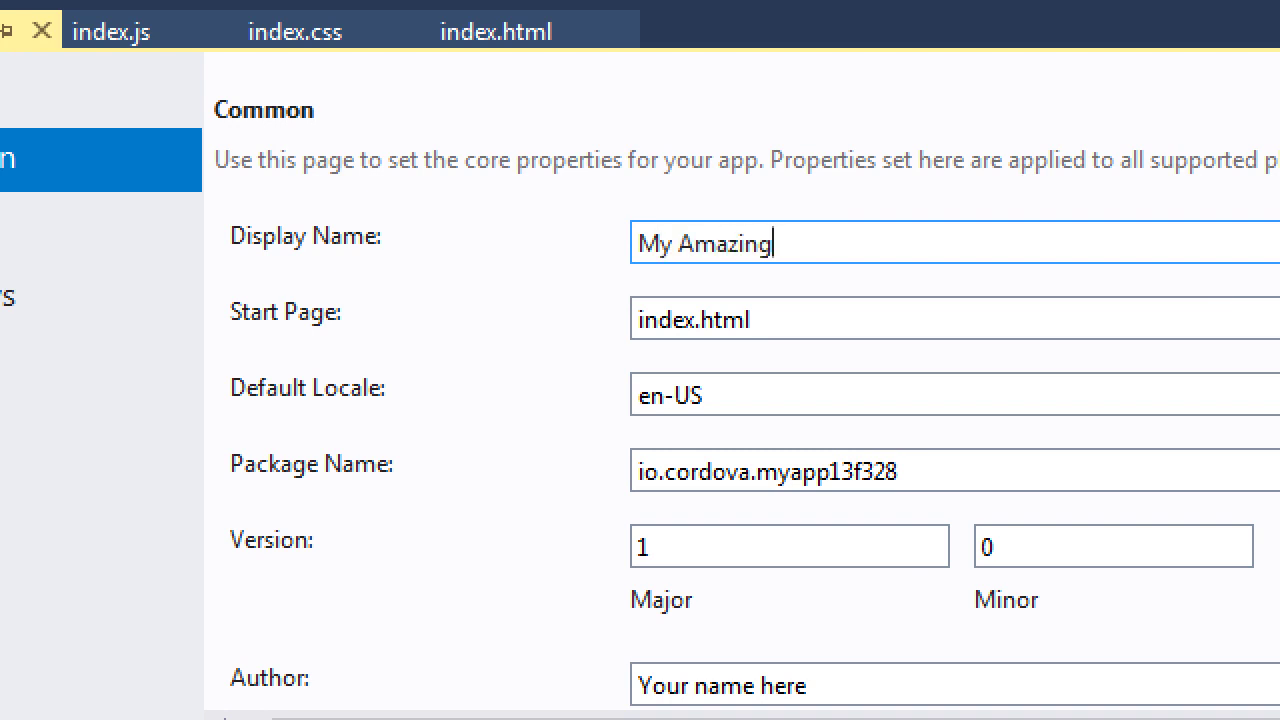
type("App!")
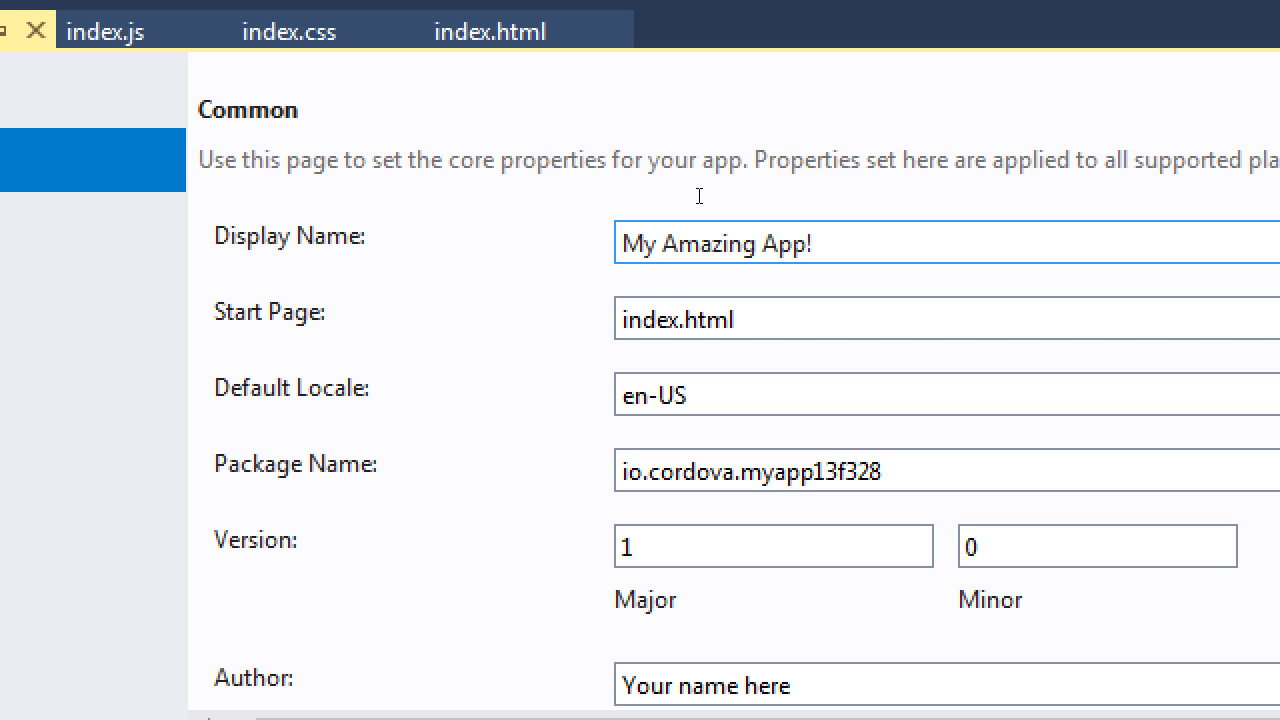
key("ctrl+z")
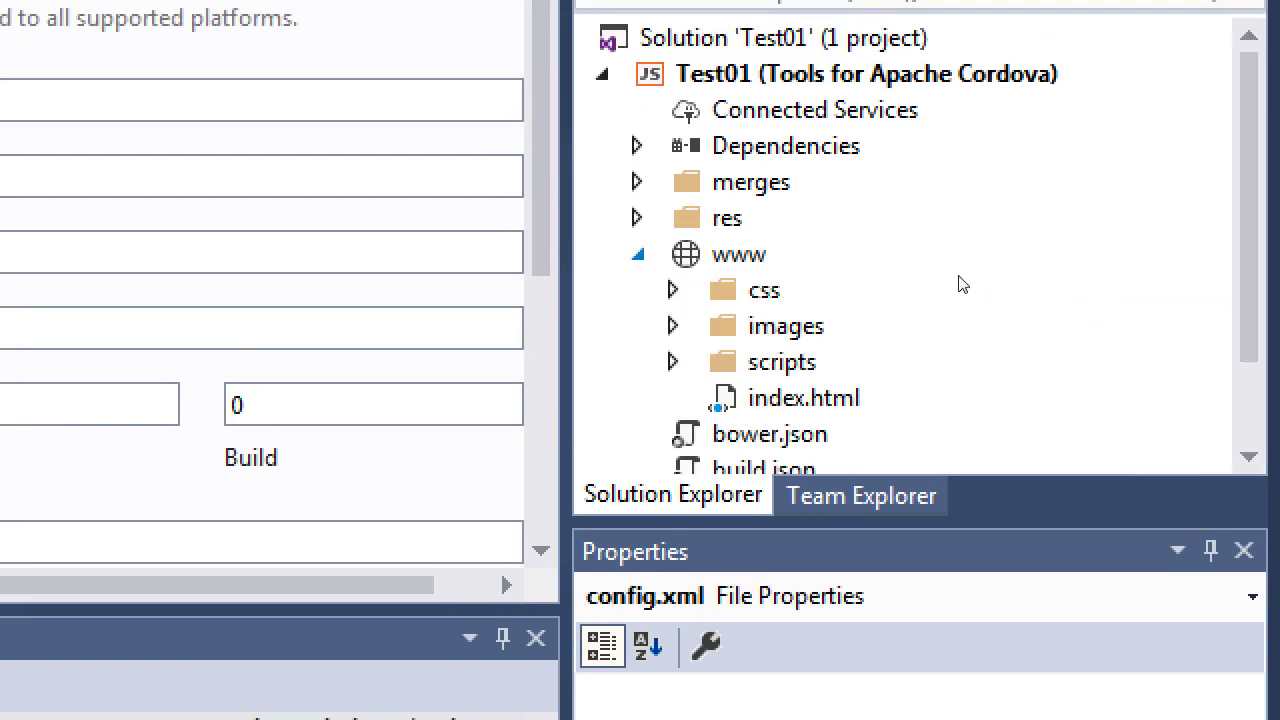
left_click(982, 270)
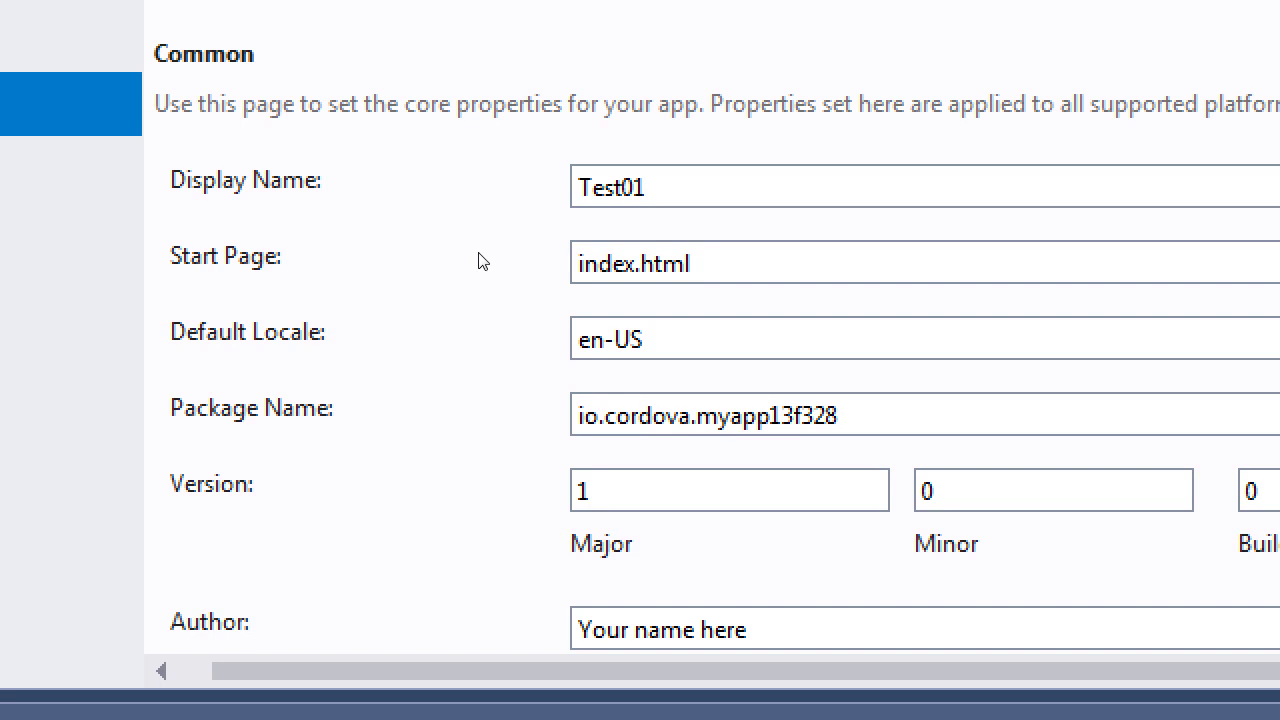
Step: Try en-UK, en-CA, es-MX and es-ES as the app's default locale, and restore it to en-US
key("Tab")
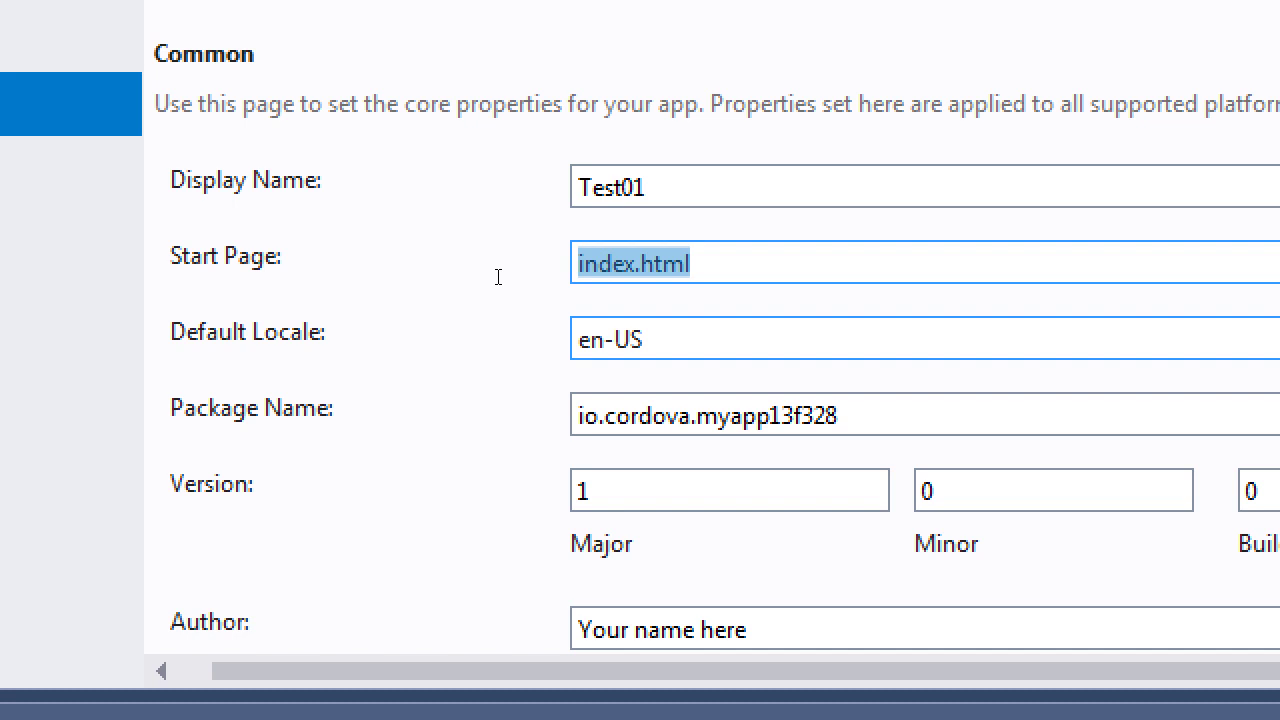
key("Tab")
key("End")
key("BackSpace")
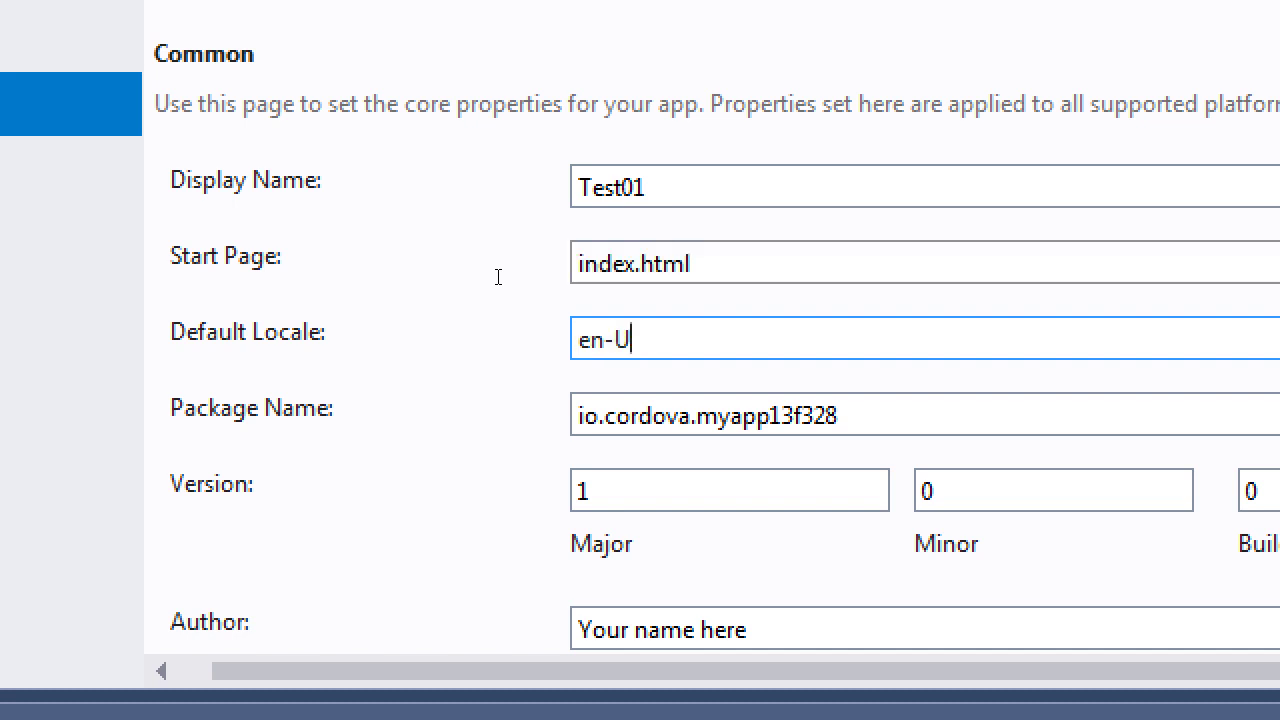
key("BackSpace")
type("UK")
key("BackSpace")
key("BackSpace")
type("CA")
key("BackSpace")
key("BackSpace")
type("UK")
key("BackSpace")
key("BackSpace")
key("BackSpace")
key("BackSpace")
key("BackSpace")
type("ES")
key("BackSpace")
key("BackSpace")
type("es-MX")
key("BackSpace")
key("BackSpace")
type("ES")
key("BackSpace")
key("BackSpace")
type("MX")
key("BackSpace")
key("BackSpace")
key("BackSpace")
key("BackSpace")
key("BackSpace")
type("en-US")
key("Tab")
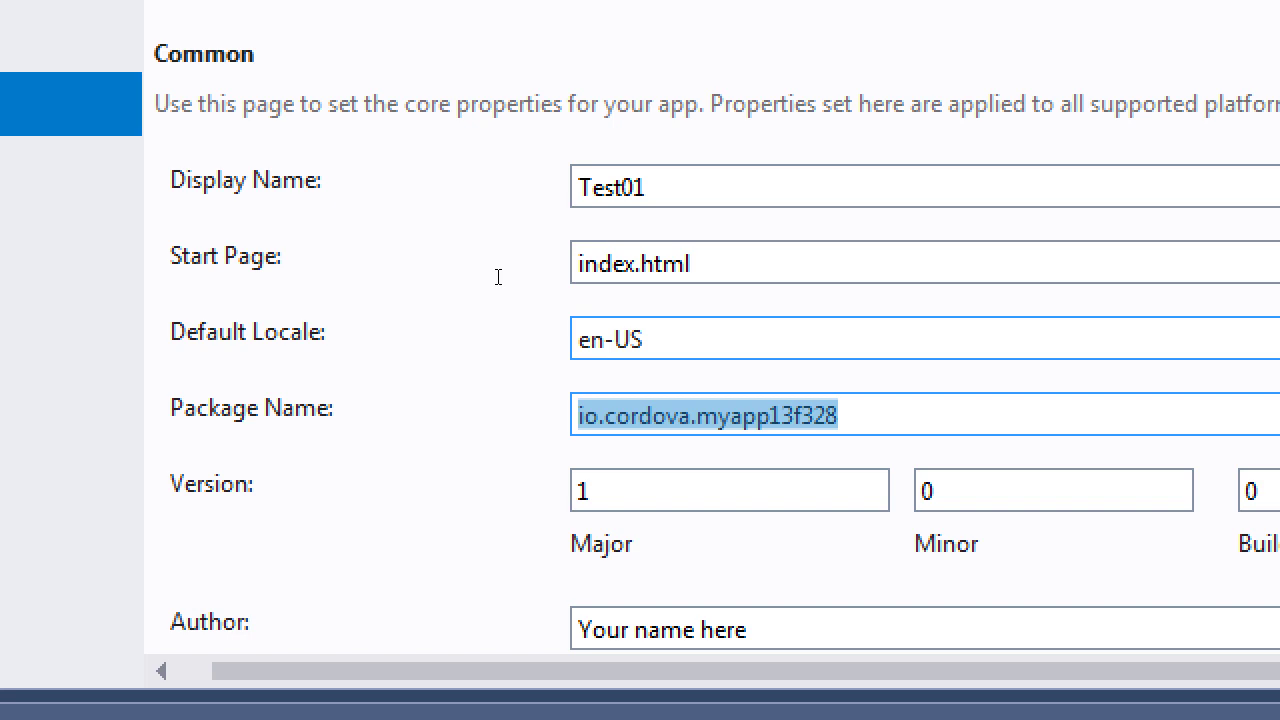
Step: Switch to the guide in Acrobat, check its config.xml section, and return to the Common page in Visual Studio
key("alt+Tab")
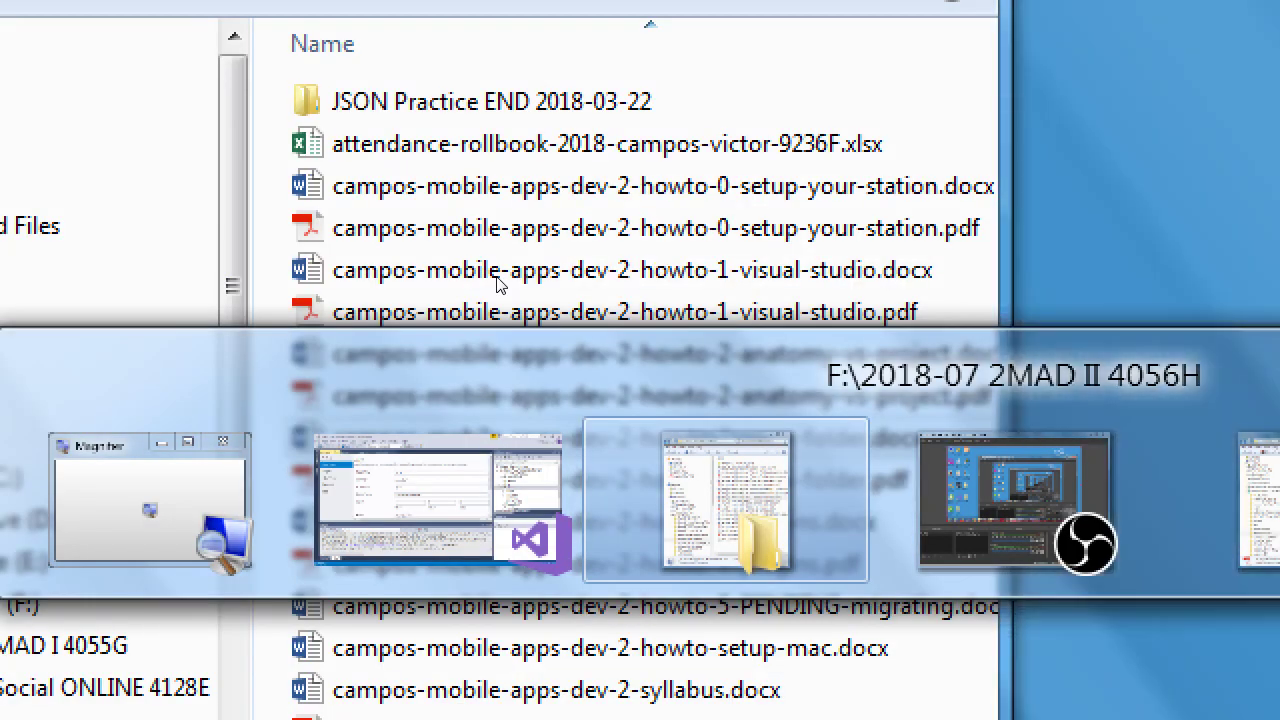
key("alt+Tab")
key("alt+shift+Tab")
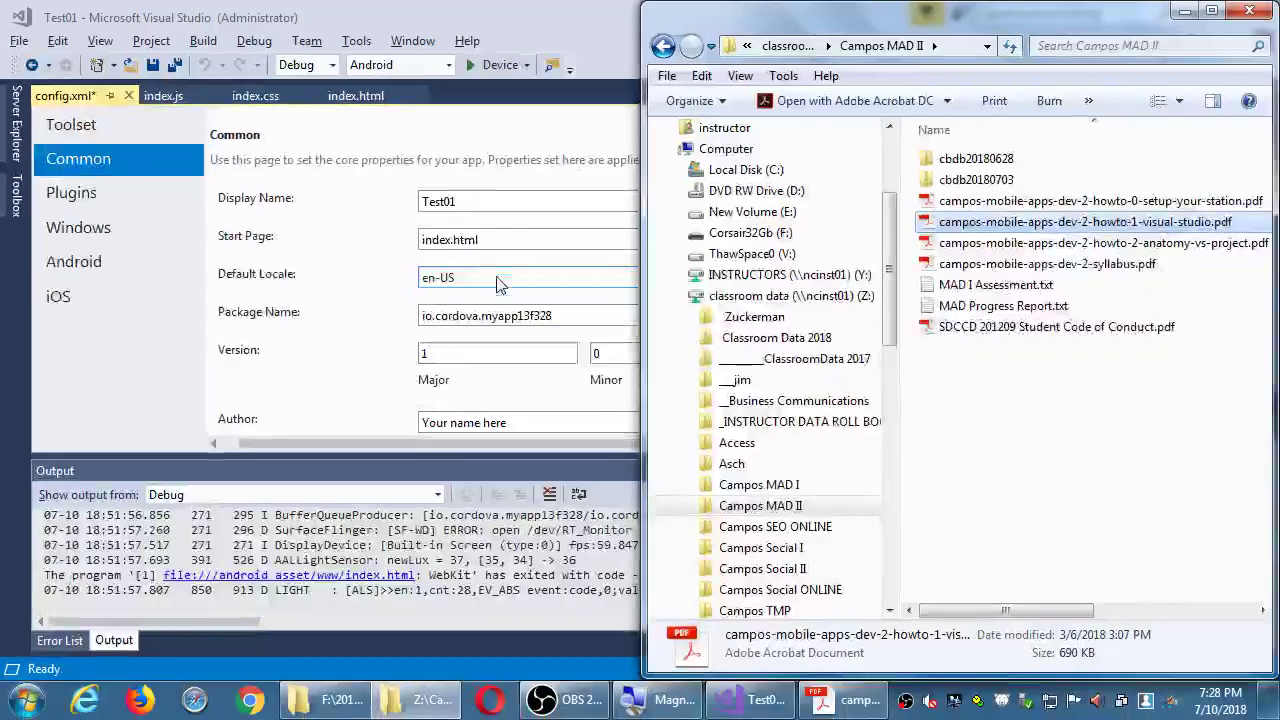
key("Return")
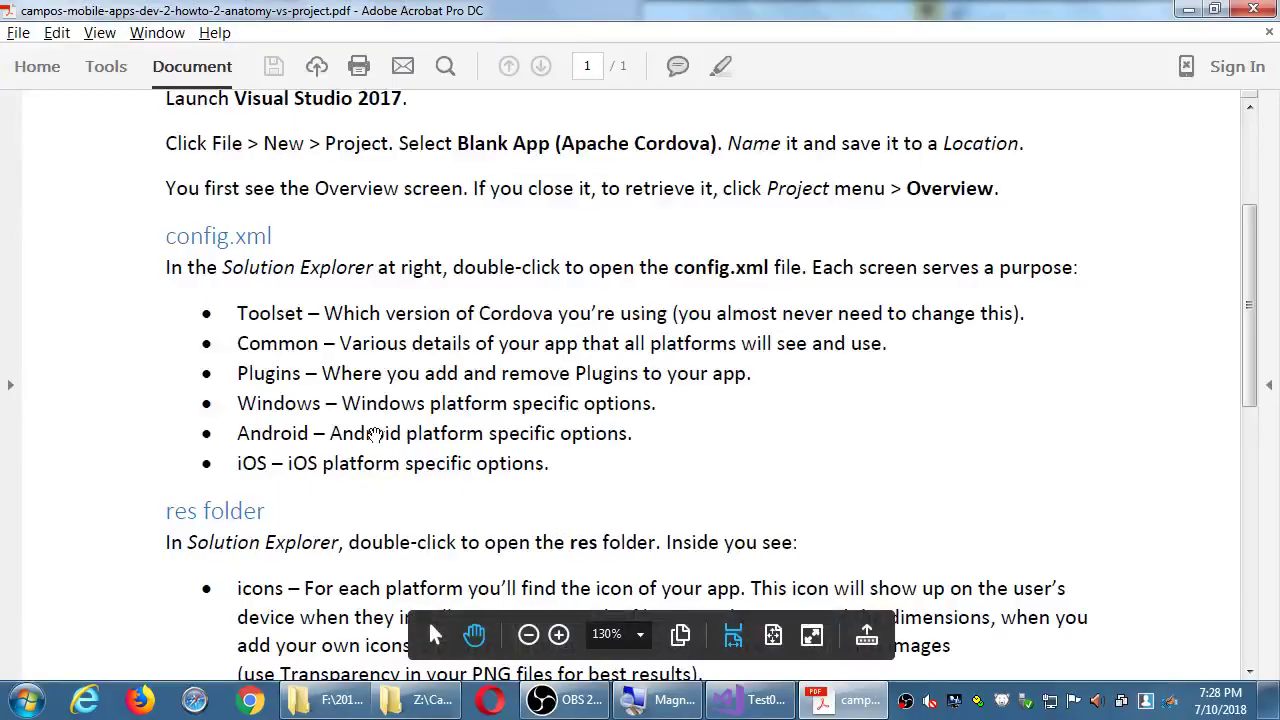
scroll(240, 515, "down", 1)
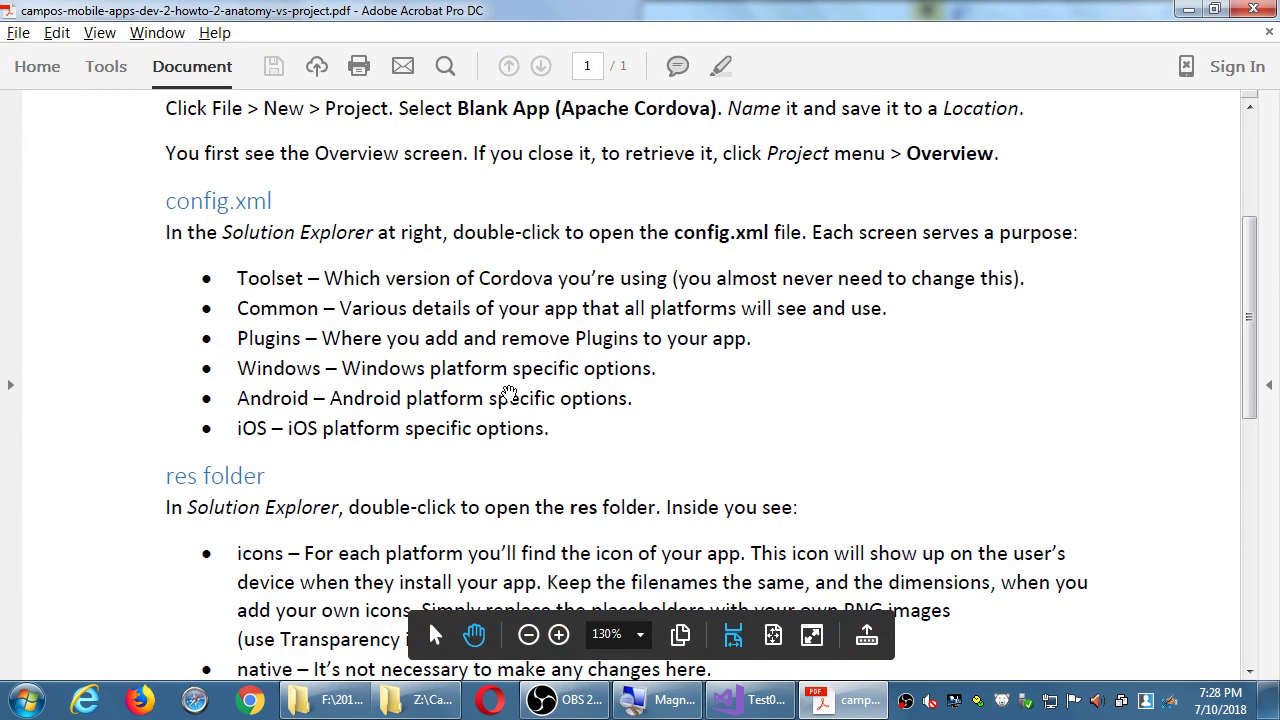
key("alt+Tab")
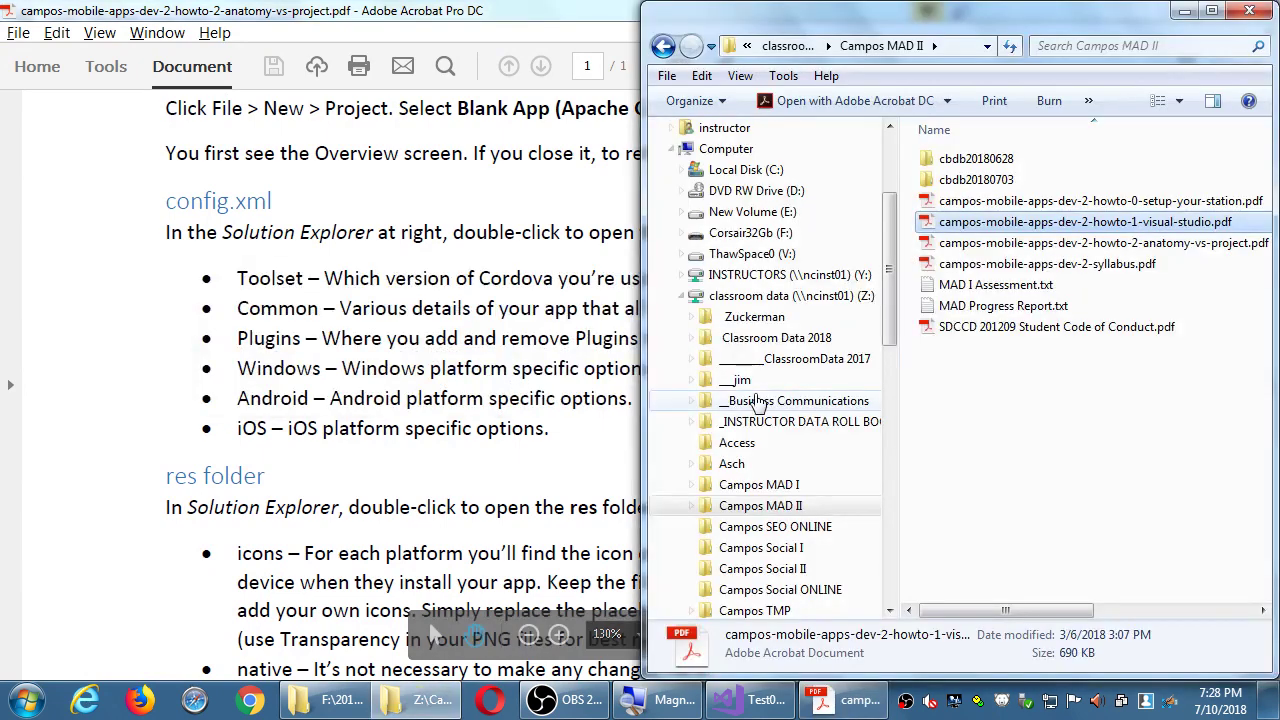
left_click(750, 700)
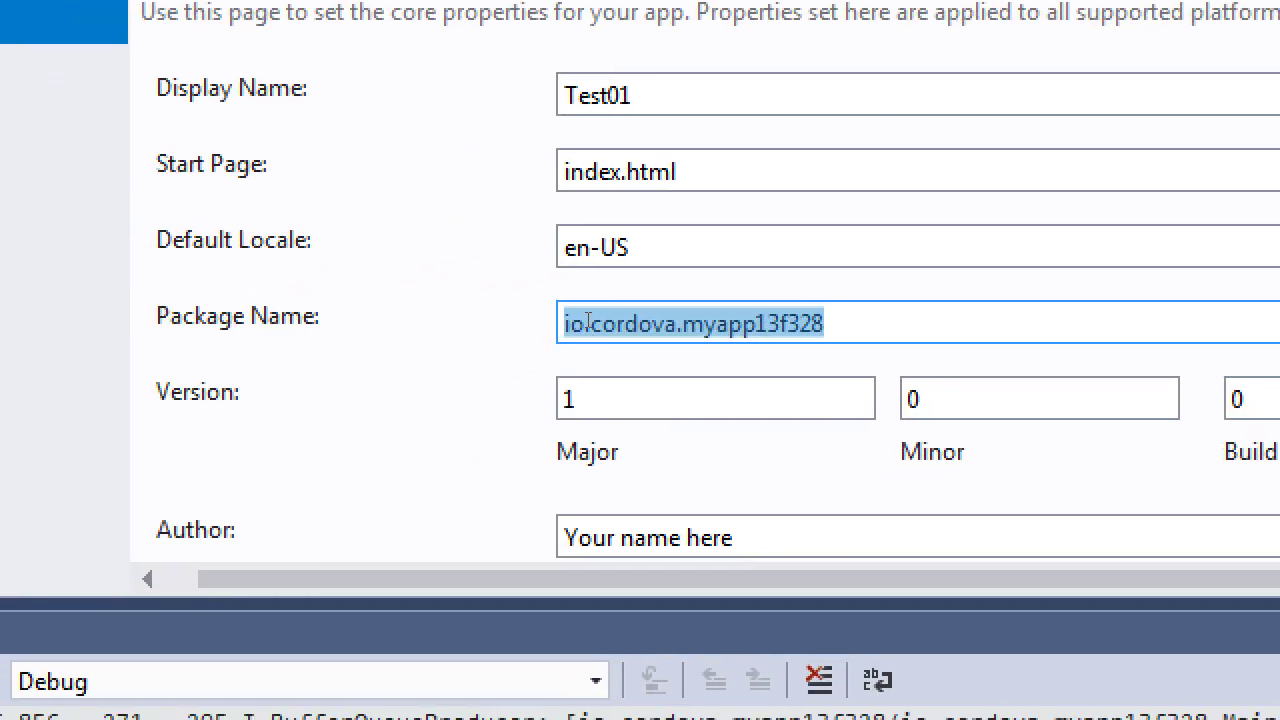
Step: Replace the app's package name with com.smith.test01
key("End")
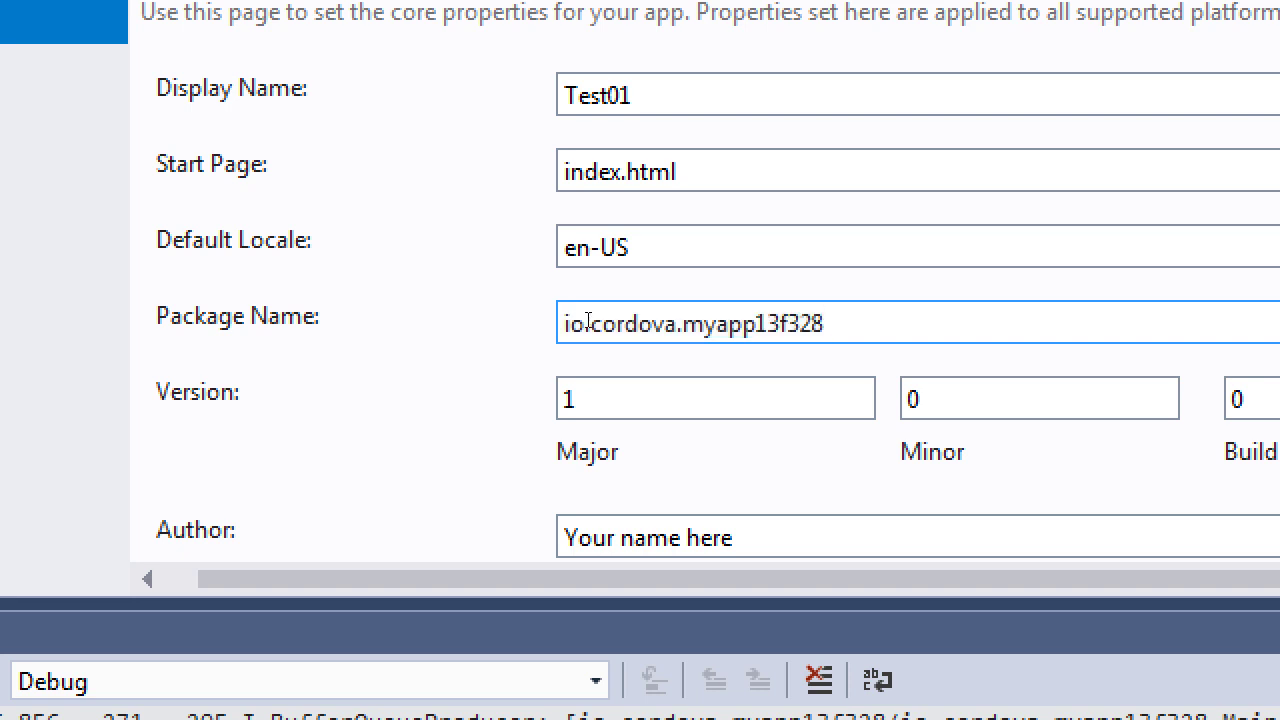
key("BackSpace")
key("BackSpace")
key("BackSpace")
key("BackSpace")
key("BackSpace")
key("BackSpace")
key("BackSpace")
key("BackSpace")
key("BackSpace")
key("BackSpace")
key("BackSpace")
key("BackSpace")
key("BackSpace")
key("BackSpace")
key("BackSpace")
key("BackSpace")
key("BackSpace")
key("BackSpace")
key("BackSpace")
key("BackSpace")
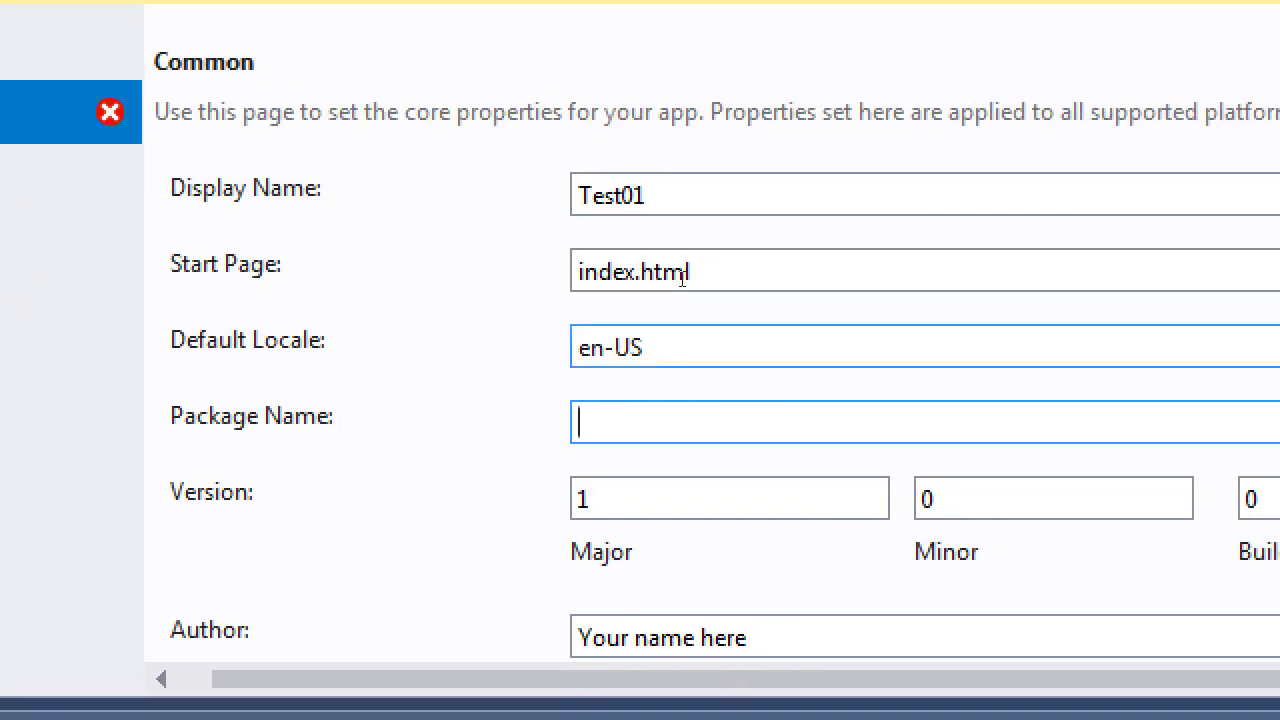
type("com.")
type("smith")
type(".tes")
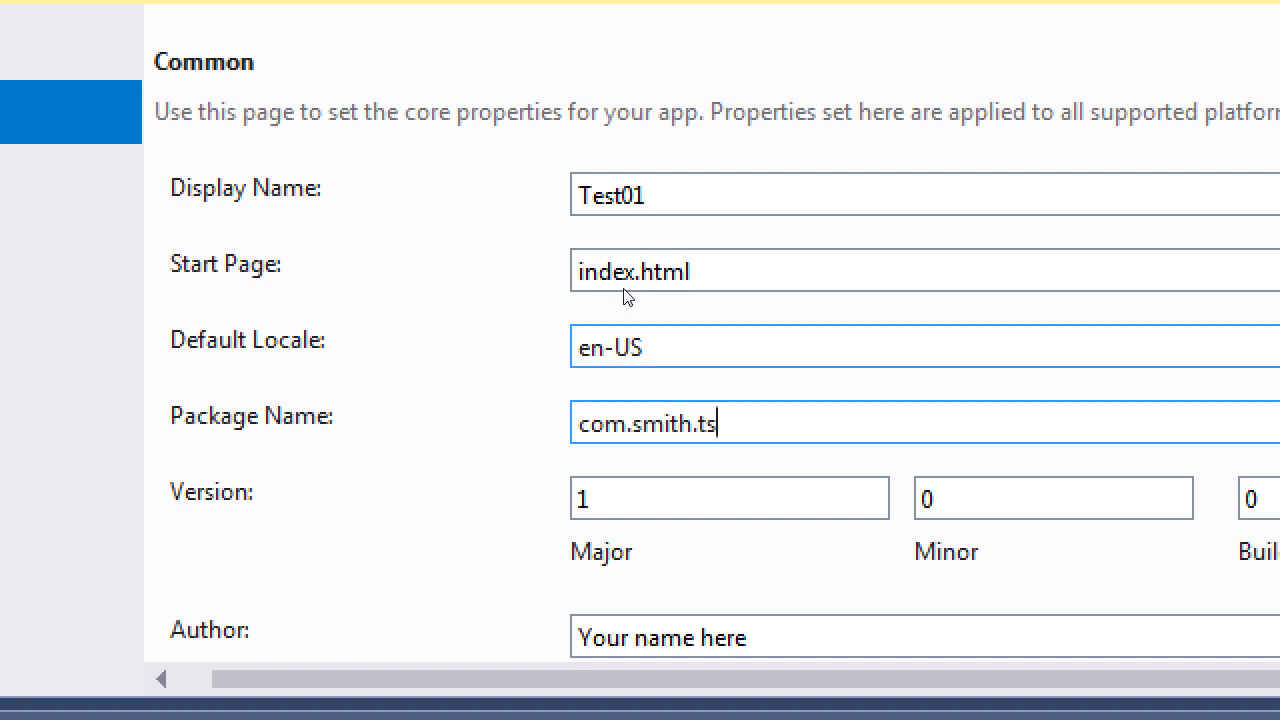
key("BackSpace")
type("est01")
Step: Try the reversed order test01.smith.com as the package name, and restore it to com.smith.test01
key("ctrl+a")
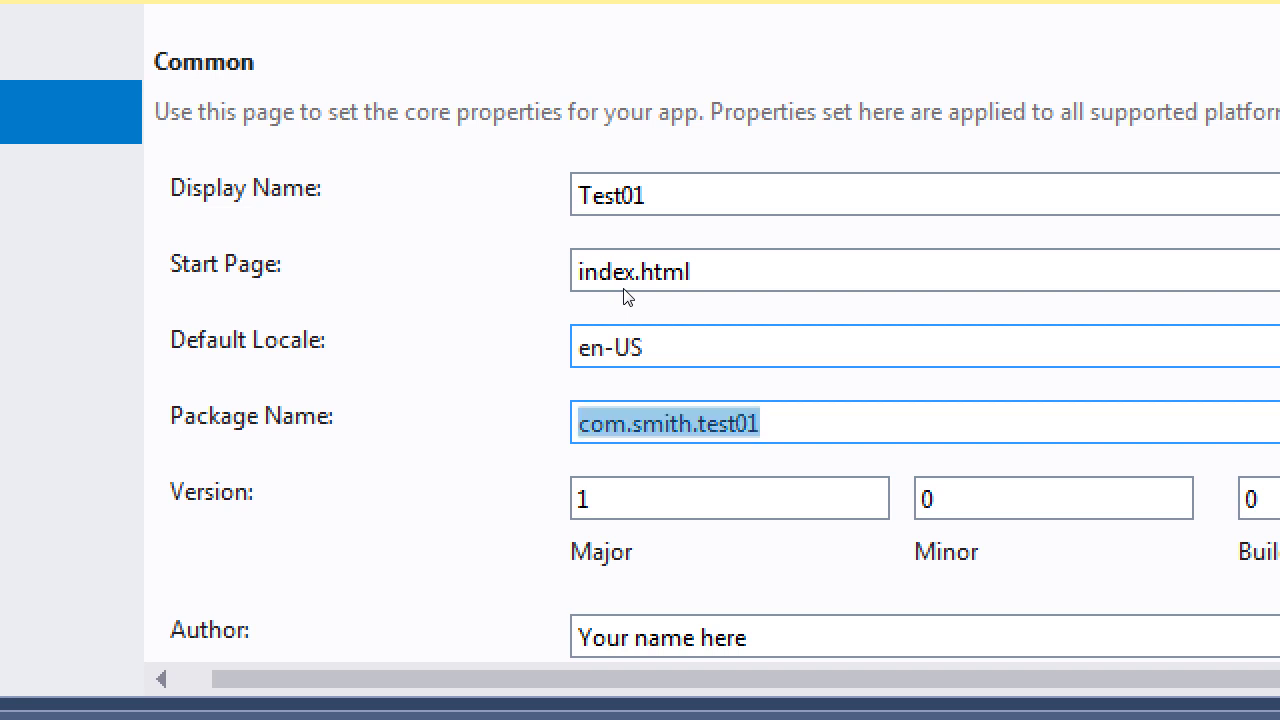
type("tes")
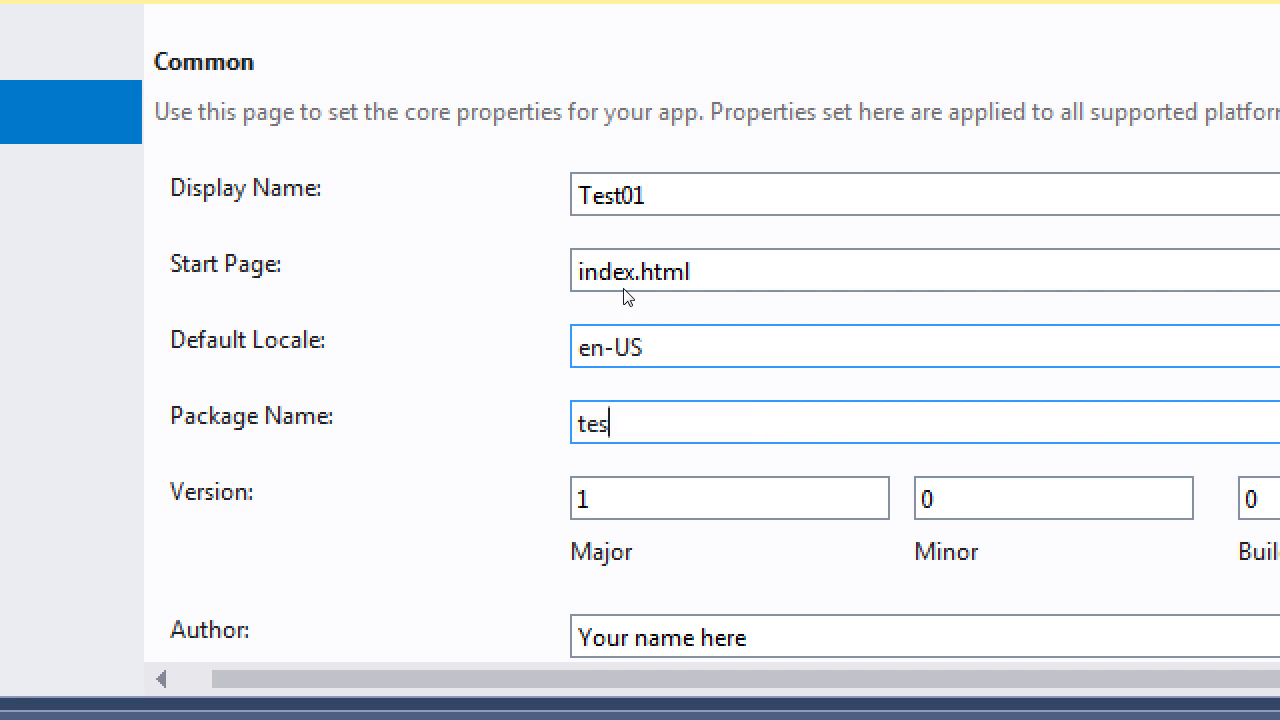
type("t01.smith.com")
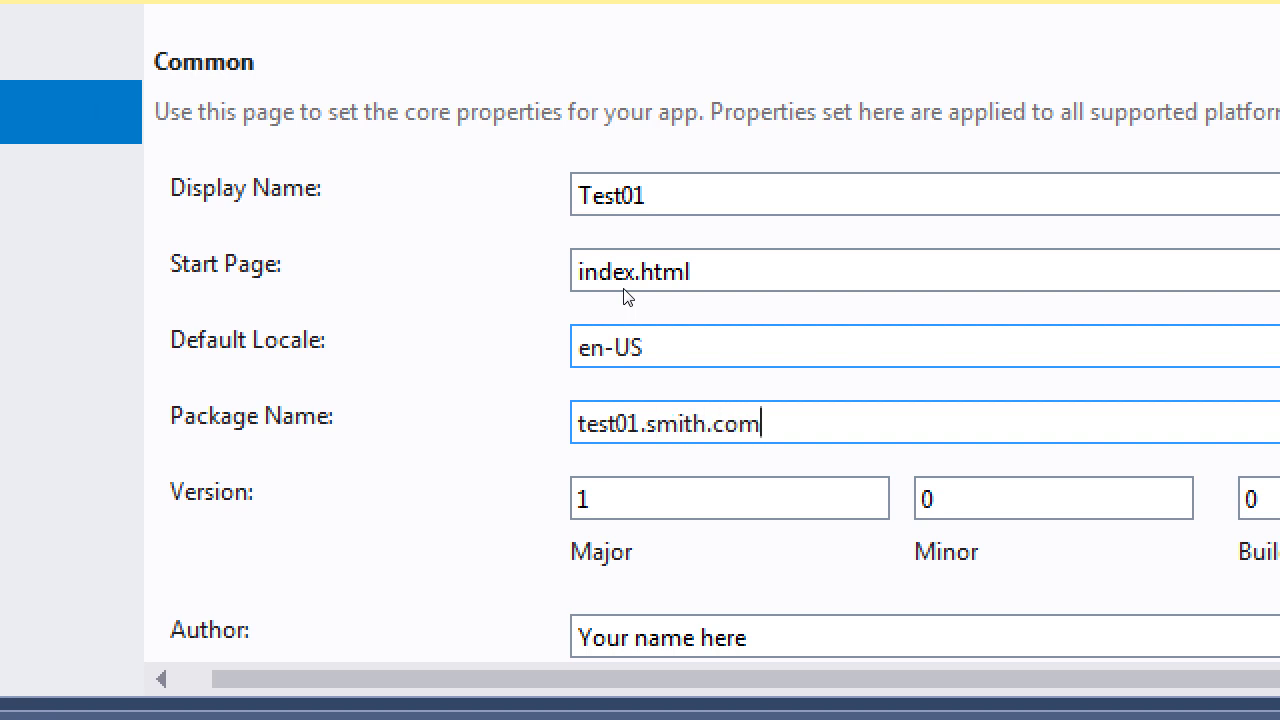
key("BackSpace")
key("BackSpace")
key("BackSpace")
key("BackSpace")
key("BackSpace")
key("BackSpace")
key("BackSpace")
key("BackSpace")
key("BackSpace")
key("BackSpace")
key("BackSpace")
key("BackSpace")
key("BackSpace")
key("BackSpace")
key("BackSpace")
key("BackSpace")
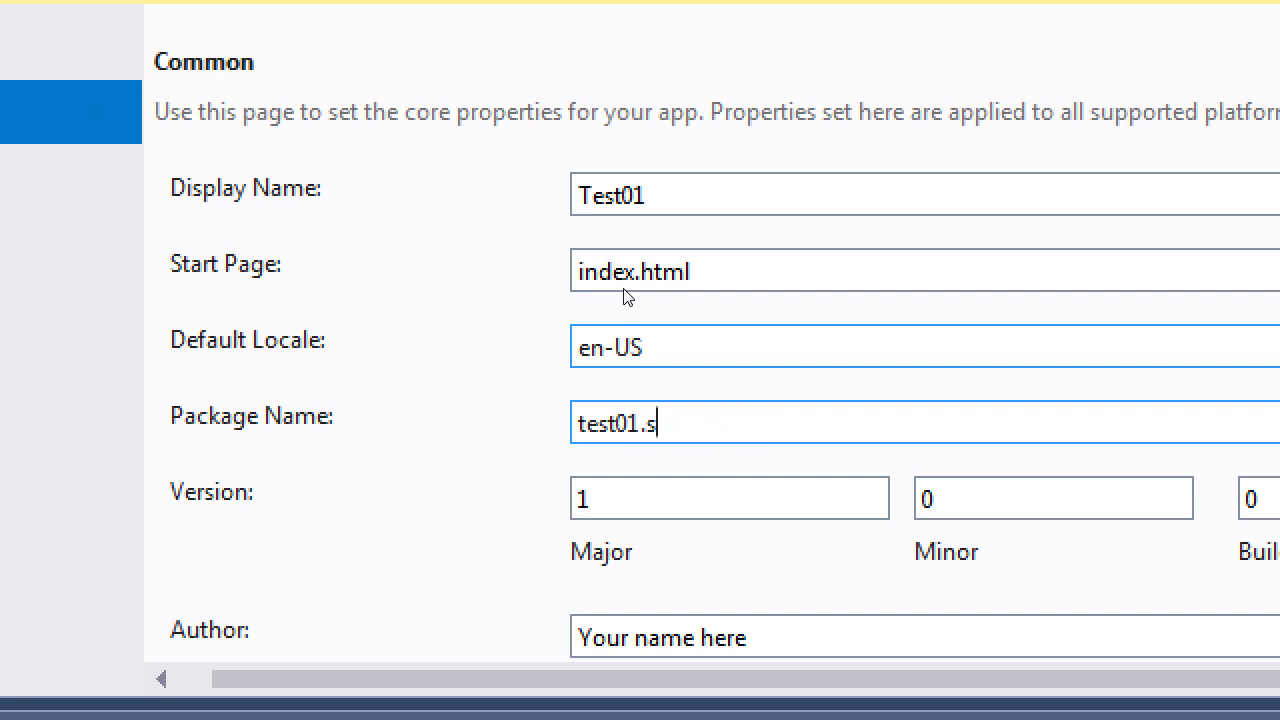
type("com.smith.")
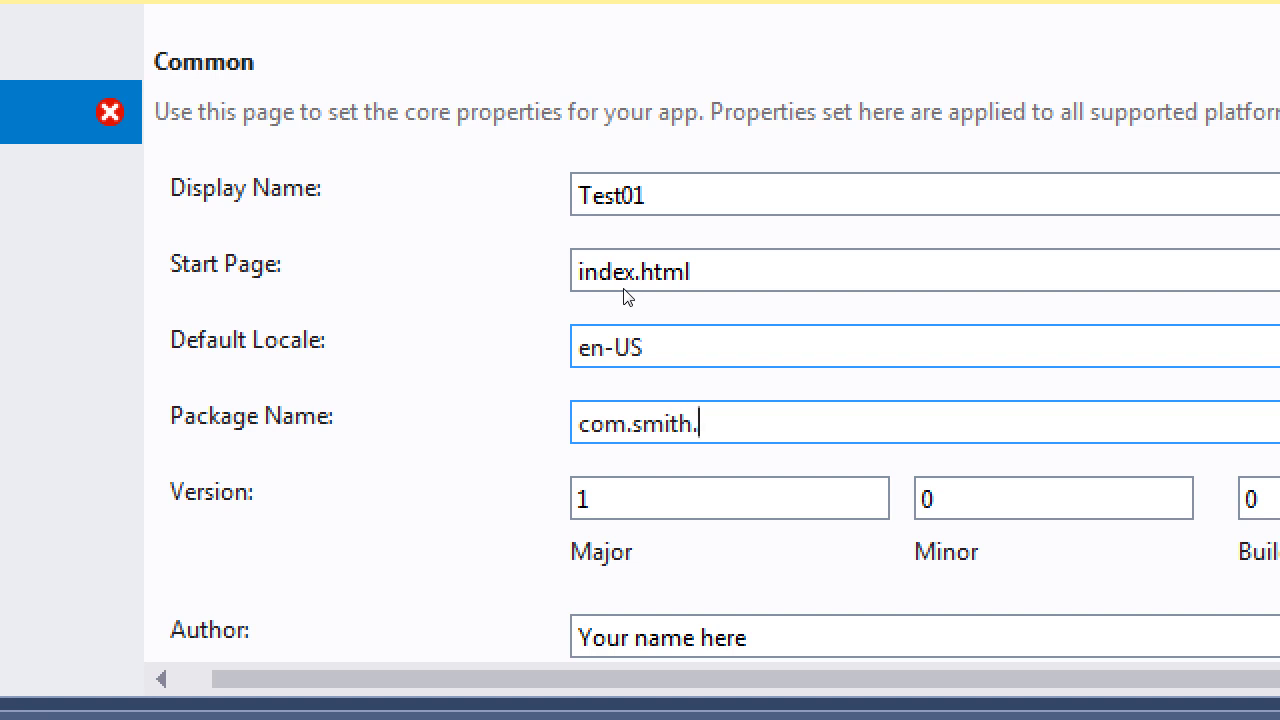
type("test01")
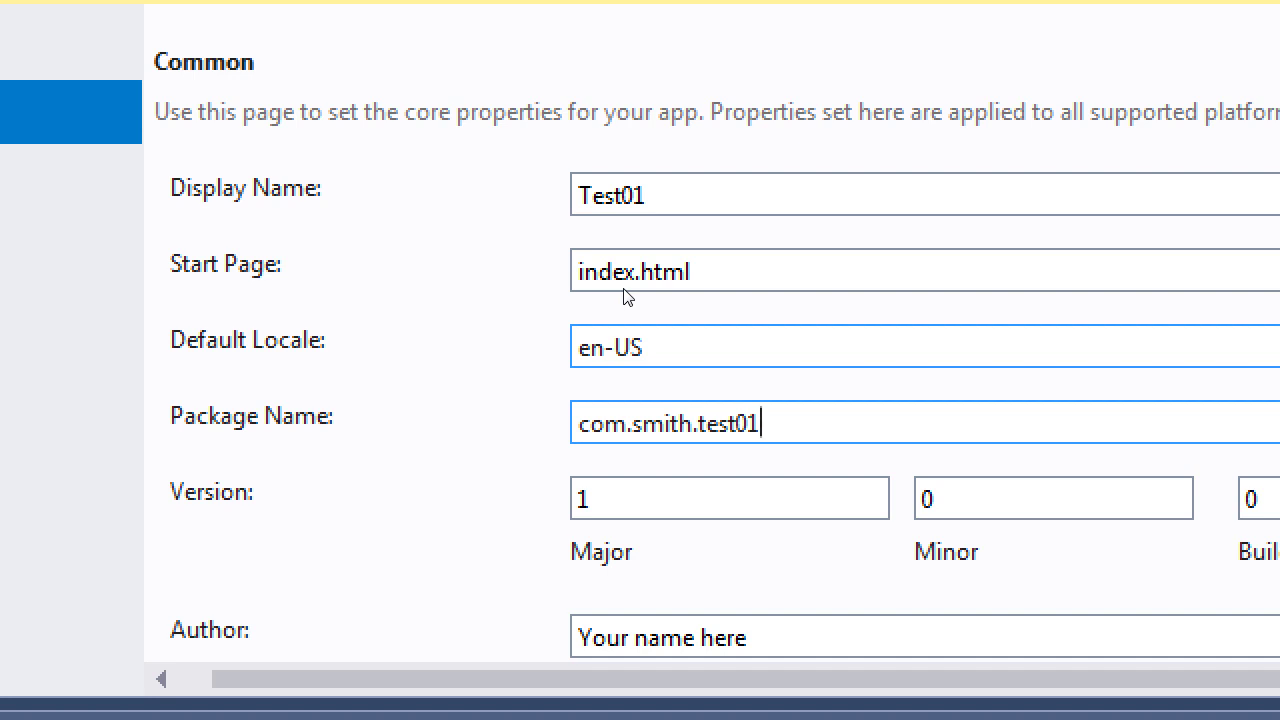
Step: Try com.smith.caluclaotrx as the package name, and restore its final segment to test01
key("BackSpace")
key("BackSpace")
key("BackSpace")
key("BackSpace")
key("BackSpace")
key("BackSpace")
type("caluclaotrx")
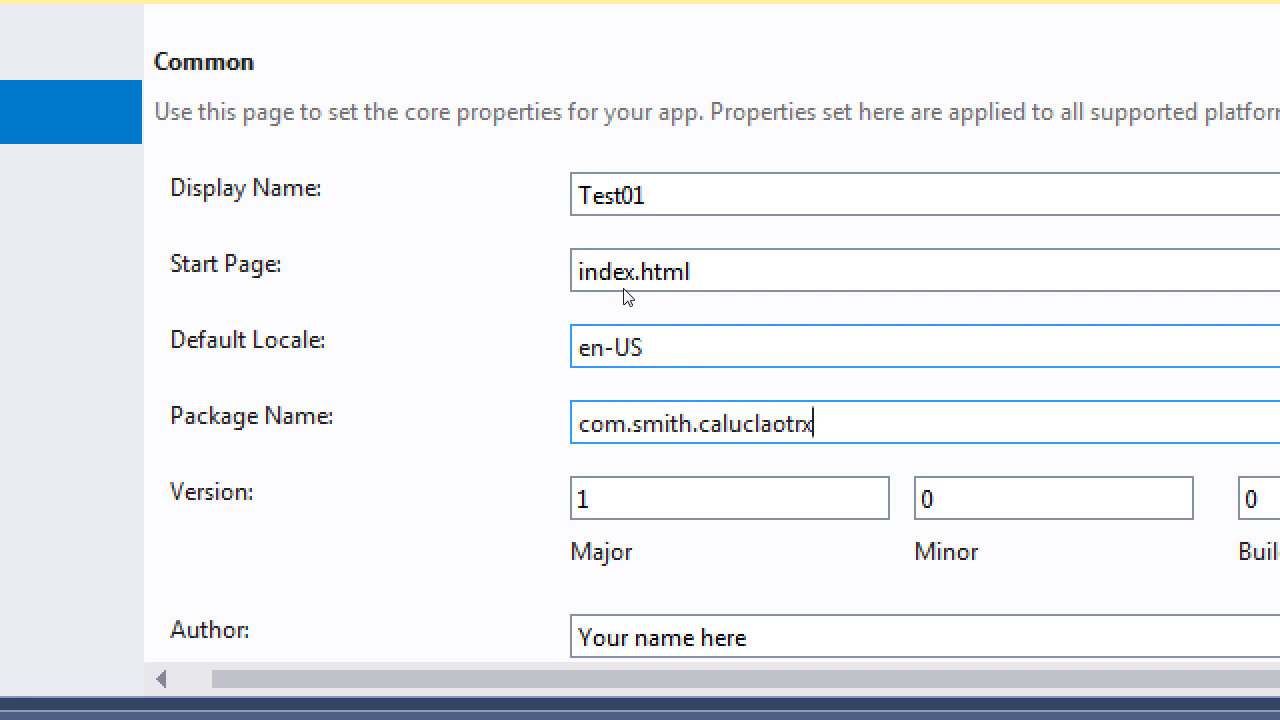
key("BackSpace")
key("BackSpace")
key("BackSpace")
key("BackSpace")
key("BackSpace")
key("BackSpace")
key("BackSpace")
key("BackSpace")
key("BackSpace")
key("BackSpace")
key("BackSpace")
type("test01")
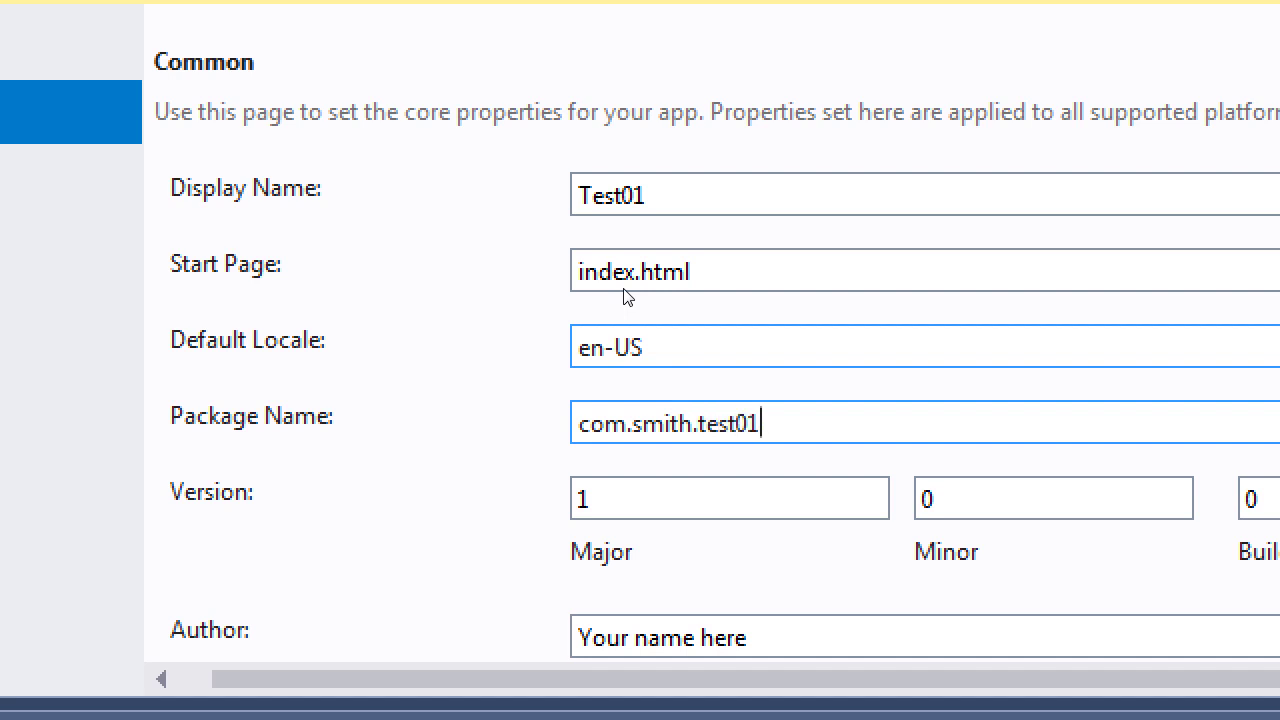
Step: Try net as the first segment of the package name, and restore it to com
key("Left")
key("Left")
key("Left")
key("Left")
key("Left")
key("Left")
key("Left")
key("Left")
key("Left")
key("Left")
key("Left")
key("Left")
key("Left")
key("BackSpace")
key("BackSpace")
key("BackSpace")
type("net")
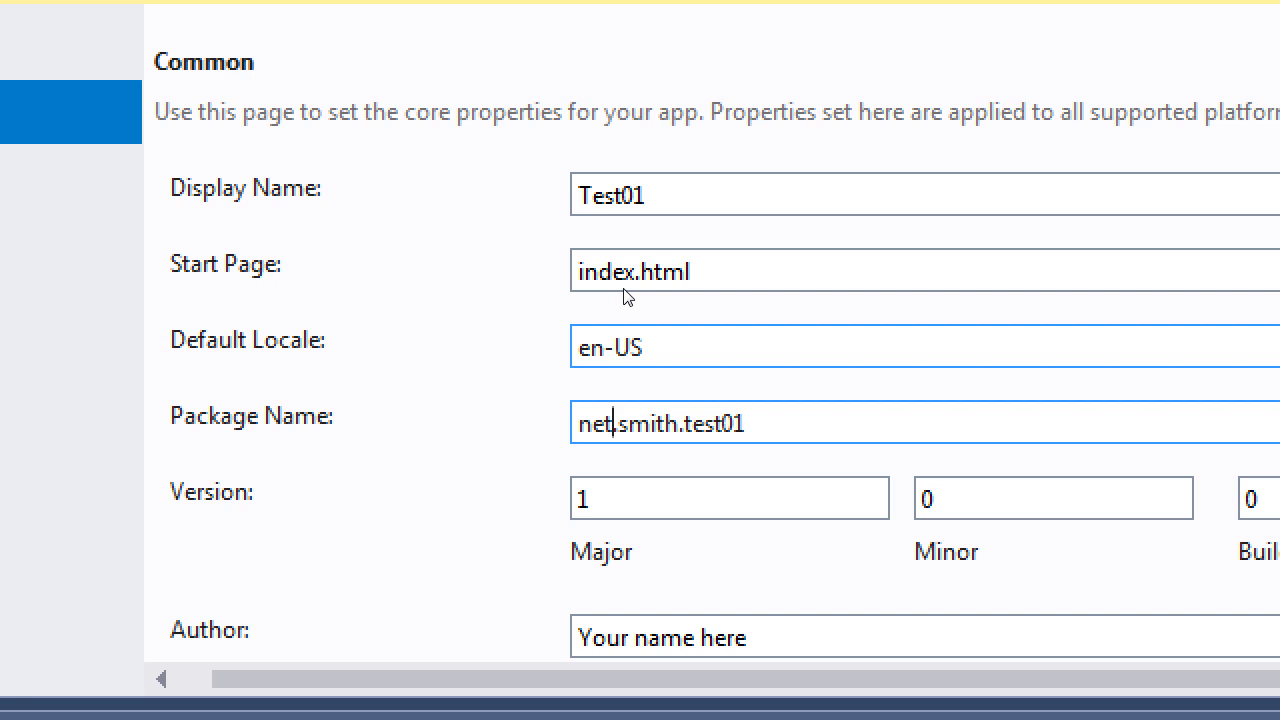
key("BackSpace")
key("BackSpace")
key("BackSpace")
type("com")
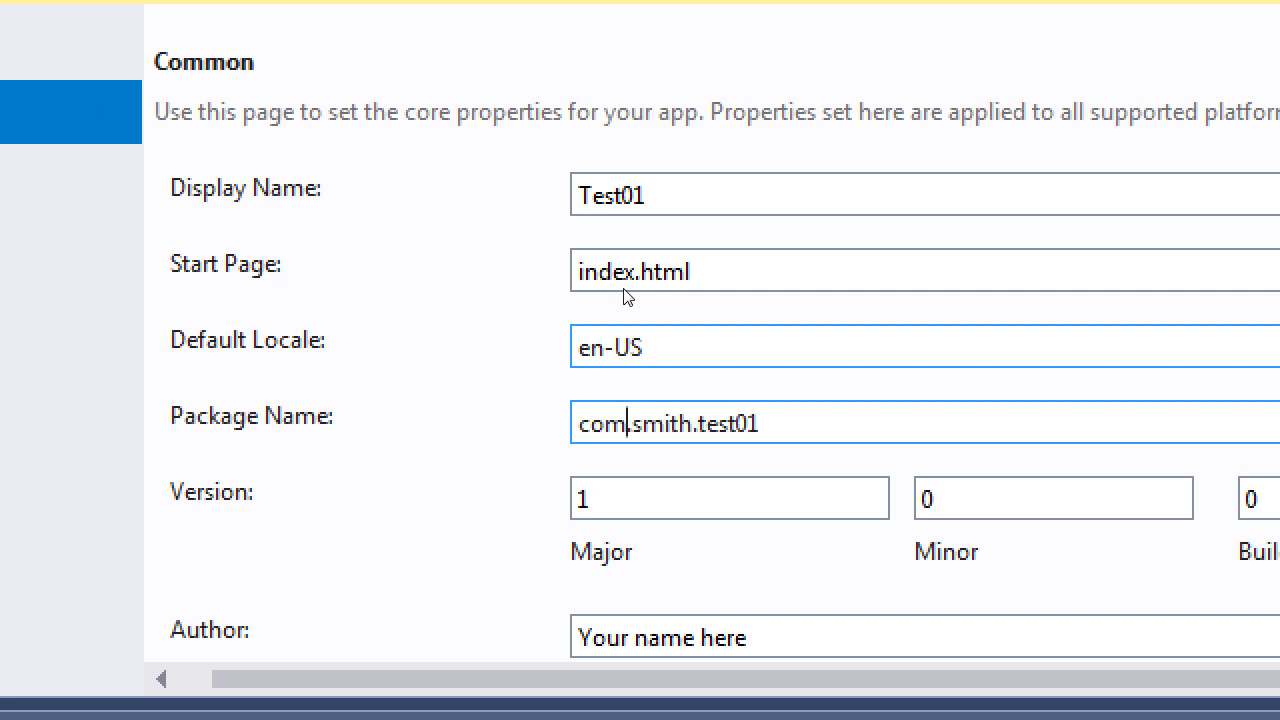
Step: Select the smith segment of the package name to point out the developer part
key("Right")
key("shift+Right")
key("shift+Right")
key("shift+Right")
key("shift+Right")
key("shift+Right")
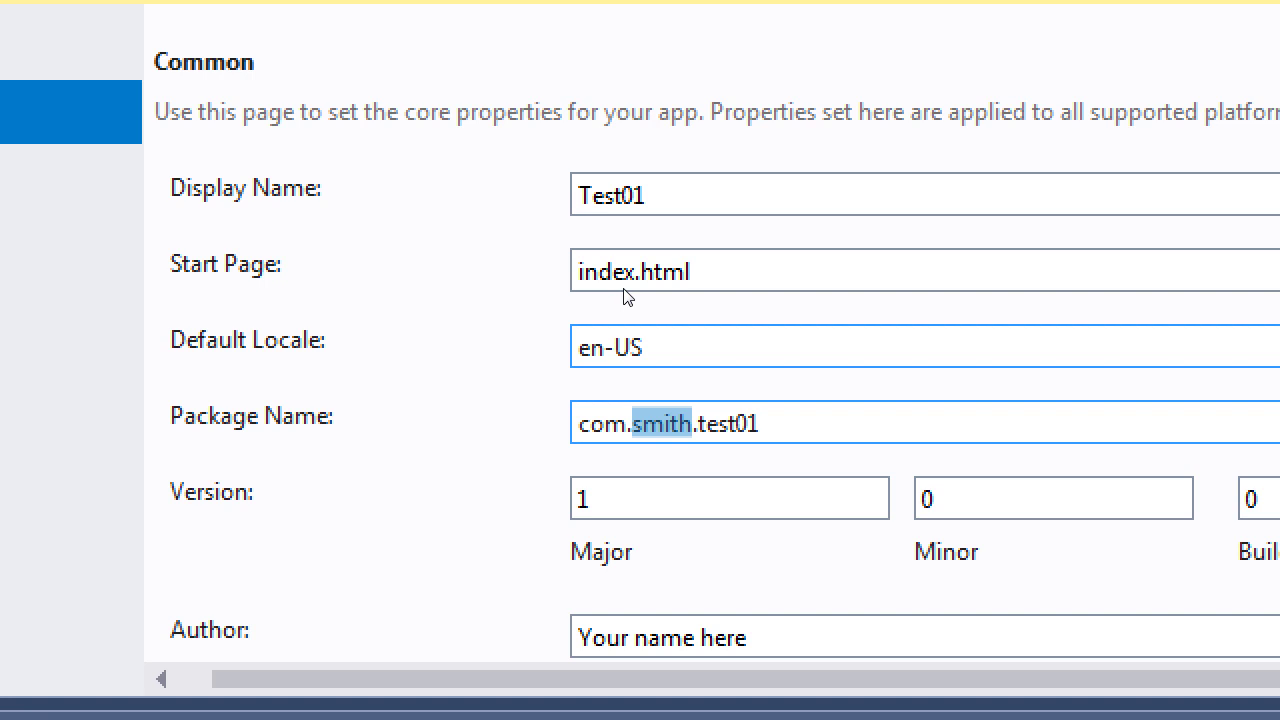
Step: Try cbdb01 as the final segment of the package name, and restore it to test01
key("Right")
key("Right")
key("shift+Right")
key("shift+Right")
key("shift+Right")
key("shift+Right")
key("shift+Right")
key("shift+Right")
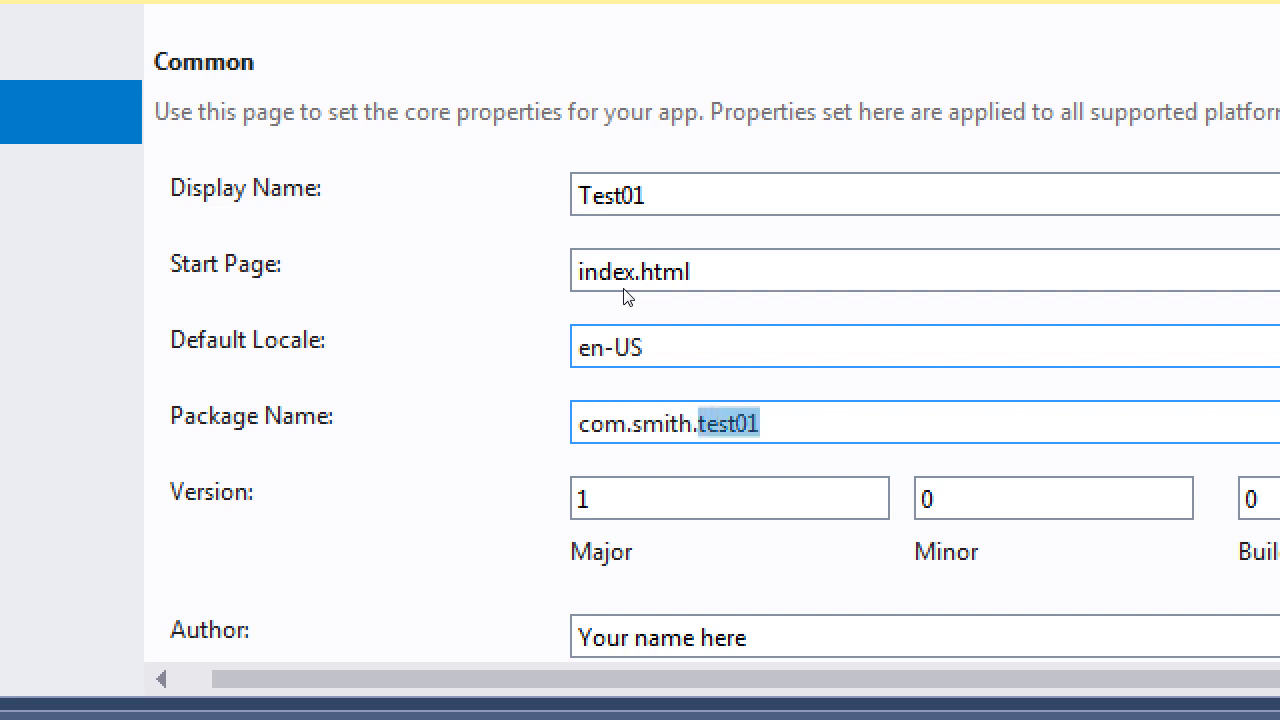
type("cbd")
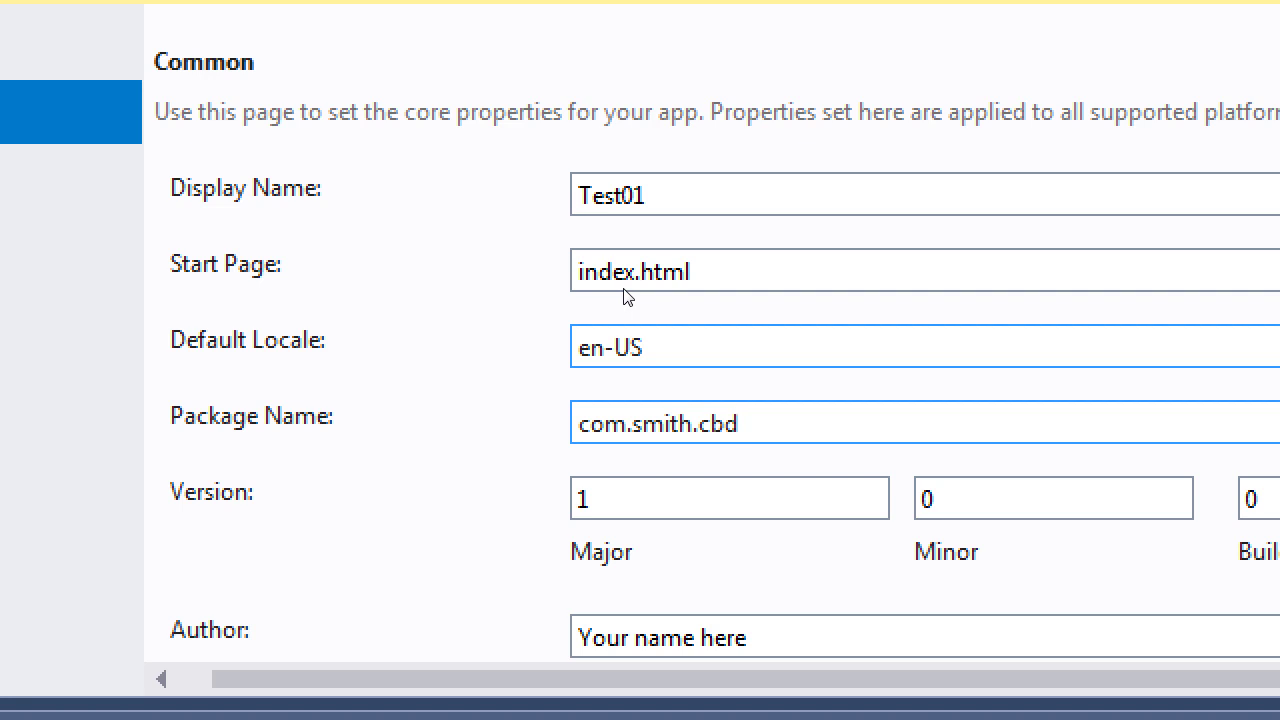
type("b01")
key("BackSpace")
key("BackSpace")
key("BackSpace")
key("BackSpace")
key("BackSpace")
key("BackSpace")
type("test01")
Step: Highlight the middle segment of the package name again, and return the cursor to the end of the name
key("Left")
key("Left")
key("Left")
key("Left")
key("Left")
key("Left")
key("Left")
key("Left")
key("End")
key("Left")
key("Left")
key("Left")
key("Left")
key("Left")
key("Left")
key("Left")
key("shift+Left")
key("shift+Left")
key("shift+Left")
key("shift+Left")
key("shift+Left")
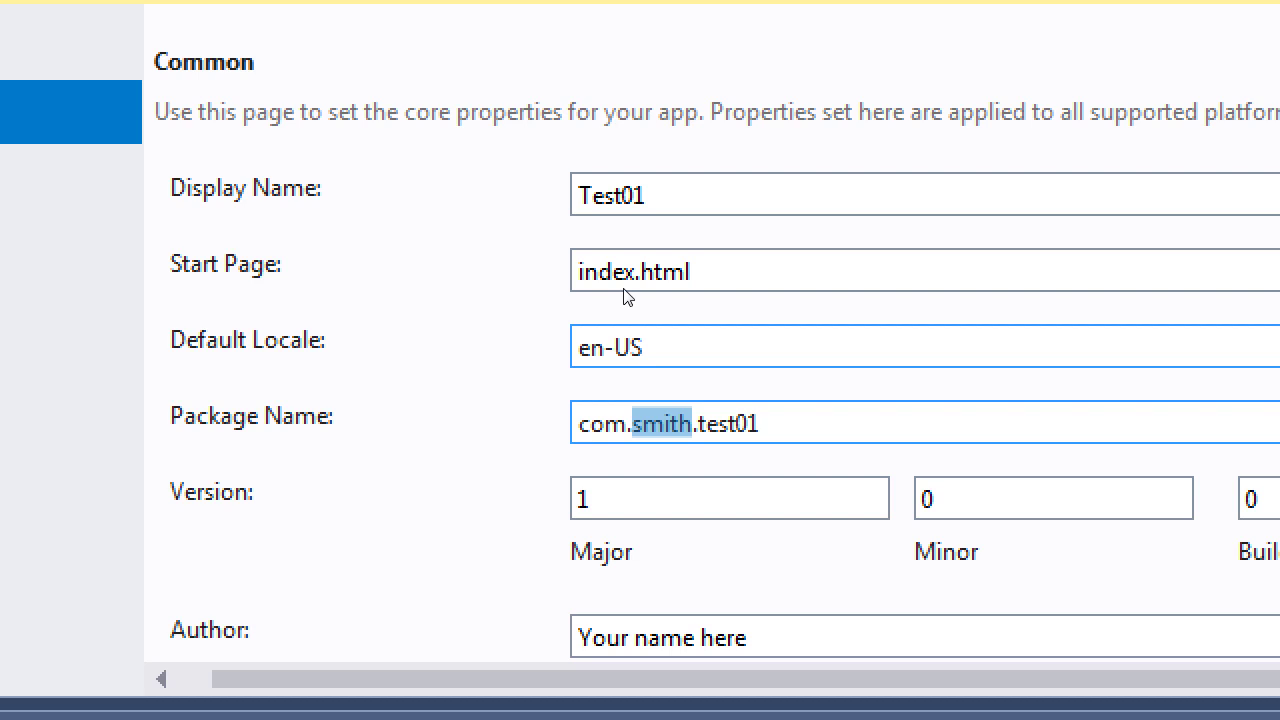
key("End")
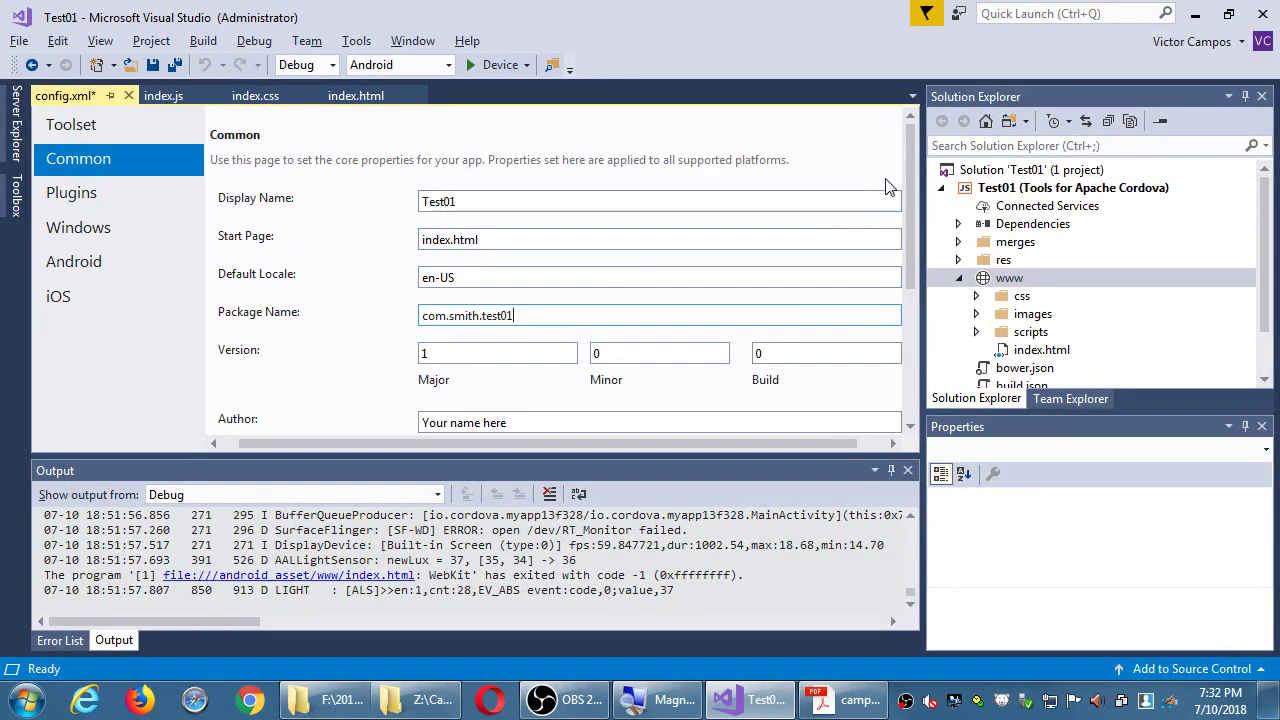
Step: Try 1 and 20 as the minor version number, restore it to 0, and set the build number to 1
scroll(907, 150, "down", 3)
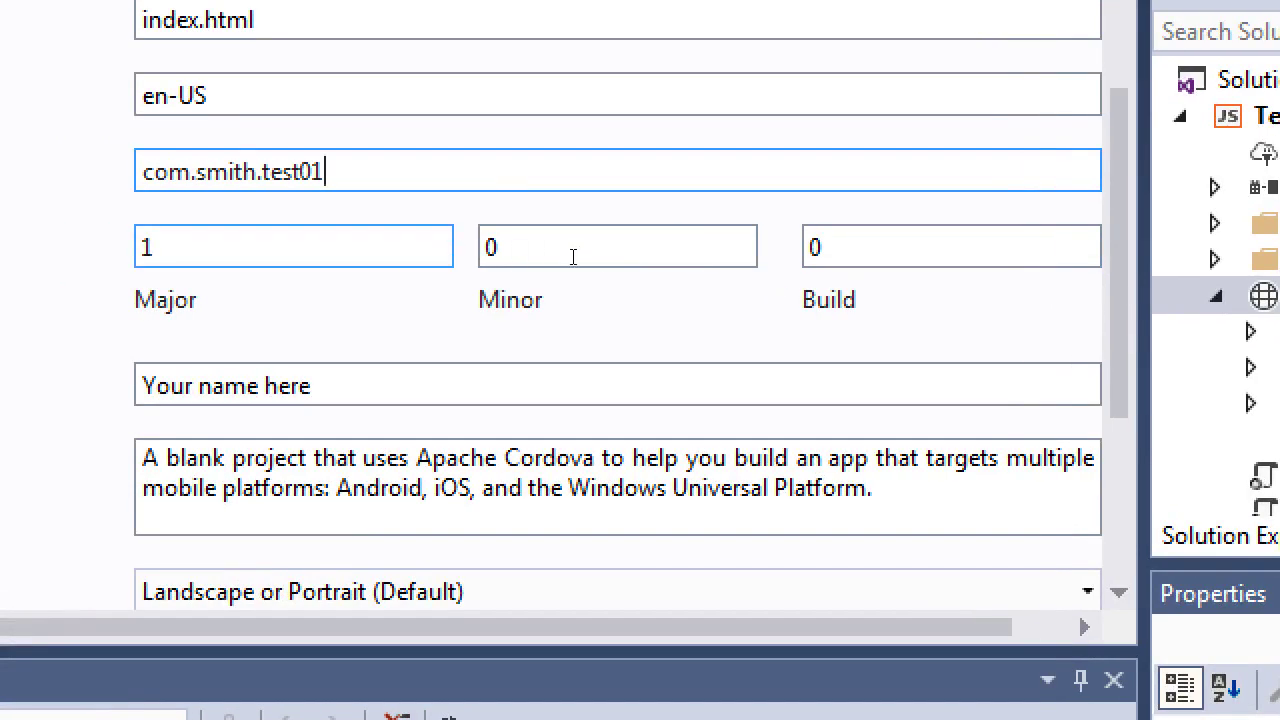
left_click(591, 252)
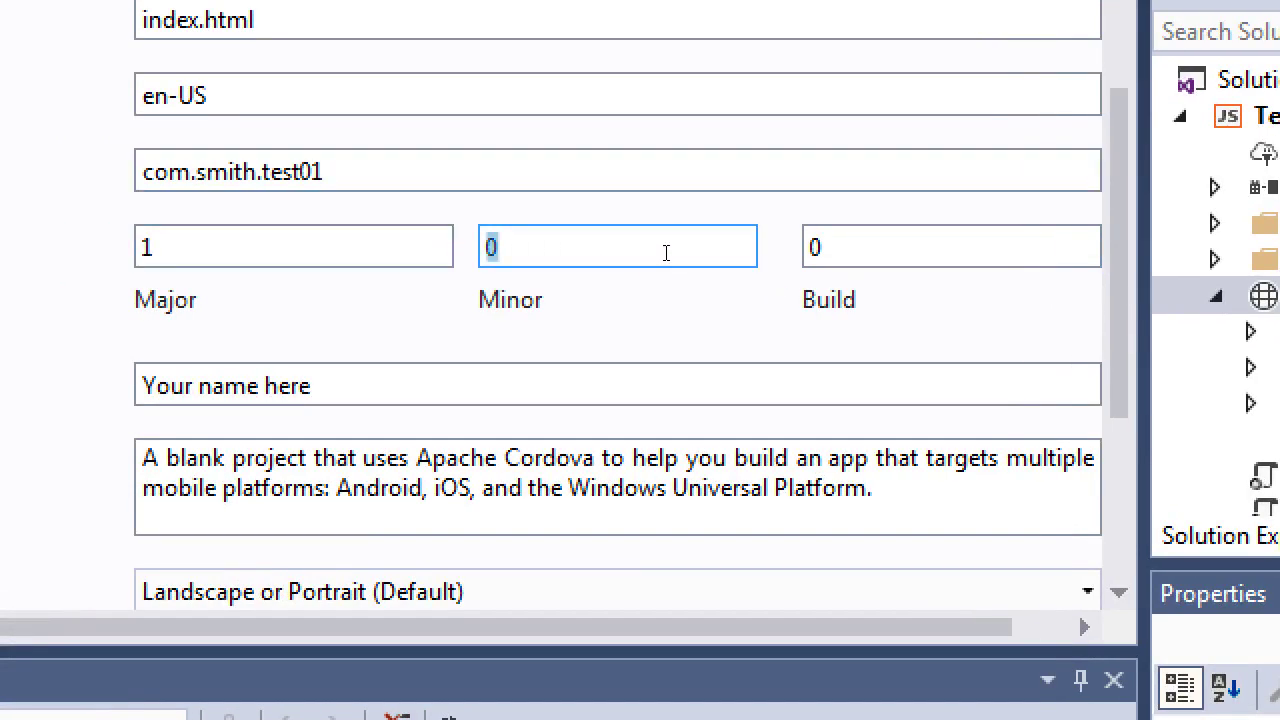
type("1")
key("BackSpace")
type("20")
key("BackSpace")
key("BackSpace")
type("0")
key("Tab")
type("1")
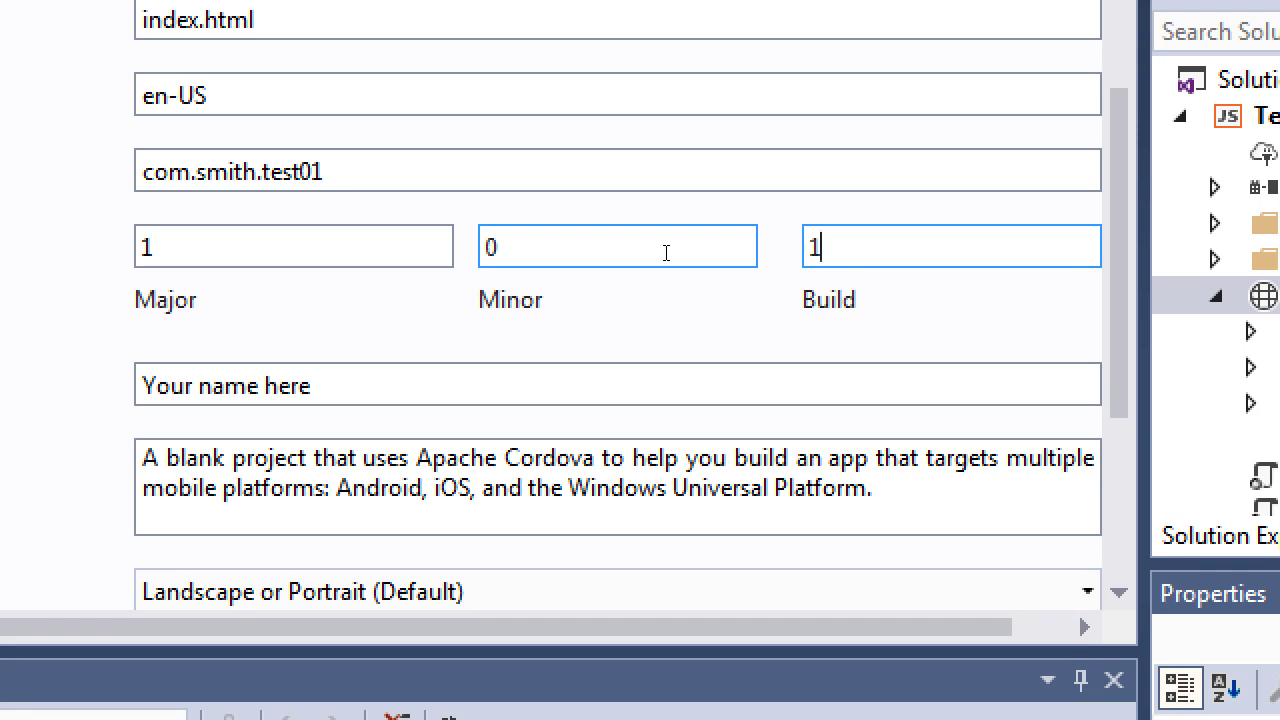
Step: Set the app's minor version number to 1 and its build number to 20180711
key("shift+Tab")
type("1")
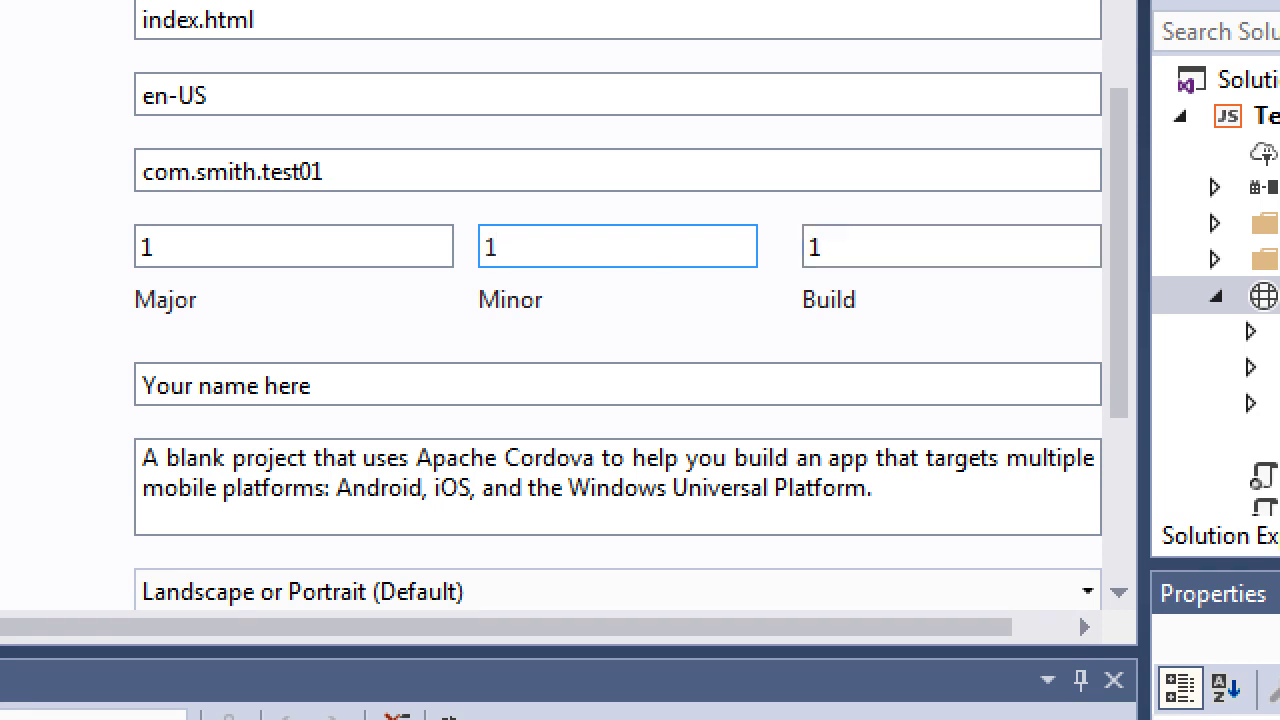
key("Tab")
type("20180")
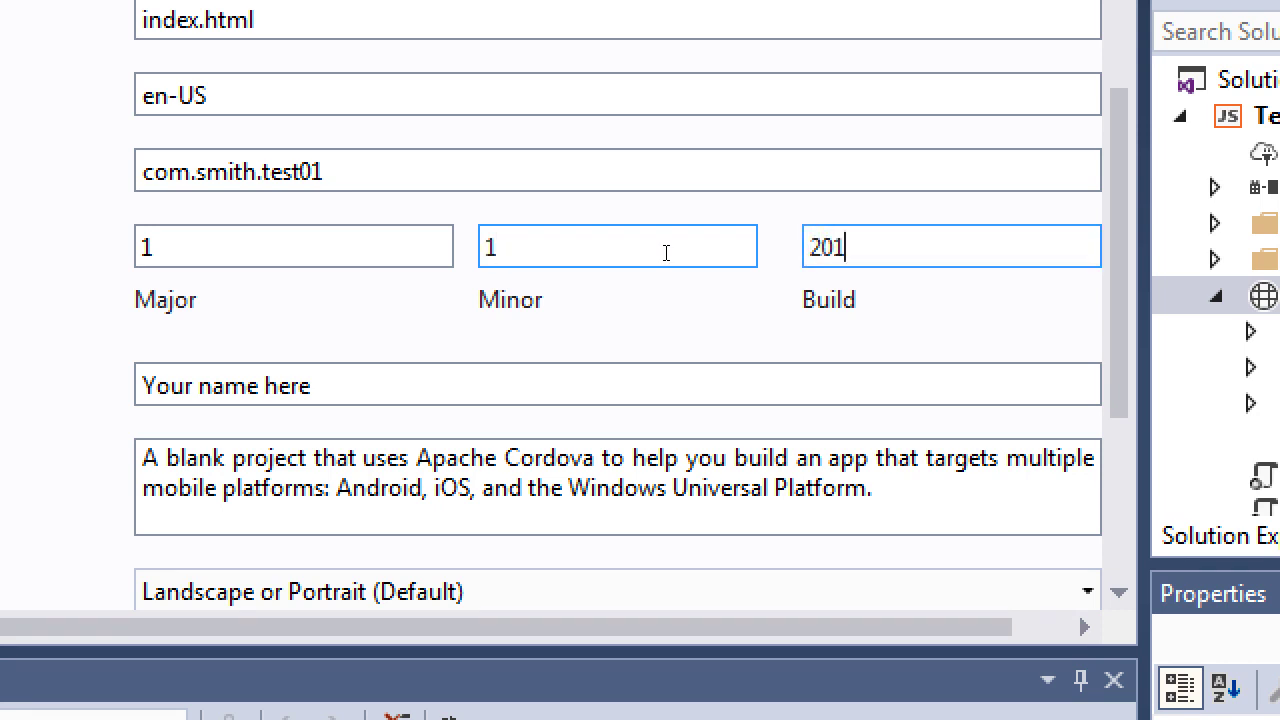
type("711")
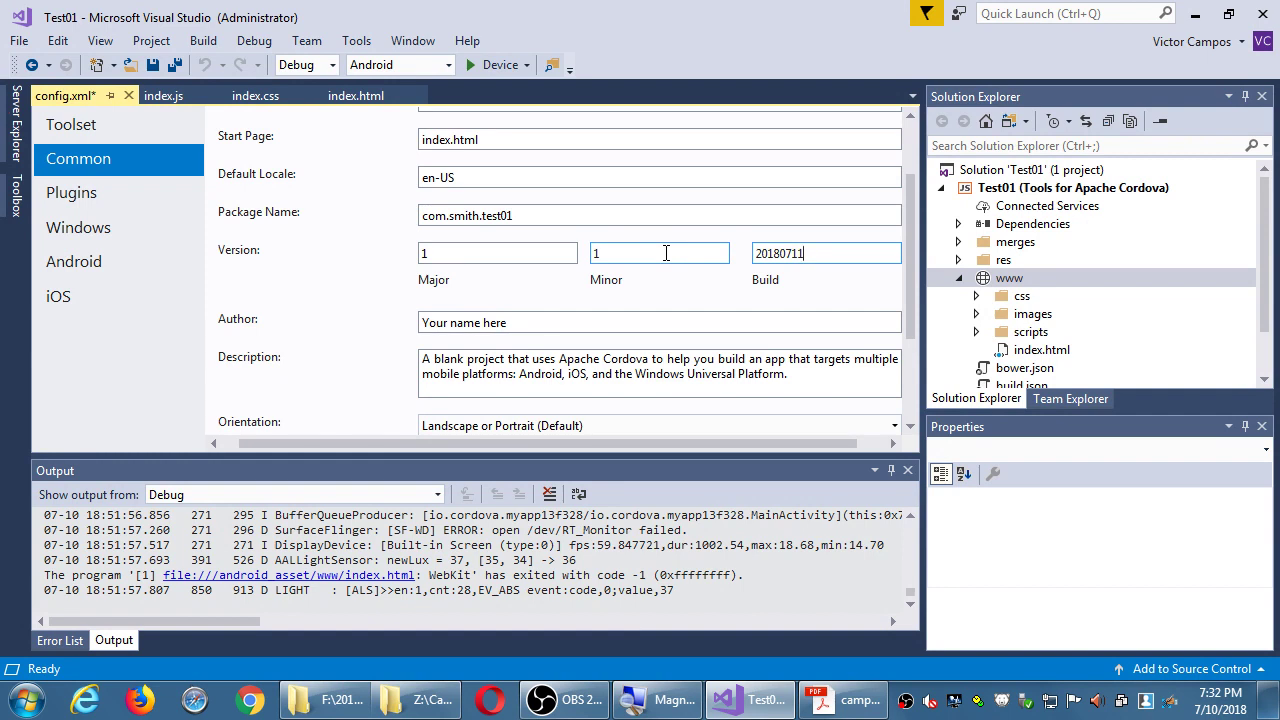
Step: Set the app's major version number to 99 and its minor version number to 98
key("shift+Tab")
key("shift+Tab")
type("99")
key("Tab")
type("98")
key("Tab")
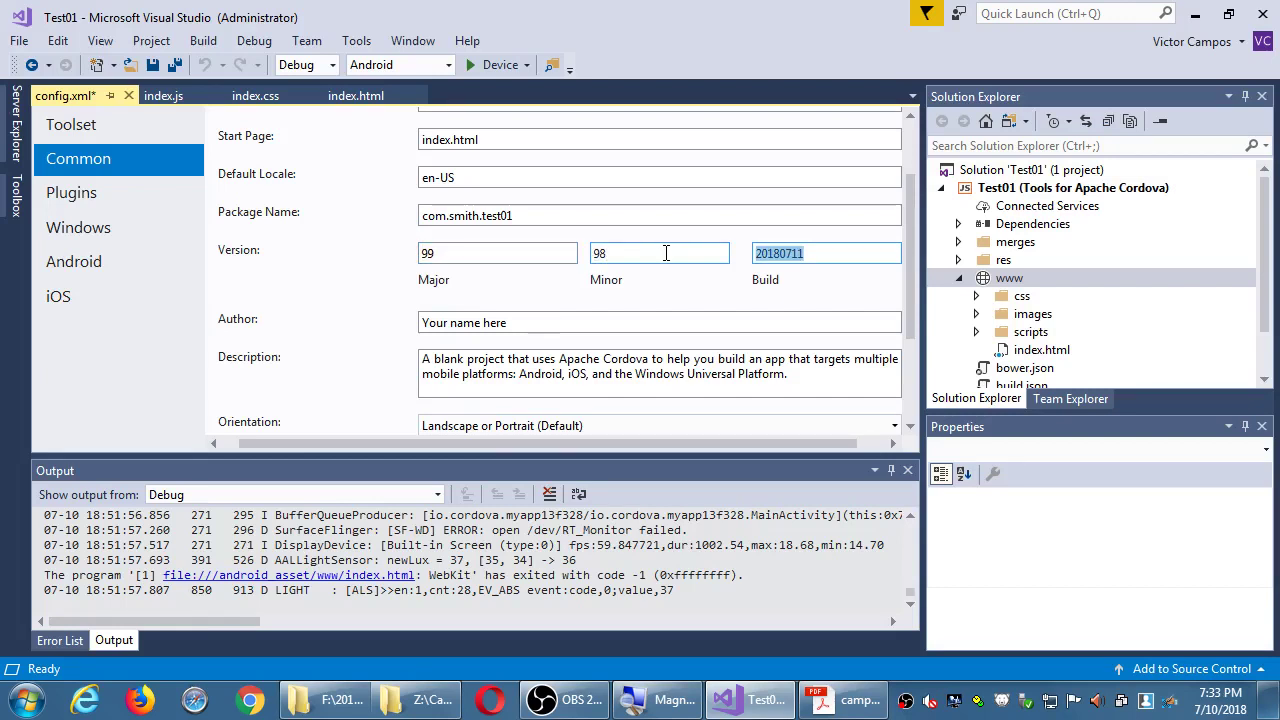
Step: Set the app's build number to 22
type("22")
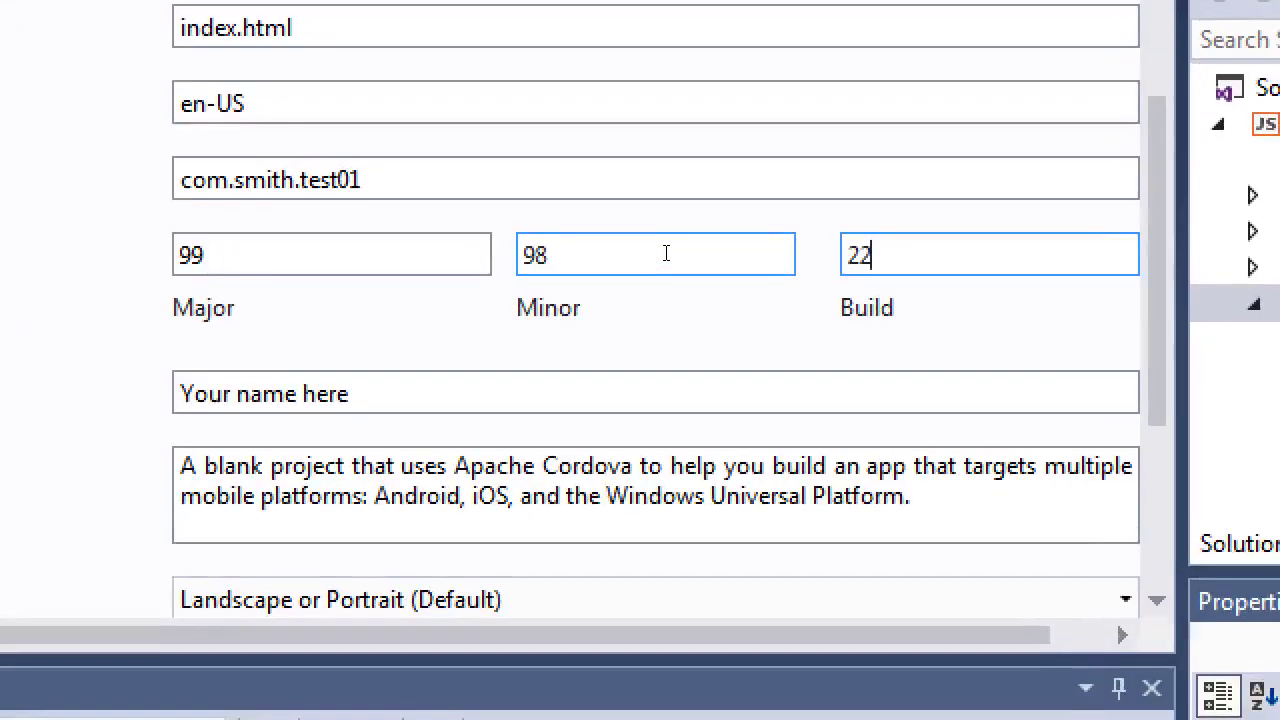
key("shift+Tab")
key("shift+Tab")
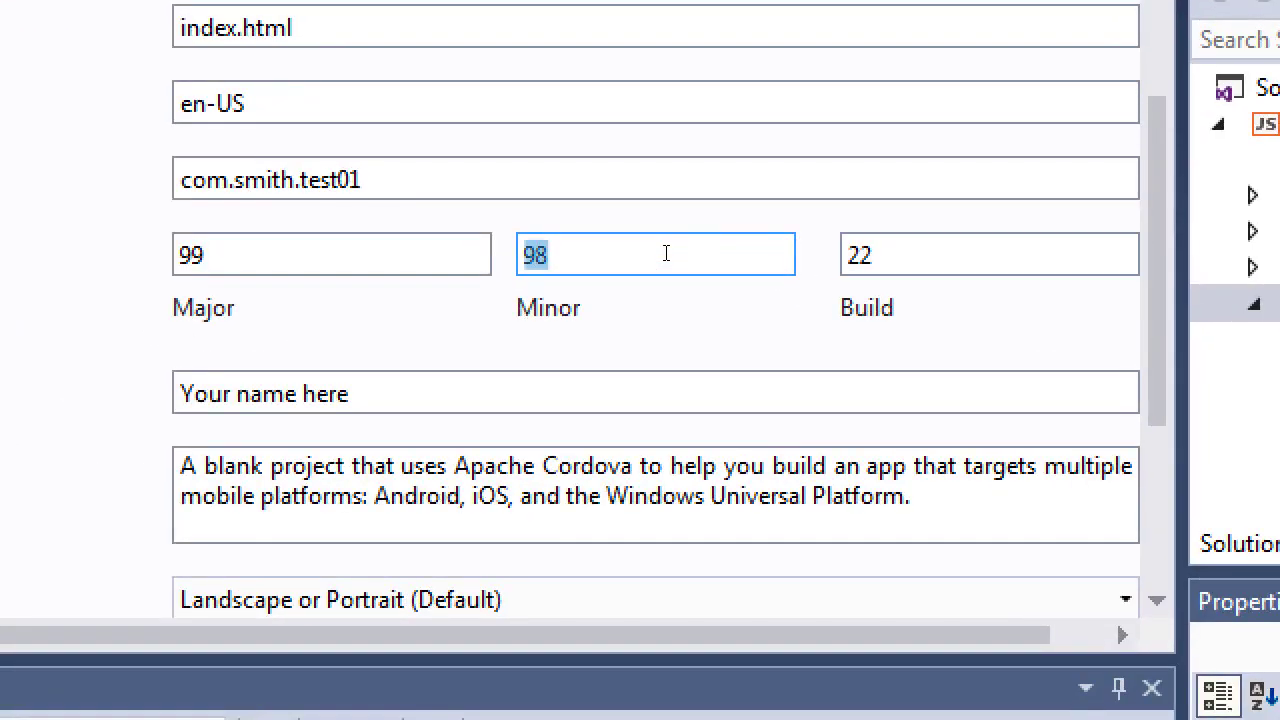
Step: Set the app version to major 0, minor 1 and build 20180710
type("0")
key("Tab")
type("1")
key("Tab")
type("20")
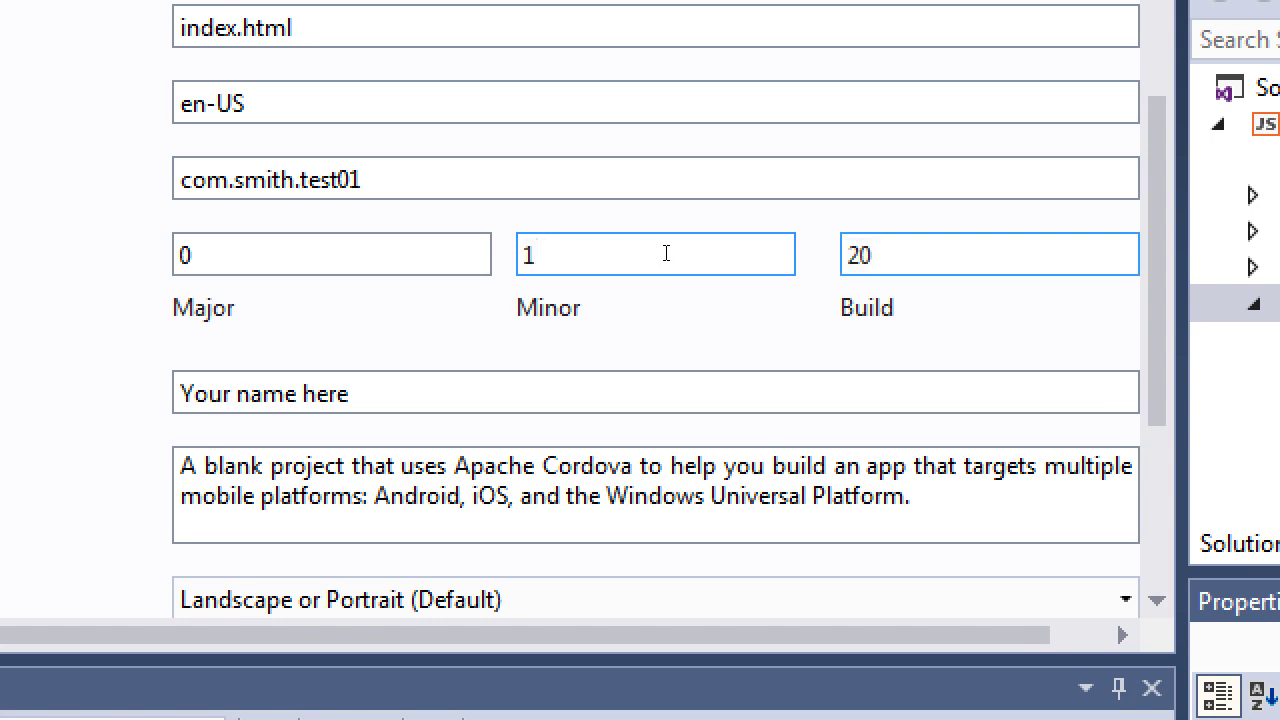
type("180710")
Step: Set the app's build number to 20180712
double_click(666, 253)
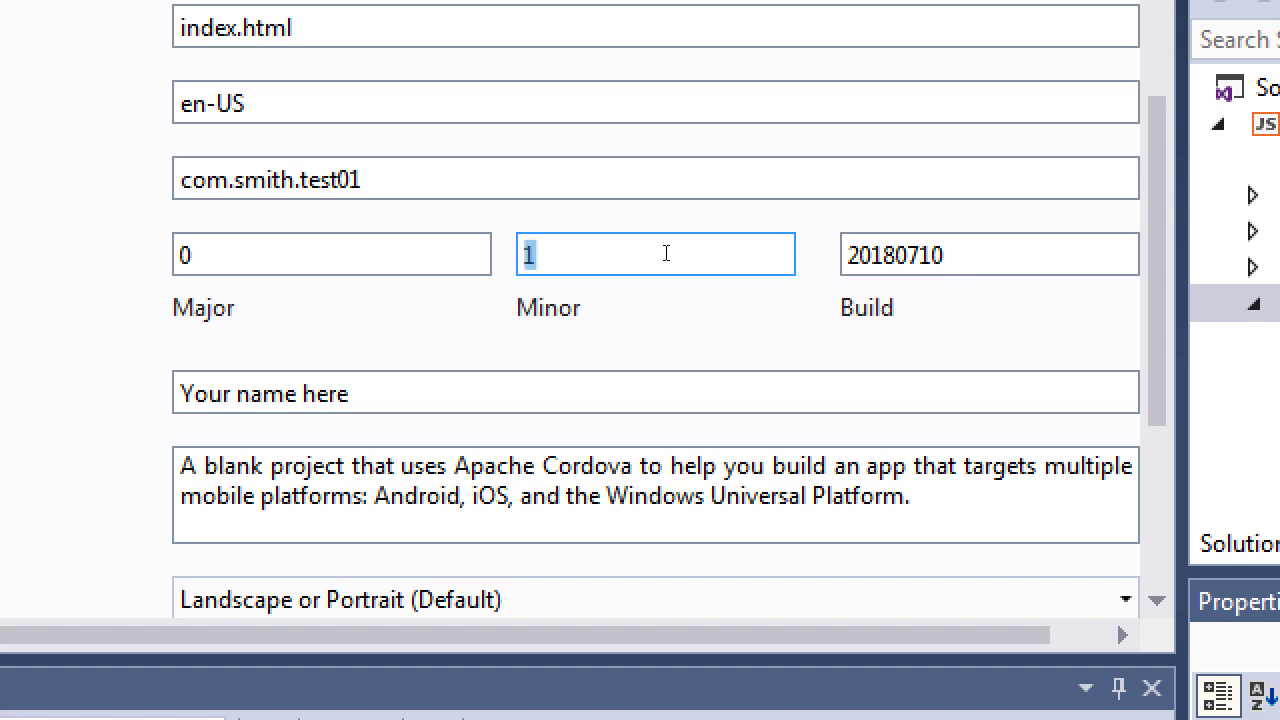
key("Tab")
key("Tab")
key("shift+Tab")
key("End")
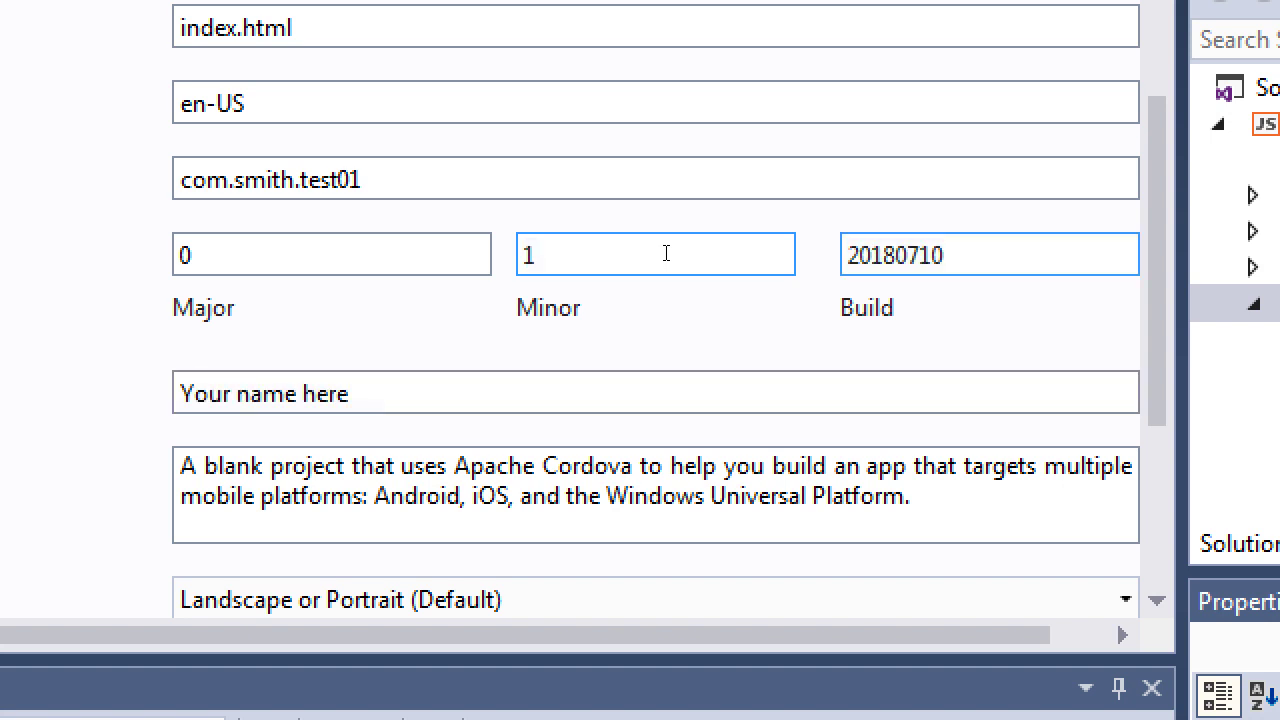
double_click(666, 253)
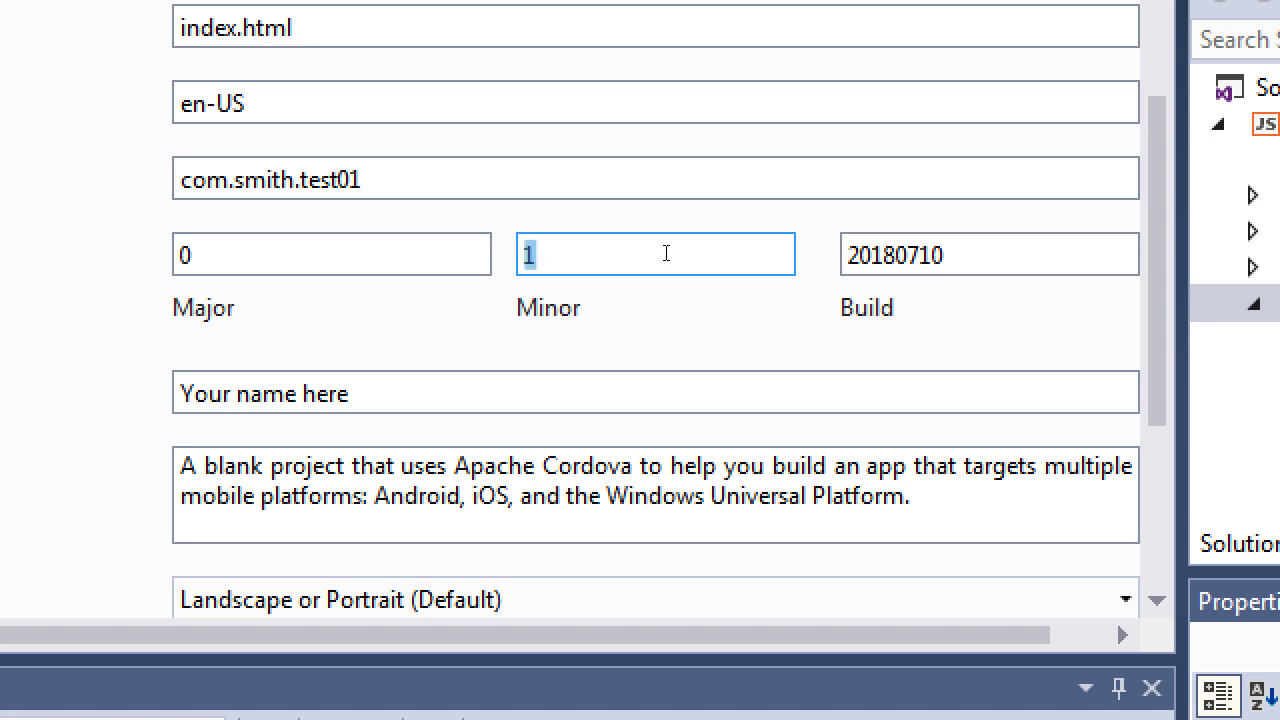
key("Tab")
key("End")
key("BackSpace")
type("2")
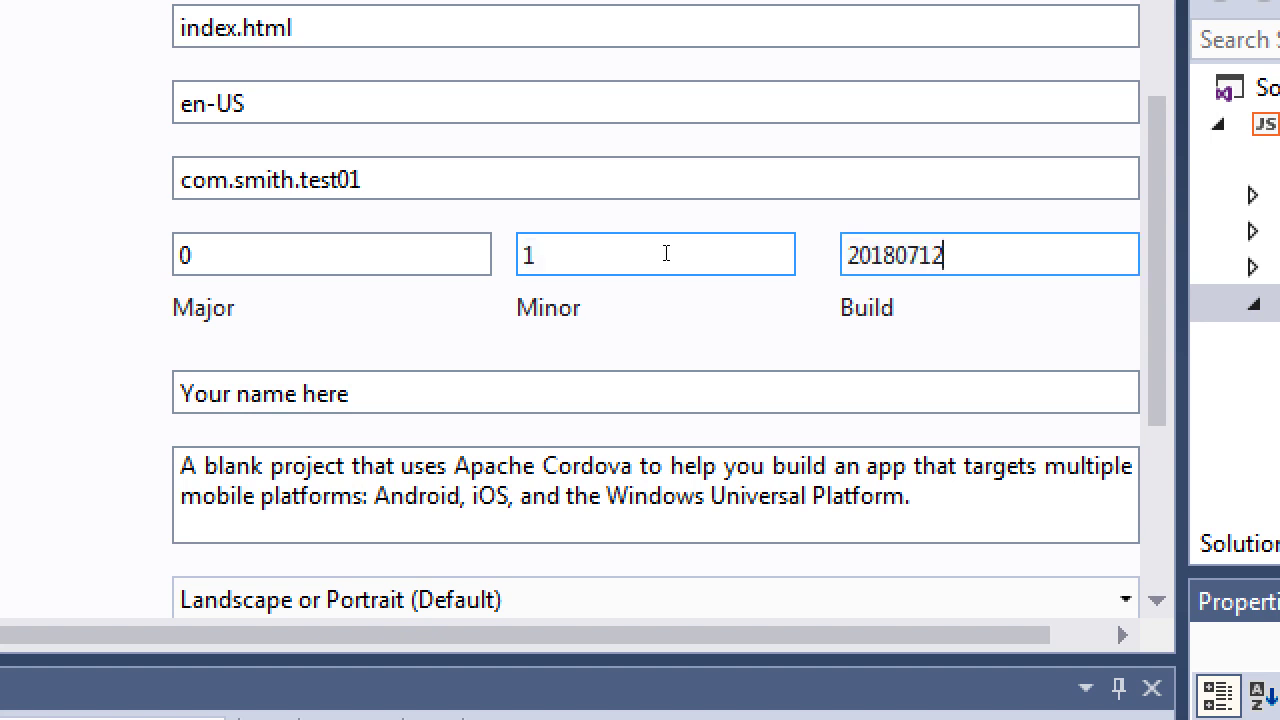
Step: Set the app version to major 1, minor 0 and build 0
key("ctrl+a")
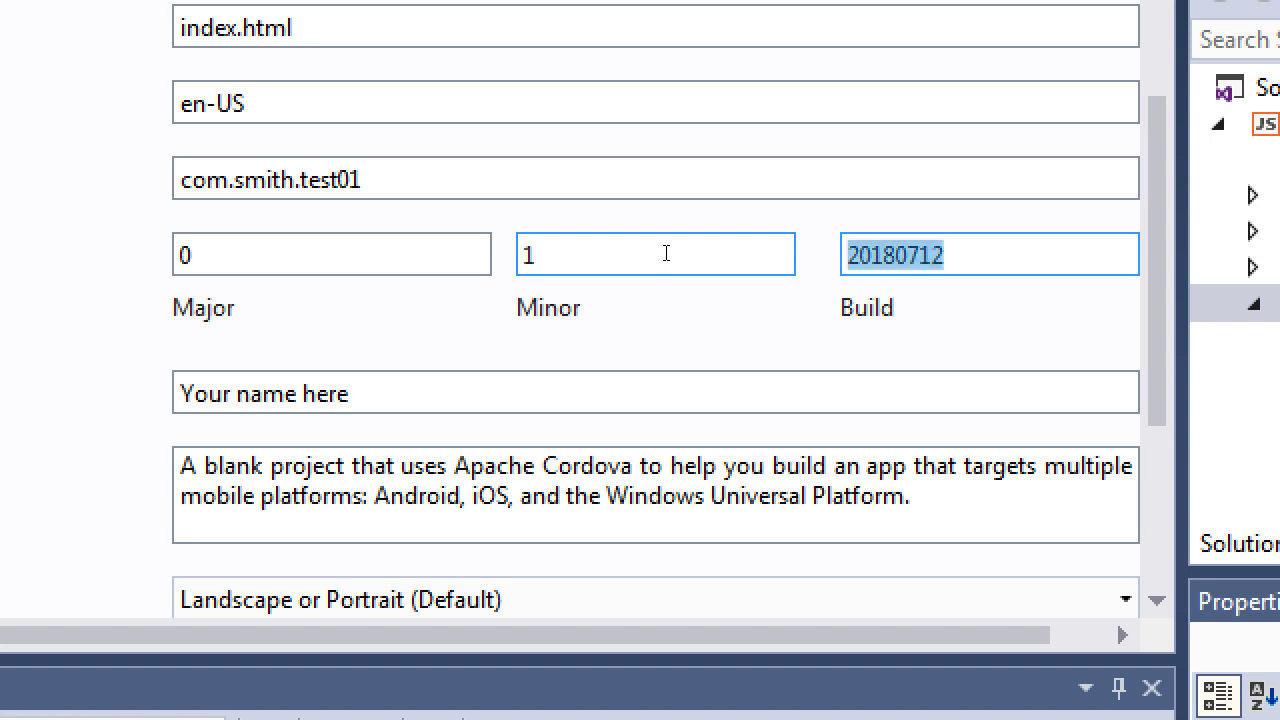
type("0")
key("shift+Tab")
type("0")
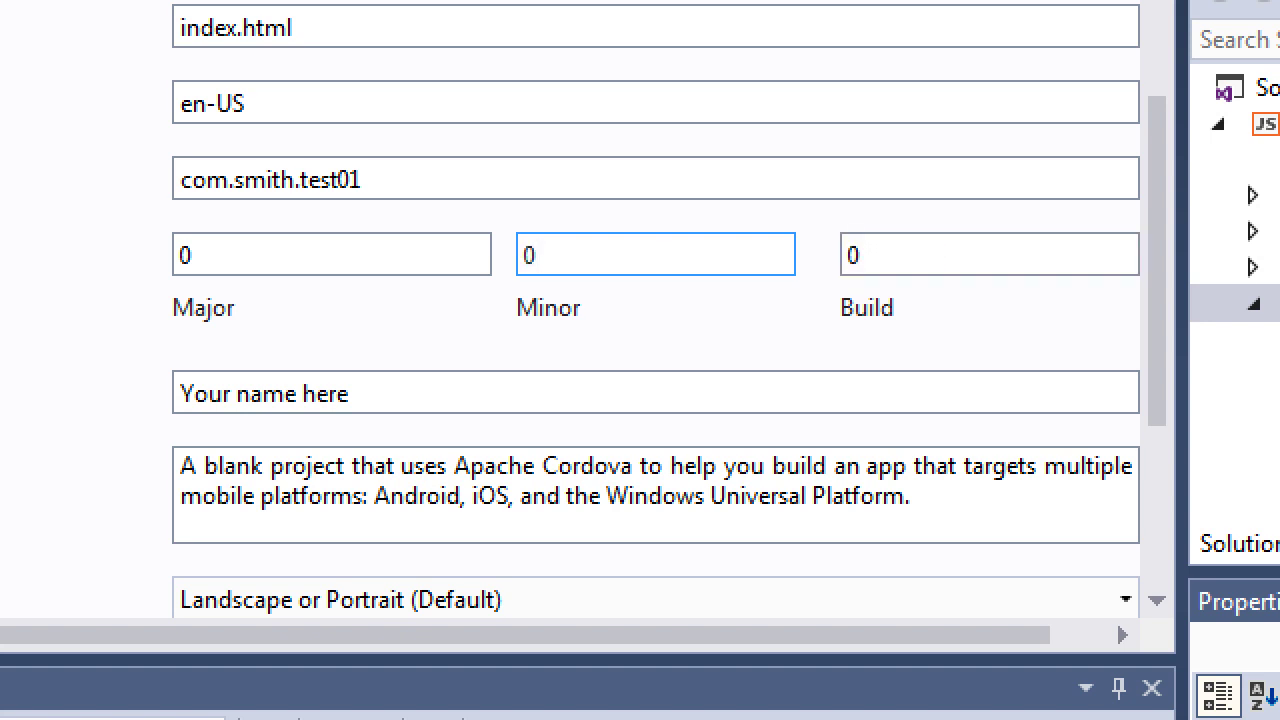
key("shift+Tab")
type("1")
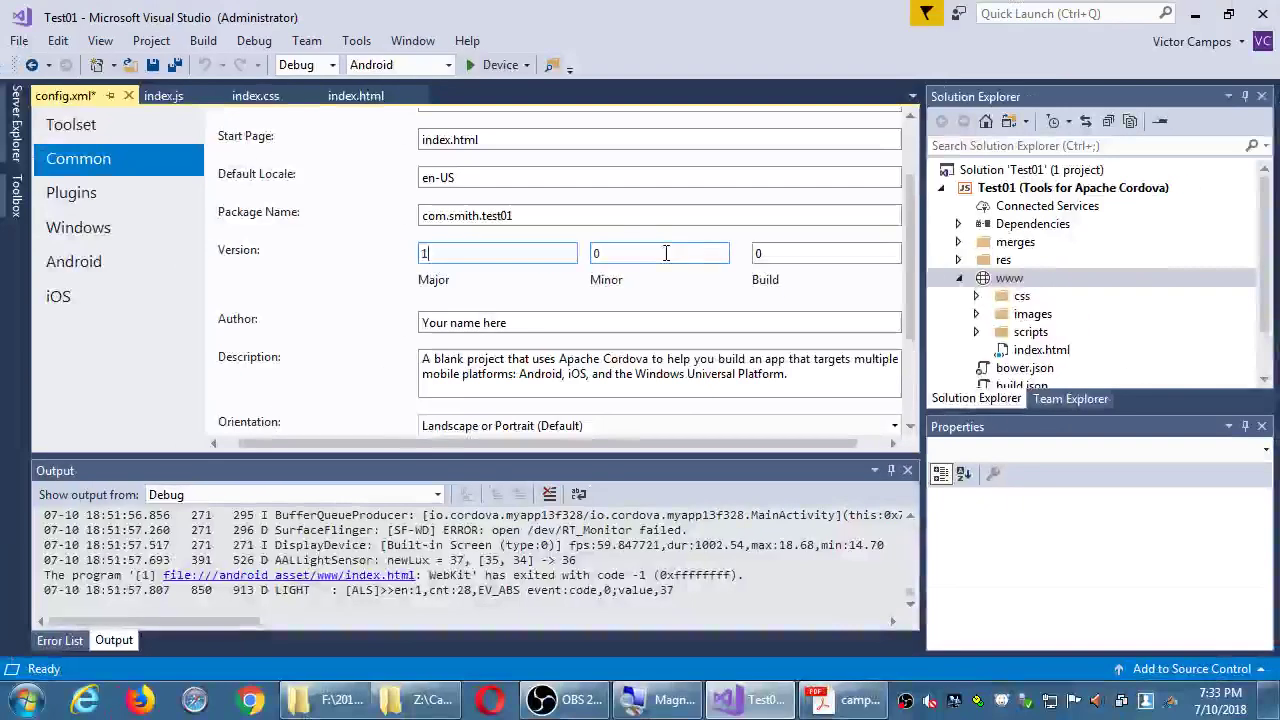
Step: Set the app's author to the company name "Victor Amazing Apps, LLC." and save config.xml
scroll(151, 302, "down", 2)
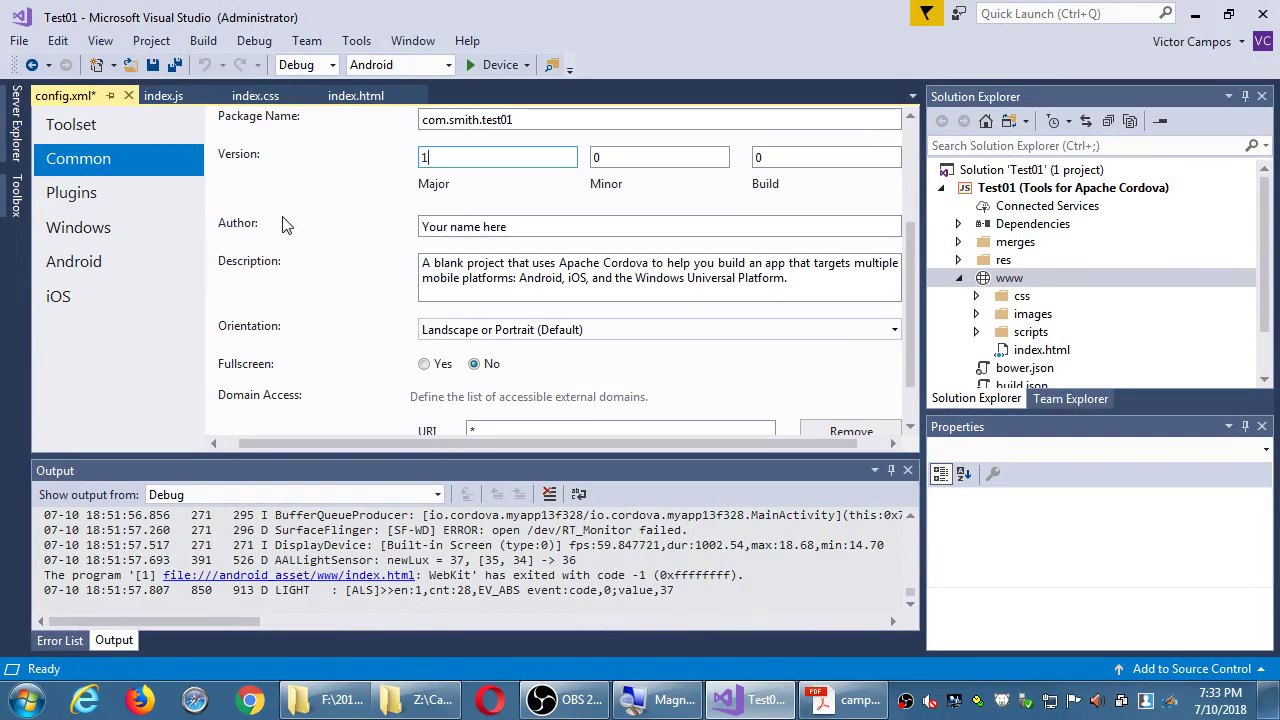
left_click(595, 231)
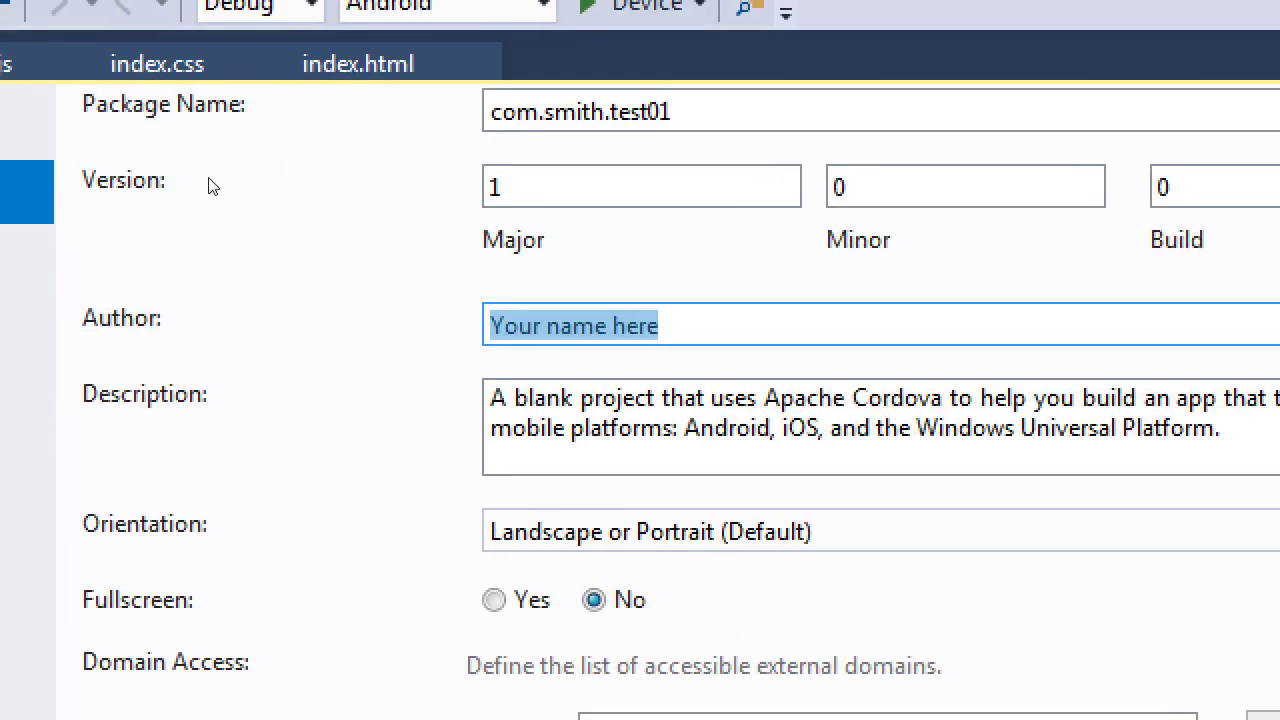
type("Victor ")
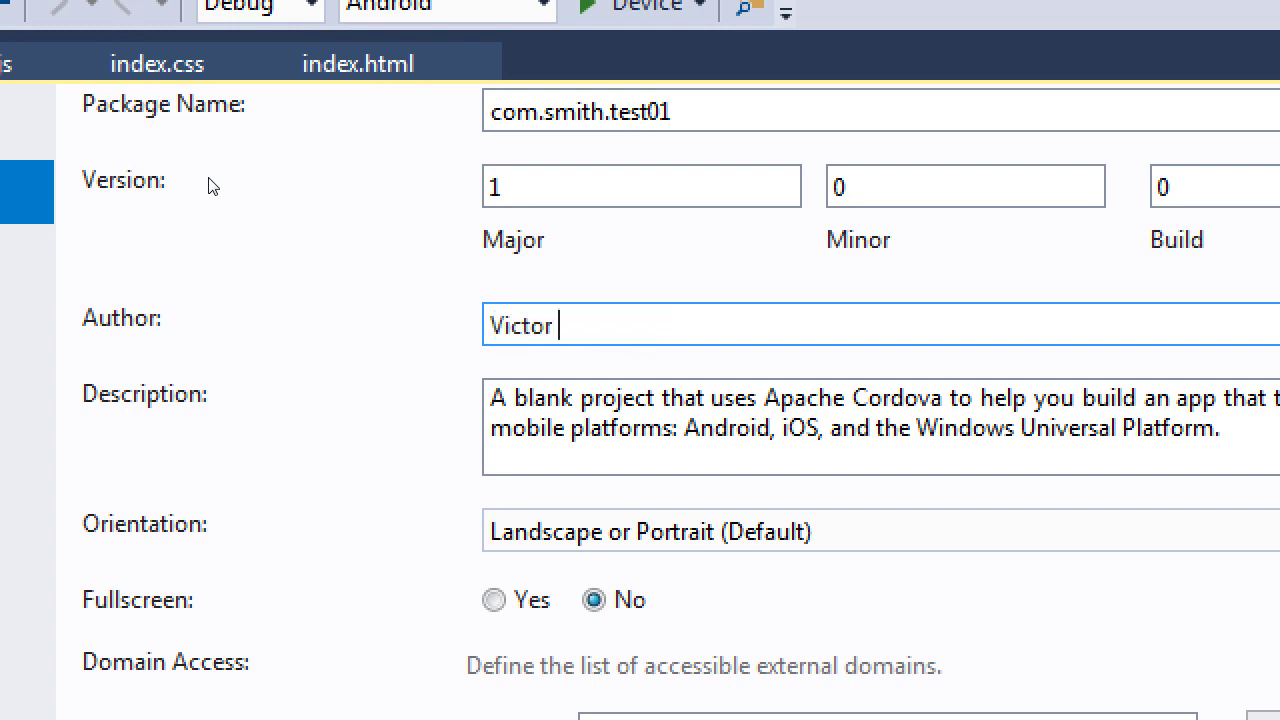
type("Amazing Apps")
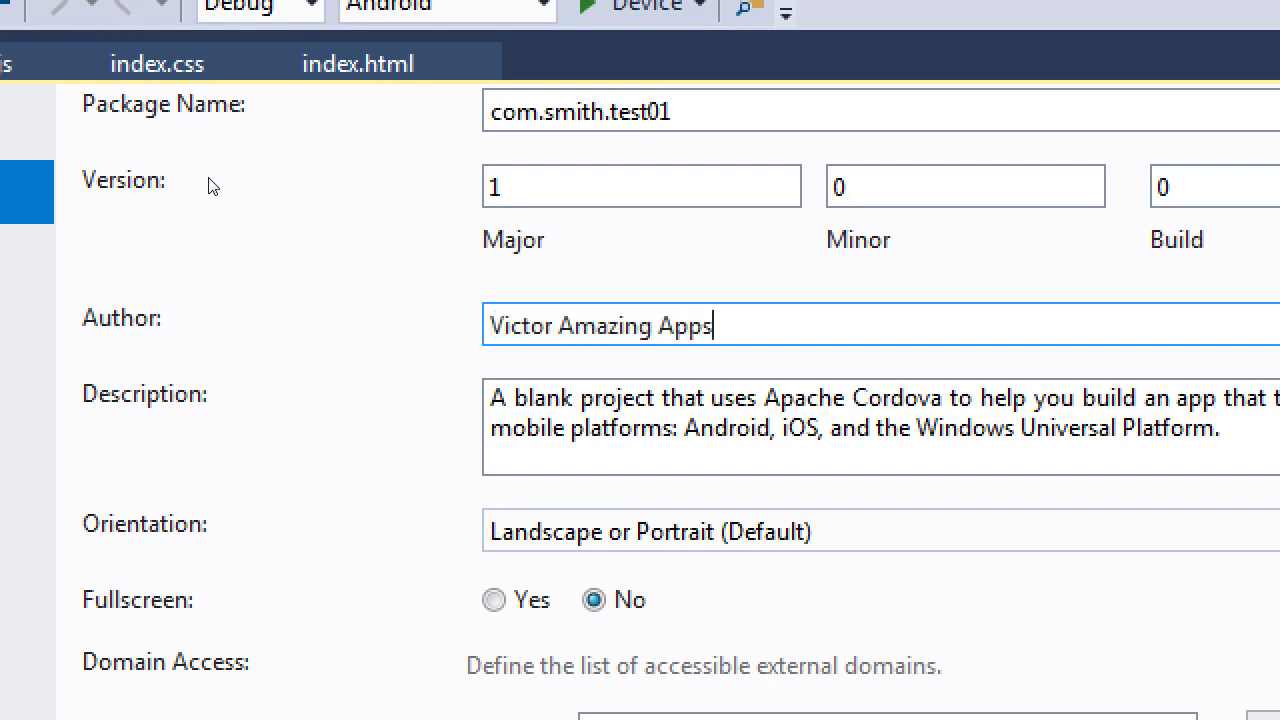
type(", LLC.")
key("ctrl+s")
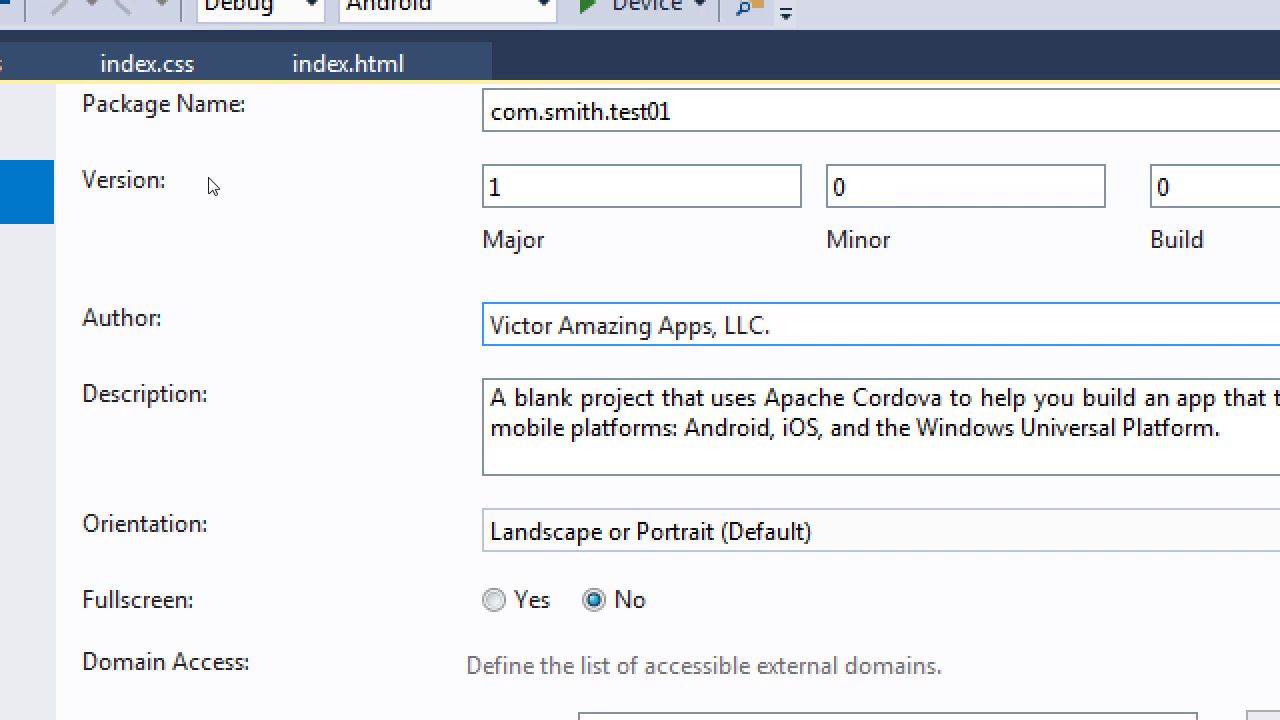
Step: Replace the app's author with the developer's full name
key("ctrl+a")
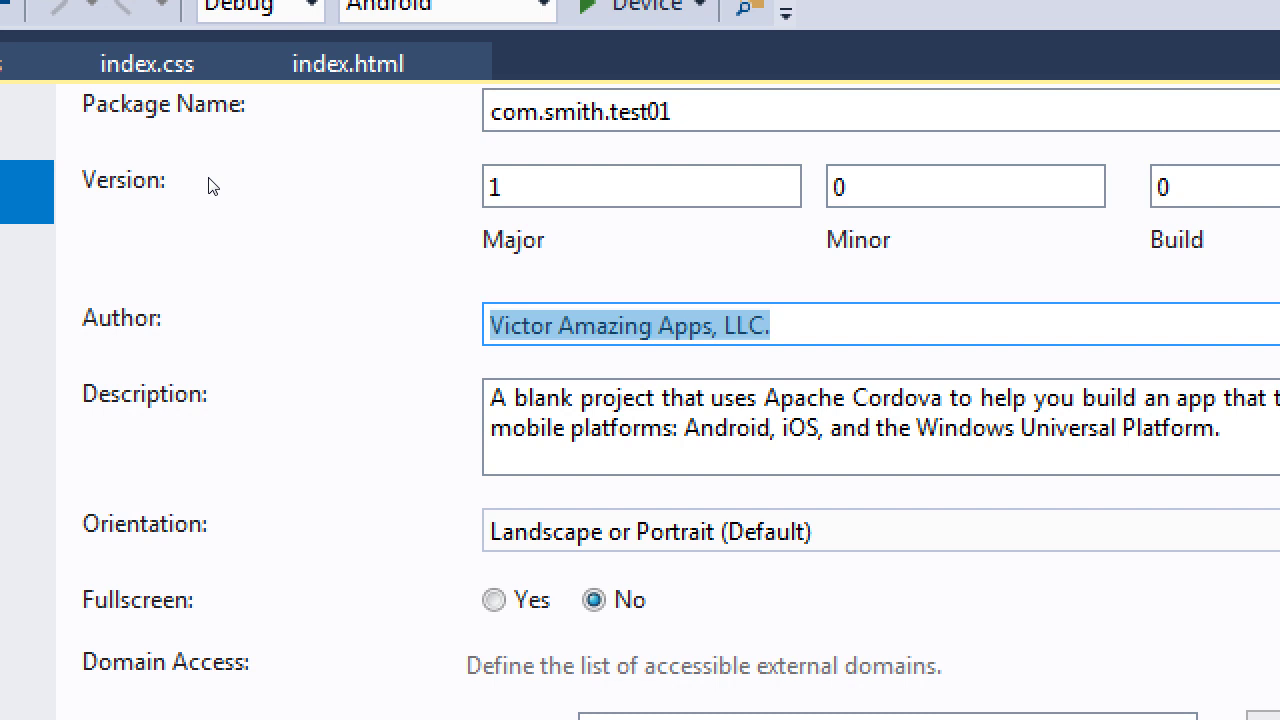
type("Victor Ca")
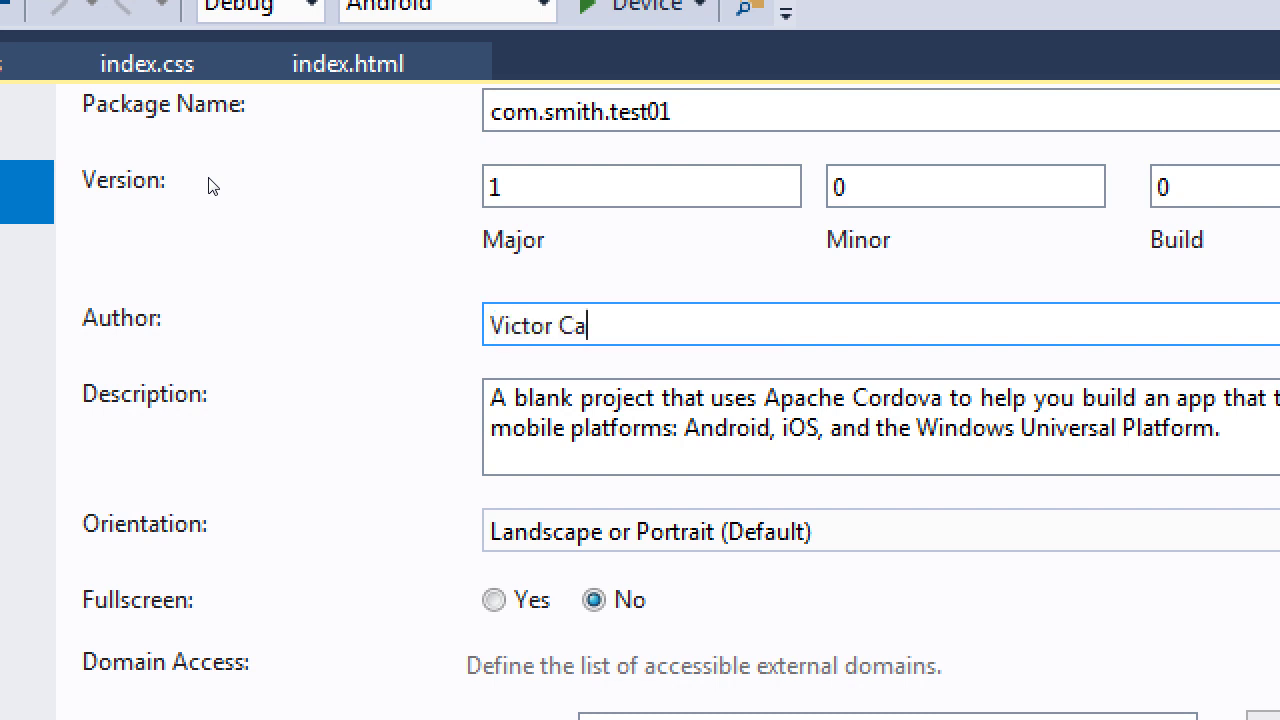
type("mpos")
Step: Replace the app description with "Day one: Using Visual Studio for Mobile Apps"
key("Tab")
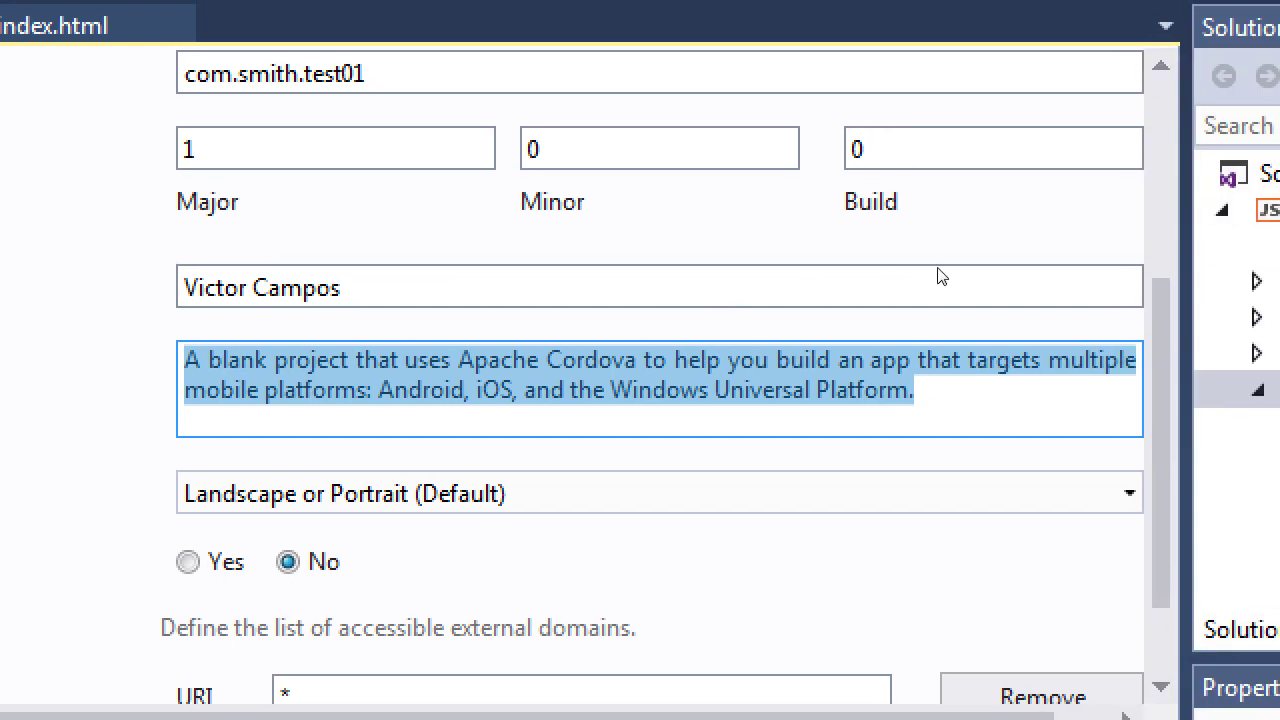
key("End")
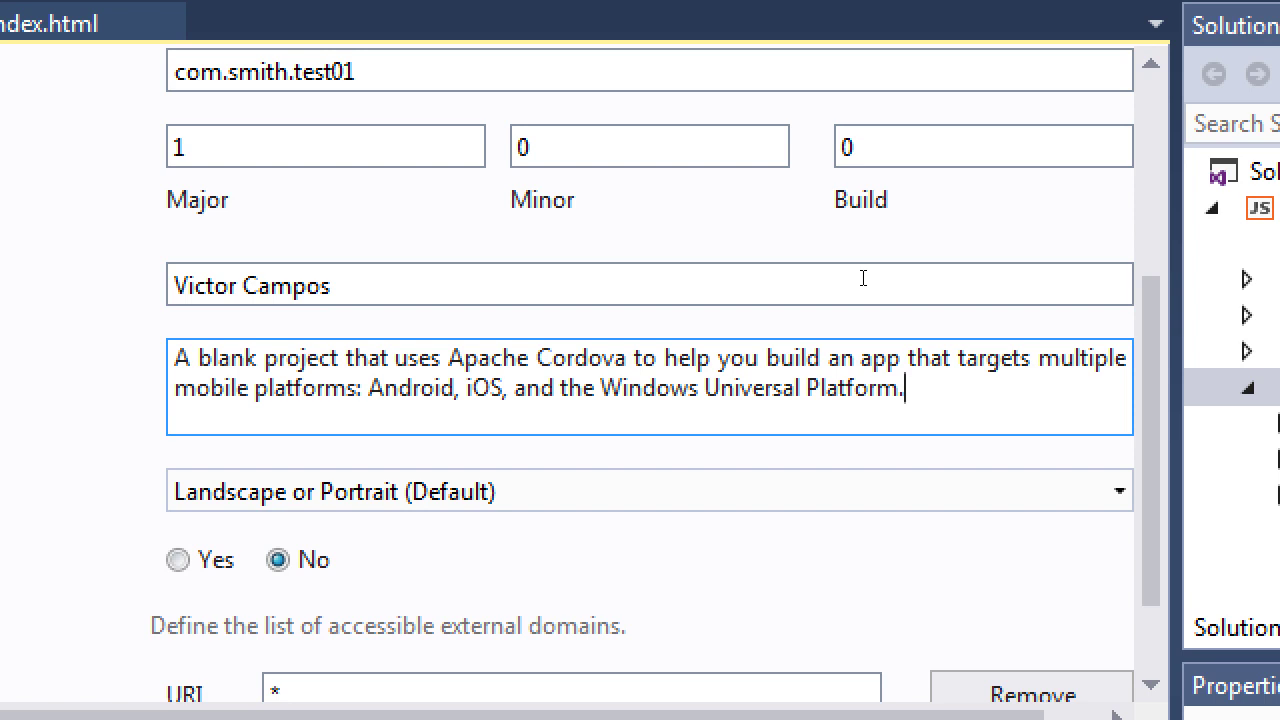
key("ctrl+a")
type("Day one")
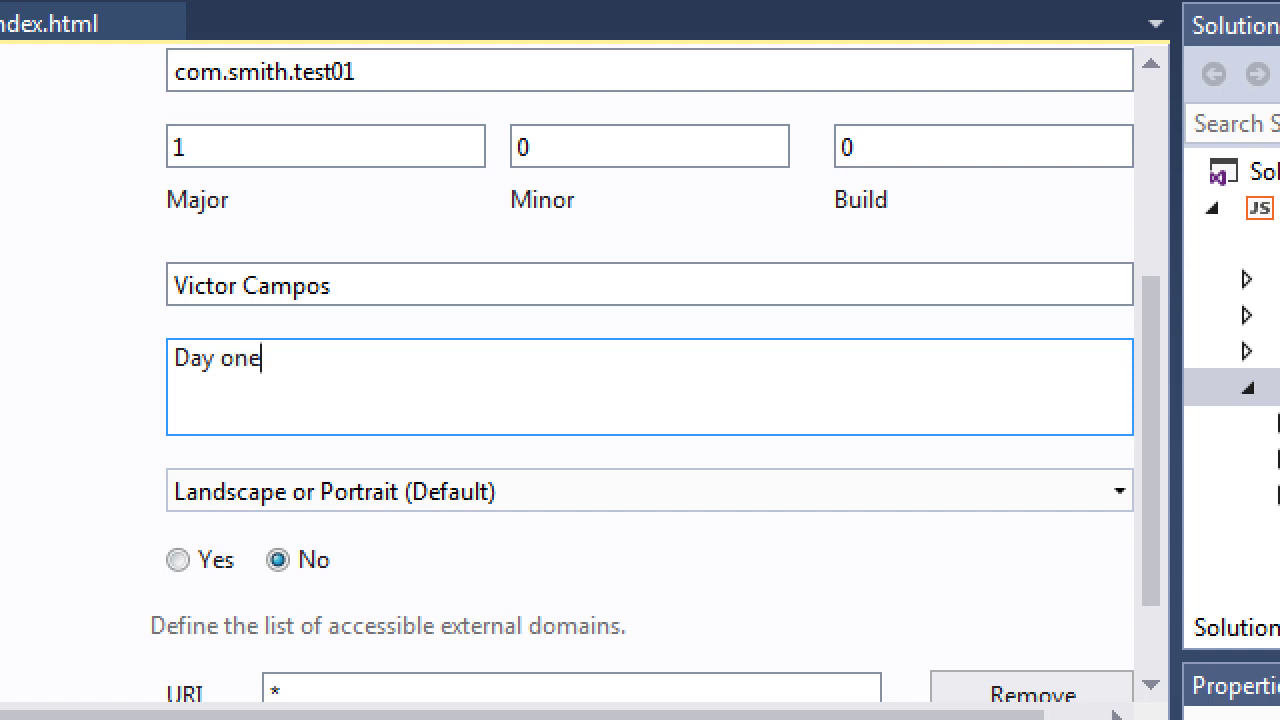
type(": Using Visual ST")
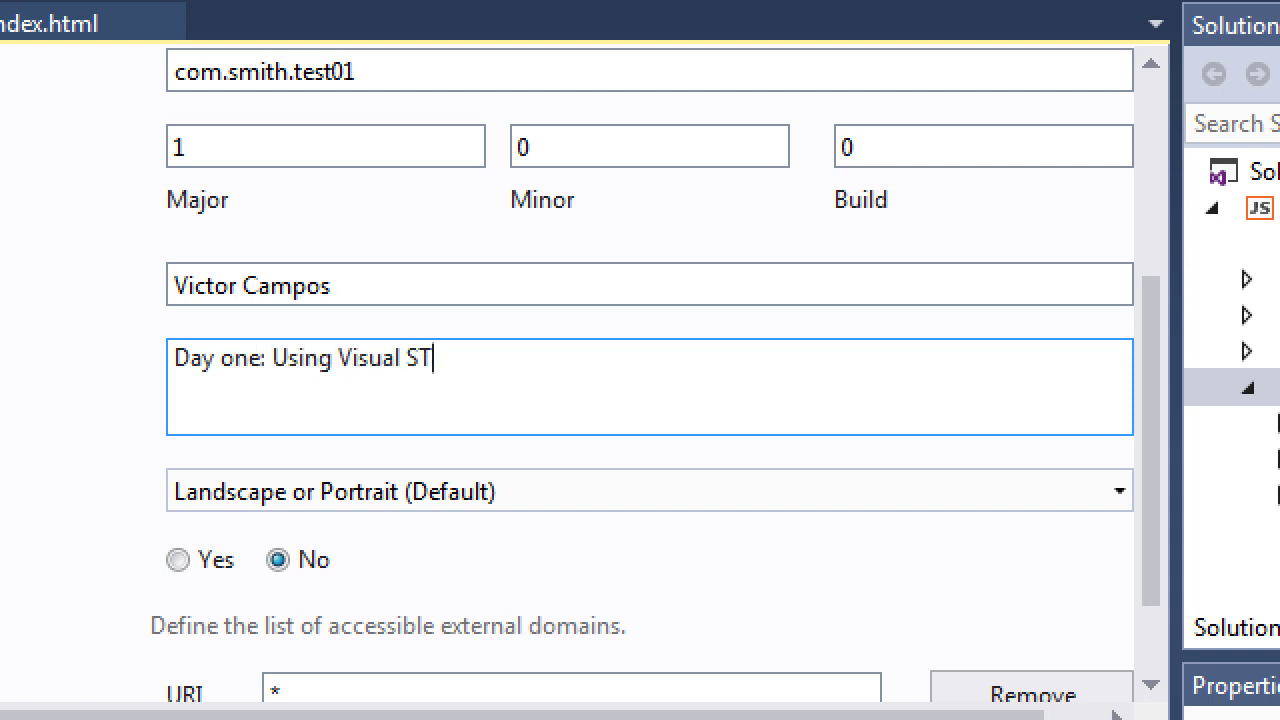
type("udio")
key("BackSpace")
key("BackSpace")
key("BackSpace")
key("BackSpace")
key("BackSpace")
type("tudio for MObile")
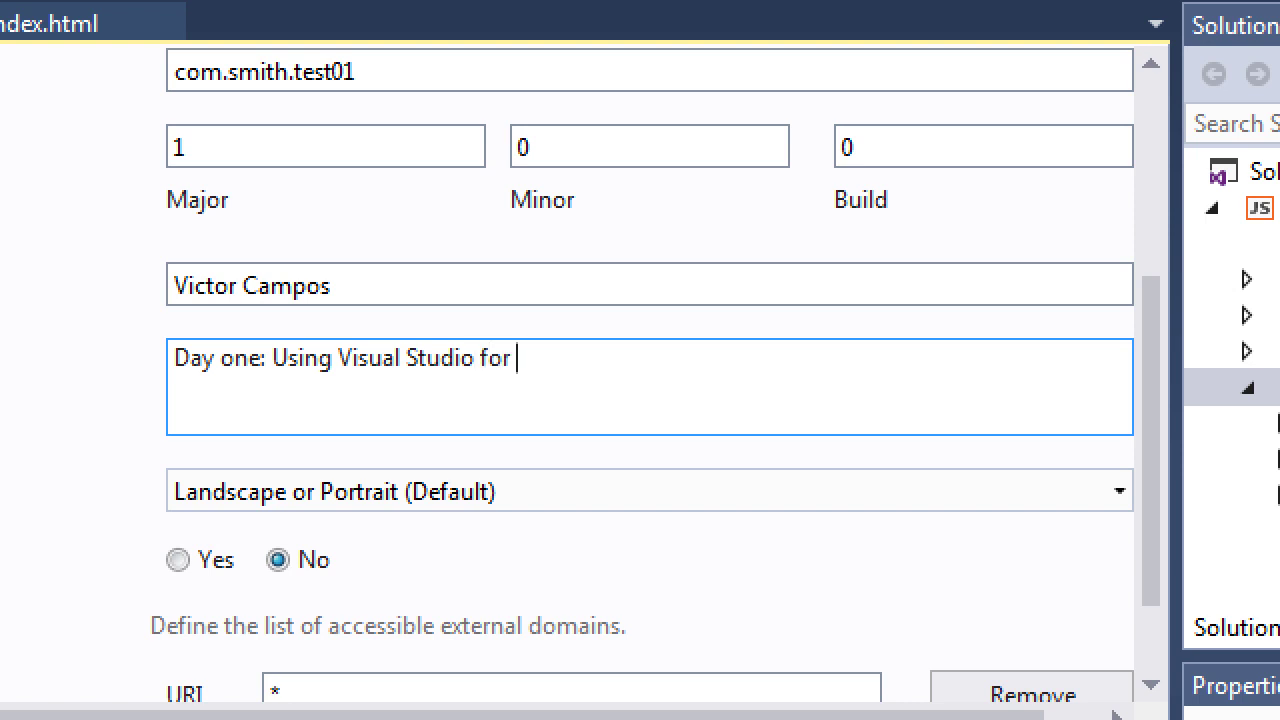
key("BackSpace")
key("BackSpace")
key("BackSpace")
key("BackSpace")
key("BackSpace")
key("BackSpace")
type("obile Apps")
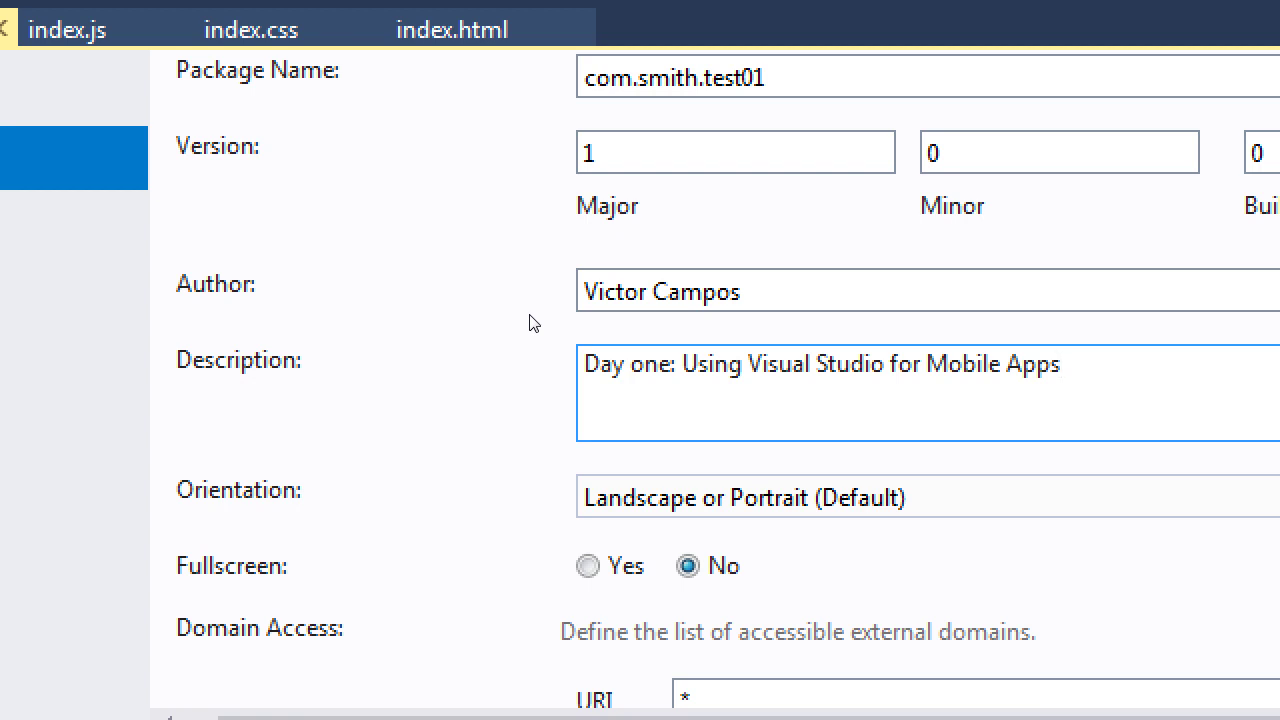
Step: Dismiss the AutoPlay window, set the app's orientation to Portrait, and save config.xml
key("Tab")
key("alt+Down")
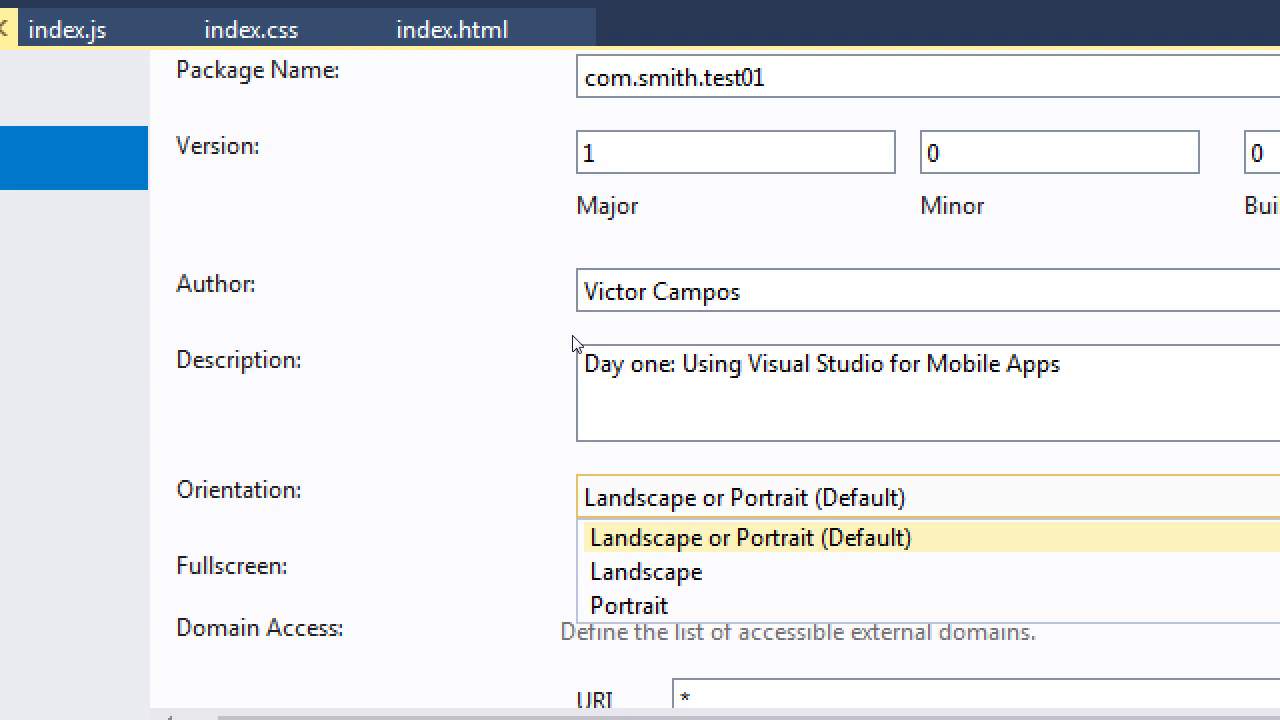
left_click(575, 343)
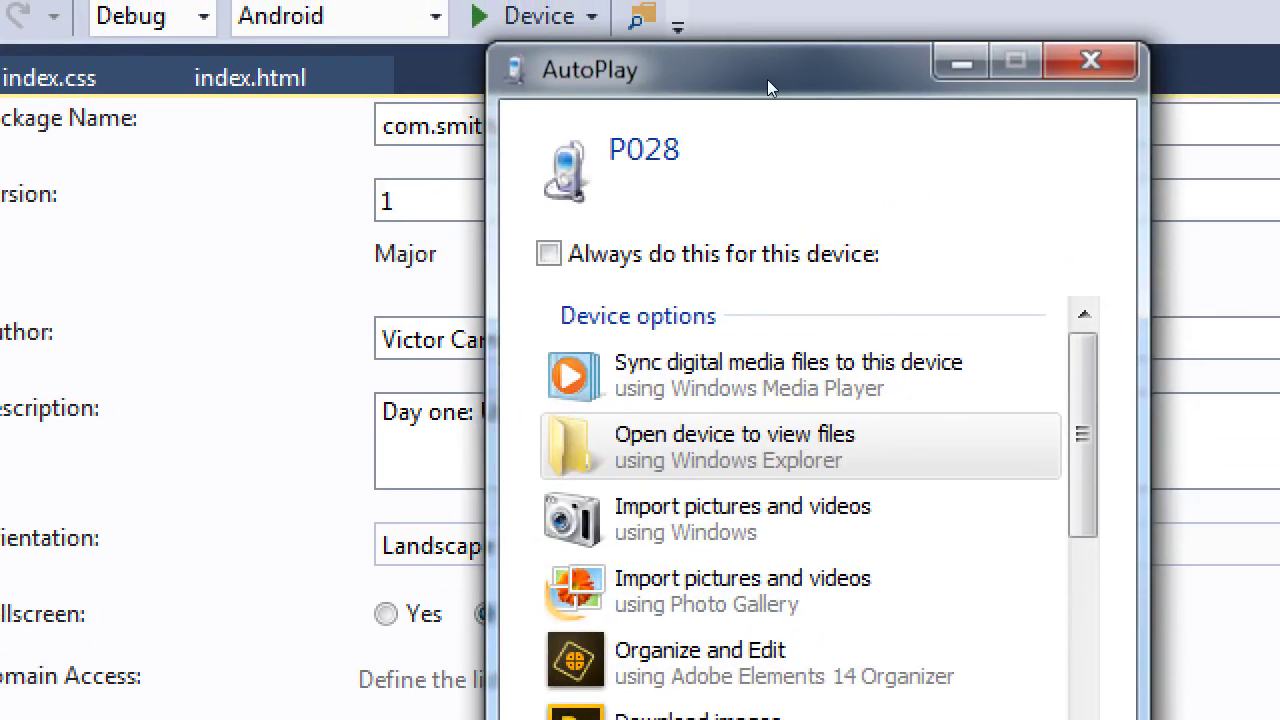
left_click(1117, 10)
key("alt+Down")
key("Down")
key("Down")
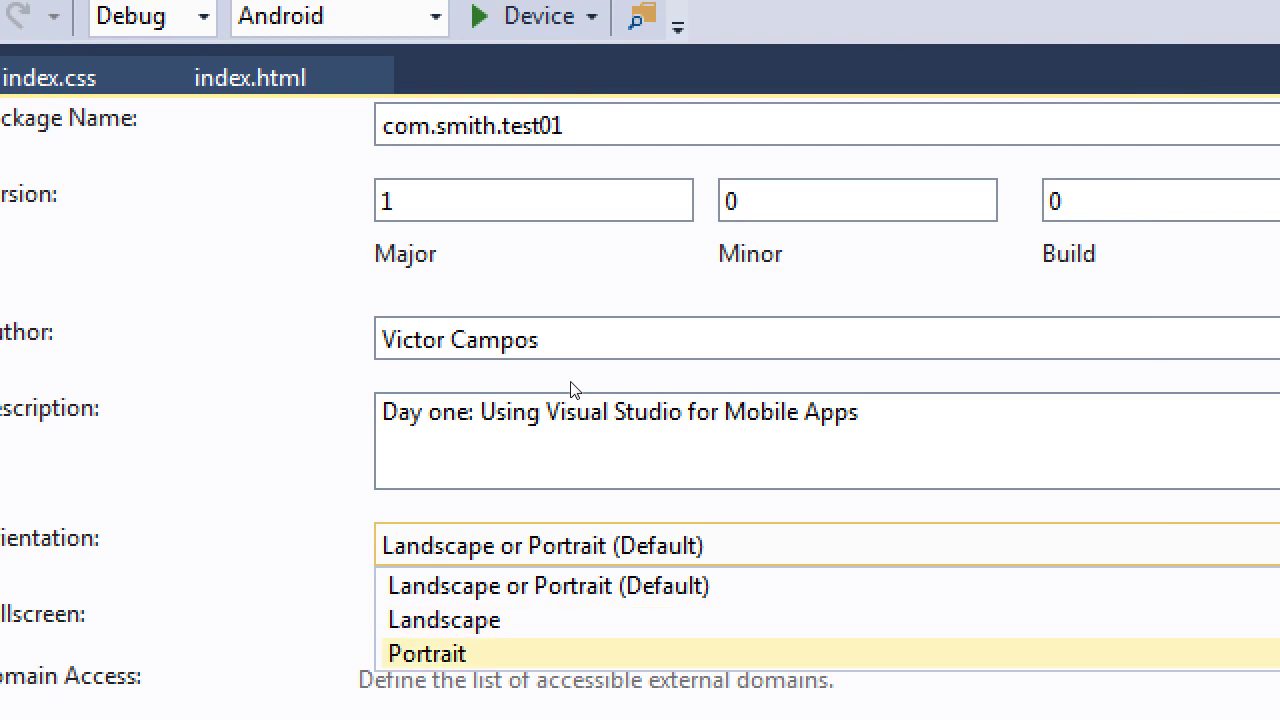
key("Return")
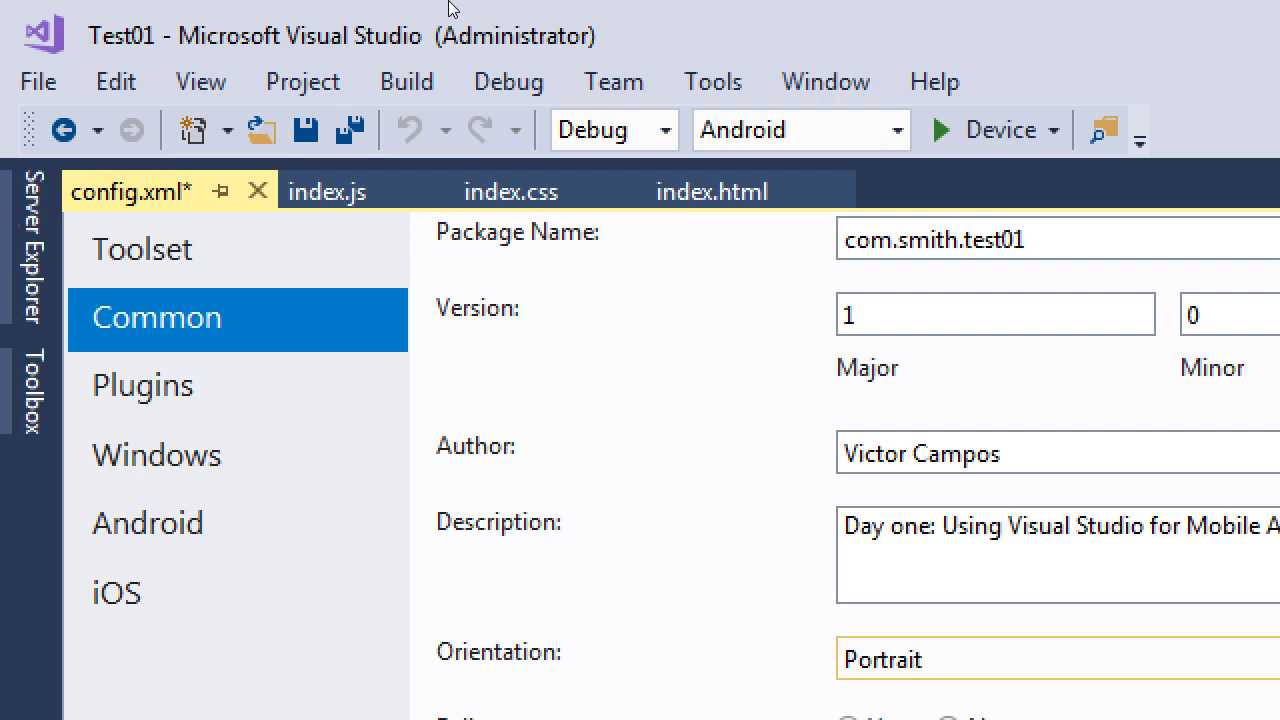
key("ctrl+s")
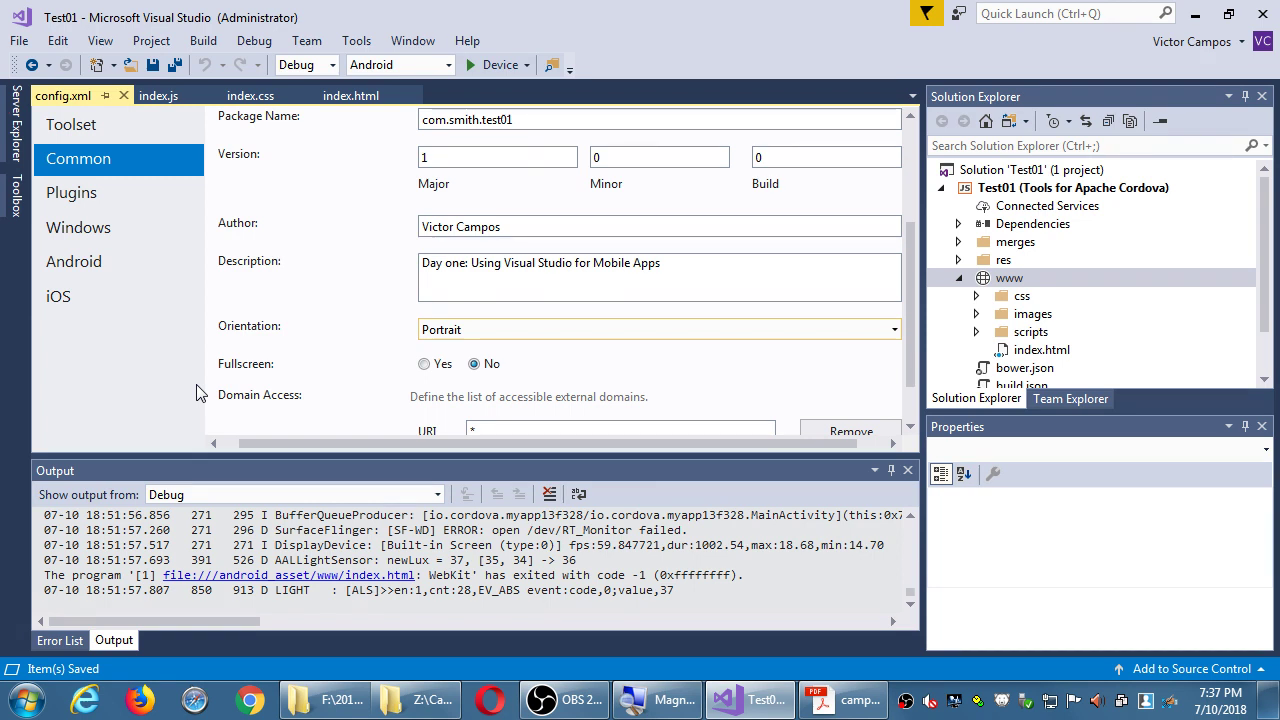
Step: Look at index.html, and return to config.xml to review the Fullscreen and Domain Access settings
left_click(350, 96)
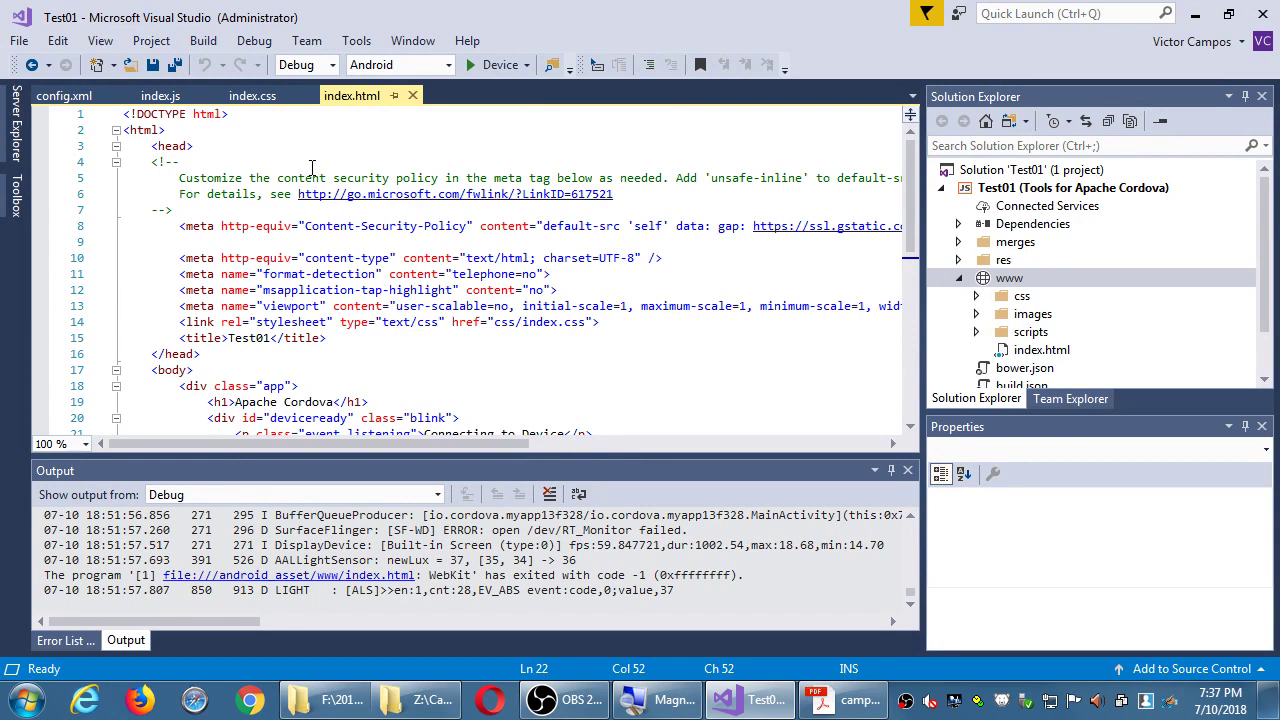
left_click(78, 97)
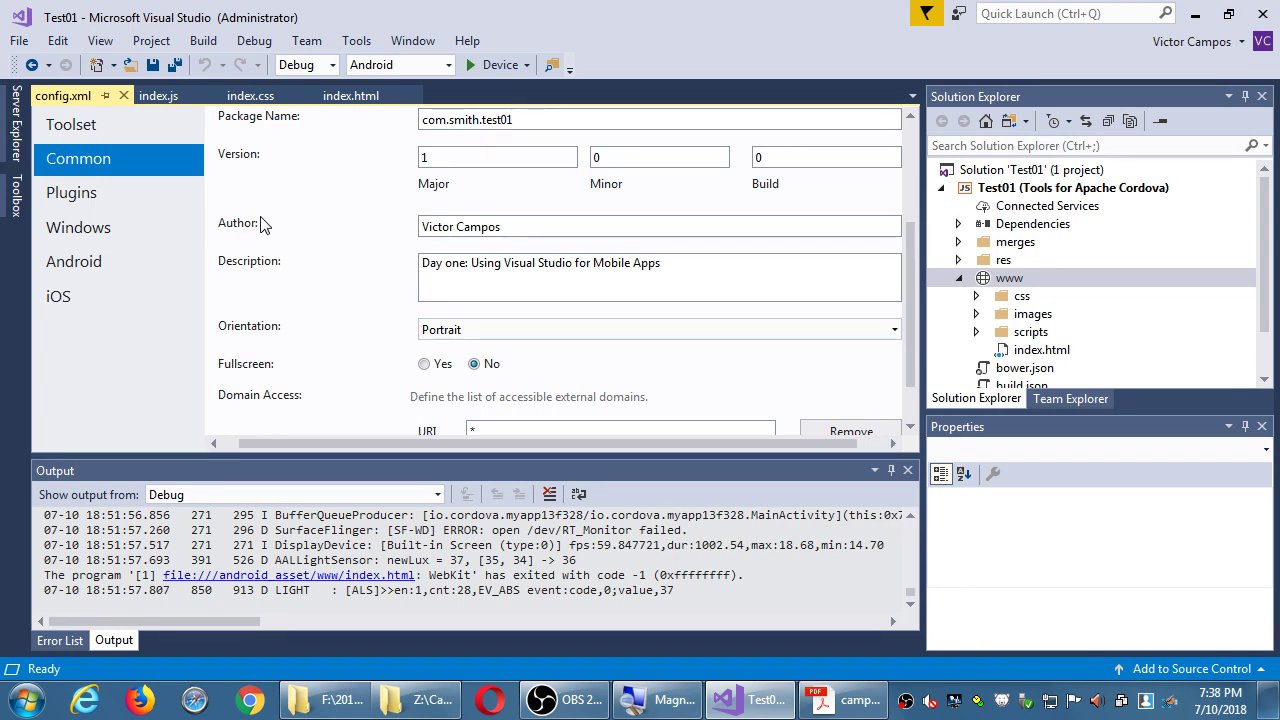
scroll(410, 305, "down", 2)
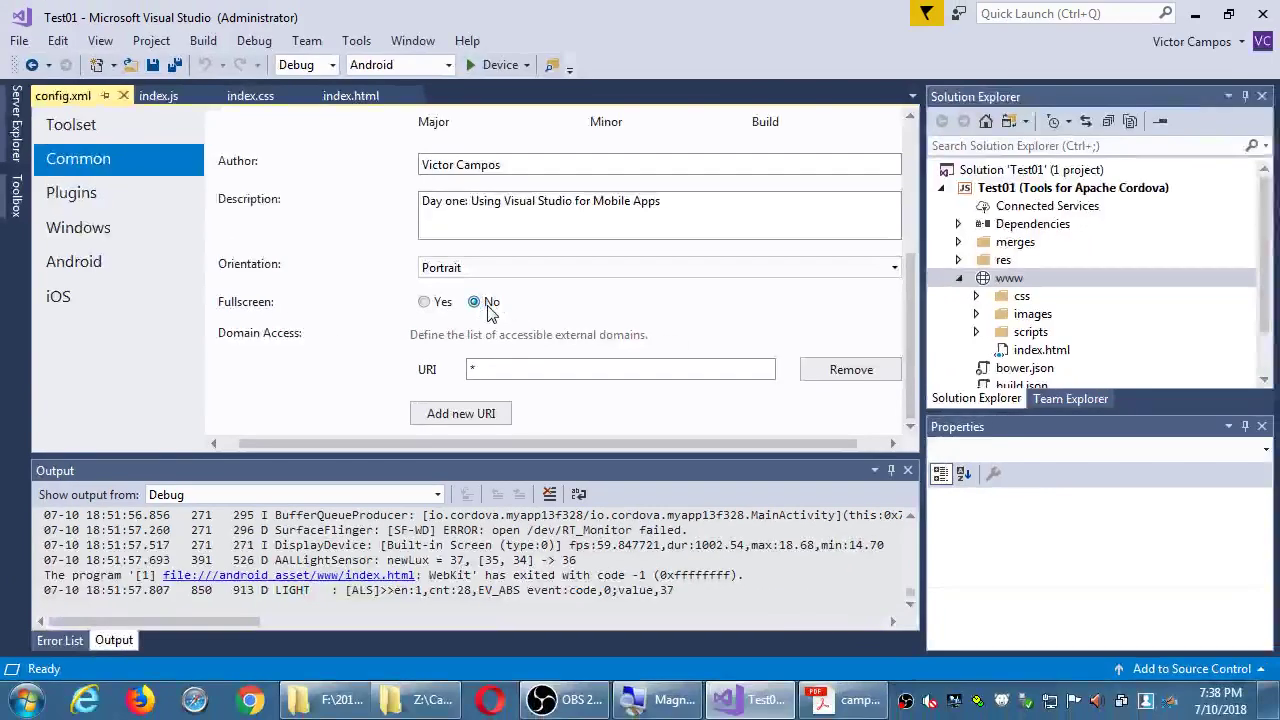
Step: Review the app description again and place the cursor in the display name
triple_click(706, 211)
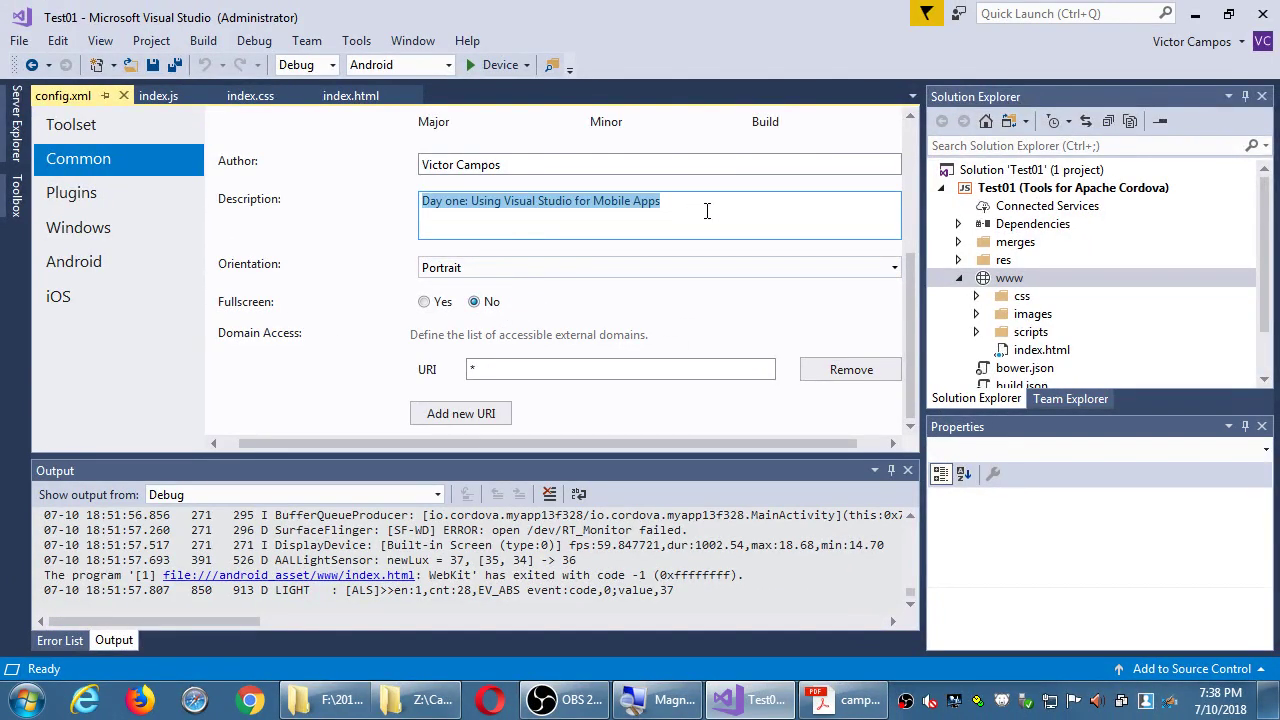
left_click(708, 211)
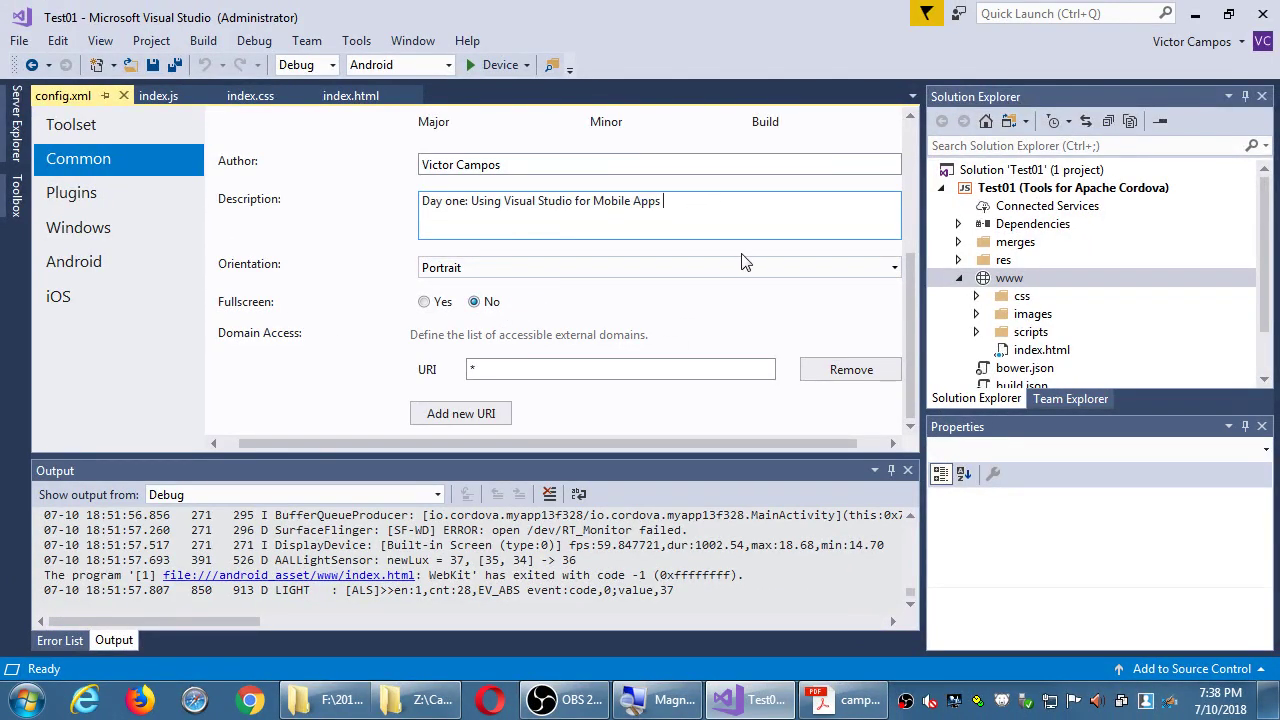
scroll(720, 270, "up", 5)
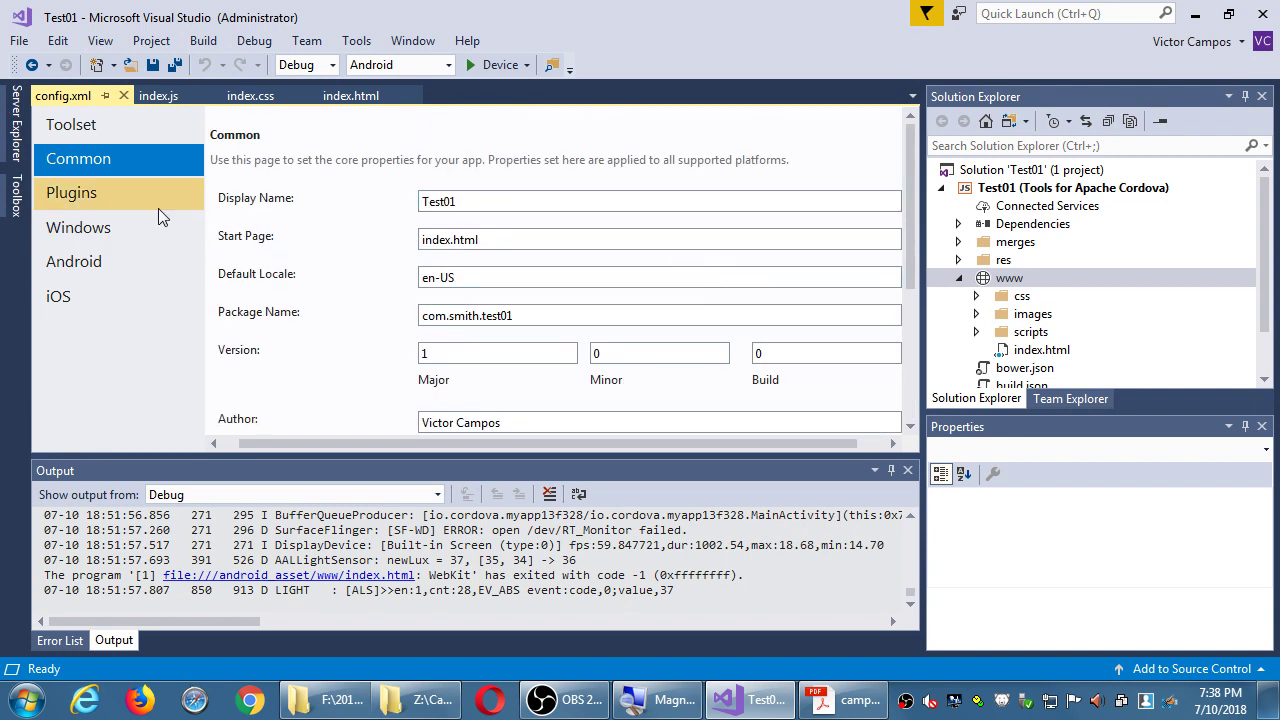
left_click(482, 202)
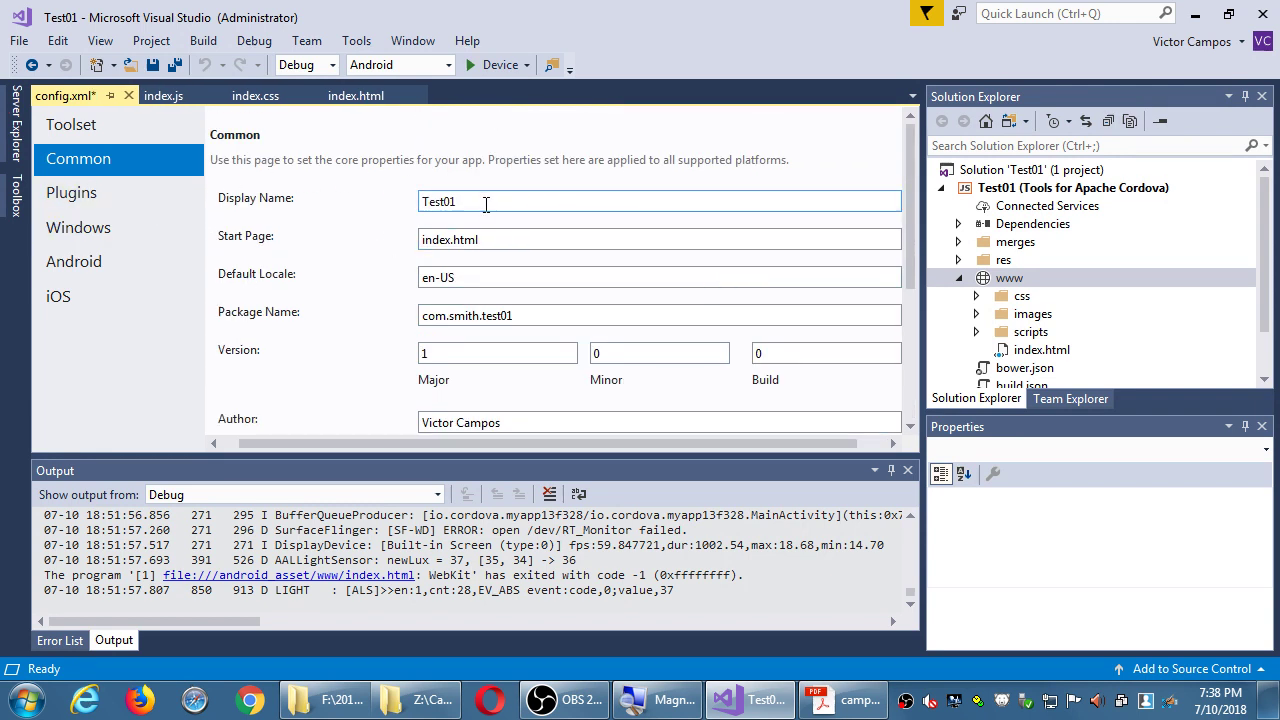
Step: Review the Common settings of config.xml from display name to domain access, and open the Plugins page
scroll(580, 334, "down", 5)
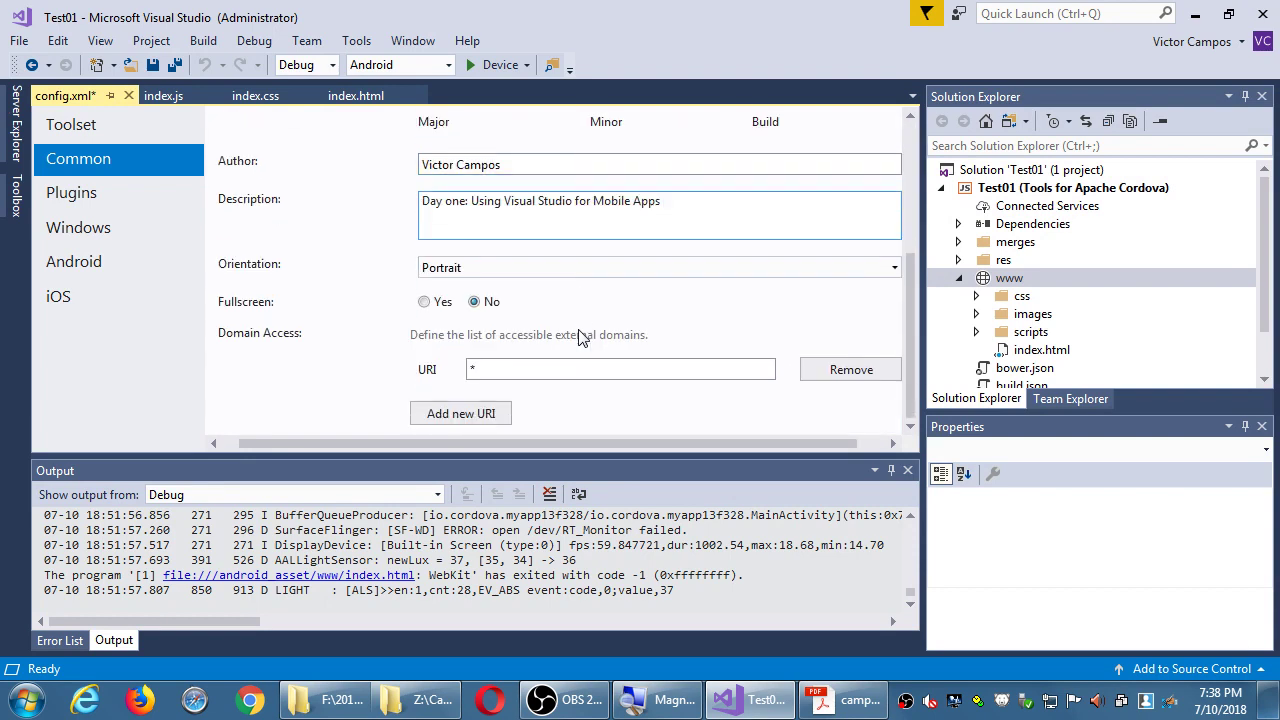
scroll(580, 337, "up", 2)
scroll(583, 337, "up", 3)
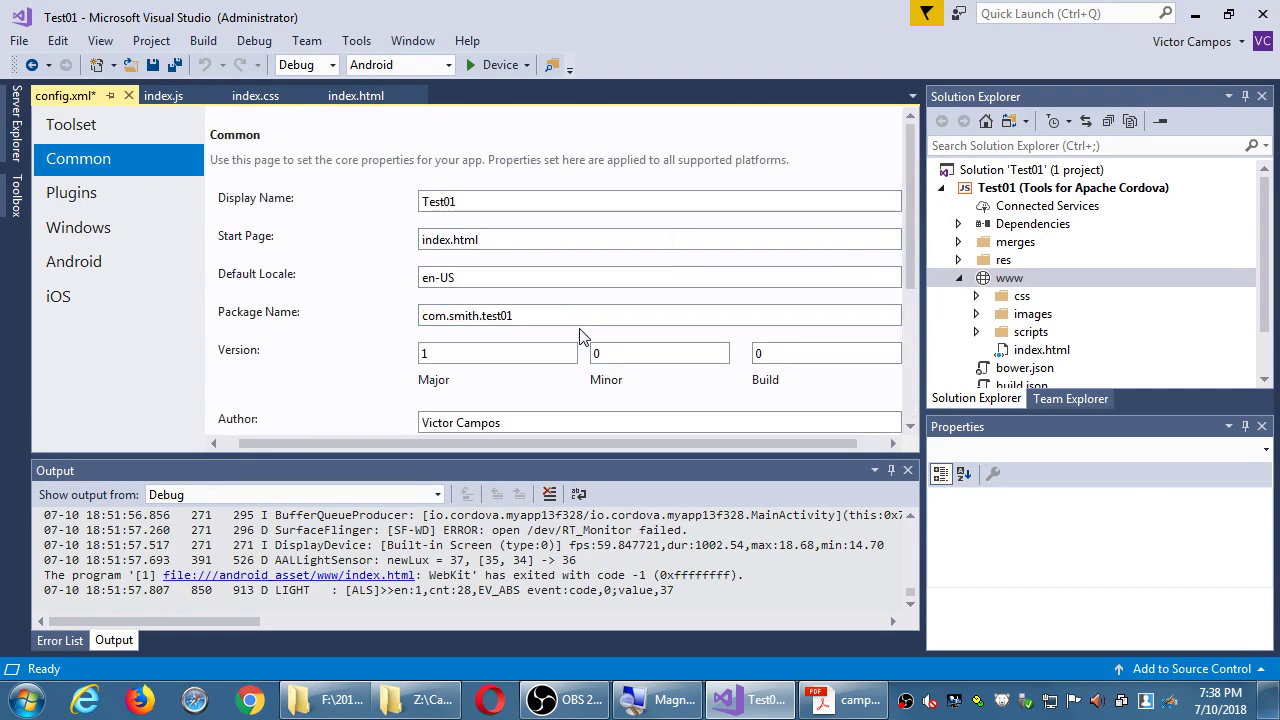
scroll(583, 337, "down", 5)
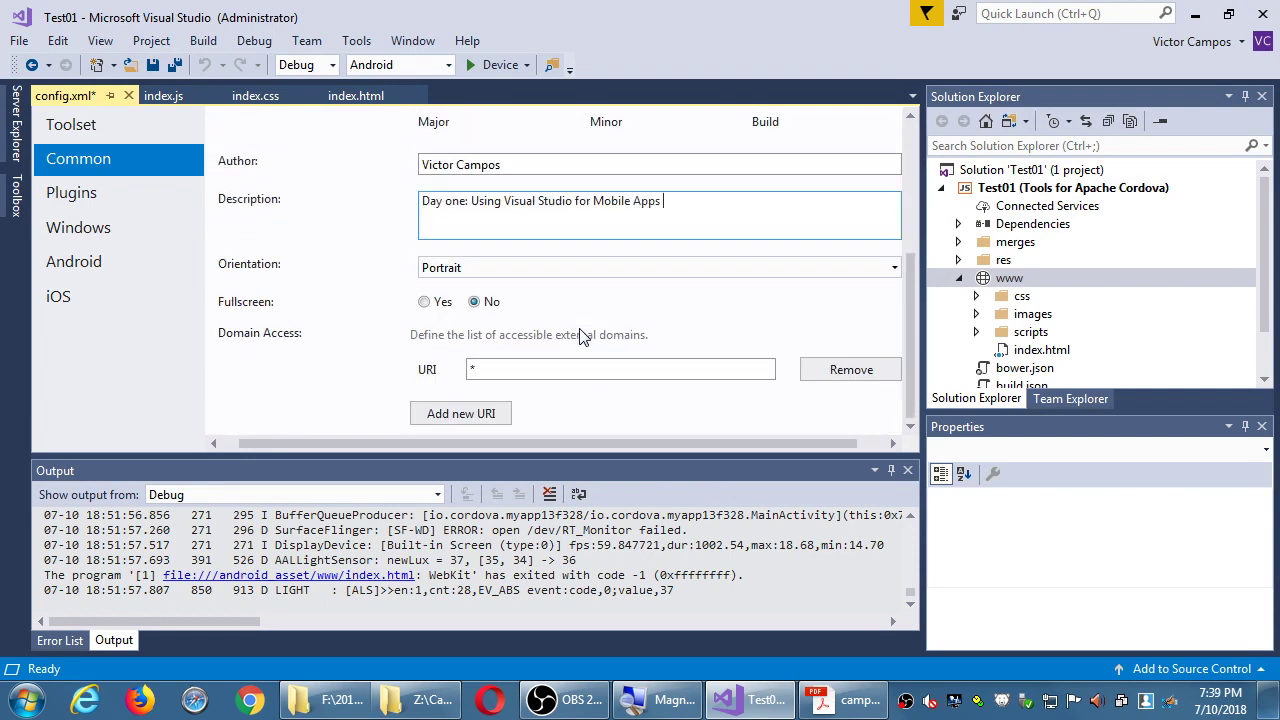
left_click(101, 203)
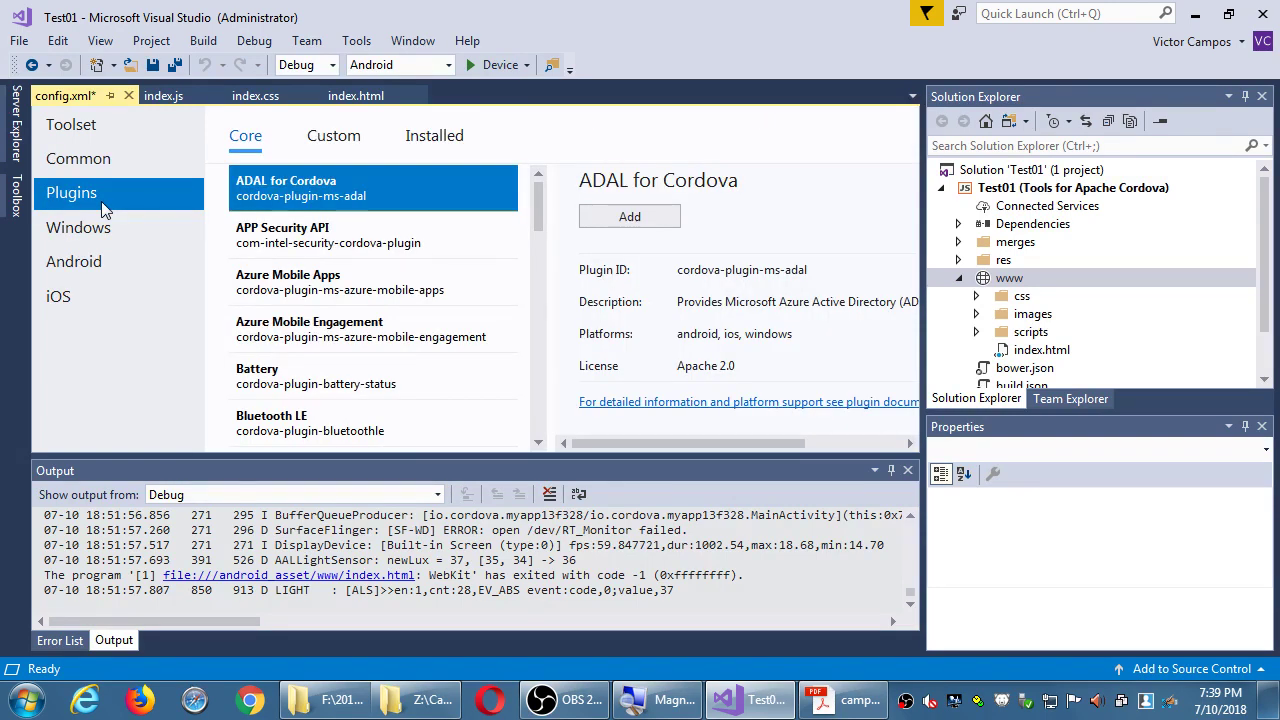
Step: Check the config.xml section of the project anatomy PDF in Adobe Acrobat, and return to Visual Studio to save config.xml
left_click(848, 700)
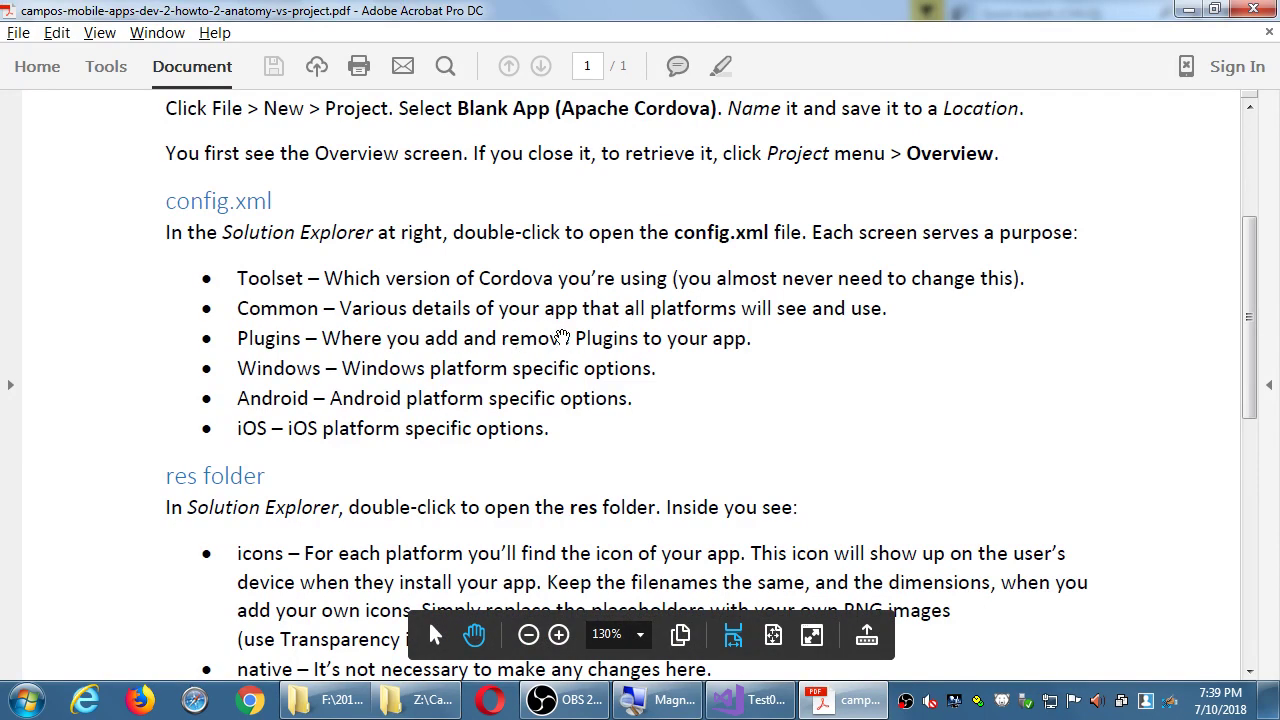
scroll(598, 304, "down", 1)
scroll(598, 304, "up", 1)
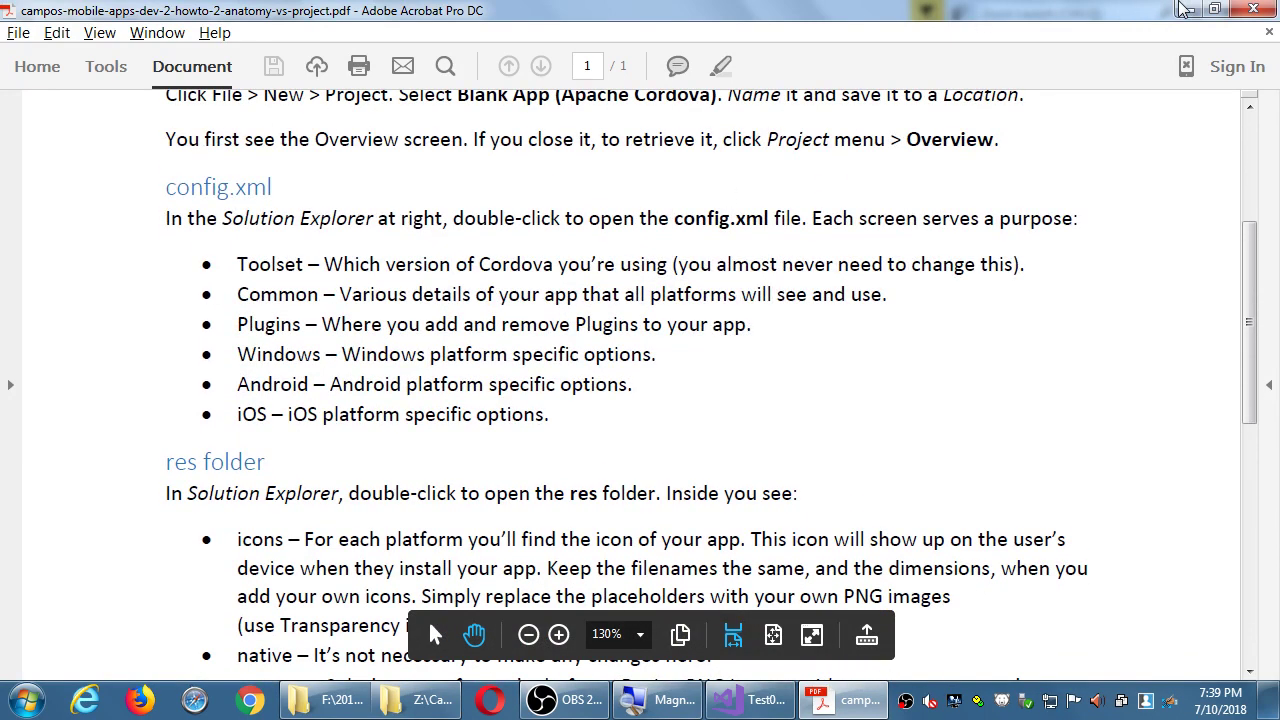
left_click(1188, 9)
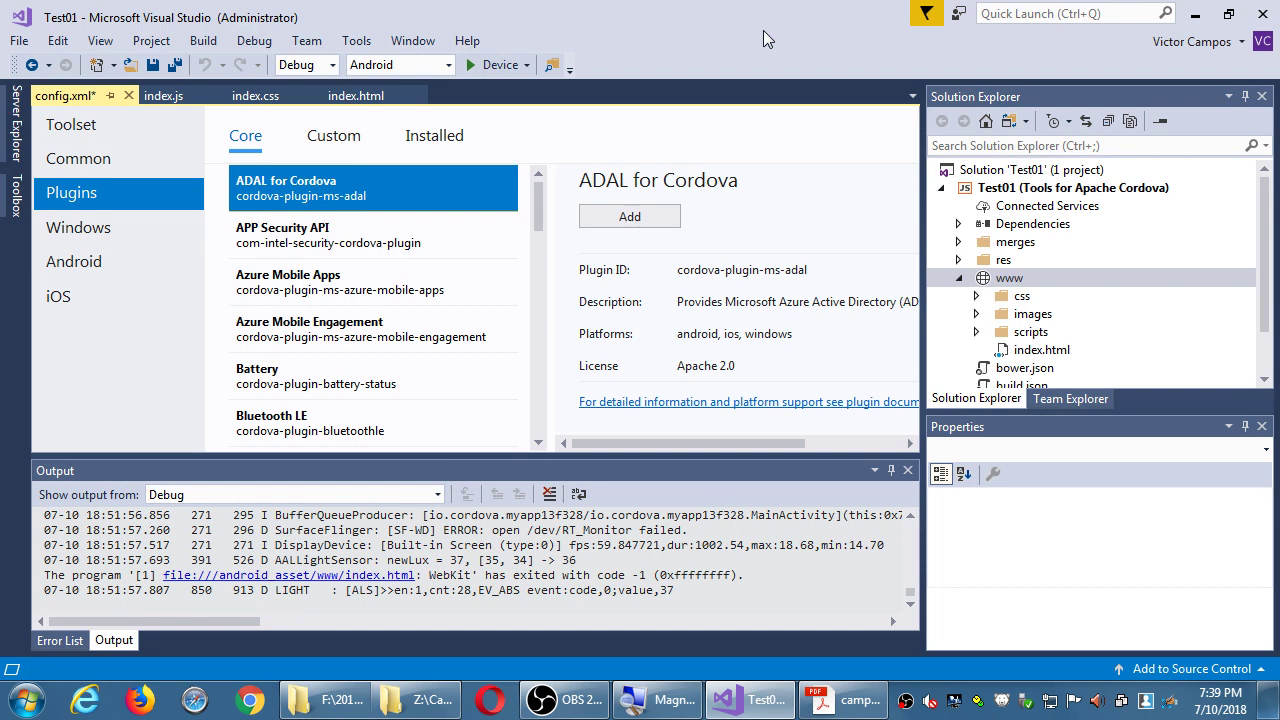
key("ctrl+s")
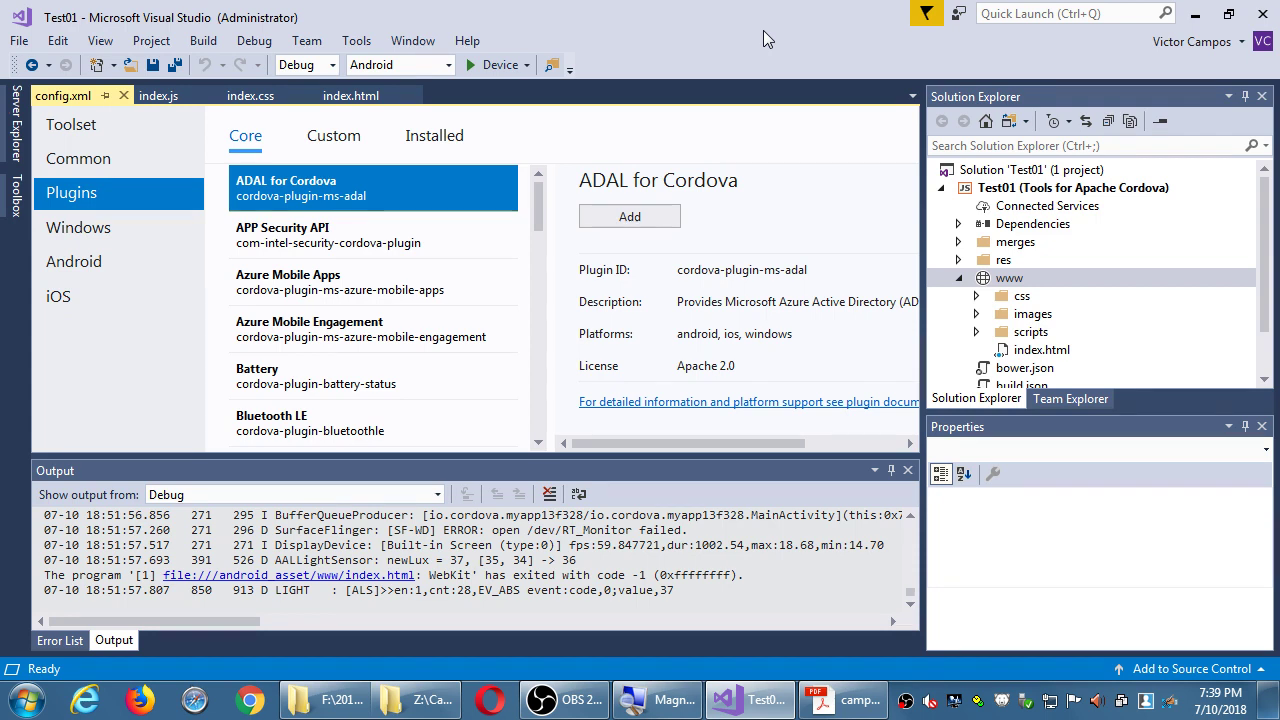
Step: Look at the Battery and Camera core plugins, and open the Camera plugin's detailed documentation to view its introduction
left_click(404, 391)
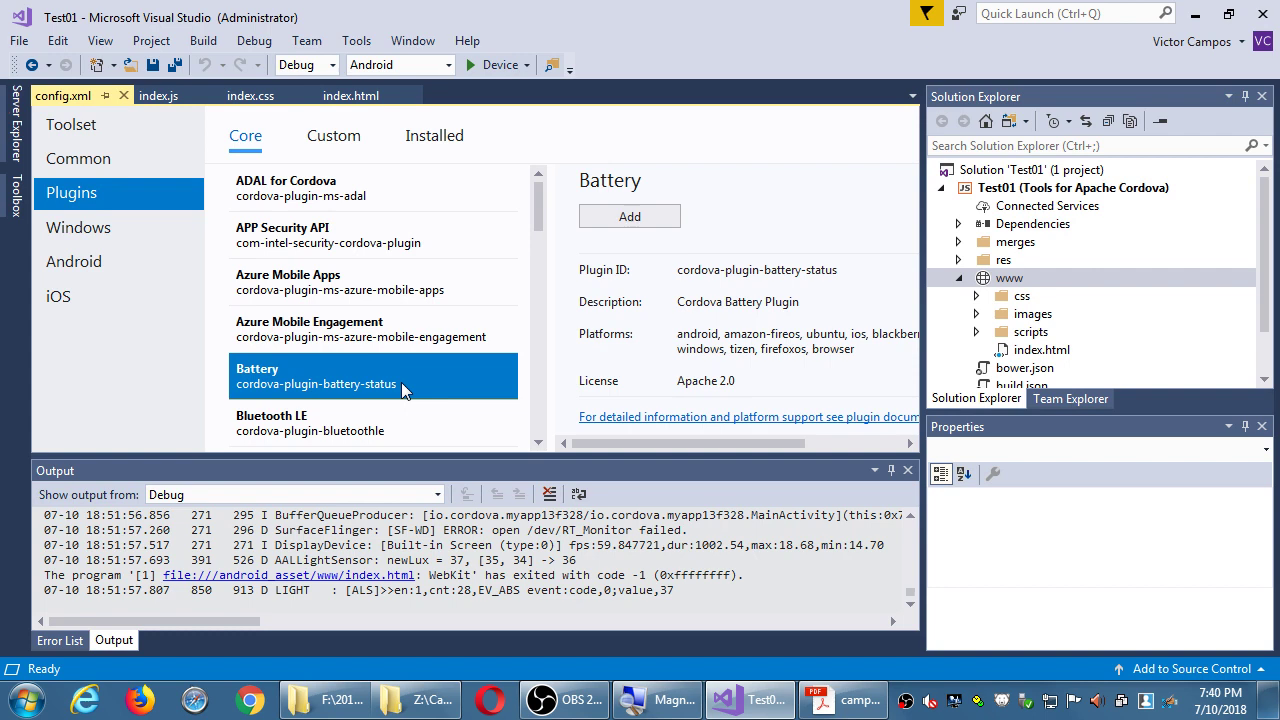
scroll(401, 385, "down", 3)
left_click(367, 344)
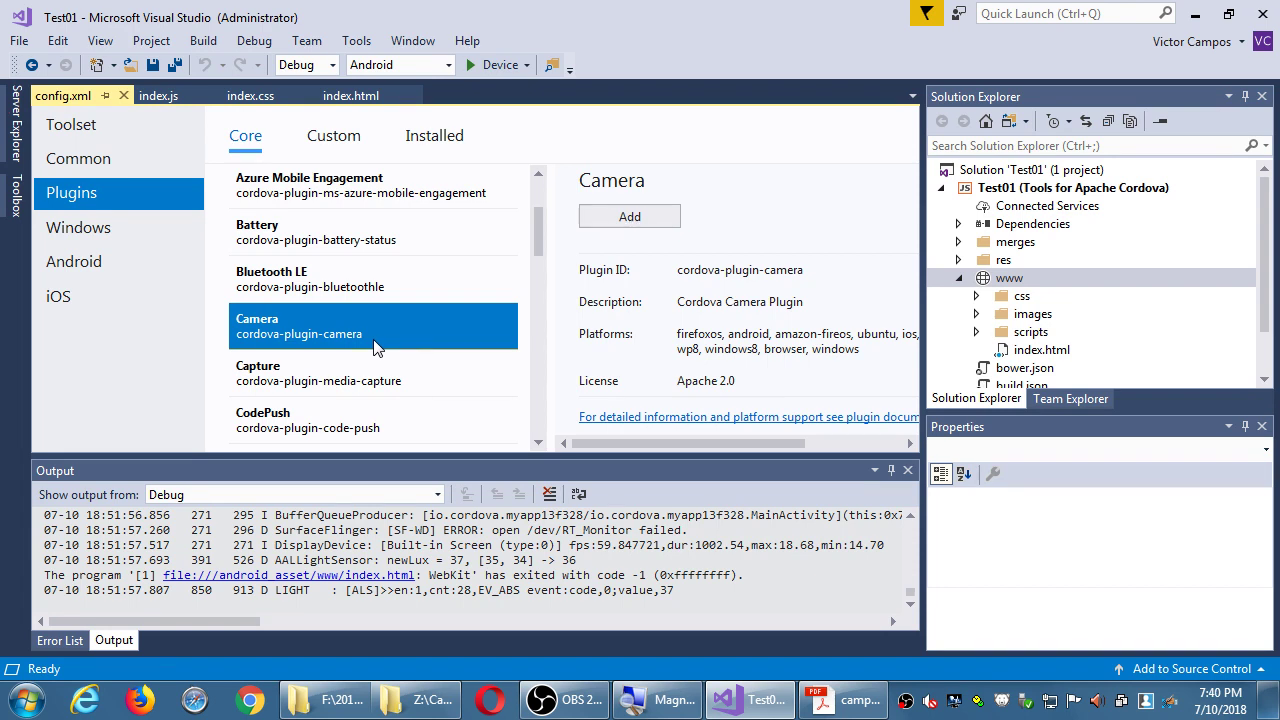
left_click(595, 418)
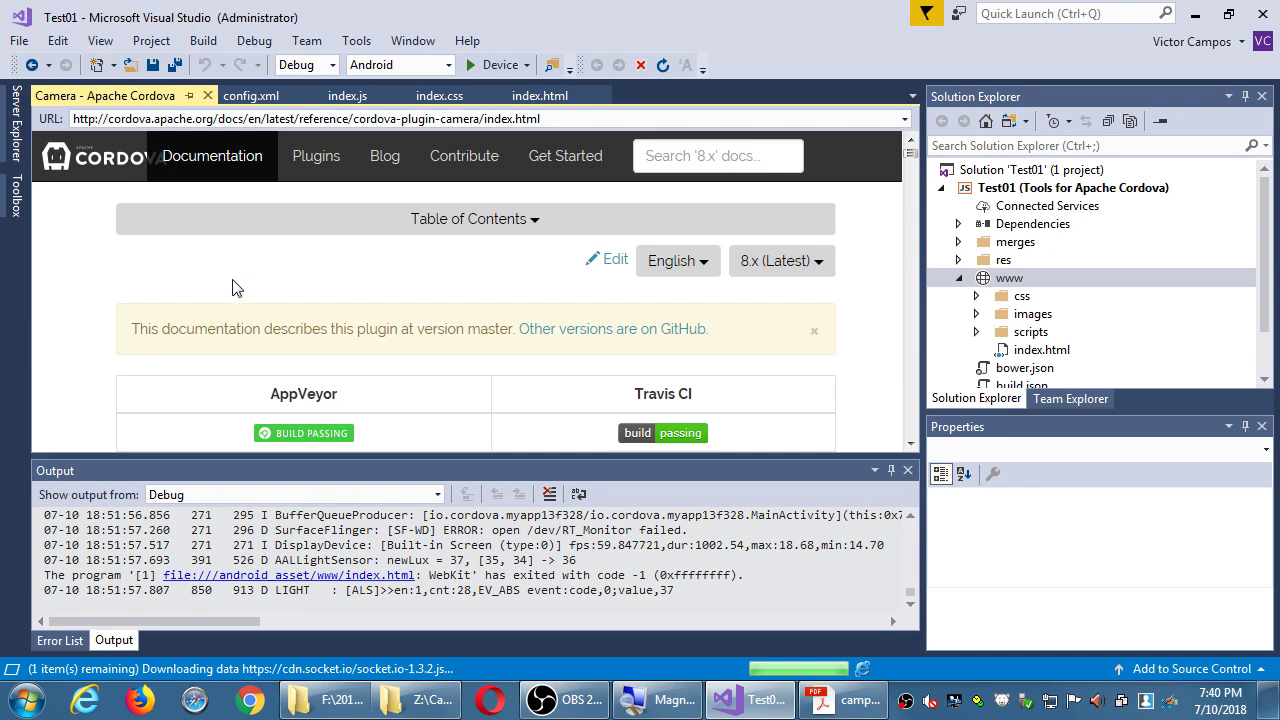
scroll(171, 311, "down", 1)
scroll(171, 311, "down", 6)
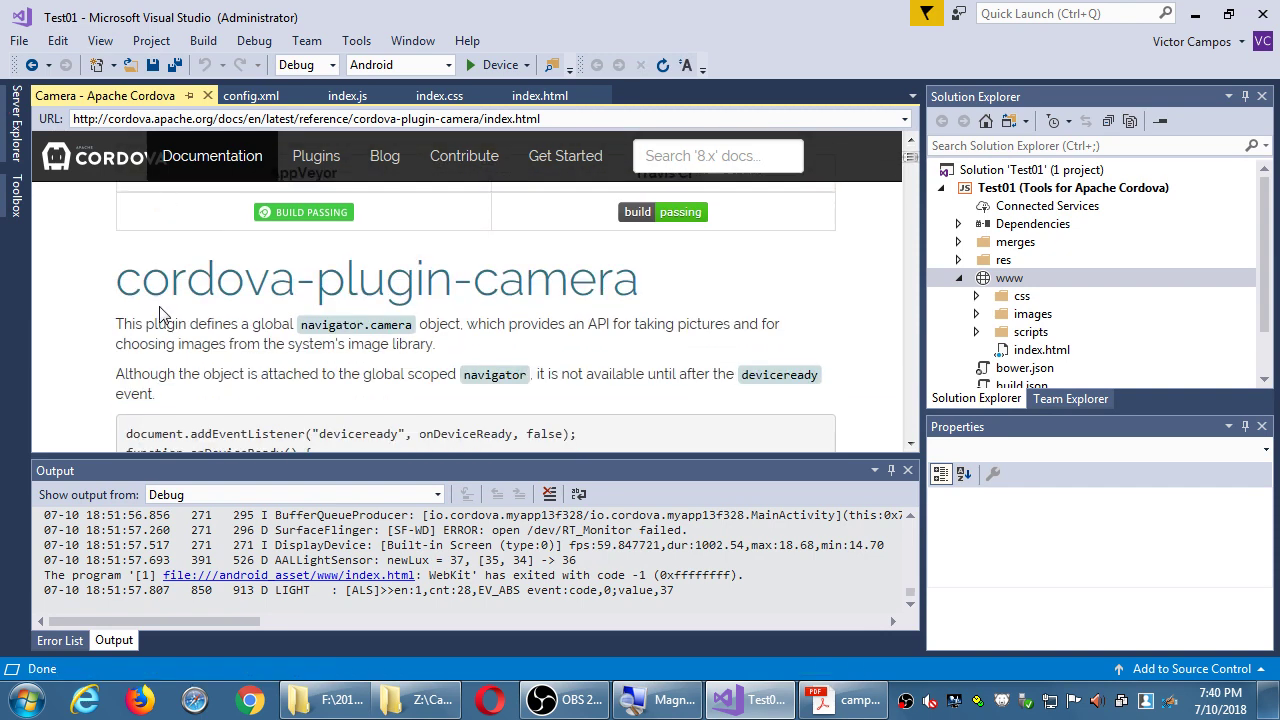
scroll(155, 312, "up", 6)
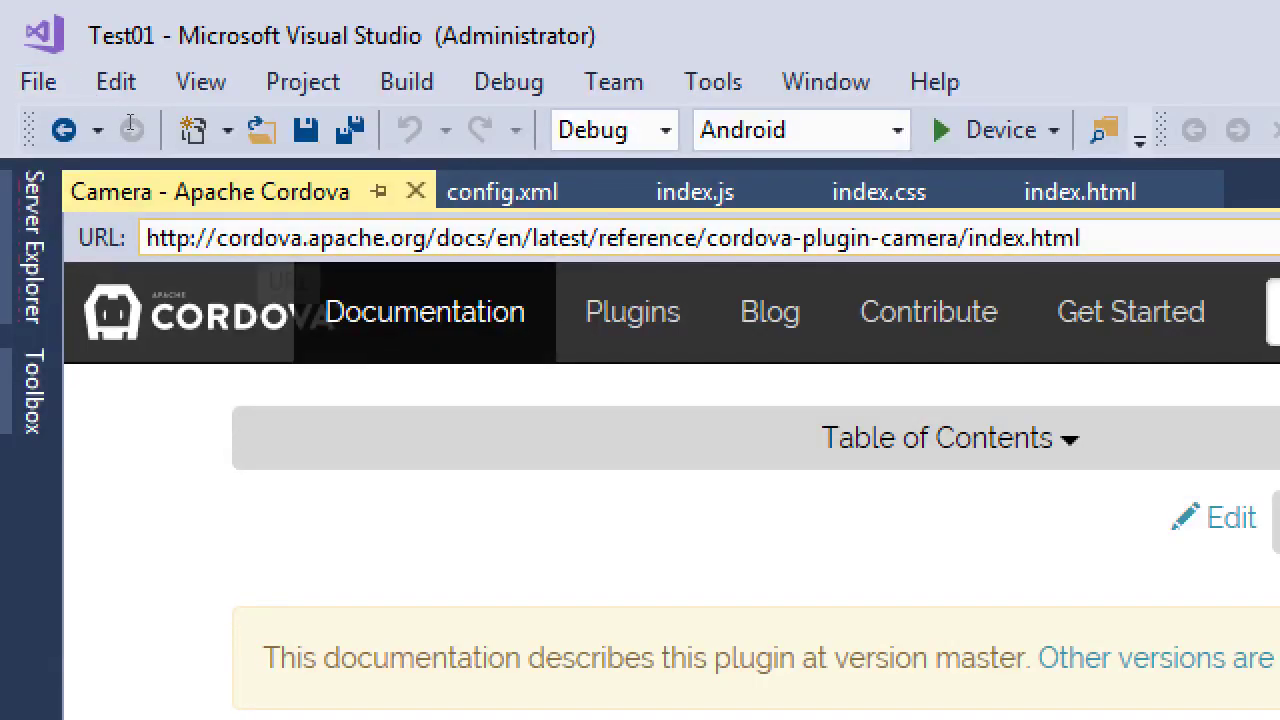
Step: Examine the web address of the Camera documentation page by moving the text cursor through its domain part
left_click(250, 238)
left_click(250, 238)
key("Right")
key("Right")
key("Right")
key("Right")
key("Right")
key("Right")
key("Right")
key("Right")
key("Right")
key("Right")
key("Right")
key("Right")
key("Right")
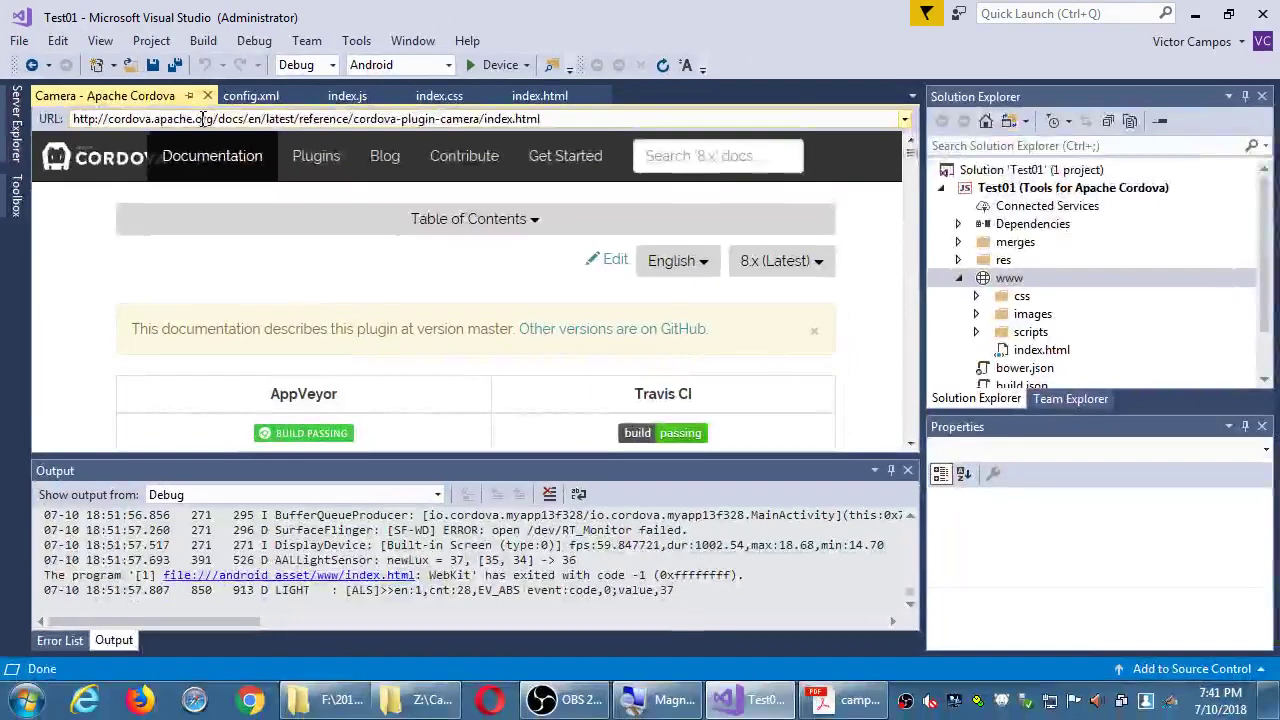
Step: Read the cordova-plugin-camera introduction, its deviceready code sample, and the Installation and How to Contribute sections
scroll(150, 260, "down", 3)
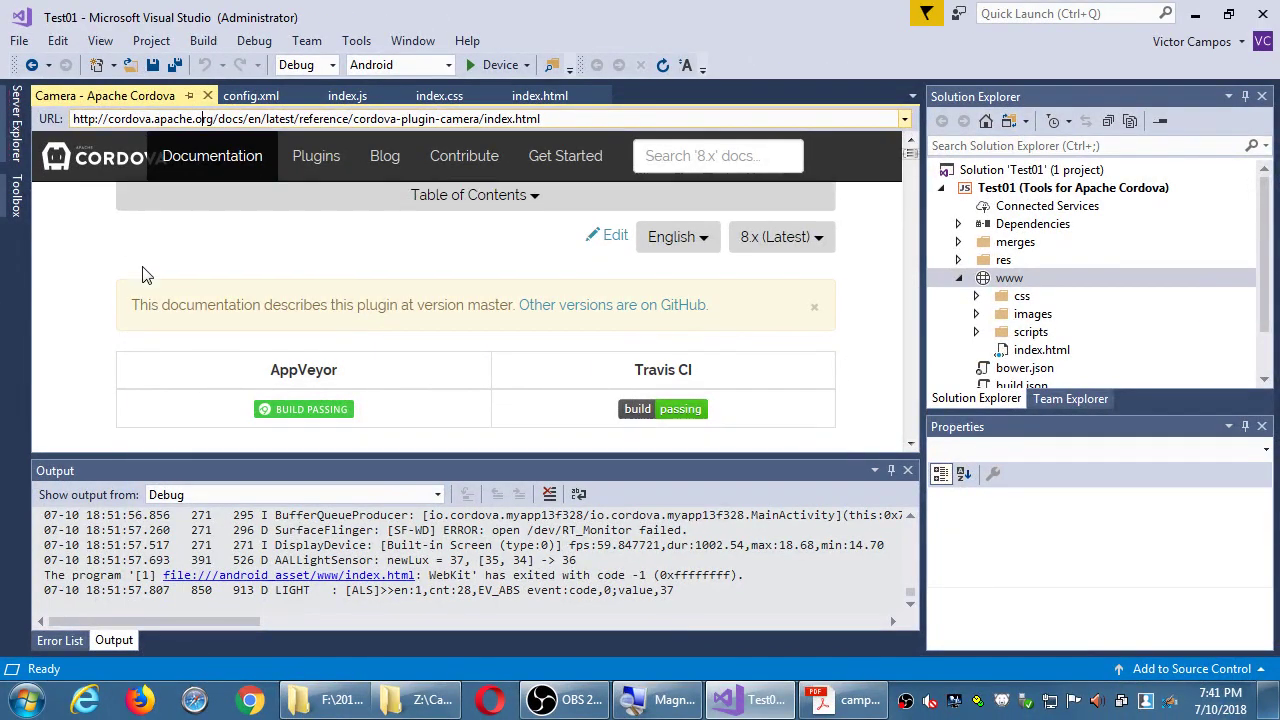
scroll(138, 236, "down", 2)
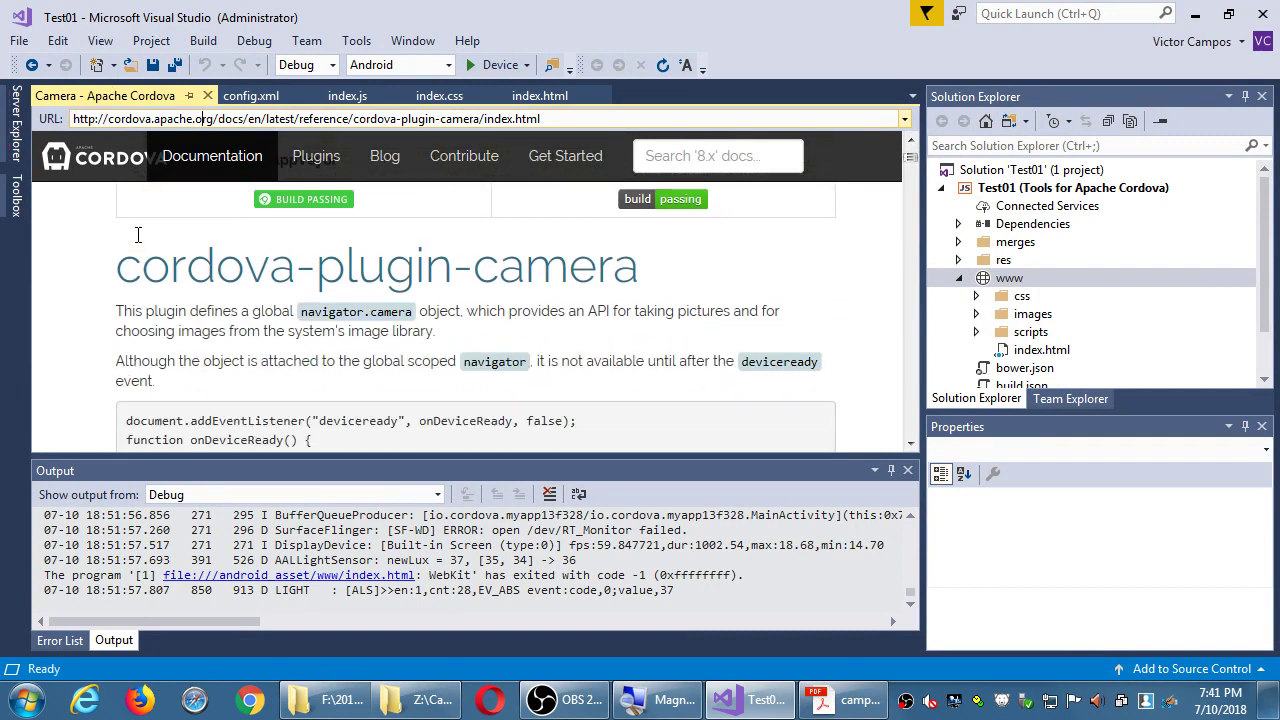
scroll(138, 242, "down", 1)
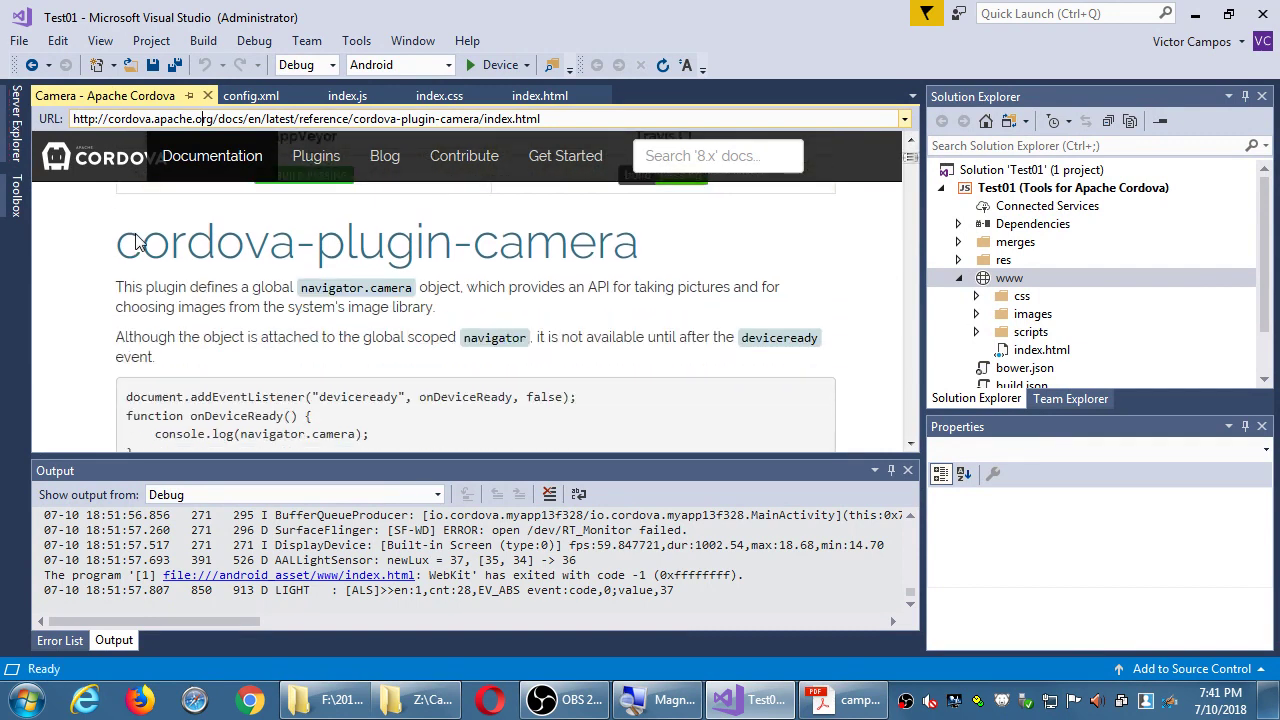
scroll(138, 242, "down", 1)
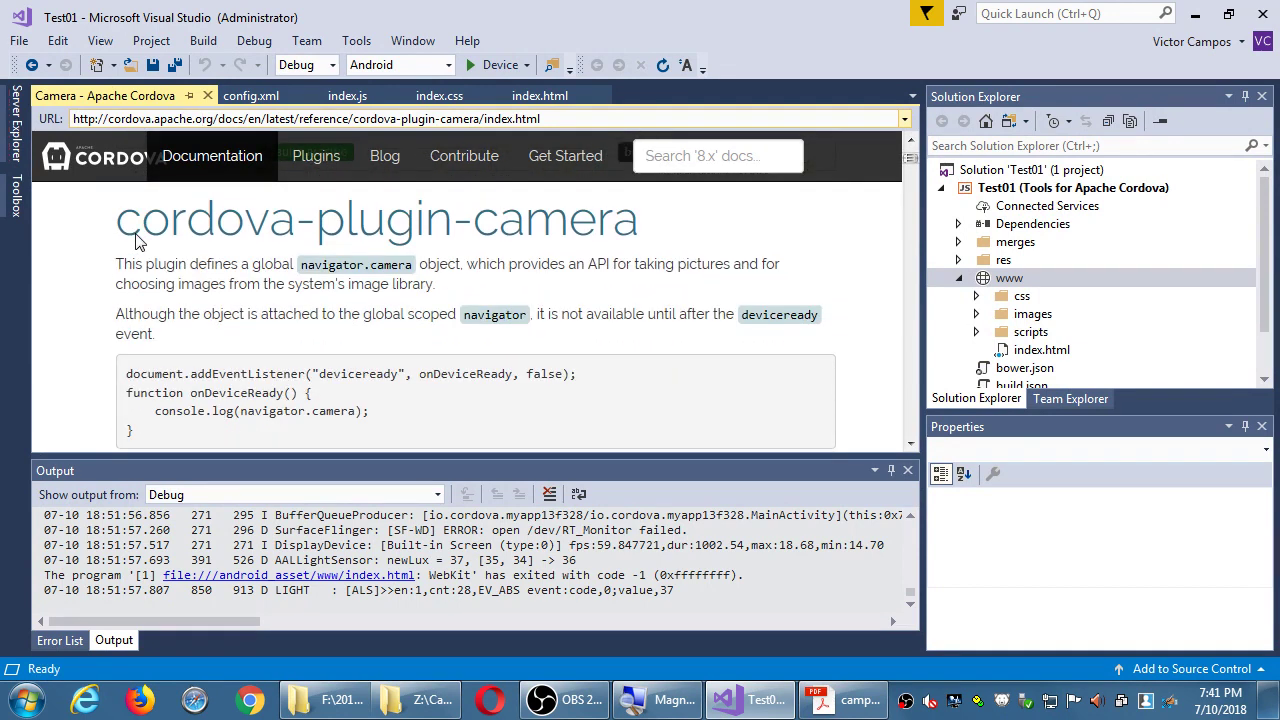
scroll(138, 242, "down", 1)
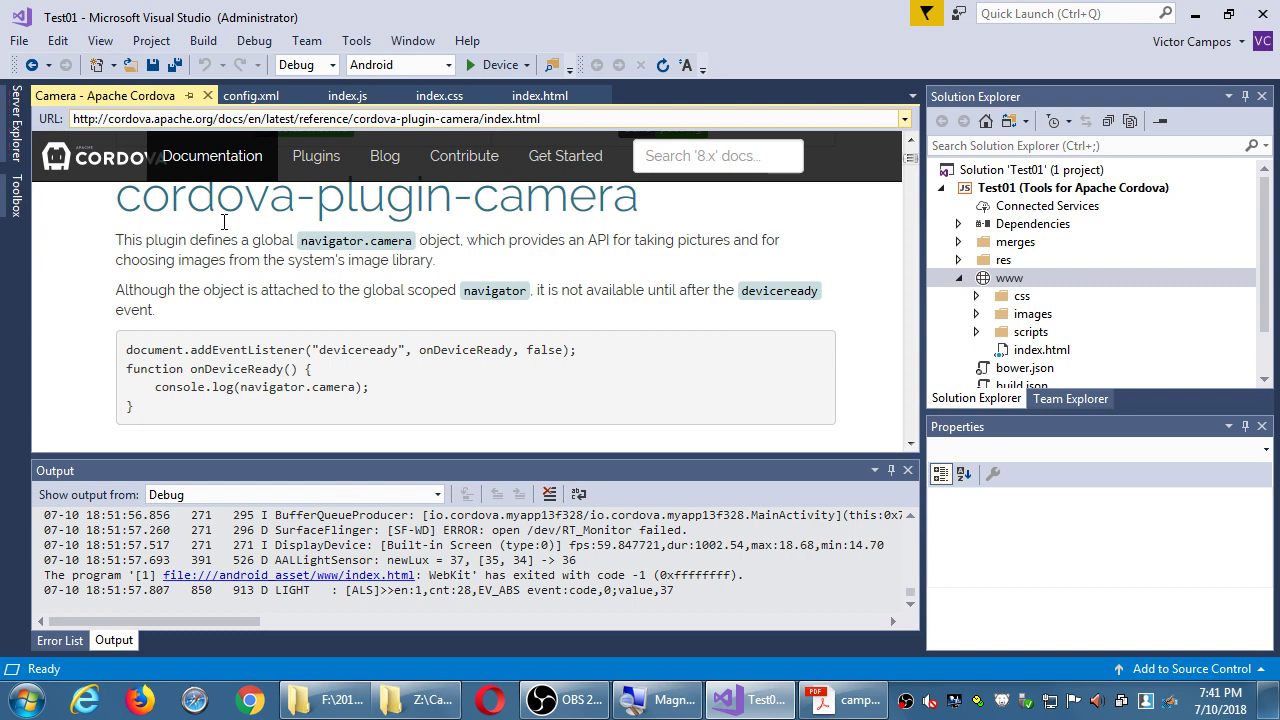
scroll(224, 338, "down", 3)
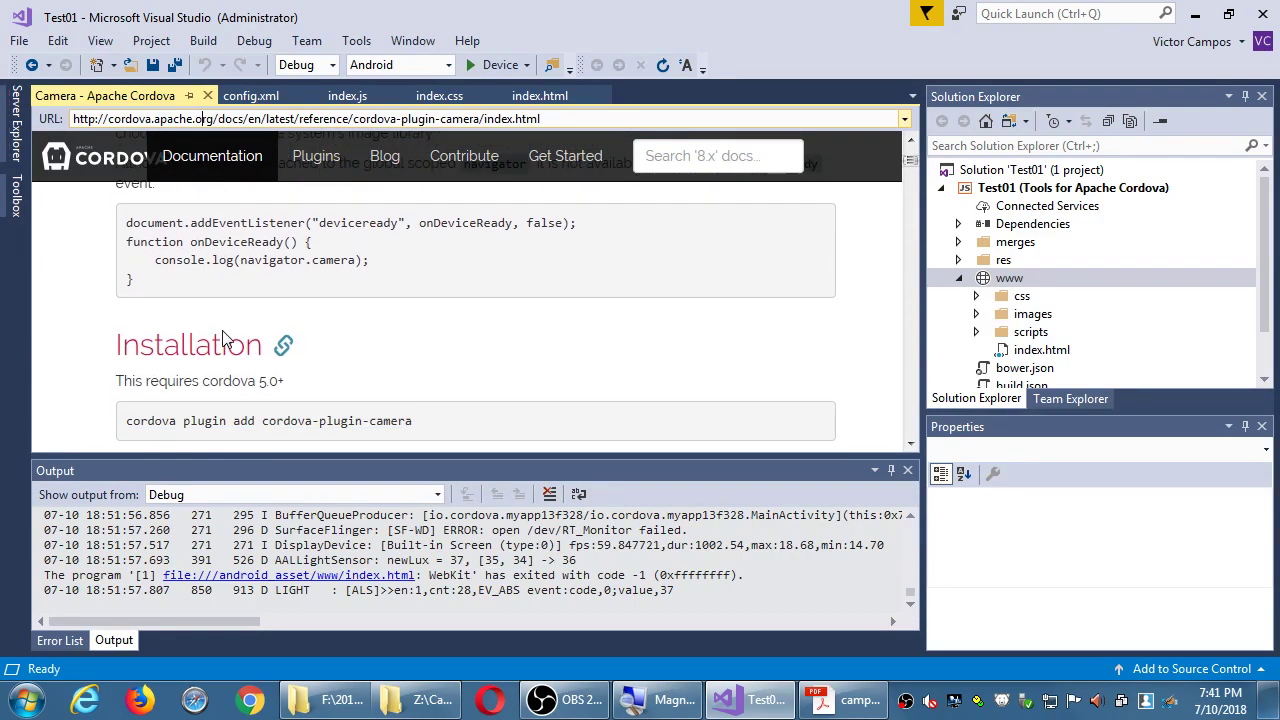
scroll(224, 338, "down", 4)
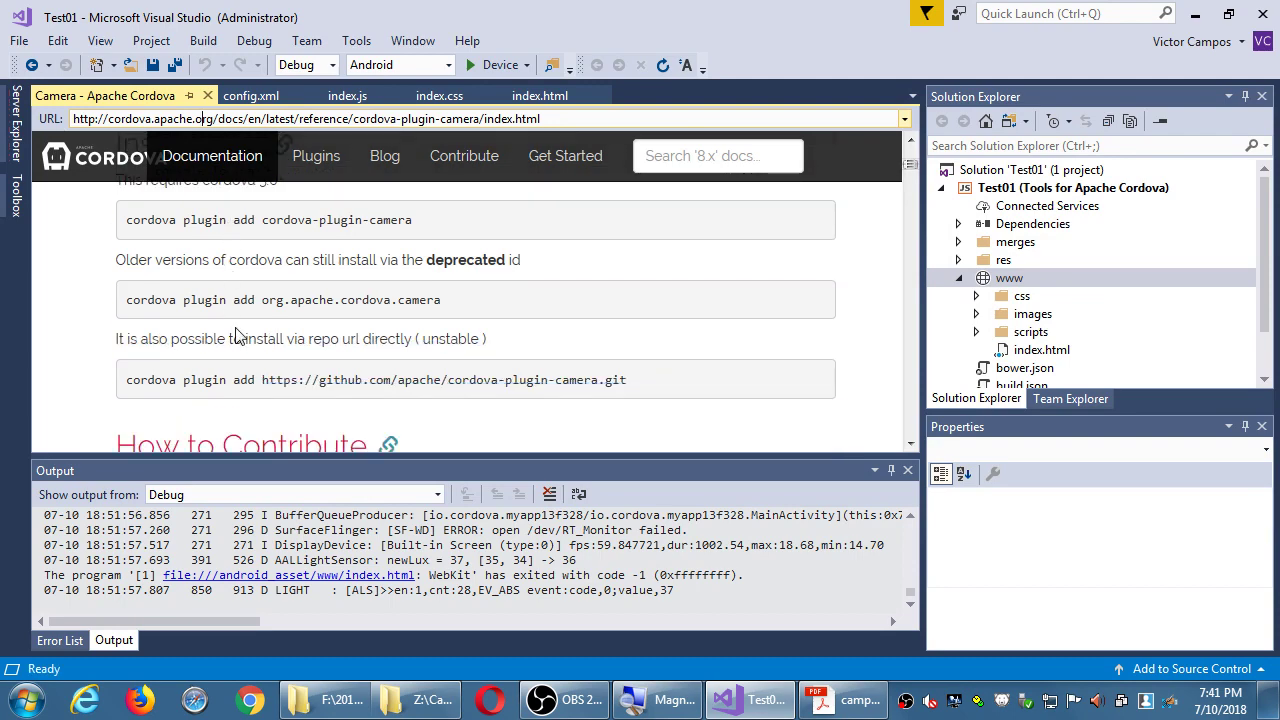
scroll(238, 336, "down", 6)
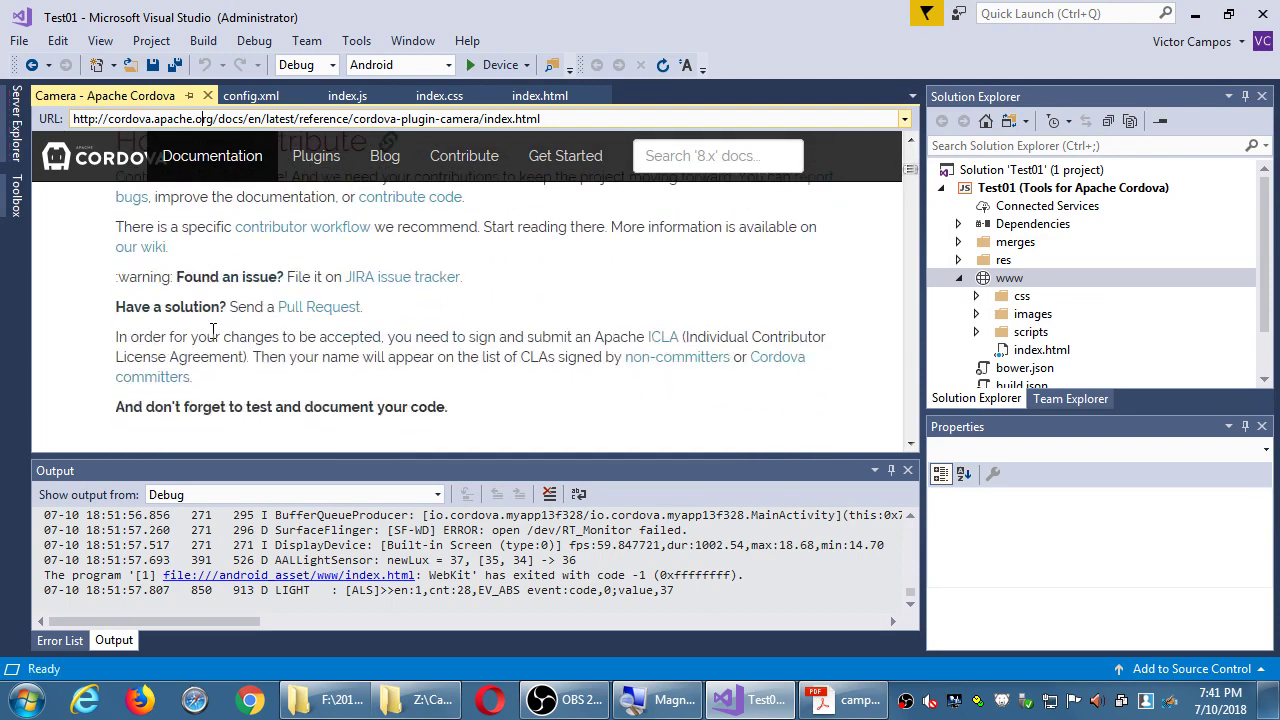
Step: Skim the usage descriptions and API Reference down to the camera.getPicture parameters and example
scroll(218, 336, "down", 12)
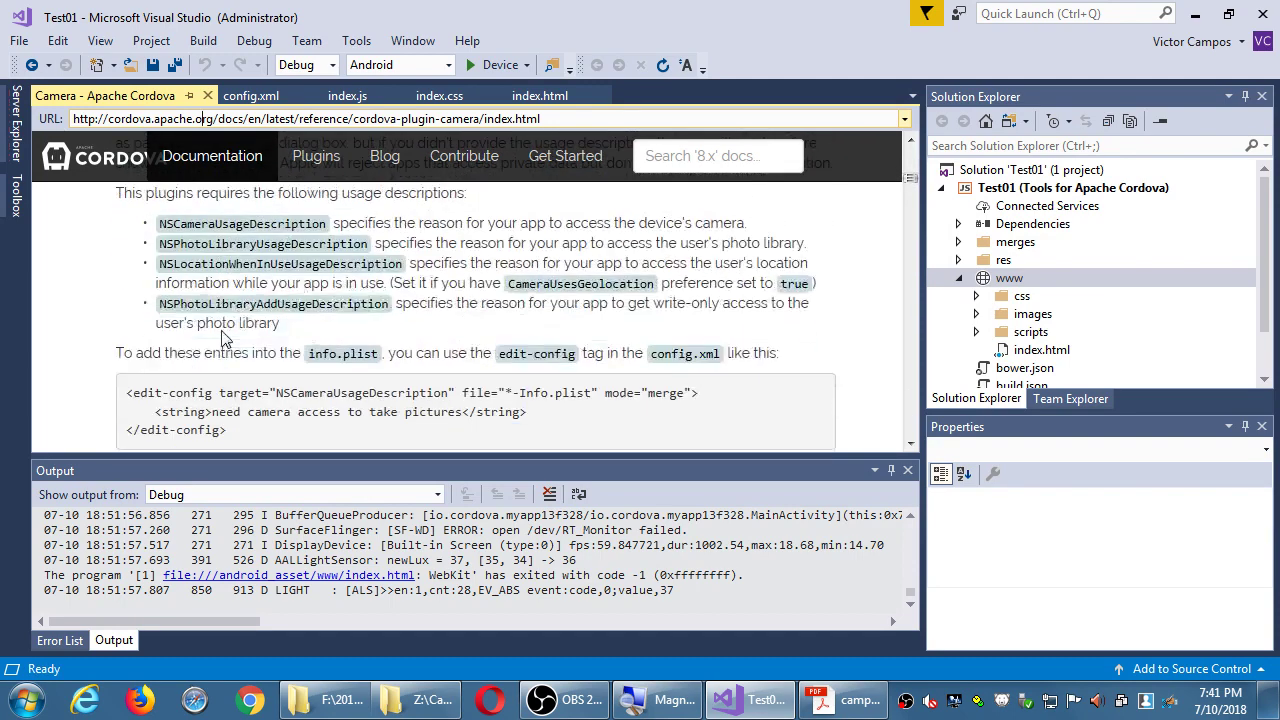
scroll(224, 338, "down", 10)
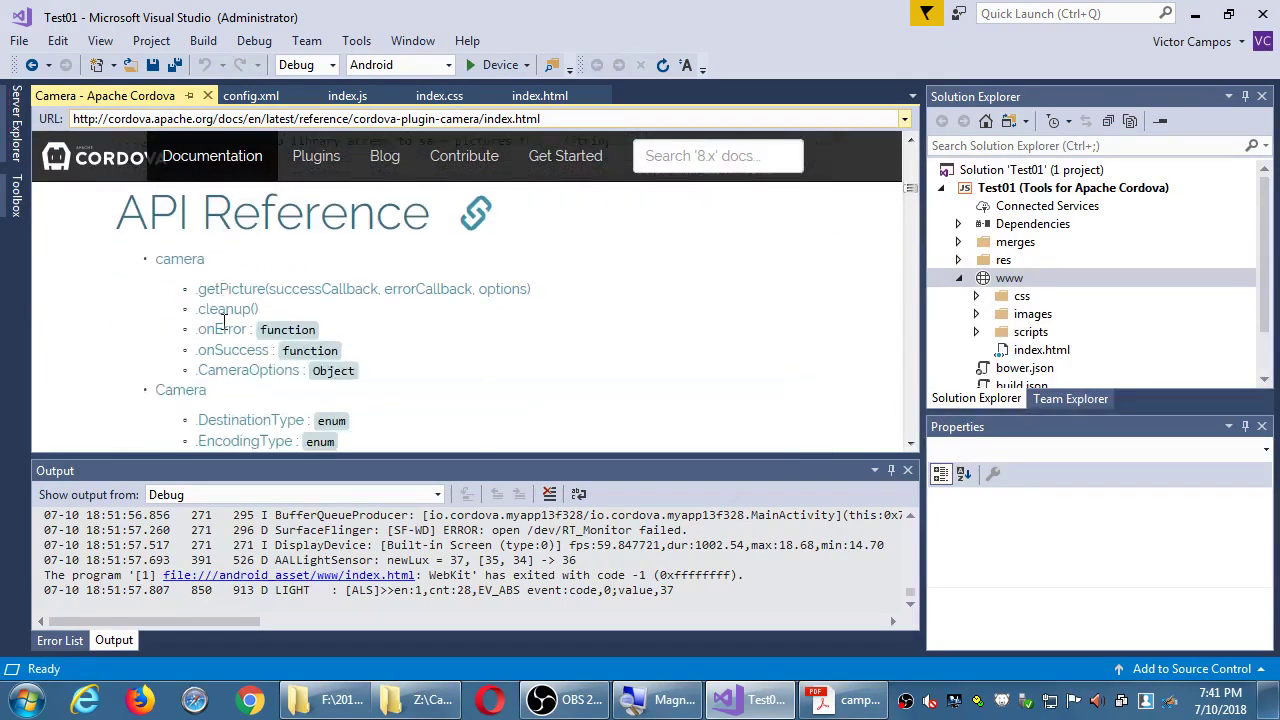
scroll(224, 320, "down", 10)
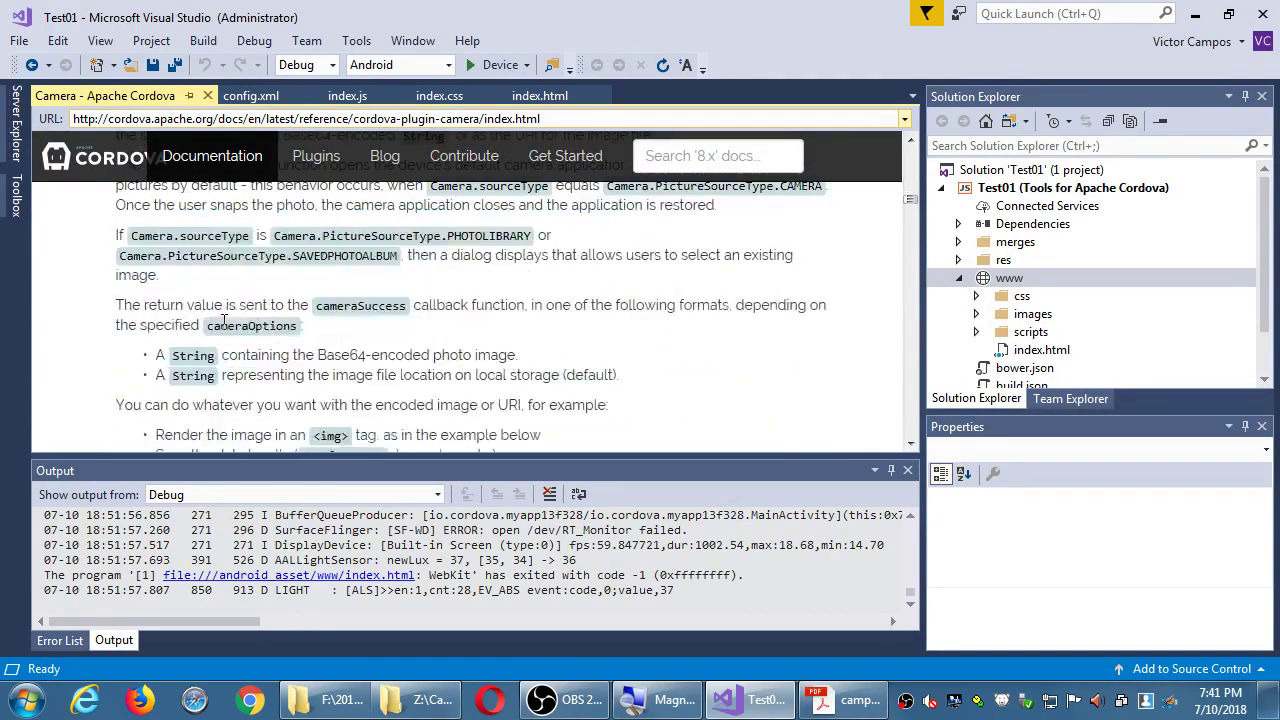
scroll(224, 320, "down", 10)
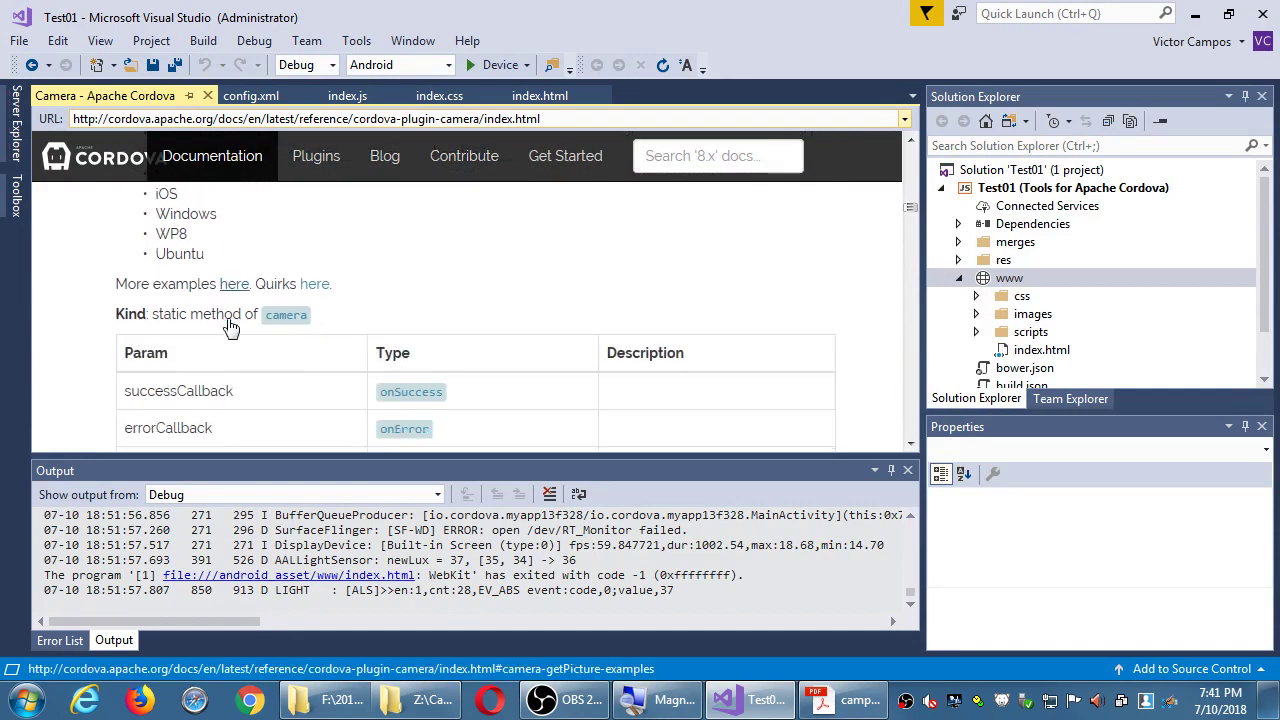
scroll(229, 327, "down", 5)
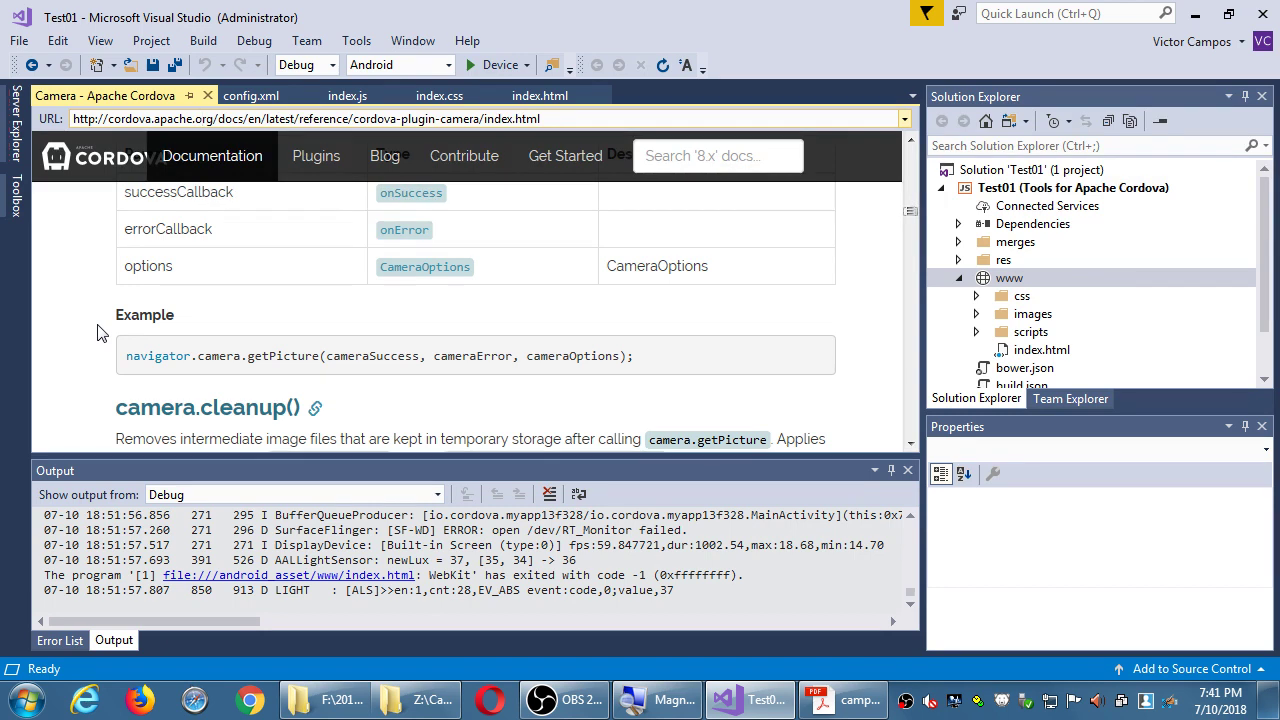
Step: Check the supported platforms of camera.getPicture and return to its parameter table
scroll(97, 333, "up", 6)
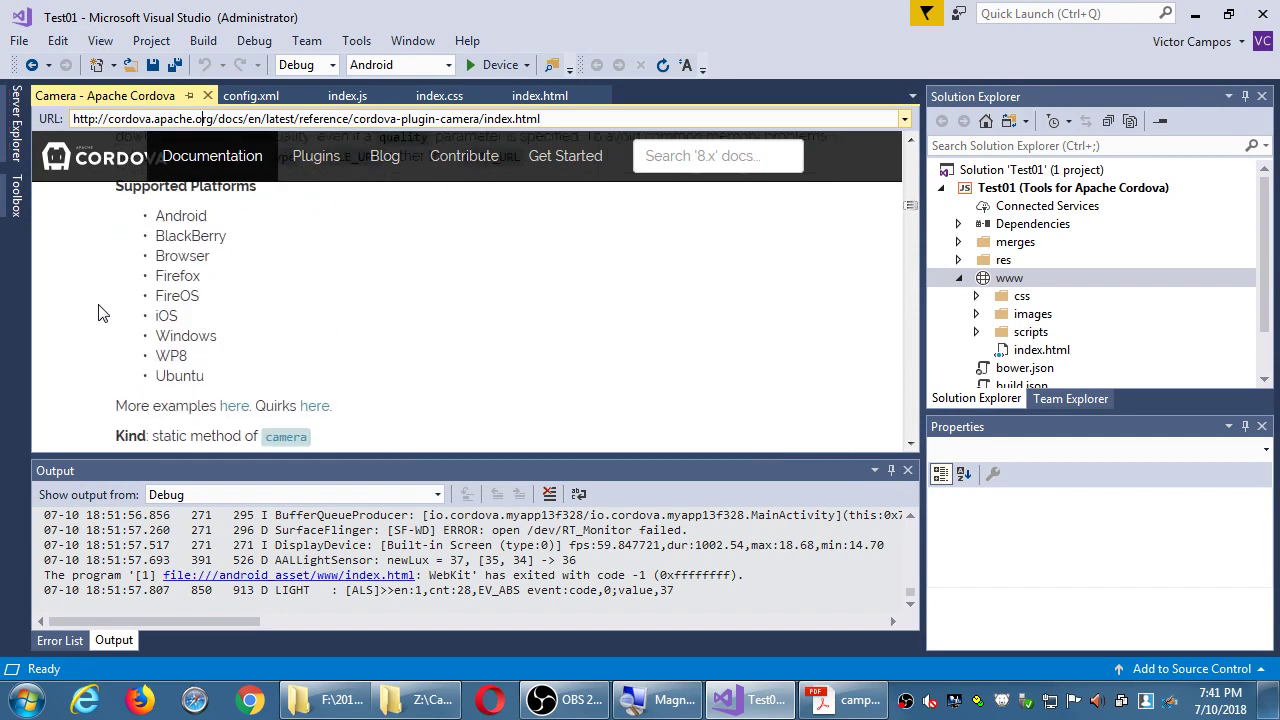
scroll(98, 313, "down", 3)
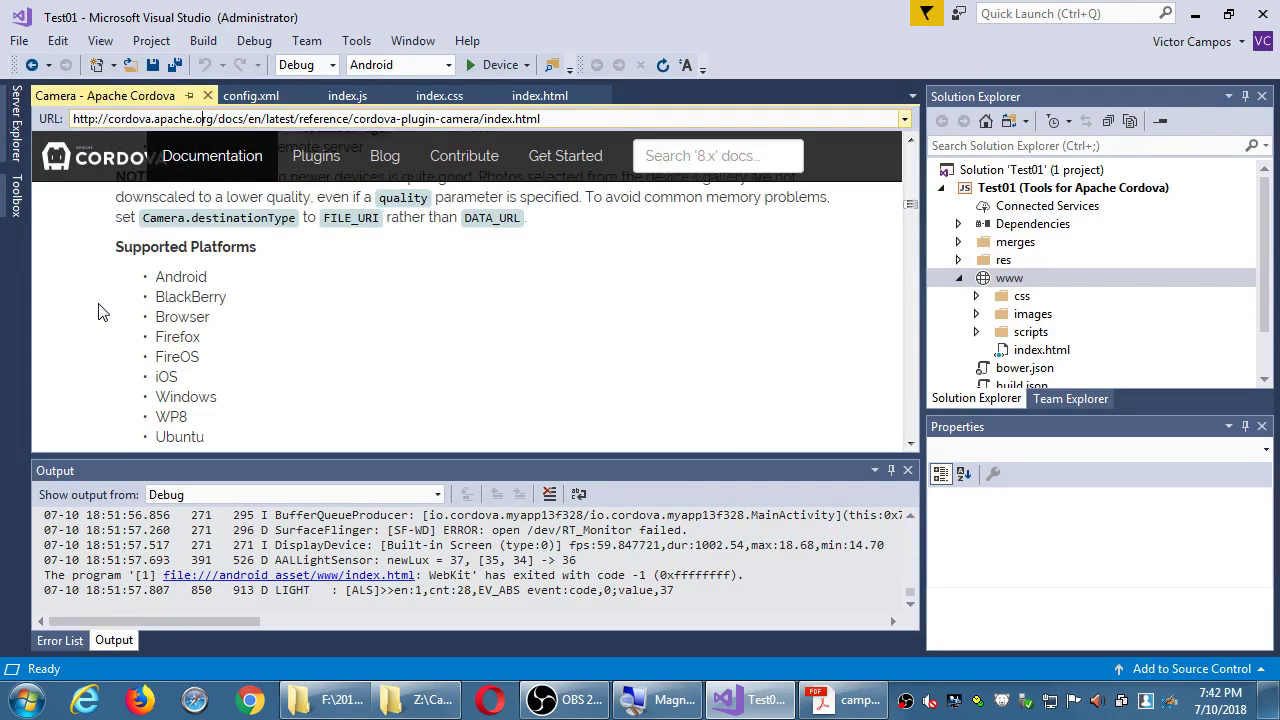
scroll(100, 305, "down", 3)
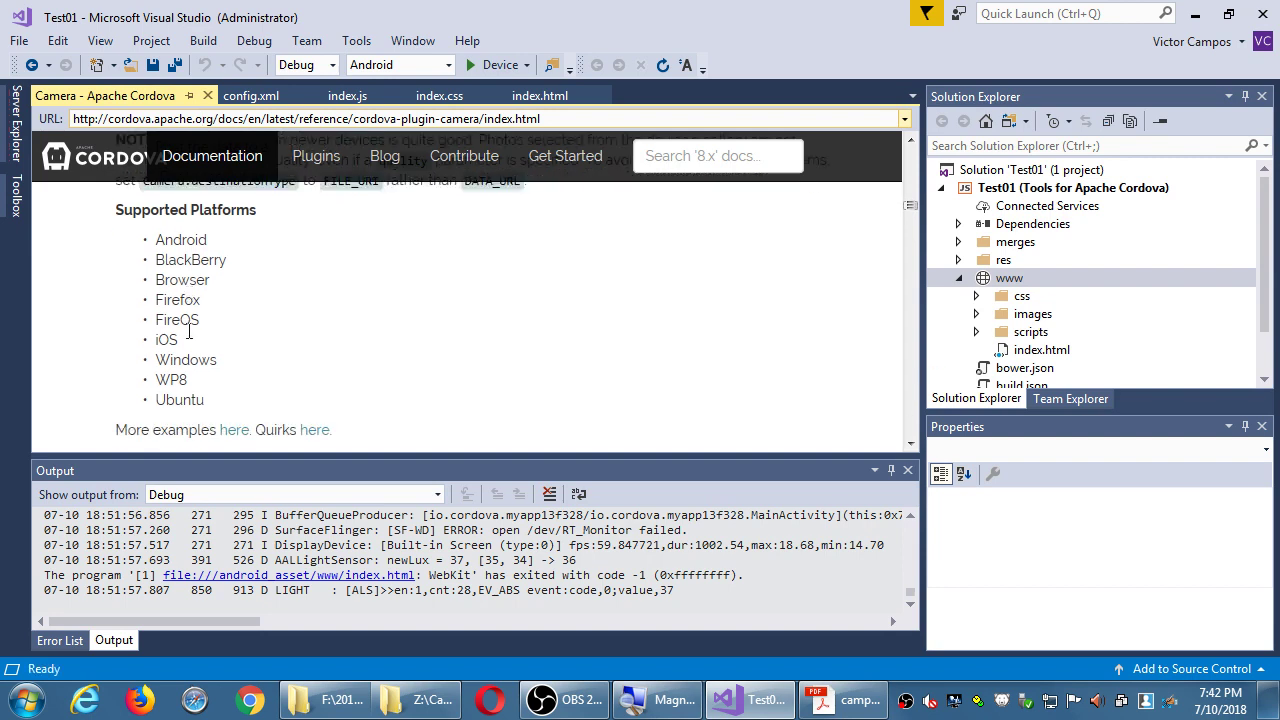
scroll(190, 340, "down", 3)
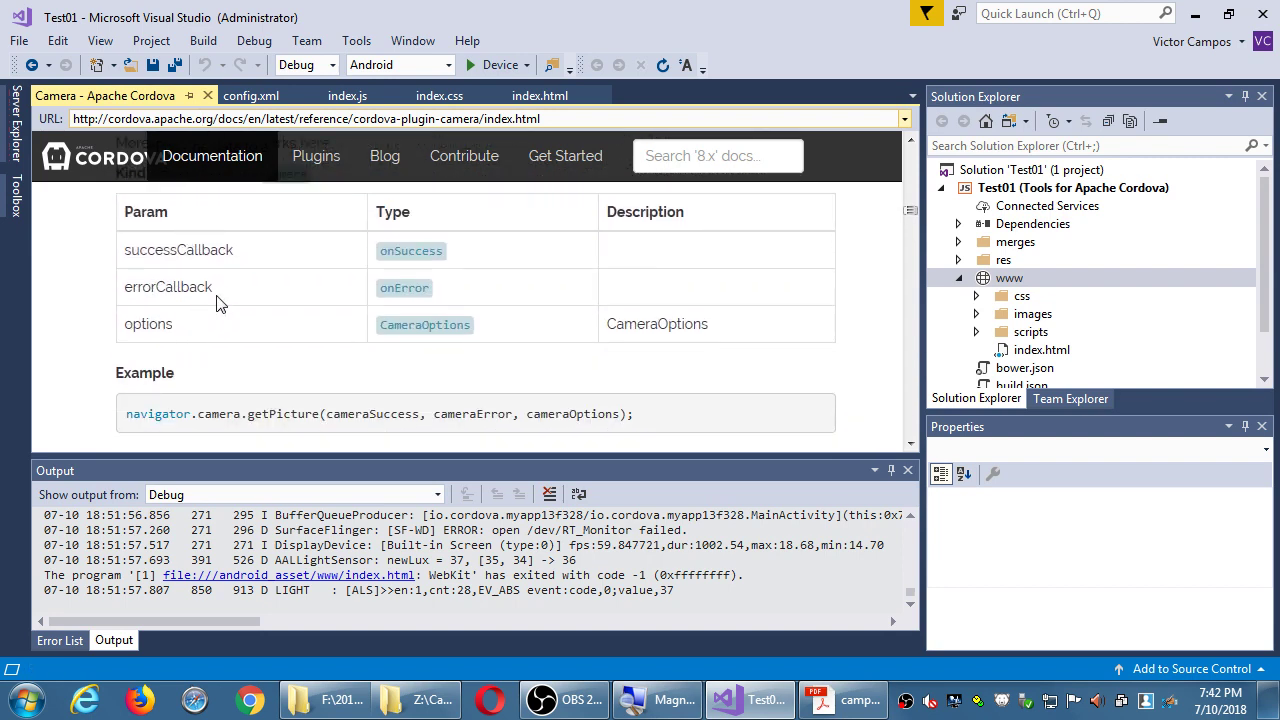
Step: Examine the navigator.camera.getPicture example call by selecting its text, and continue to the camera.cleanup() section
scroll(218, 303, "down", 1)
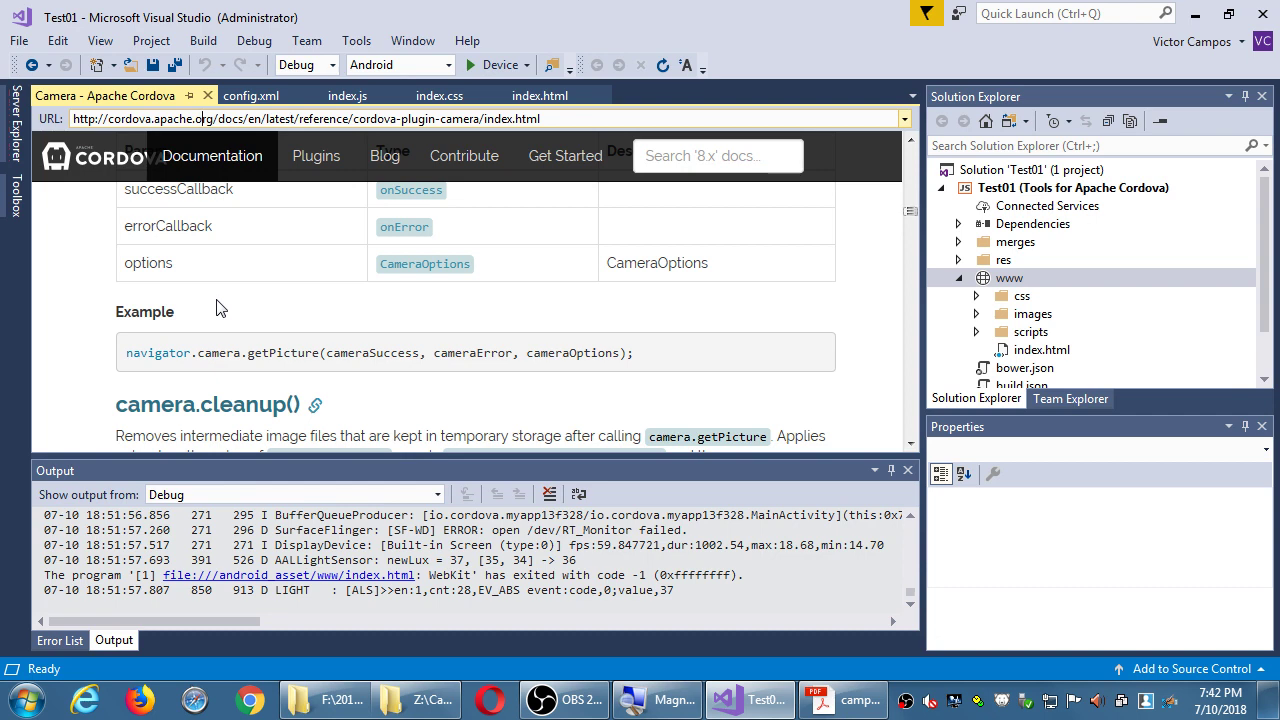
double_click(273, 354)
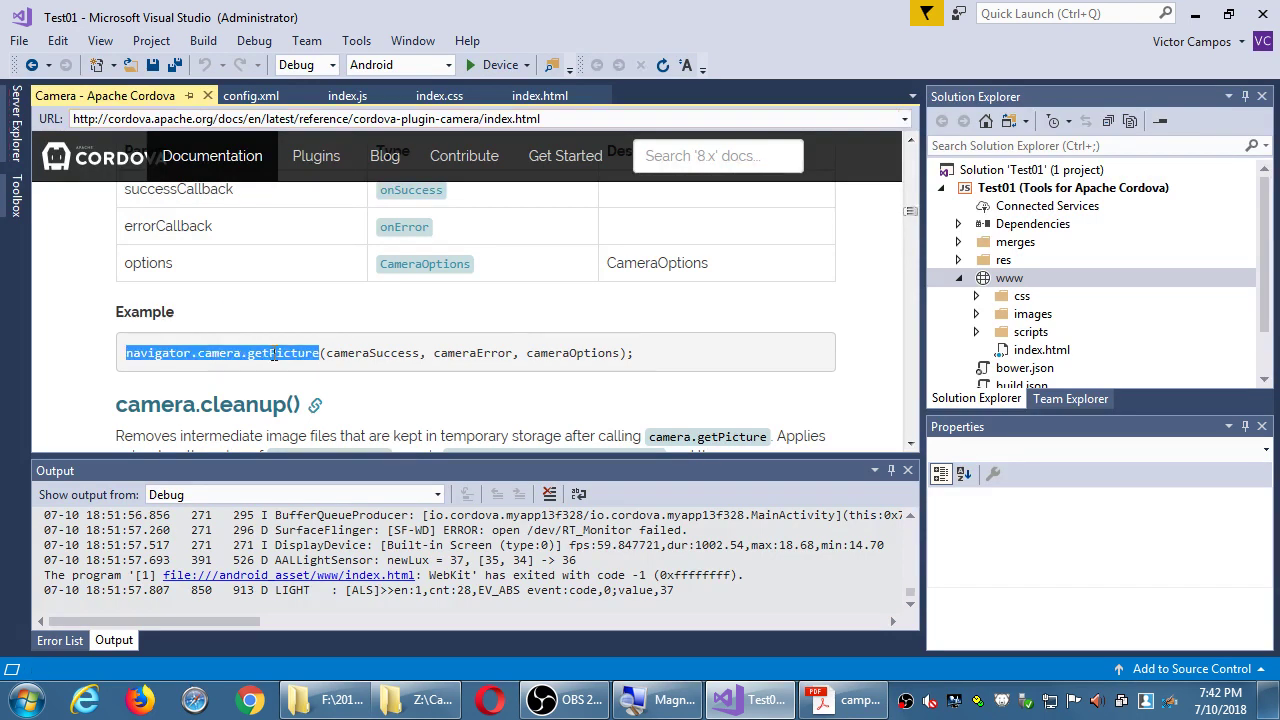
left_click_drag(273, 354, 416, 359)
left_click(440, 352)
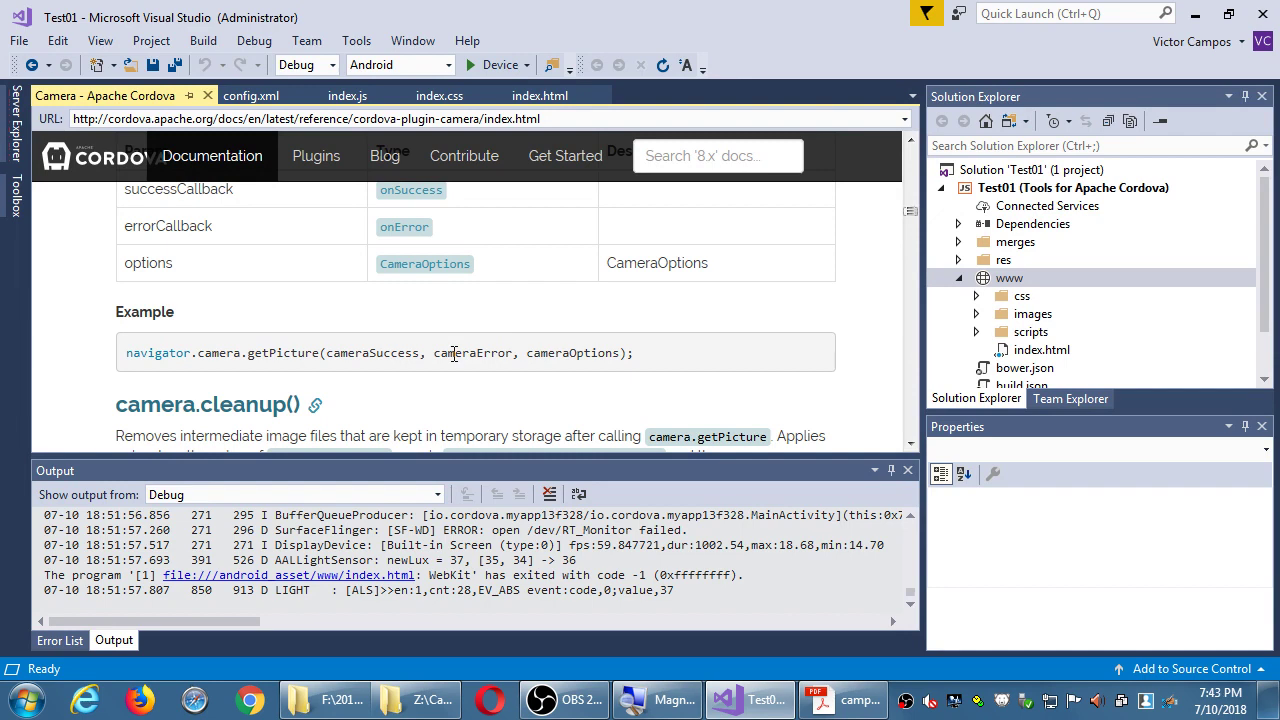
scroll(556, 325, "down", 2)
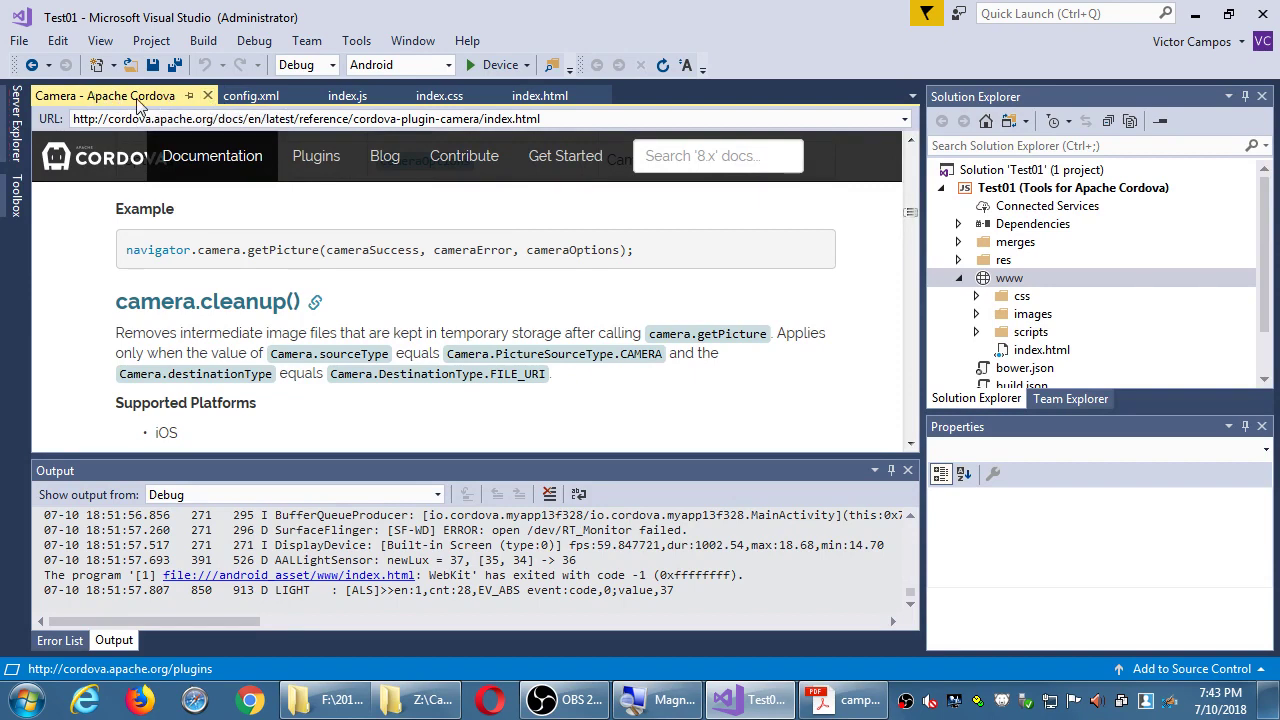
Step: Browse the Core plugins list in config.xml and view the details of the Bluetooth LE, Contacts and File plugins
left_click(249, 98)
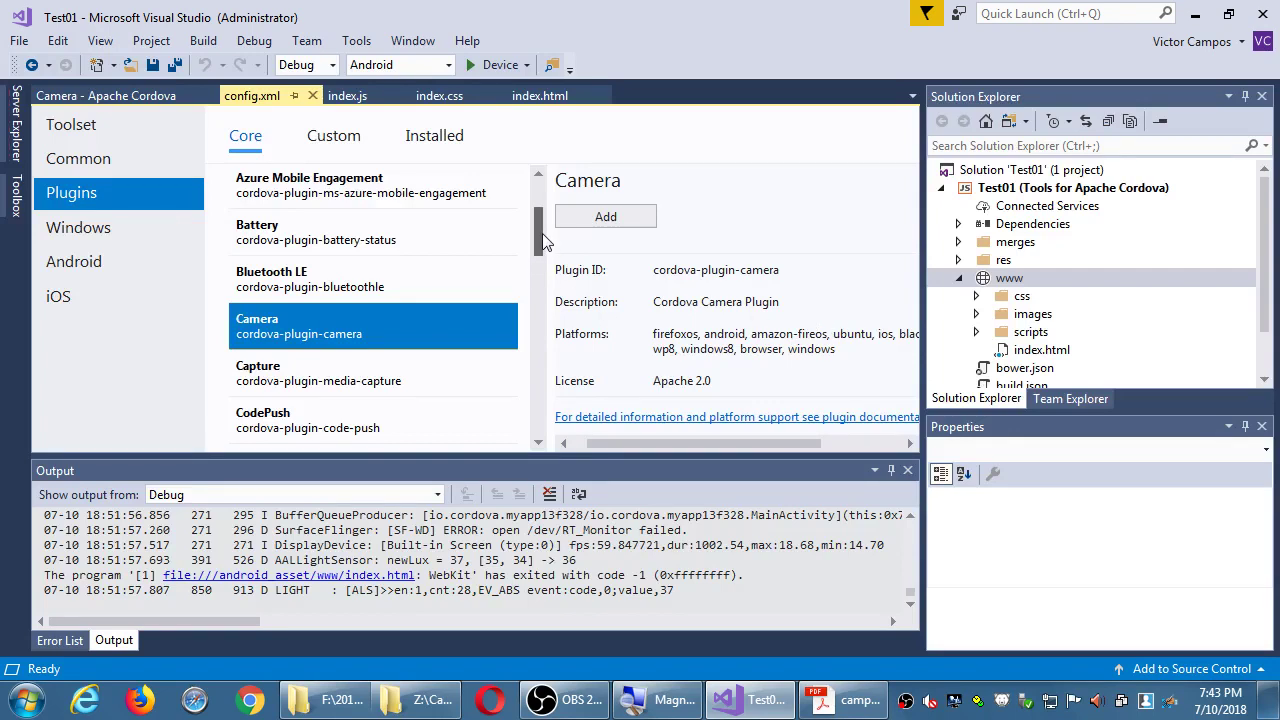
mouse_move(545, 240)
left_mouse_down()
mouse_move(536, 210)
mouse_move(552, 420)
mouse_move(560, 230)
left_mouse_up()
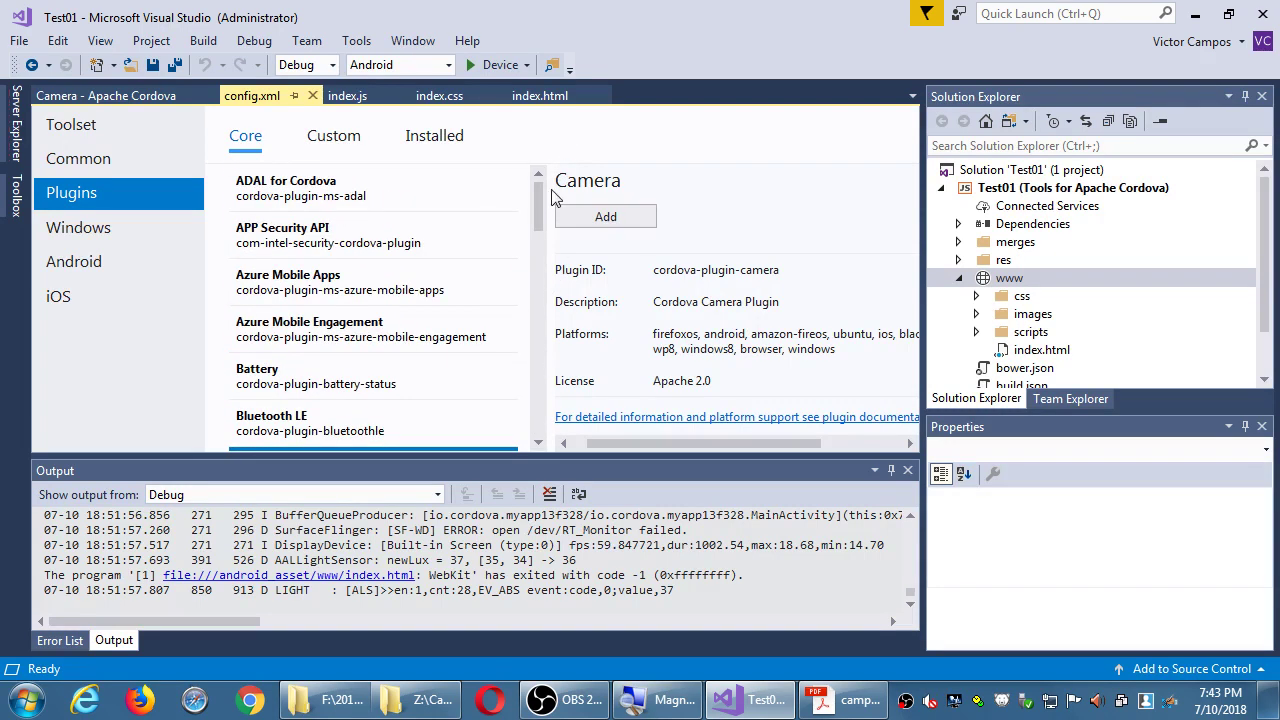
left_click(345, 430)
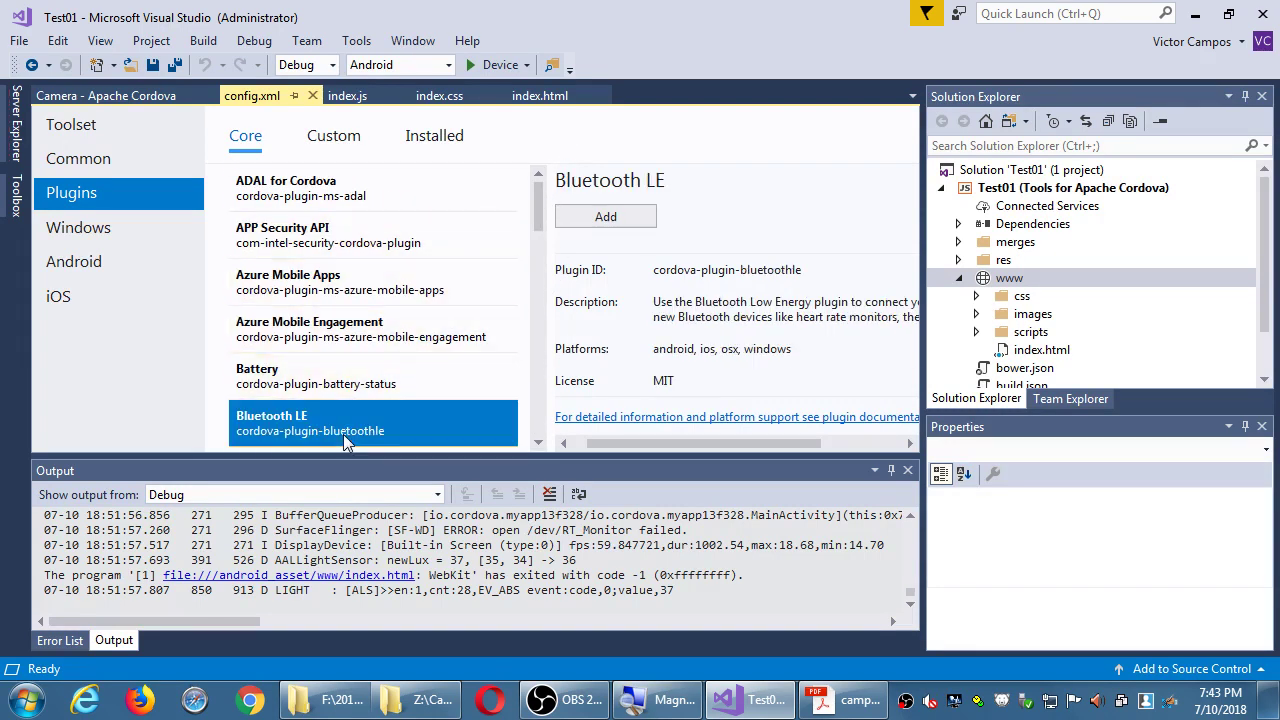
scroll(343, 434, "down", 3)
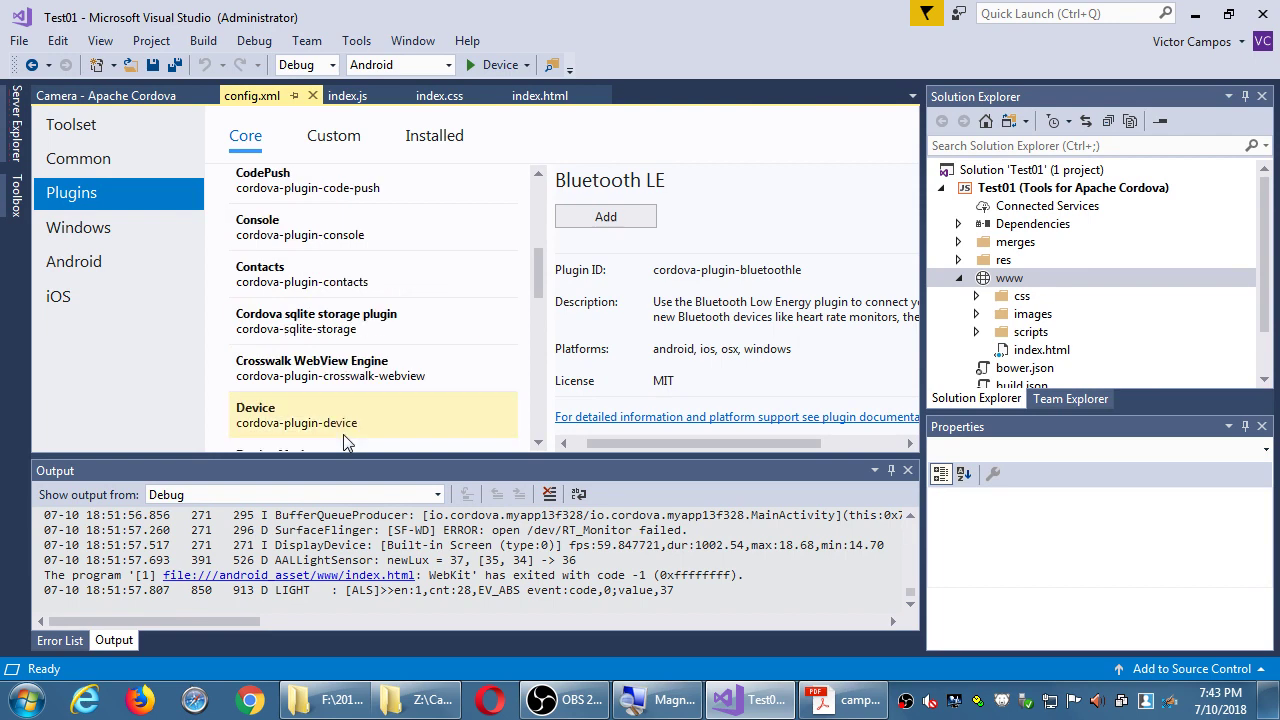
left_click(328, 284)
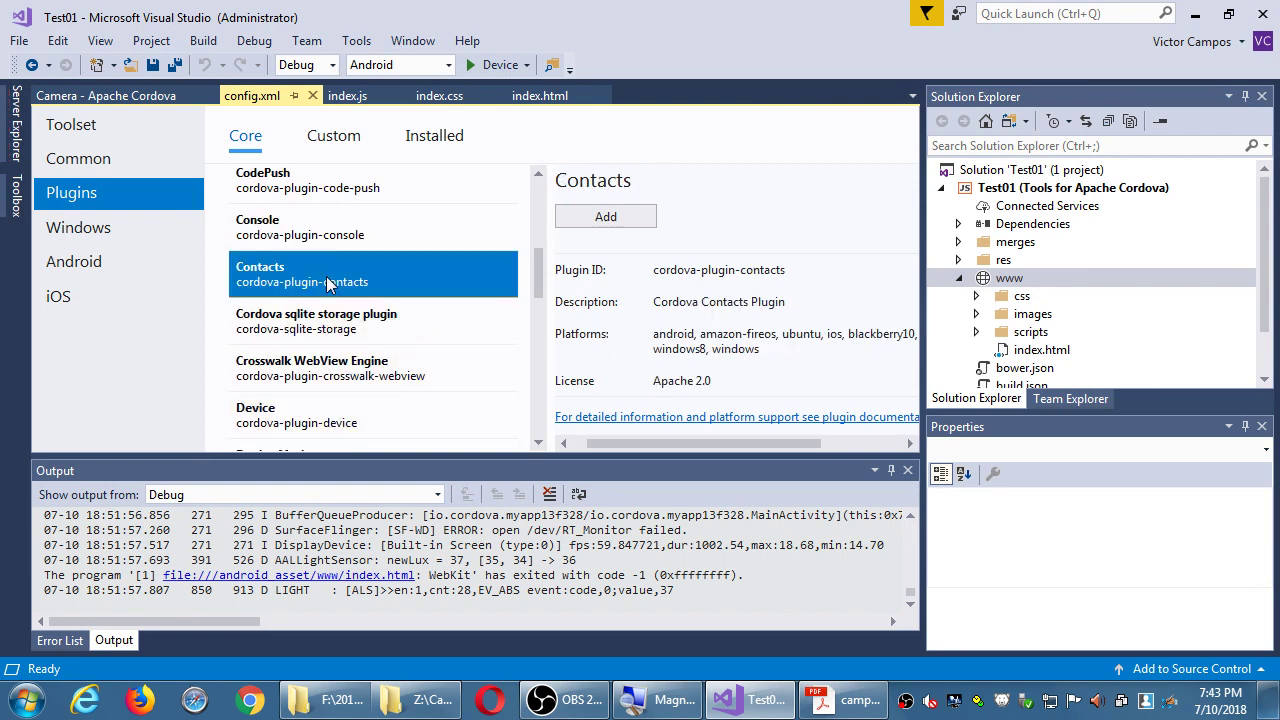
scroll(328, 284, "down", 3)
left_click(308, 325)
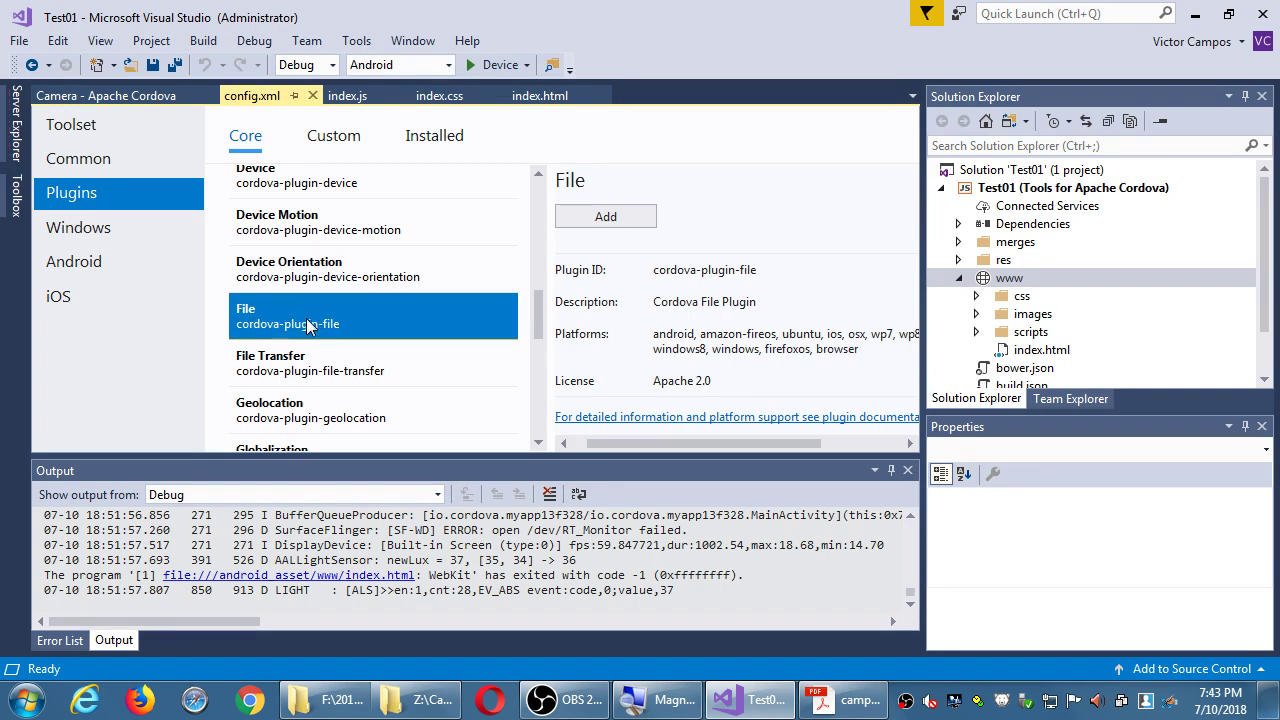
scroll(361, 292, "down", 7)
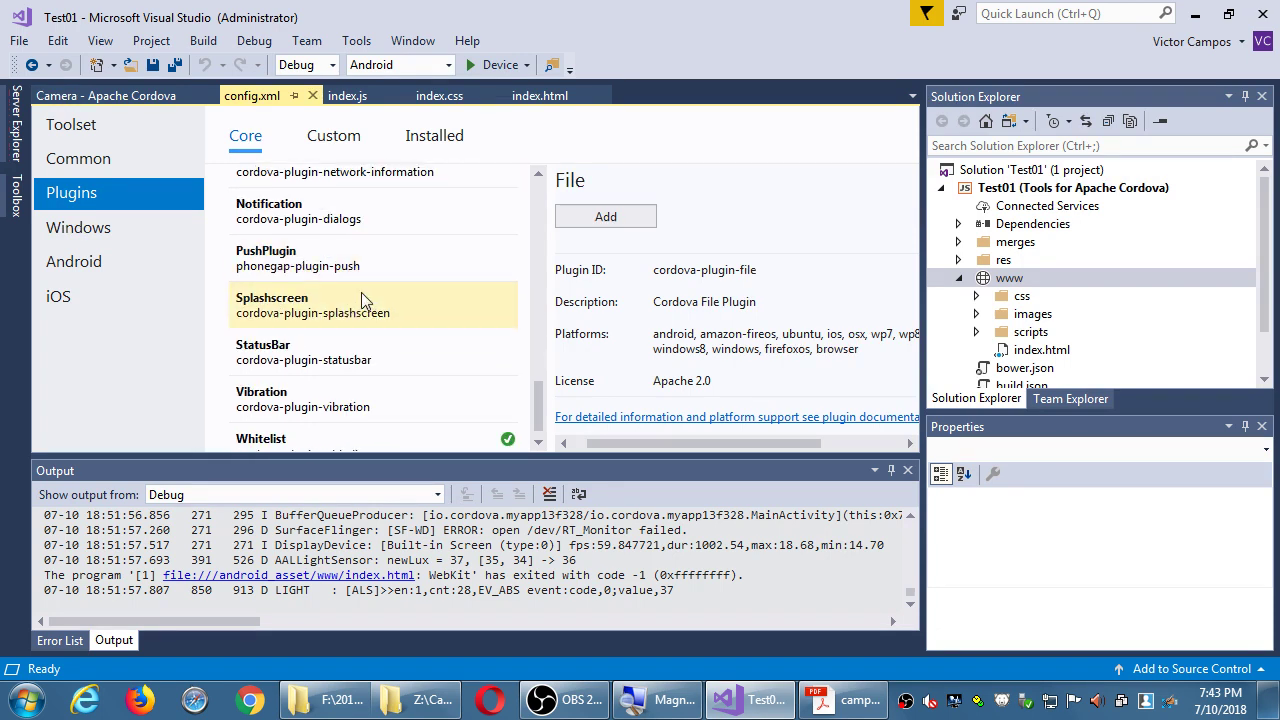
scroll(370, 298, "up", 12)
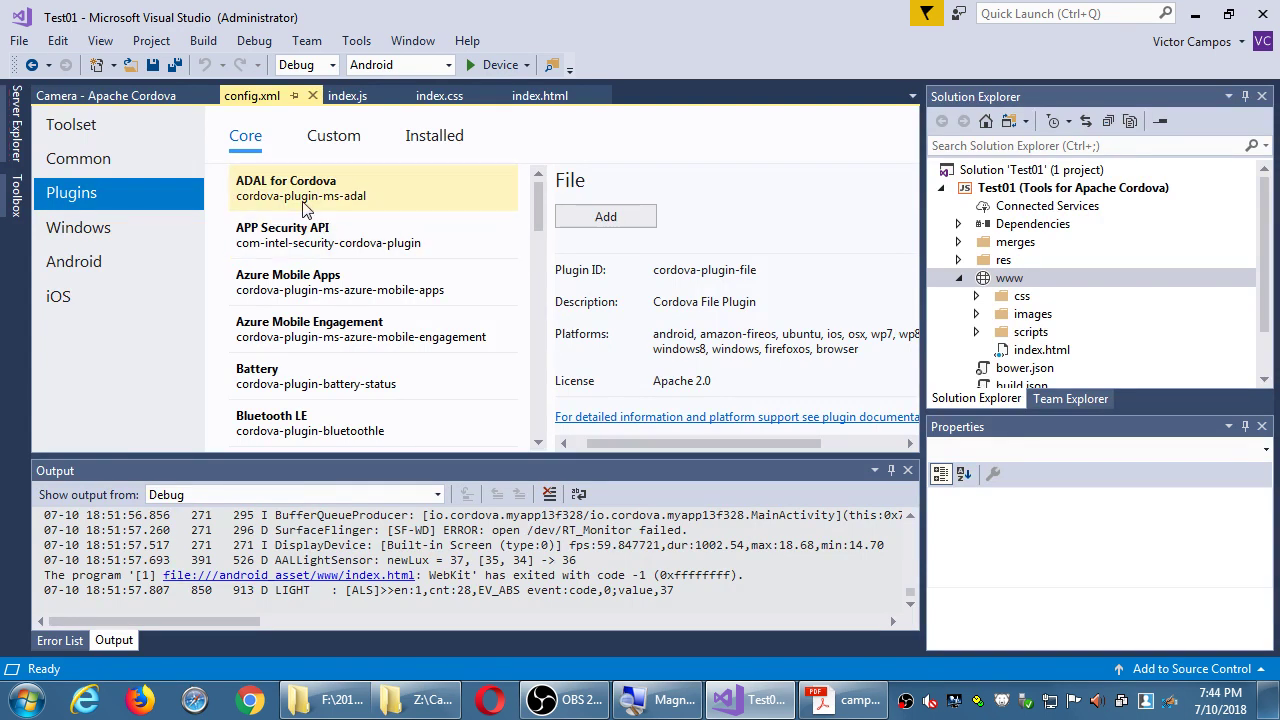
Step: Look through the Custom and Installed plugin views and return to the Core plugins list
left_click(316, 146)
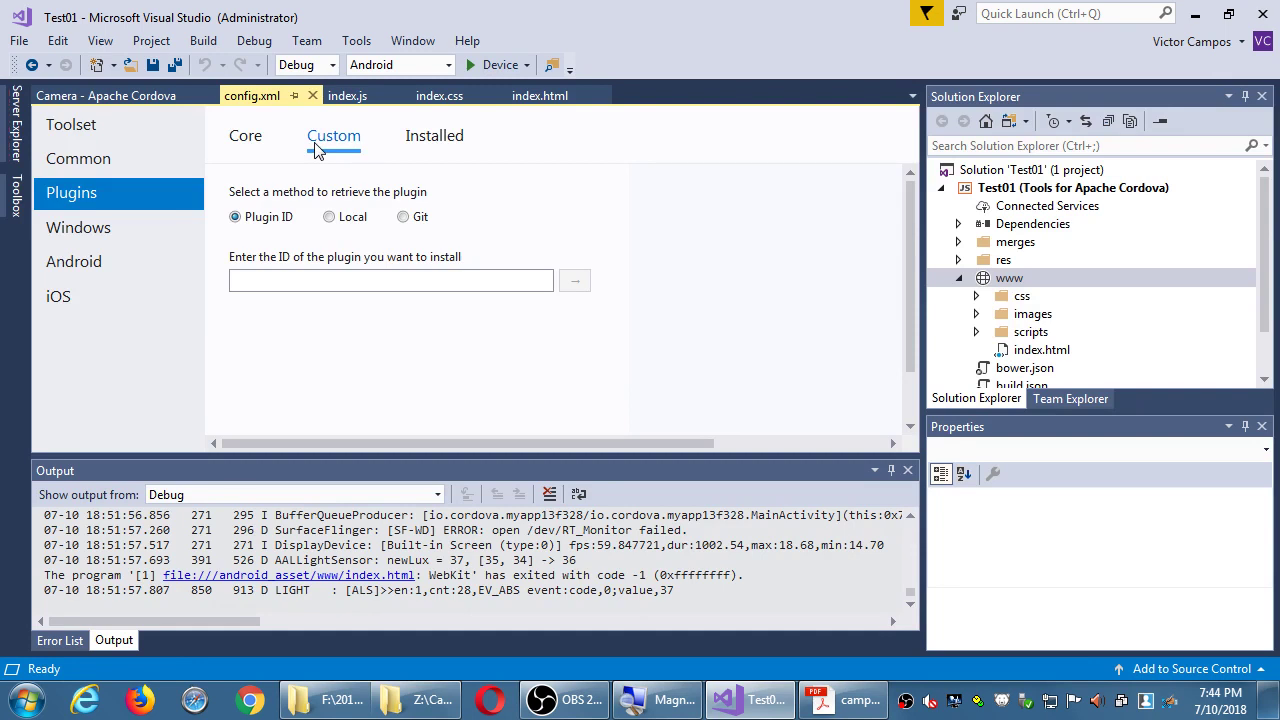
left_click(433, 142)
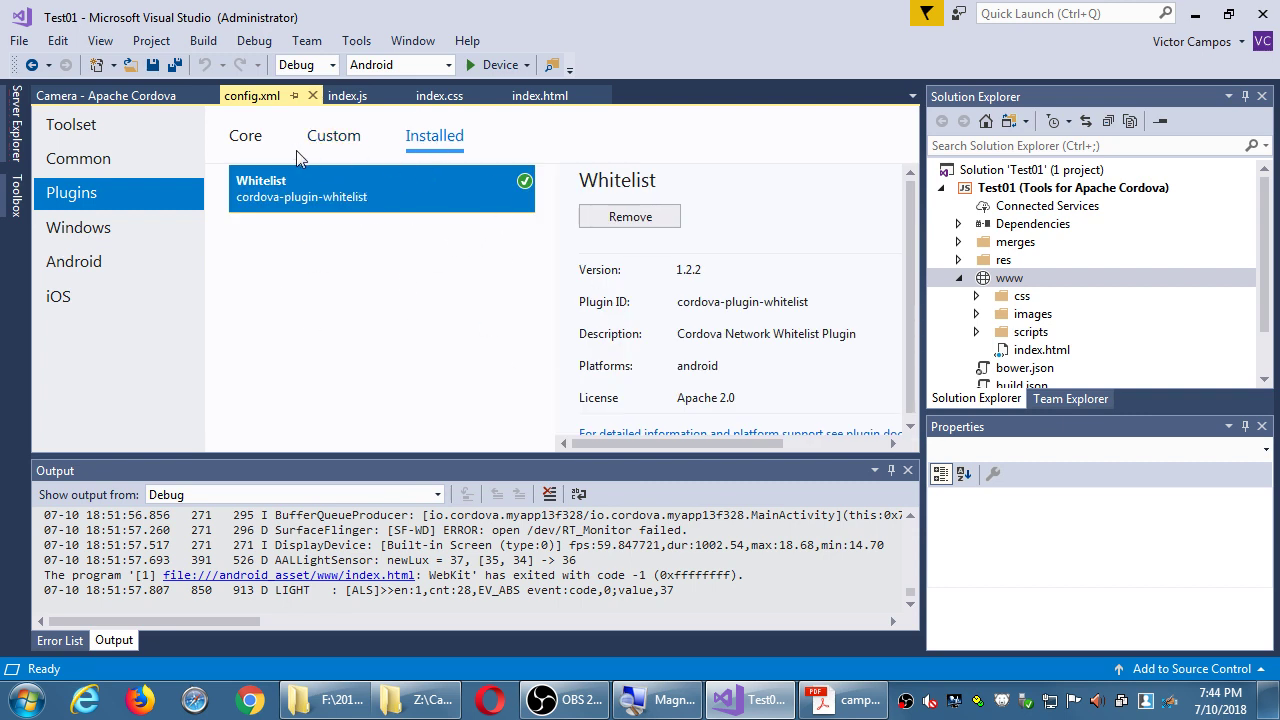
left_click(248, 148)
left_click(312, 150)
left_click(433, 155)
left_click(249, 150)
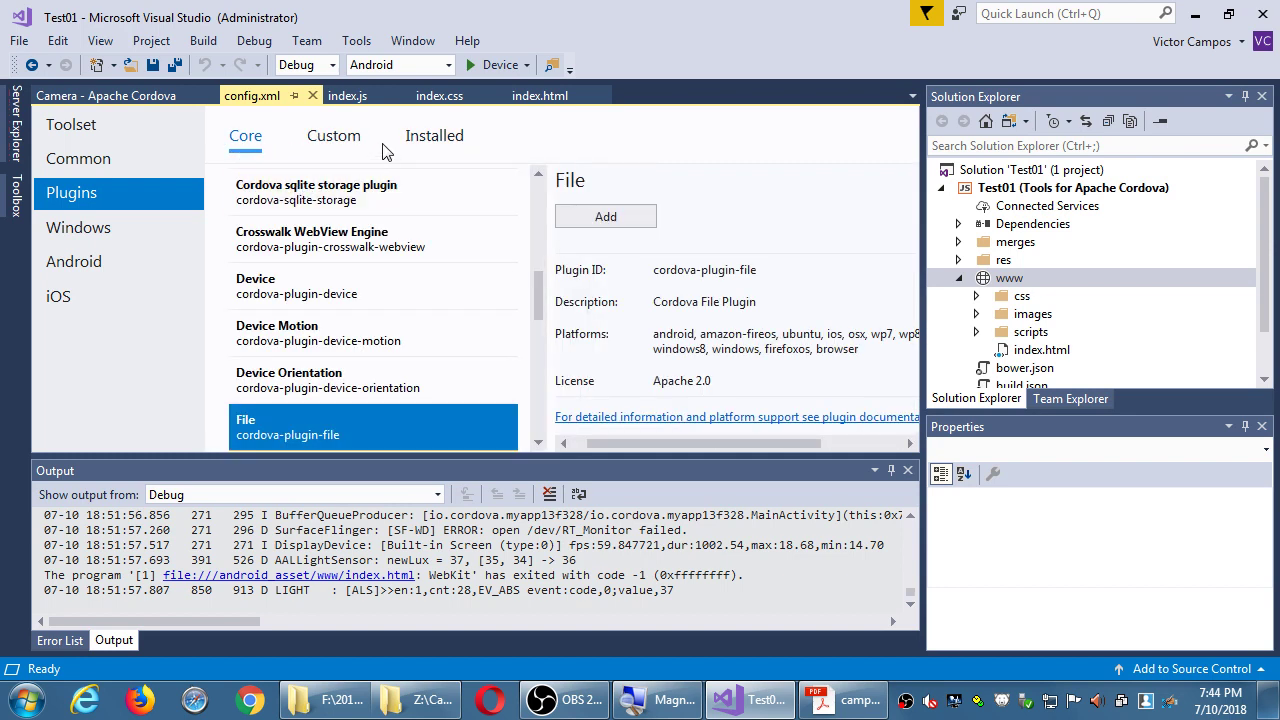
Step: Look over the Windows, Android and iOS configuration pages of config.xml, finishing on iOS
left_click(80, 228)
left_click(86, 260)
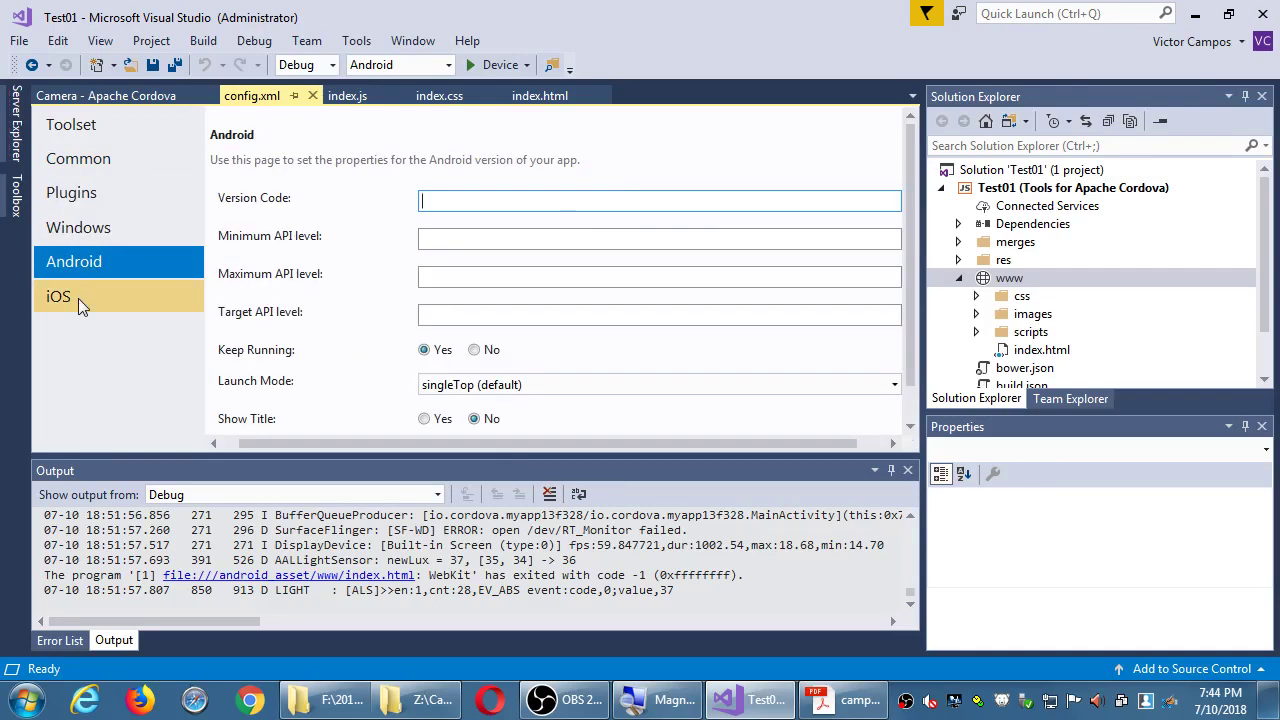
left_click(78, 298)
left_click(88, 230)
left_click(82, 262)
left_click(75, 282)
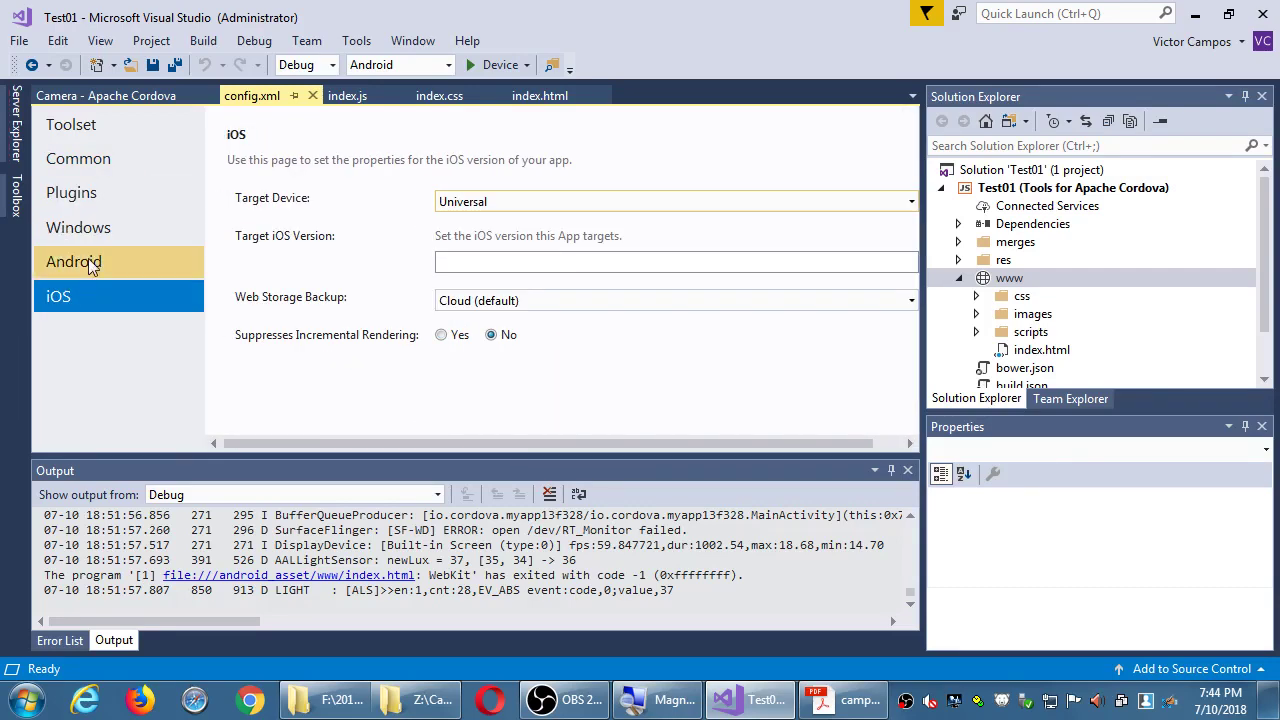
Step: Check the Windows Target Version options, and consult the config.xml section of the project anatomy guide in Adobe Acrobat before returning to Visual Studio
left_click(94, 229)
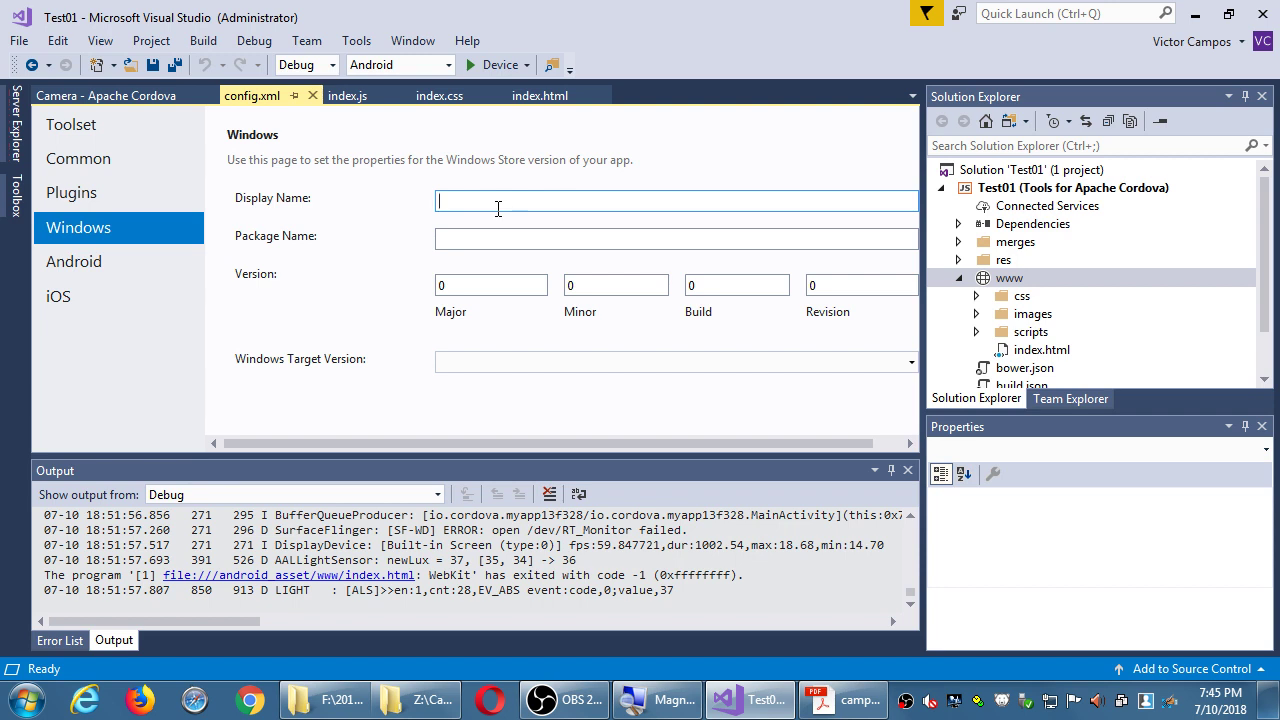
left_click(626, 362)
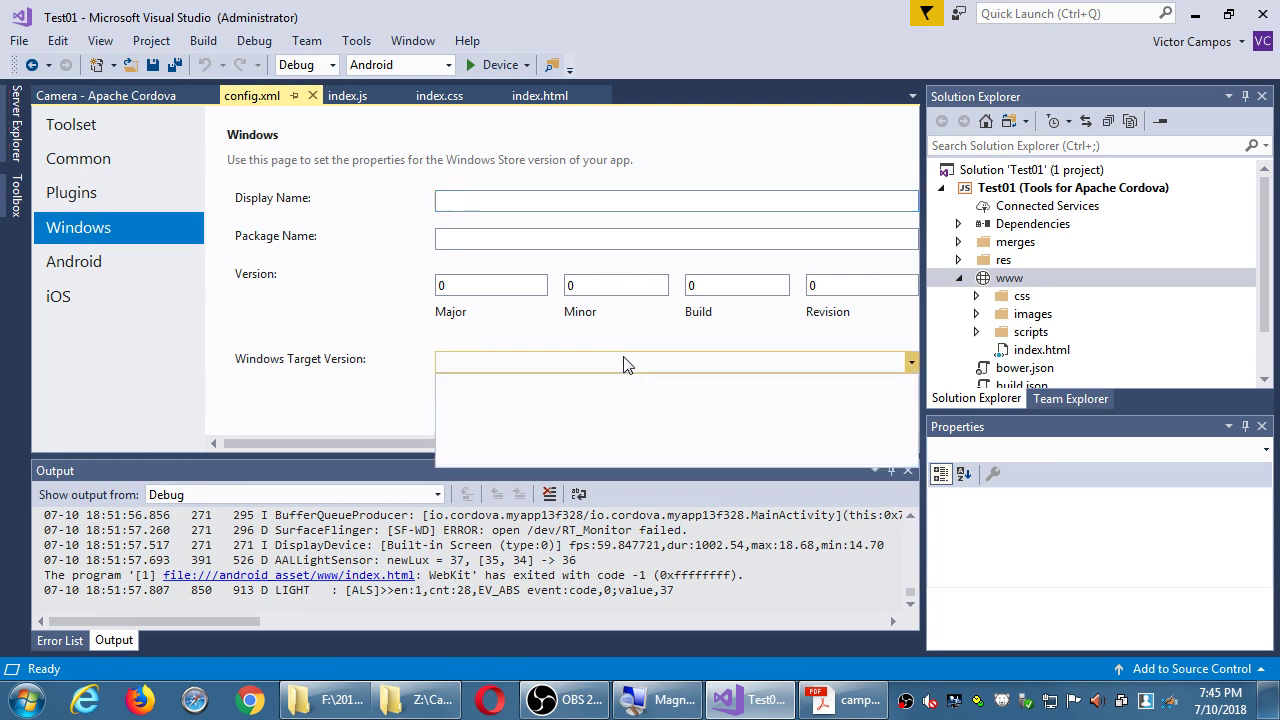
left_click(653, 37)
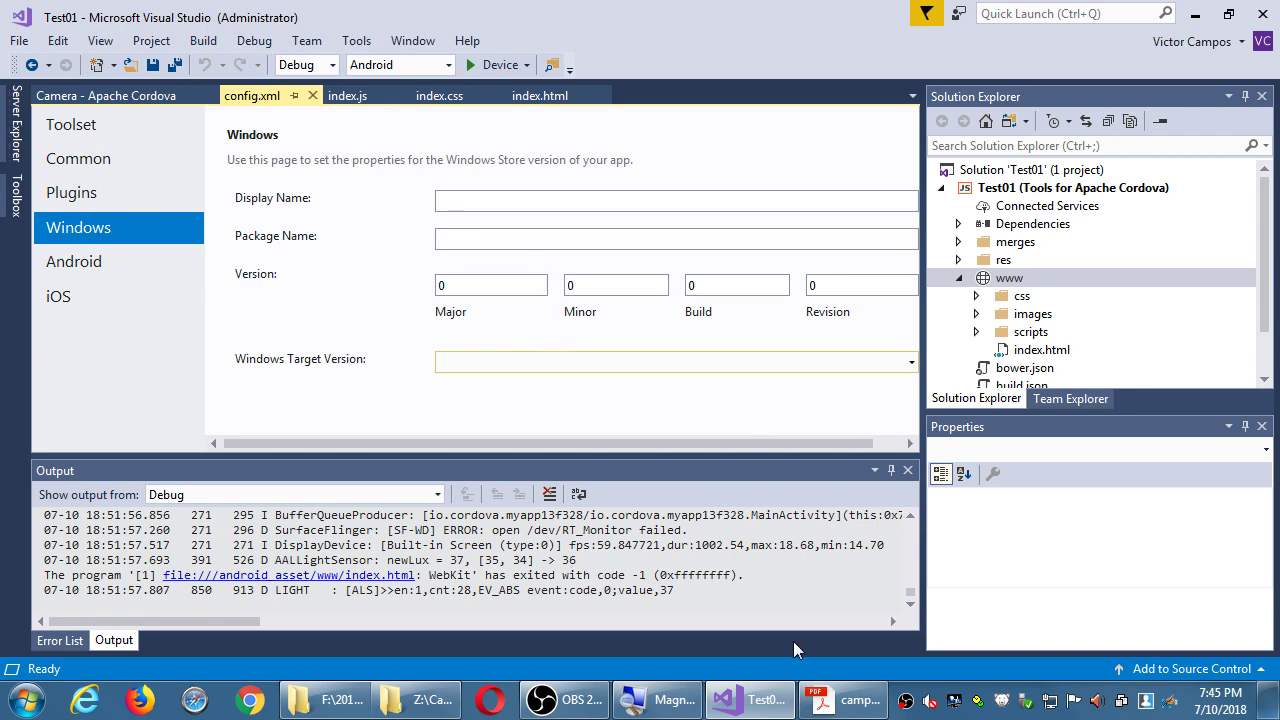
left_click(845, 700)
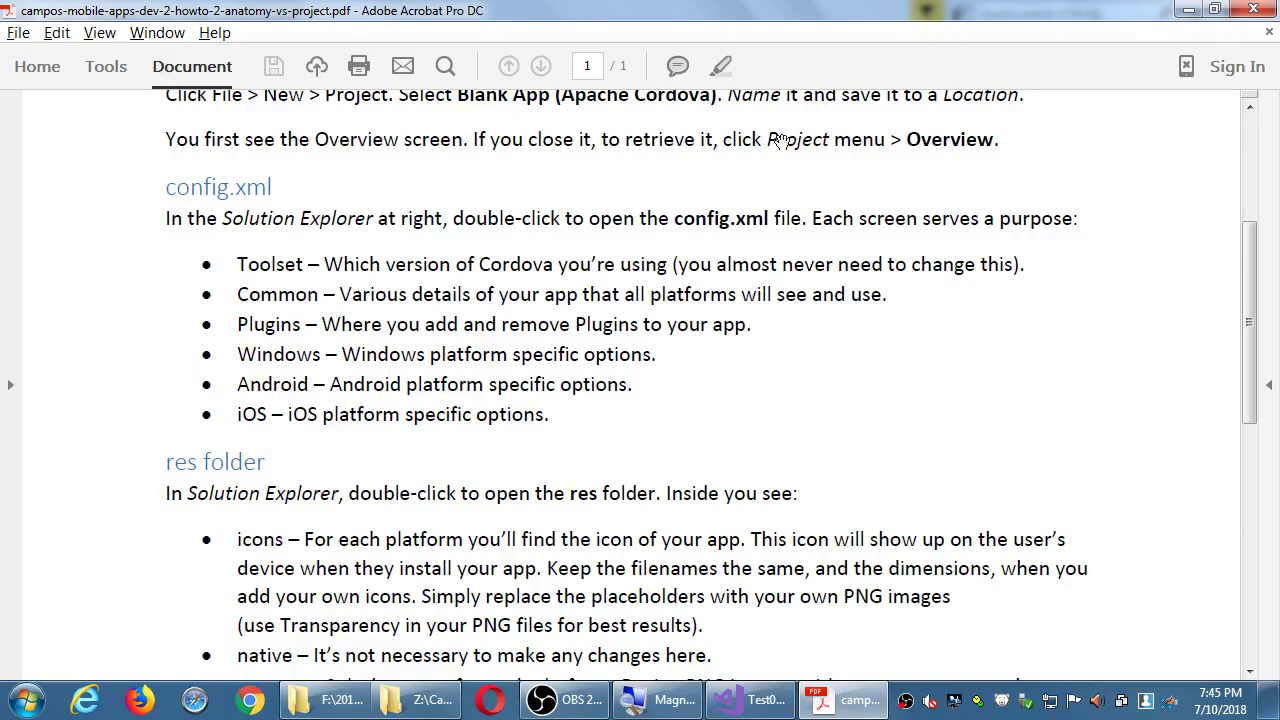
left_click(1188, 10)
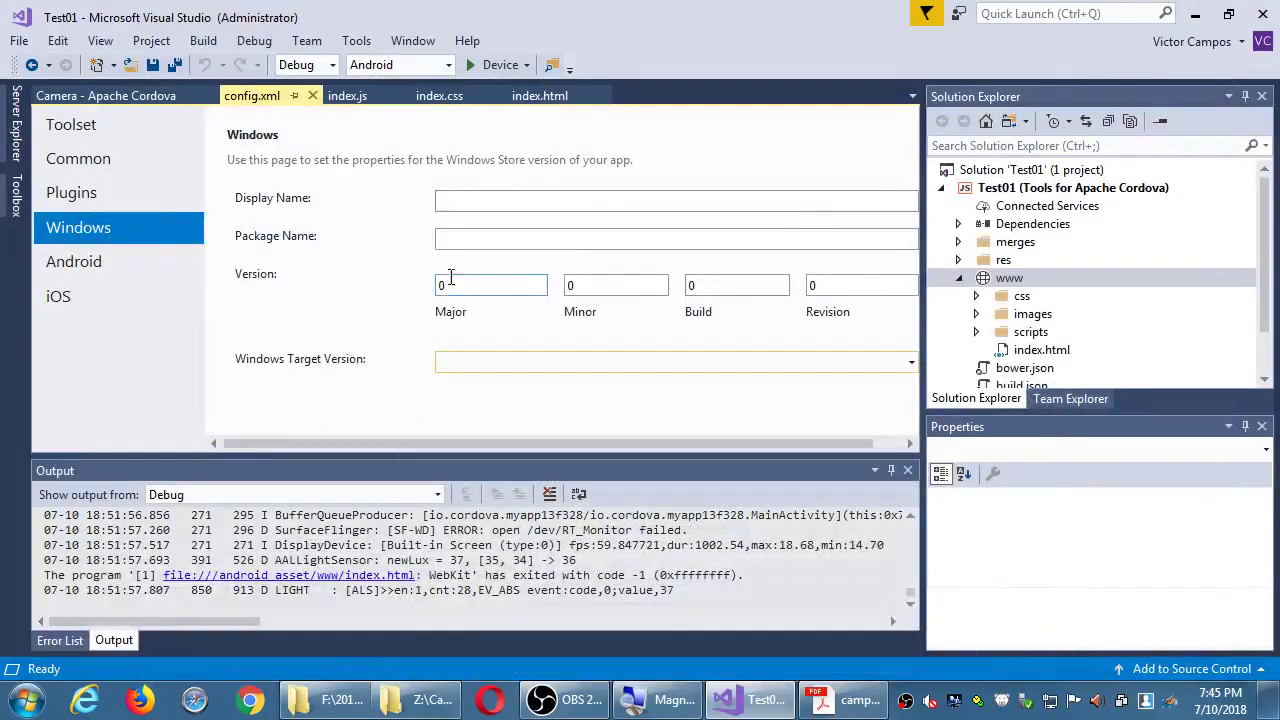
Step: View the Target Device choices in the iOS settings and leave Universal selected
left_click(108, 291)
left_click(607, 201)
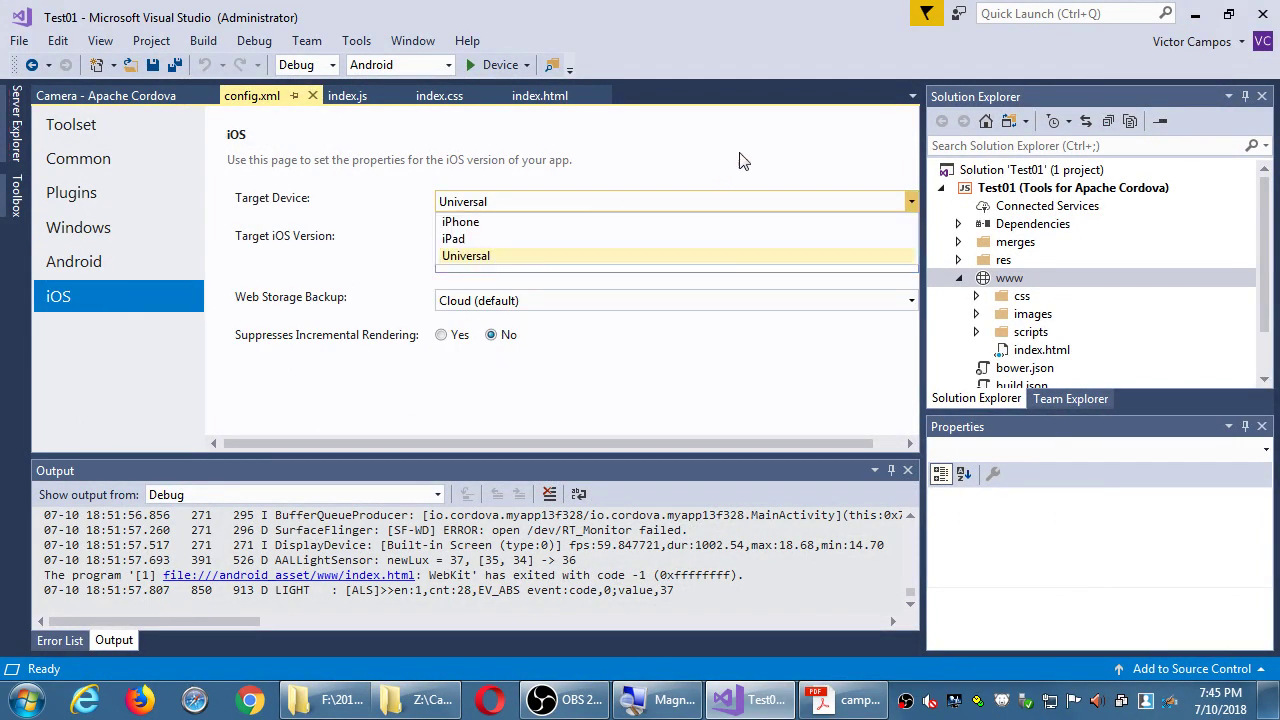
left_click(697, 128)
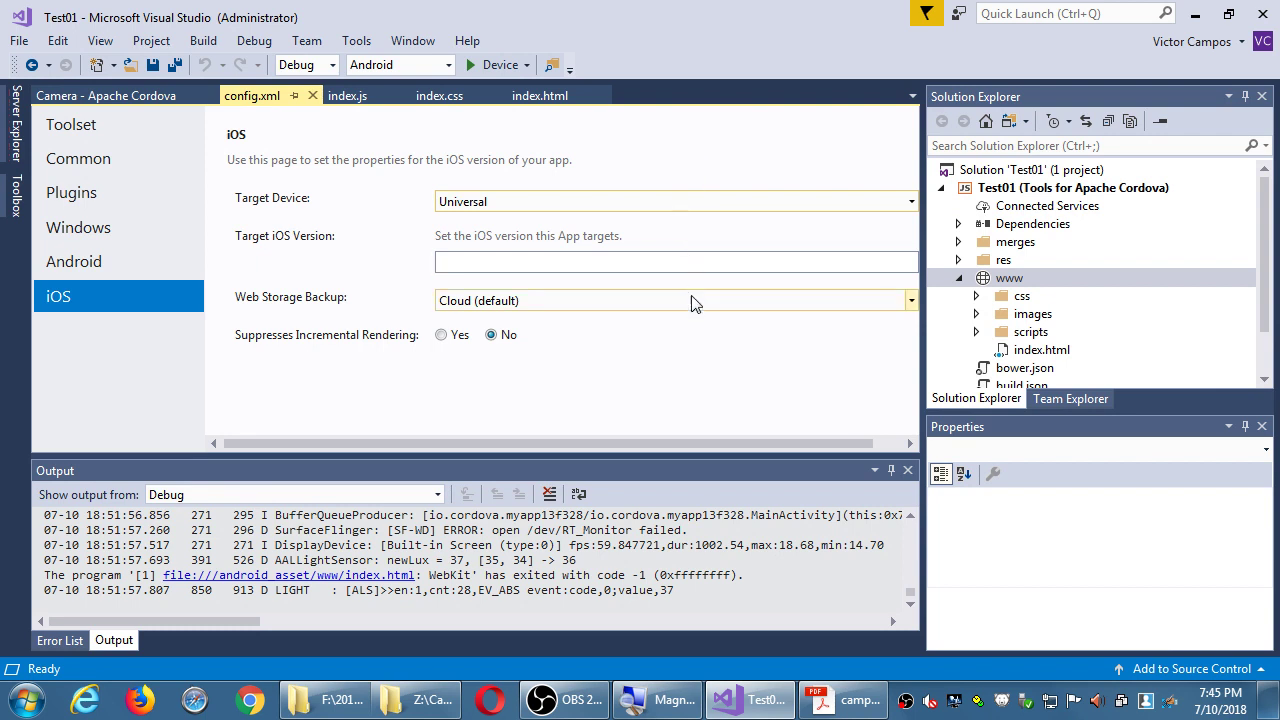
Step: Examine the Android settings from Version Code and API levels through In-App Browser Storage
left_click(158, 274)
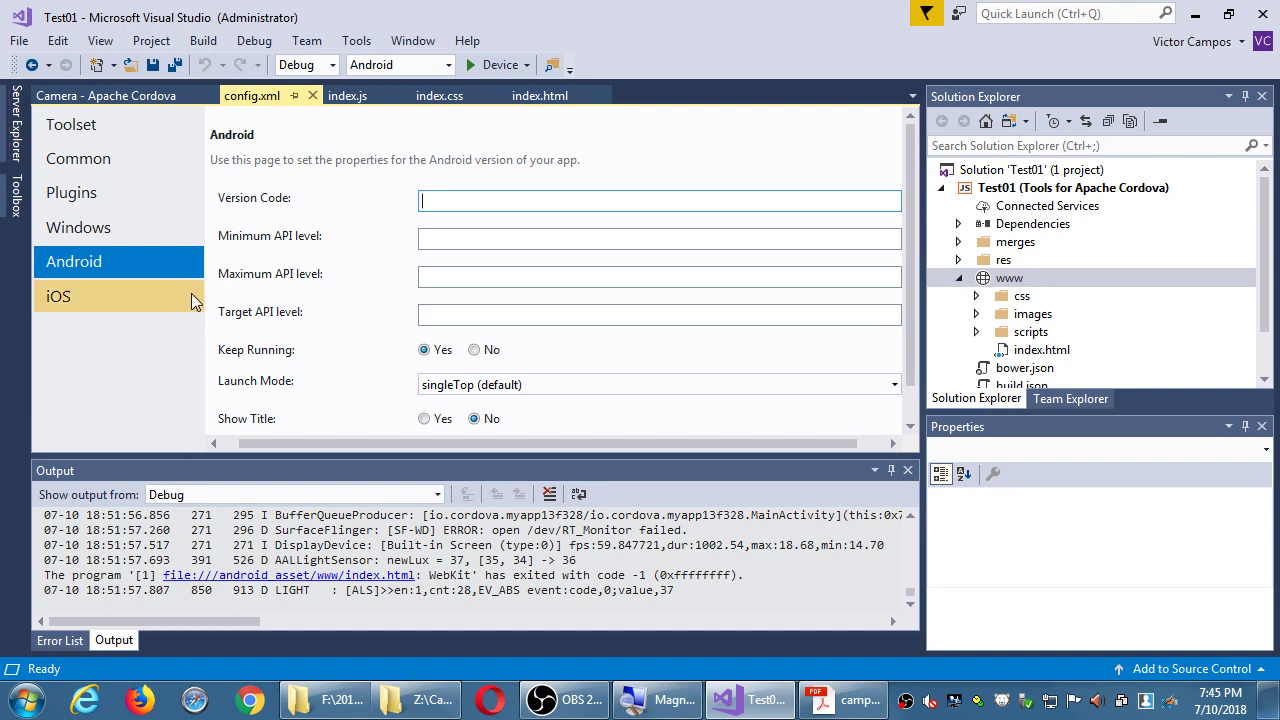
scroll(531, 303, "down", 1)
scroll(524, 307, "up", 1)
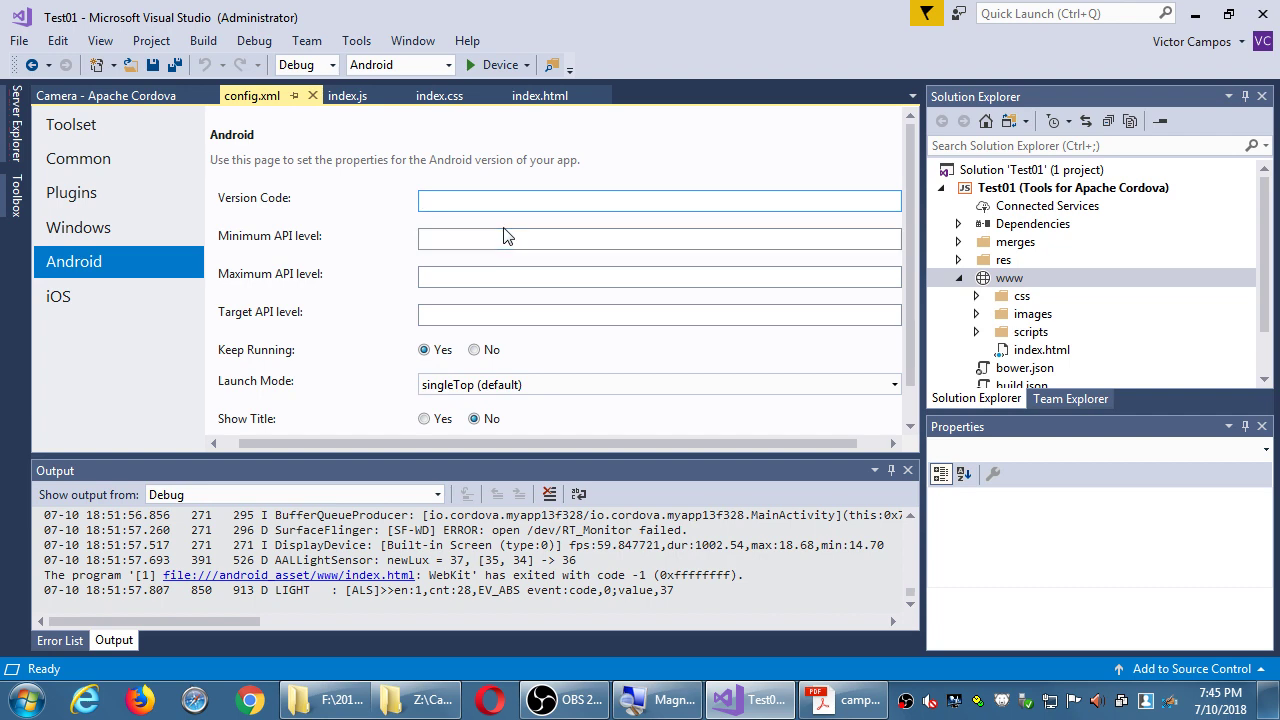
scroll(506, 229, "down", 1)
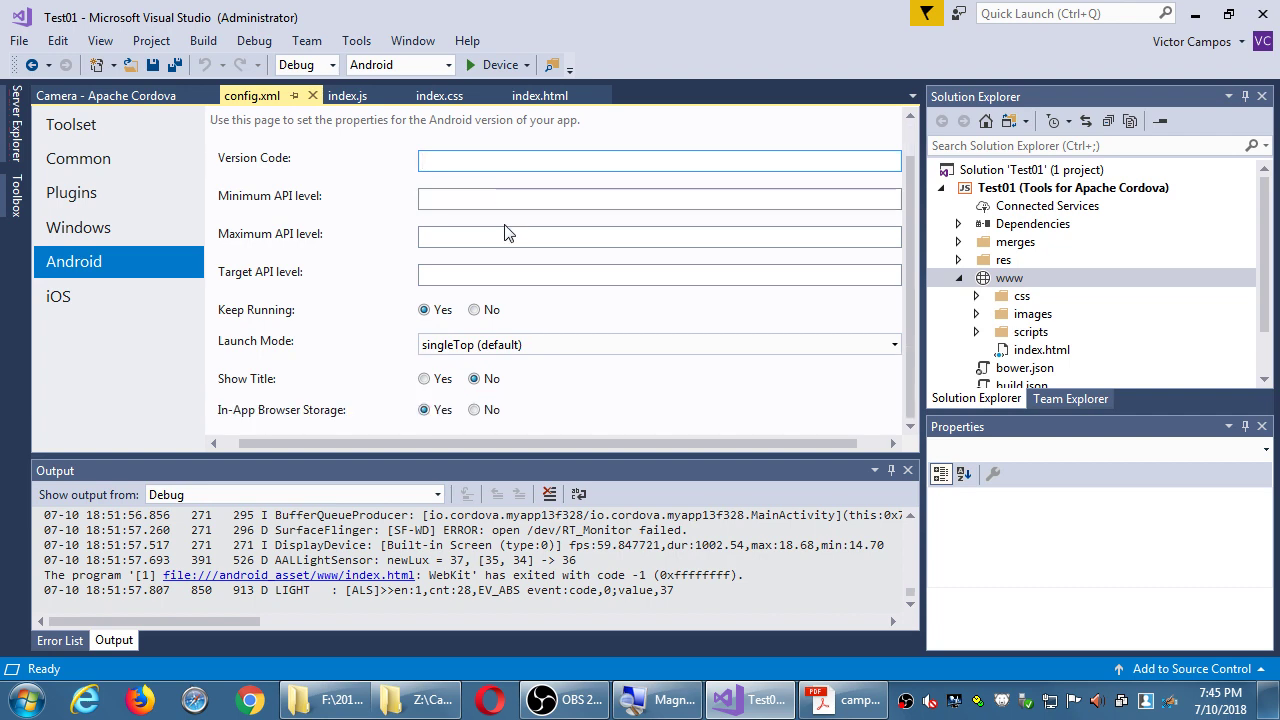
scroll(533, 276, "up", 1)
scroll(535, 274, "down", 1)
scroll(543, 265, "up", 1)
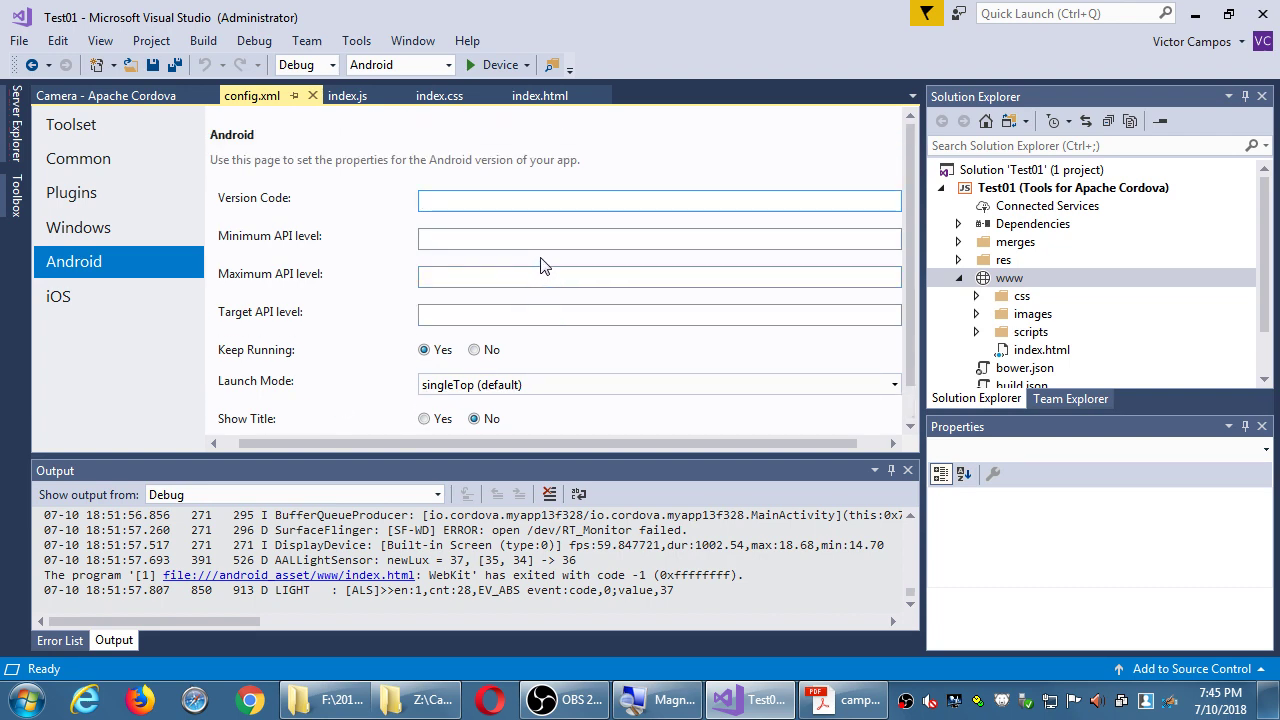
scroll(555, 266, "down", 1)
scroll(562, 274, "up", 1)
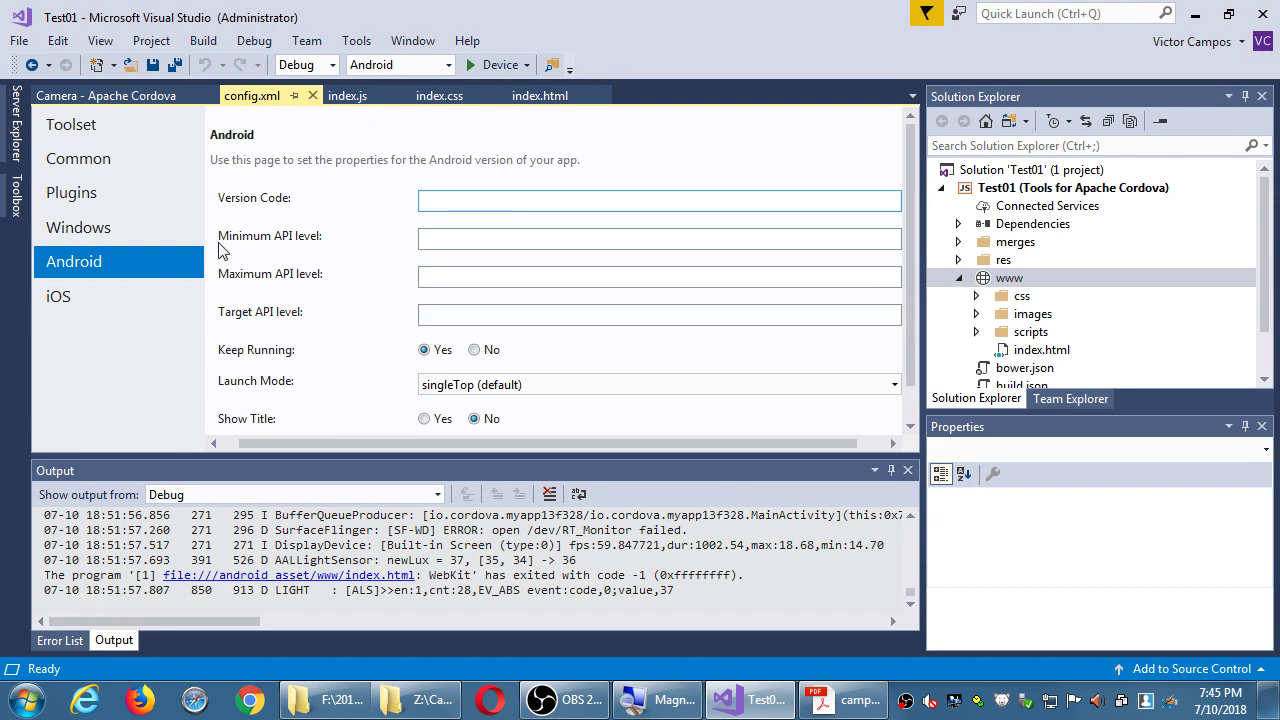
Step: Review the Toolset, Common, Windows, Android and iOS pages again, and select the Minor version value on the Common page
left_click(72, 126)
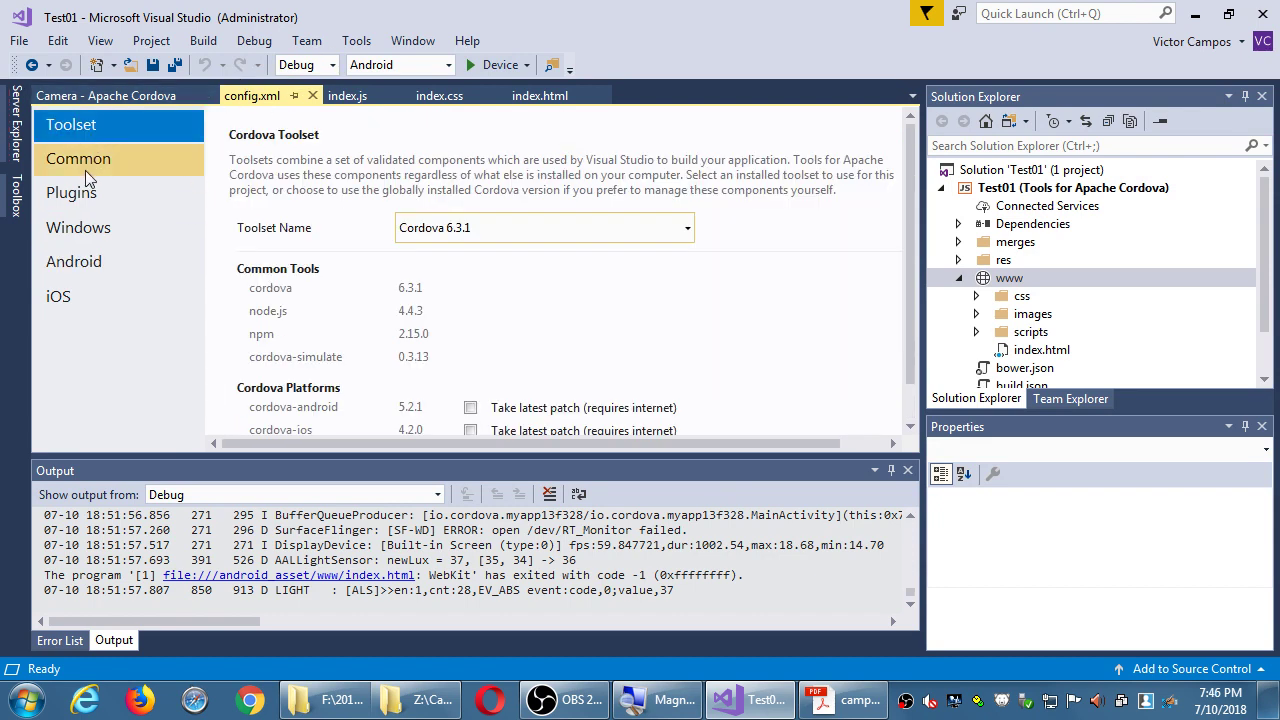
left_click(80, 160)
left_click(92, 232)
left_click(90, 262)
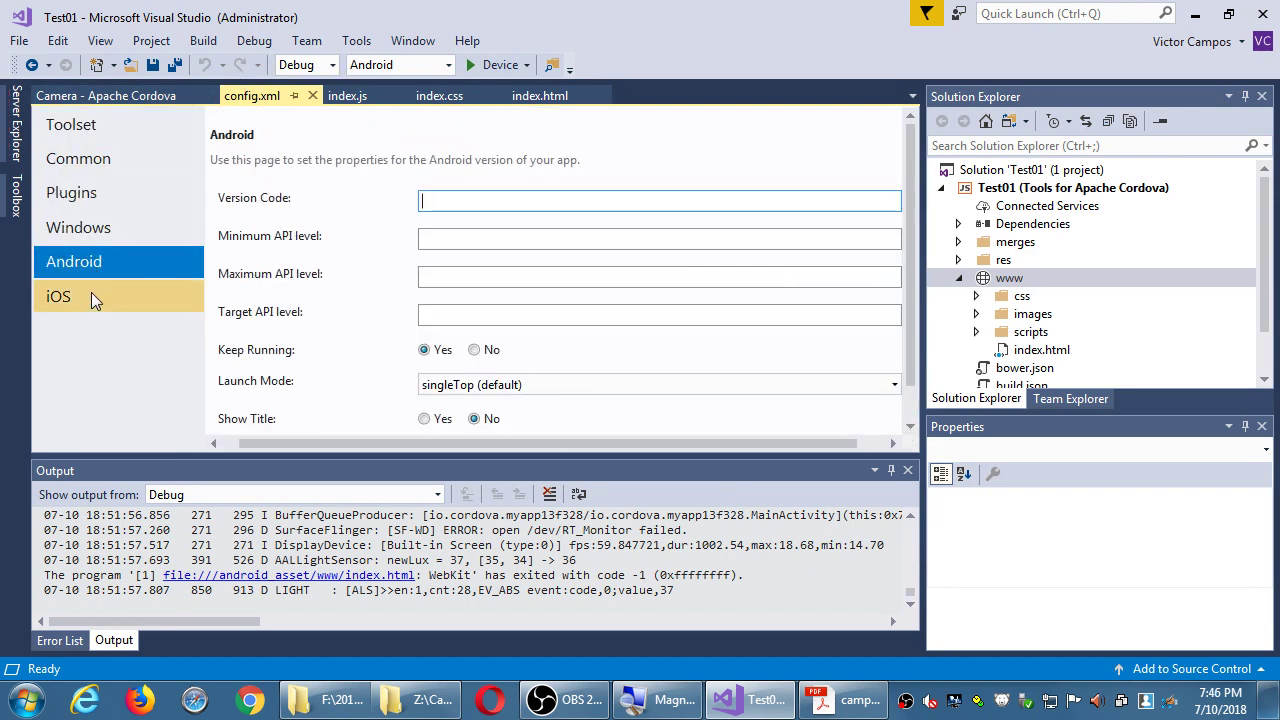
left_click(95, 298)
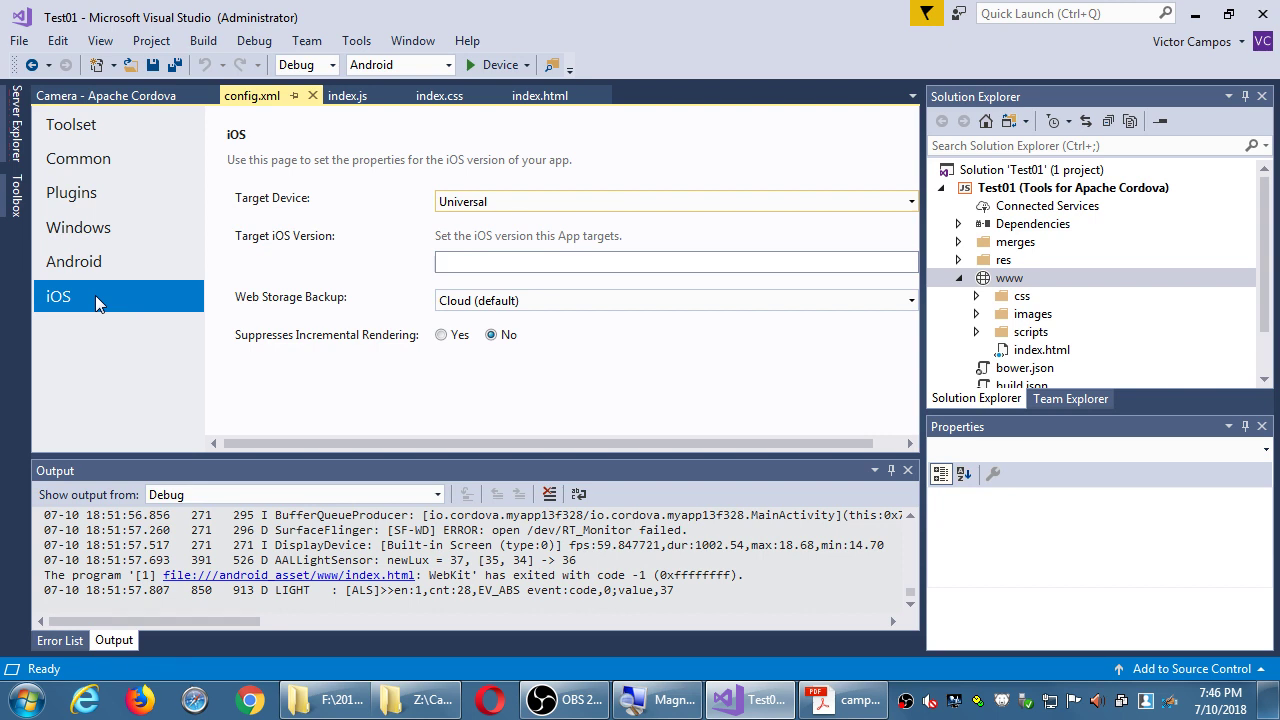
left_click(85, 160)
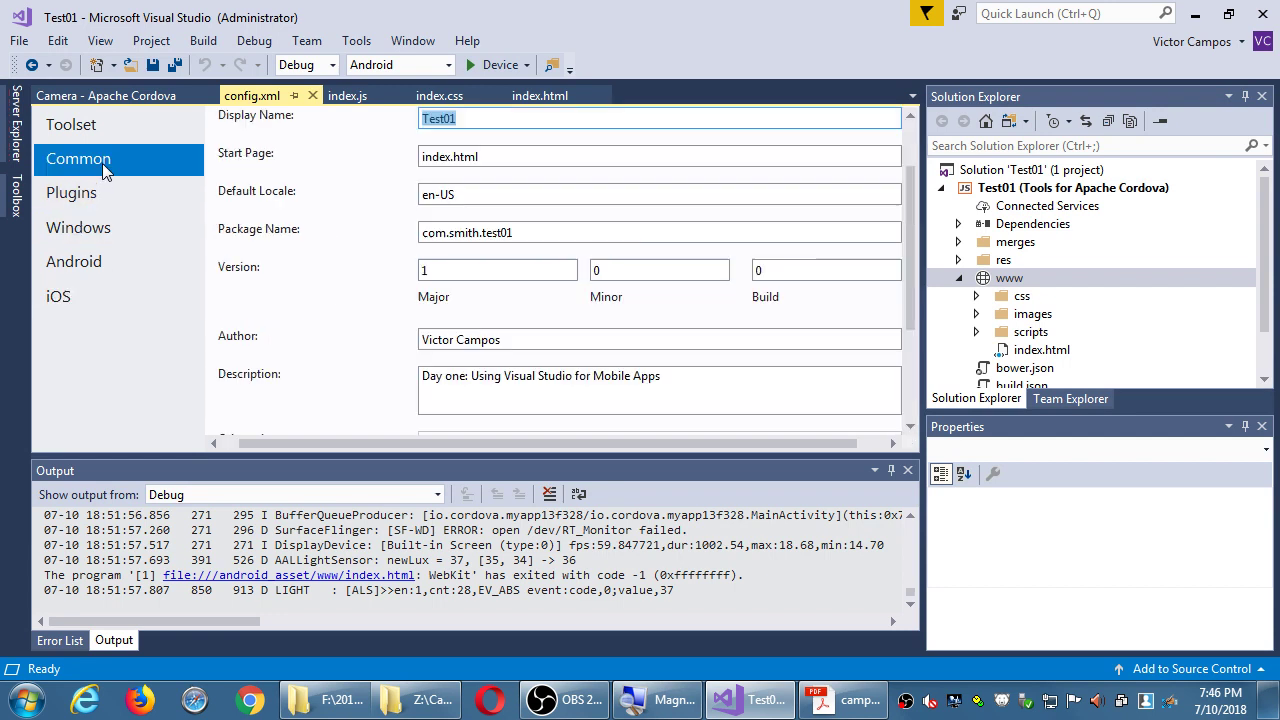
double_click(596, 272)
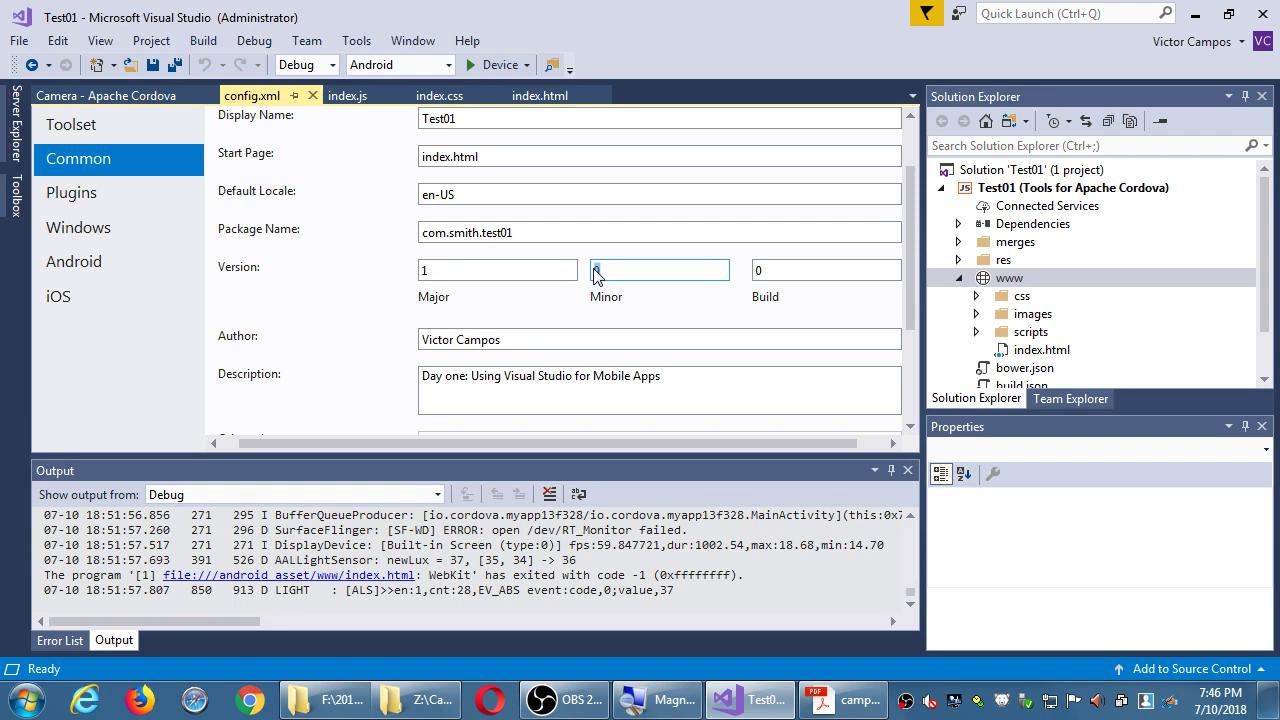
Step: Return to the Core plugins list and show the details of the Device and Camera plugins
left_click(175, 198)
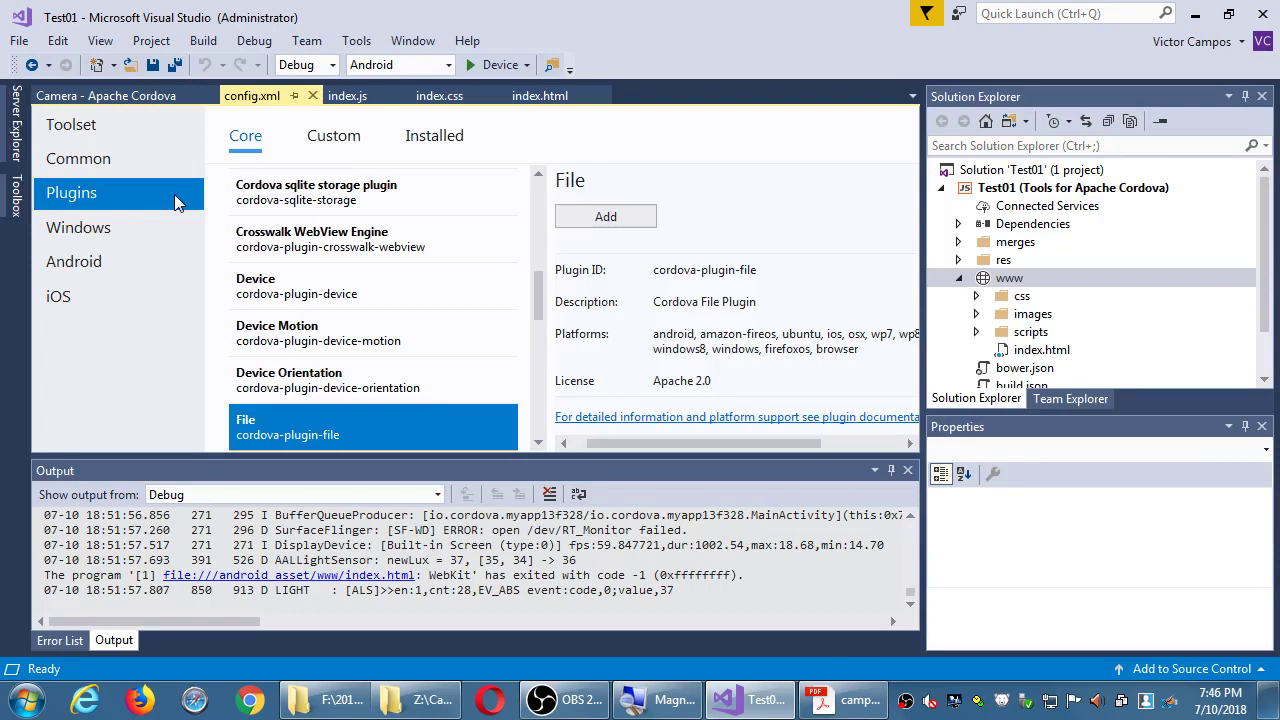
left_click(290, 292)
scroll(294, 297, "up", 3)
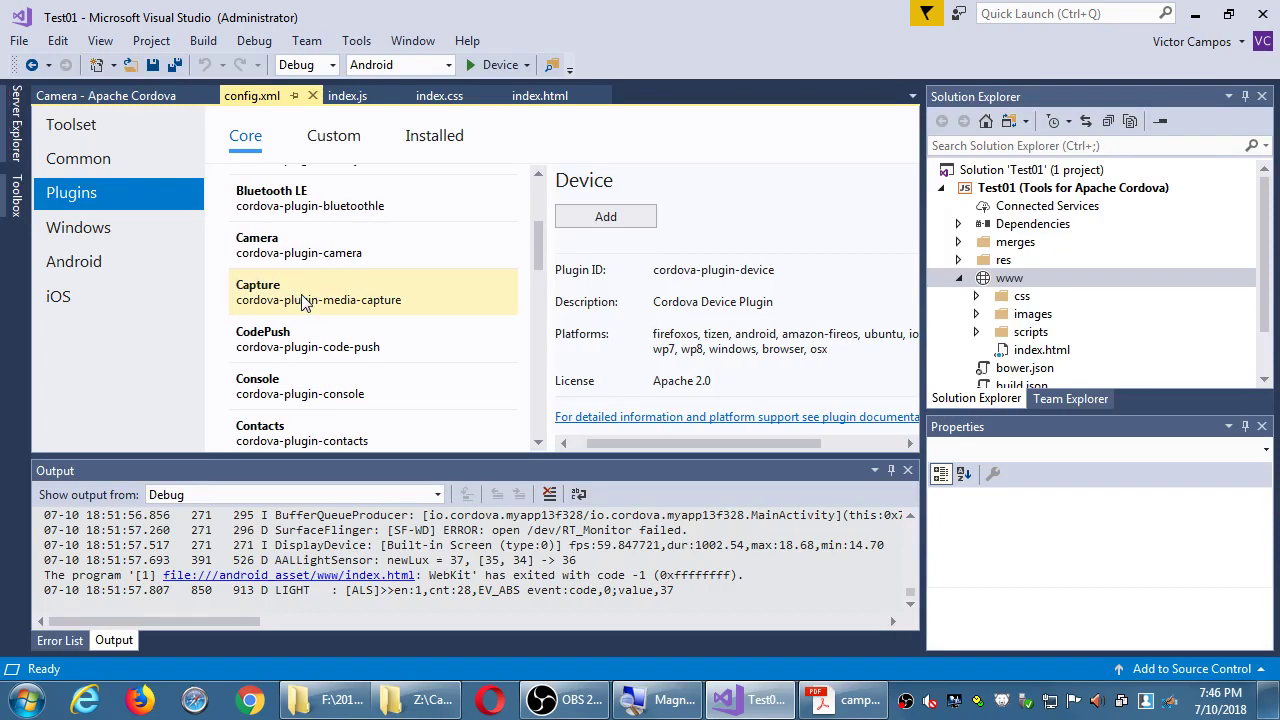
left_click(305, 262)
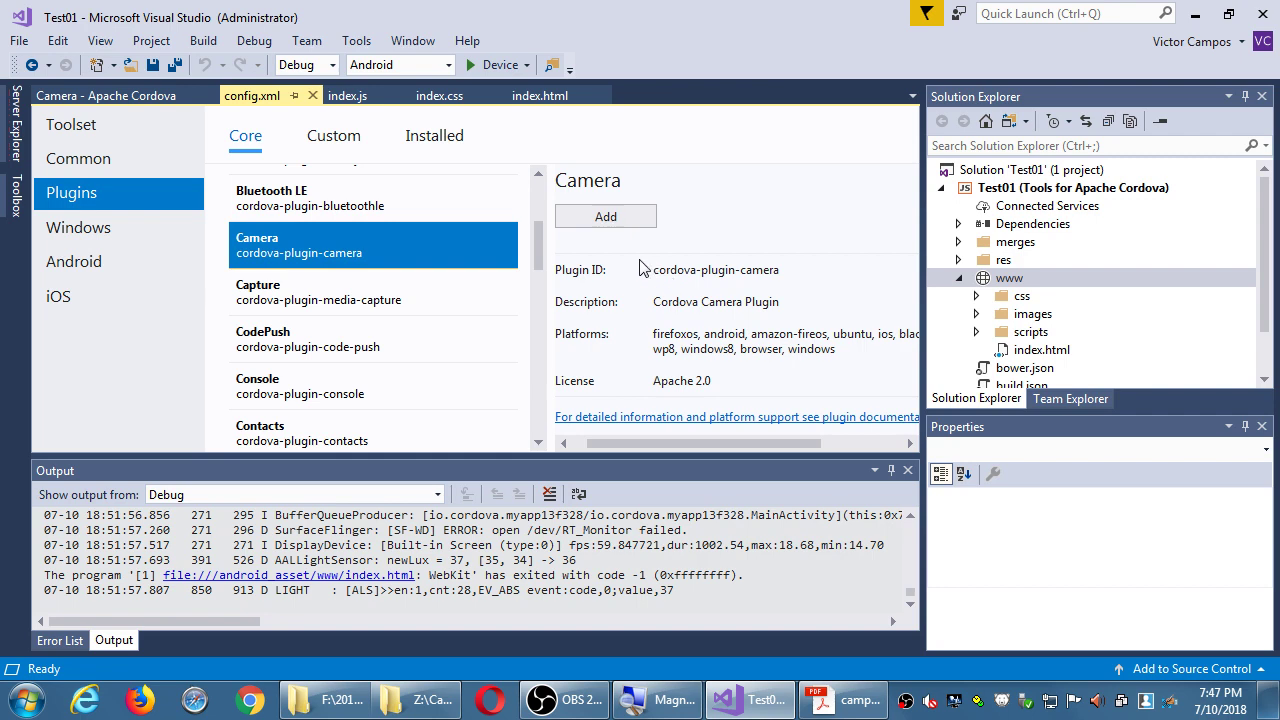
Step: Close config.xml and select index.html under the www folder in the Solution Explorer
left_click(313, 96)
scroll(1058, 367, "down", 1)
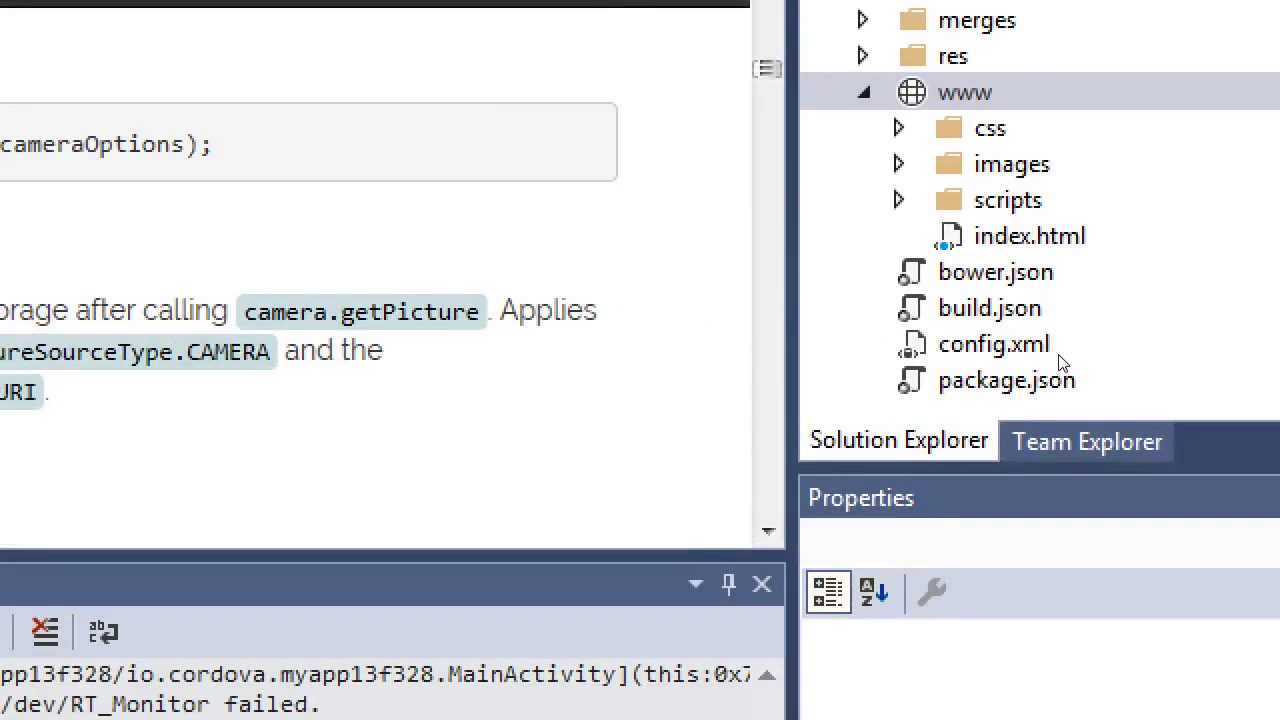
left_click(1043, 347)
key("Up")
key("Up")
key("Up")
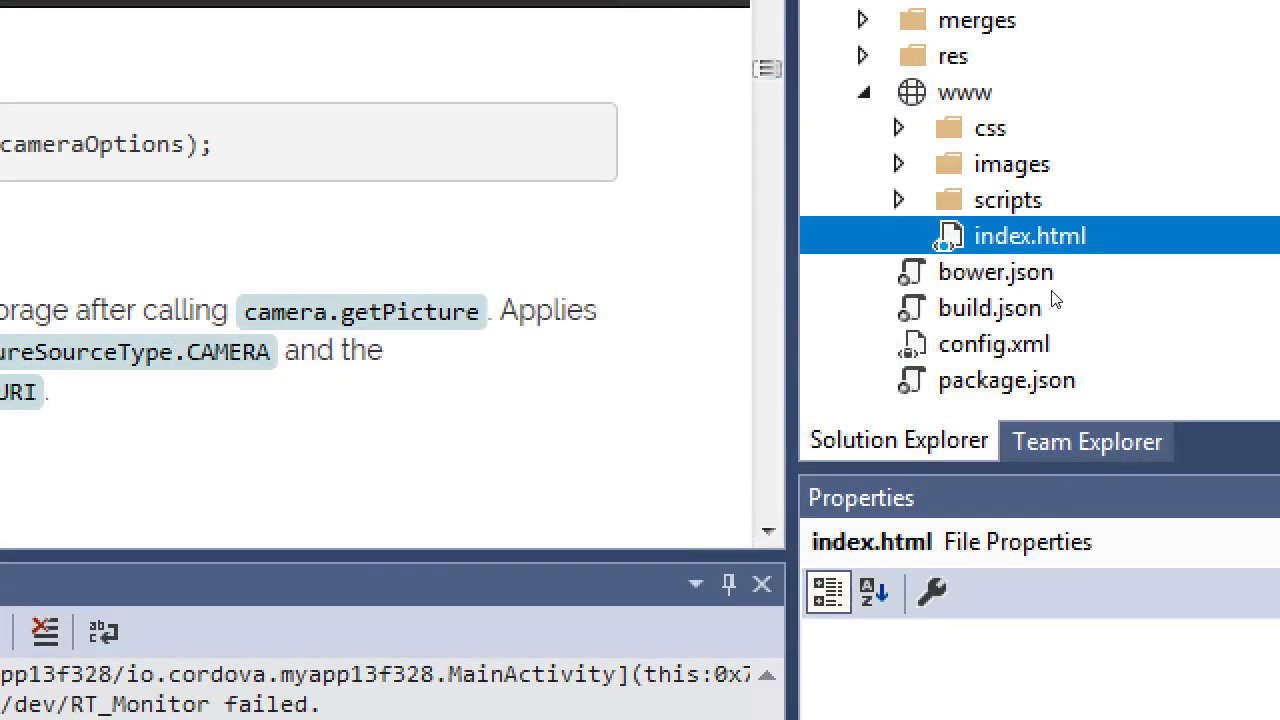
Step: Open config.xml from the Solution Explorer in code view and look through the file from beginning to end
left_click(1050, 356)
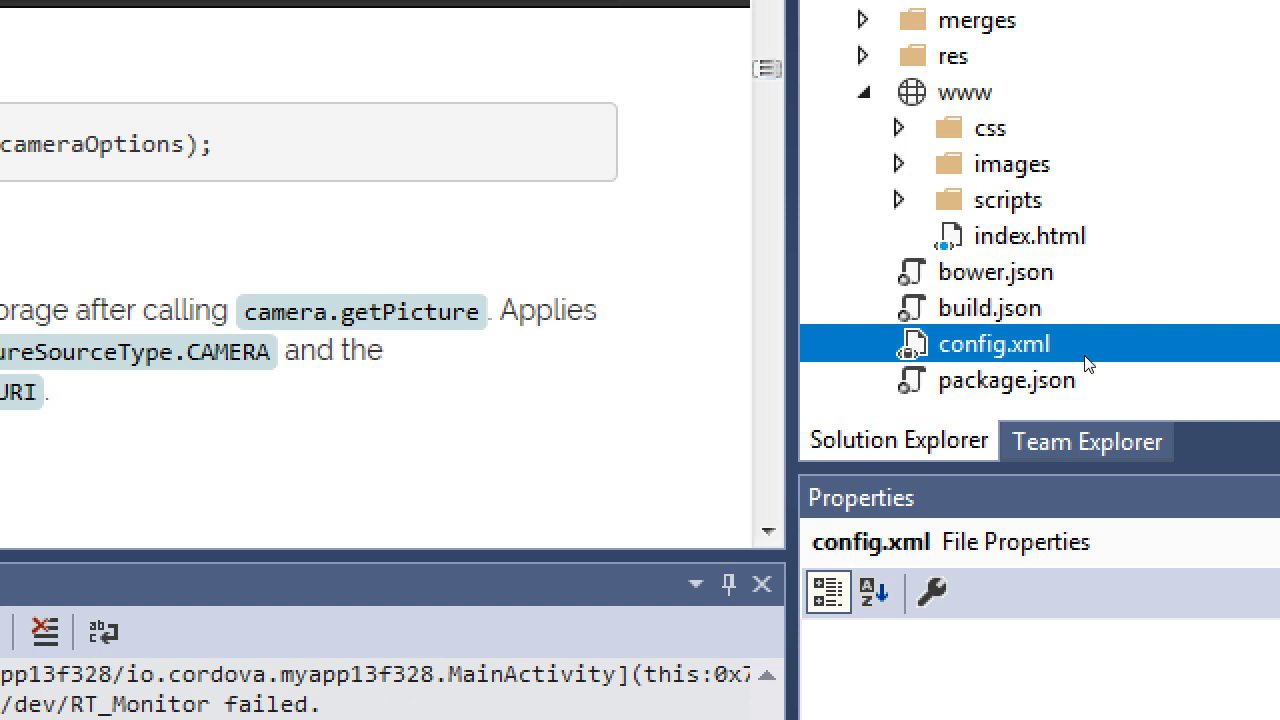
right_click(1028, 352)
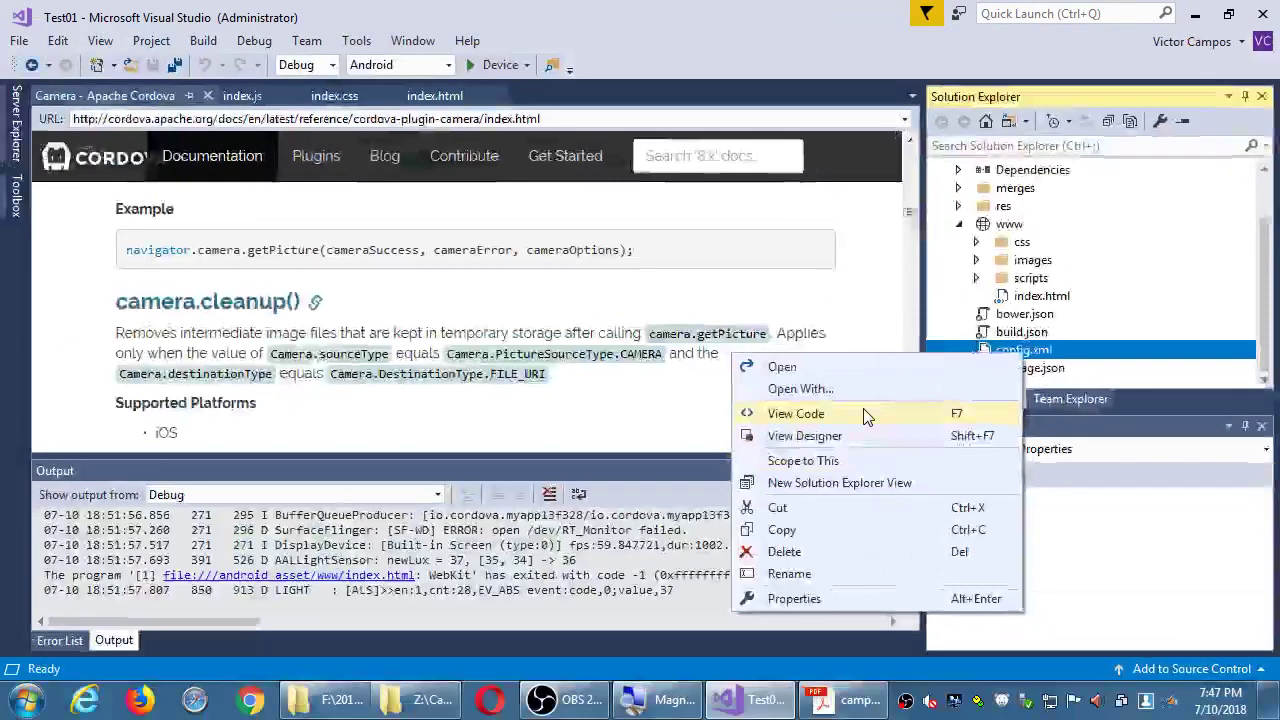
left_click(760, 471)
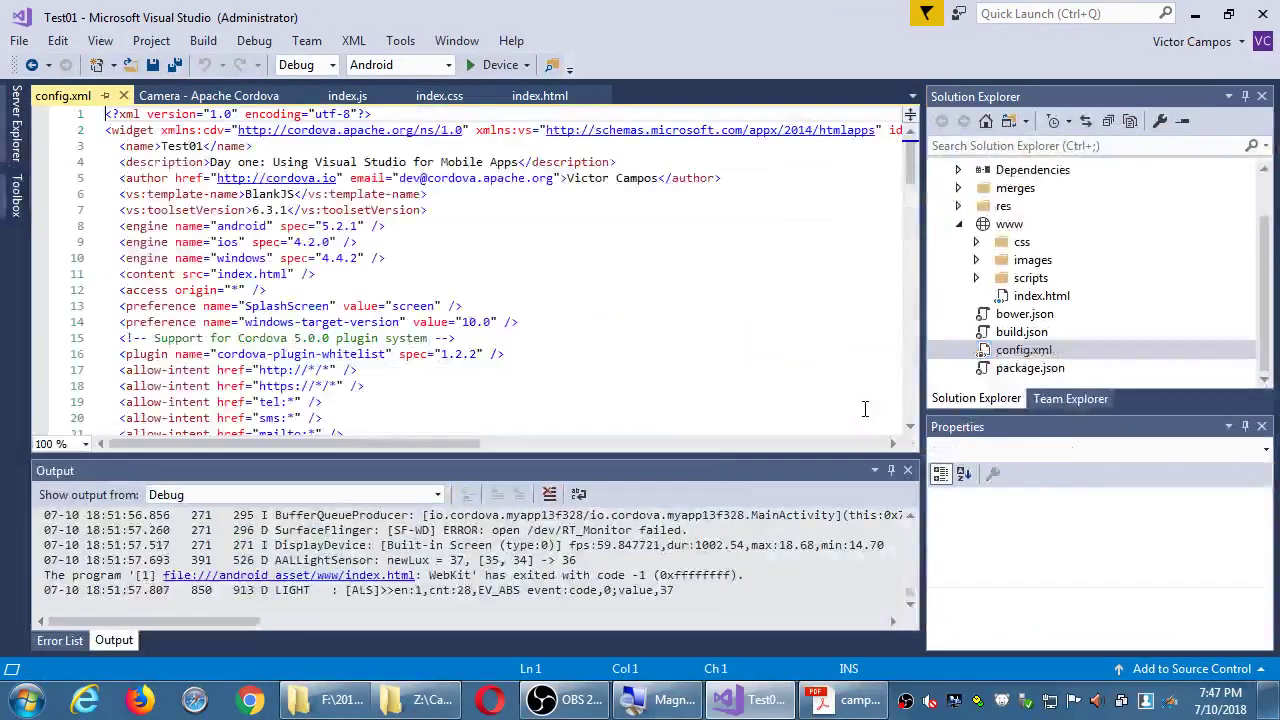
scroll(695, 350, "down", 20)
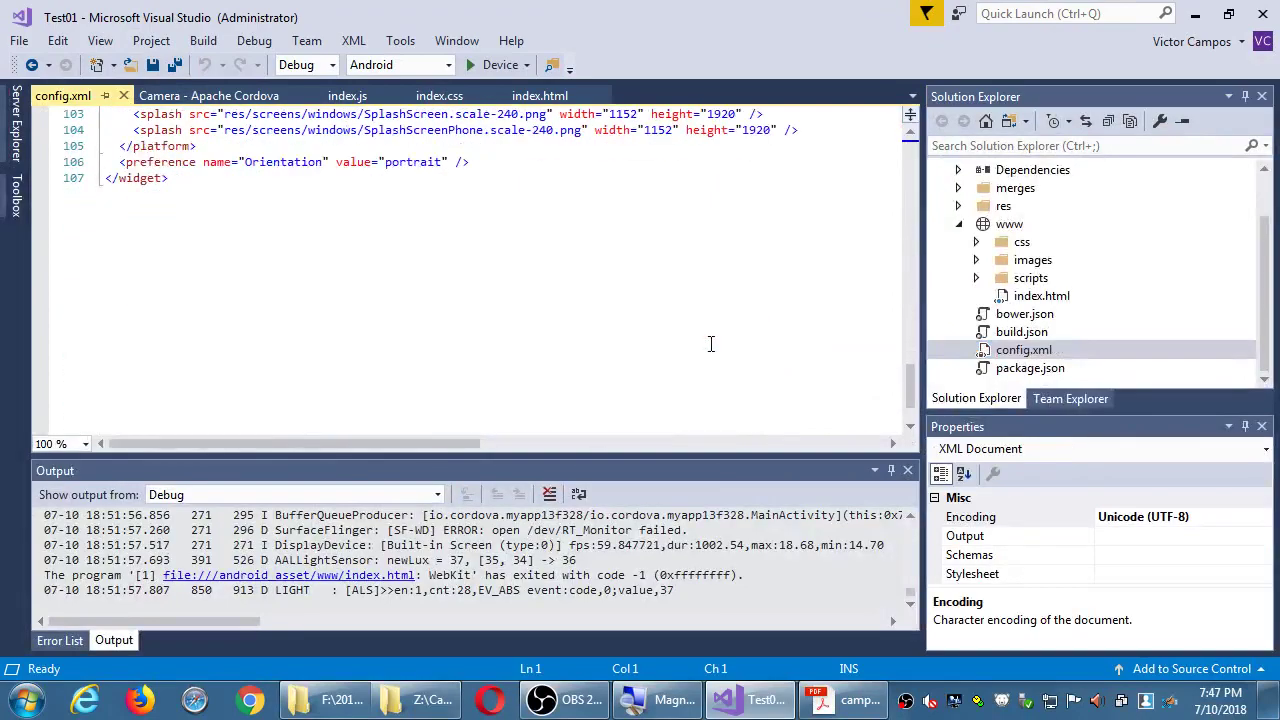
scroll(721, 343, "up", 20)
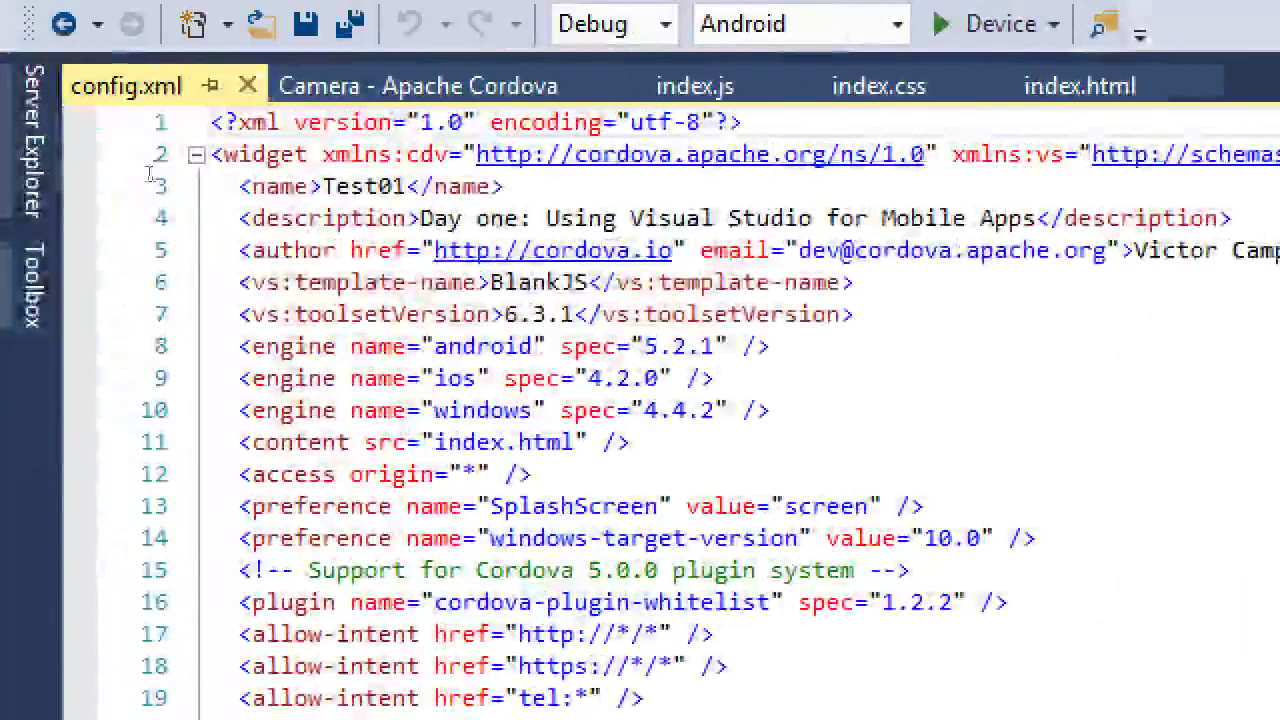
Step: Highlight the description tag name on line 4 of config.xml, and place the cursor inside that word
key("ctrl+shift+Right")
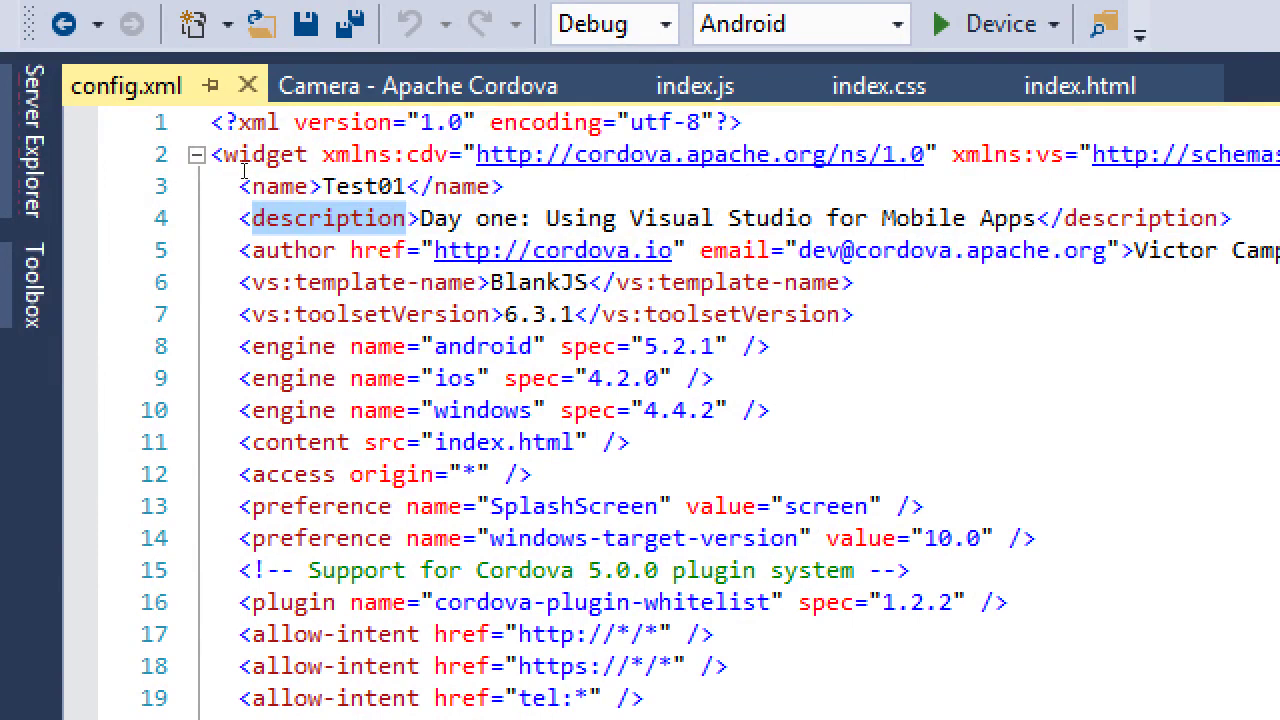
key("Right")
key("Left")
key("Left")
key("Left")
key("Left")
key("Left")
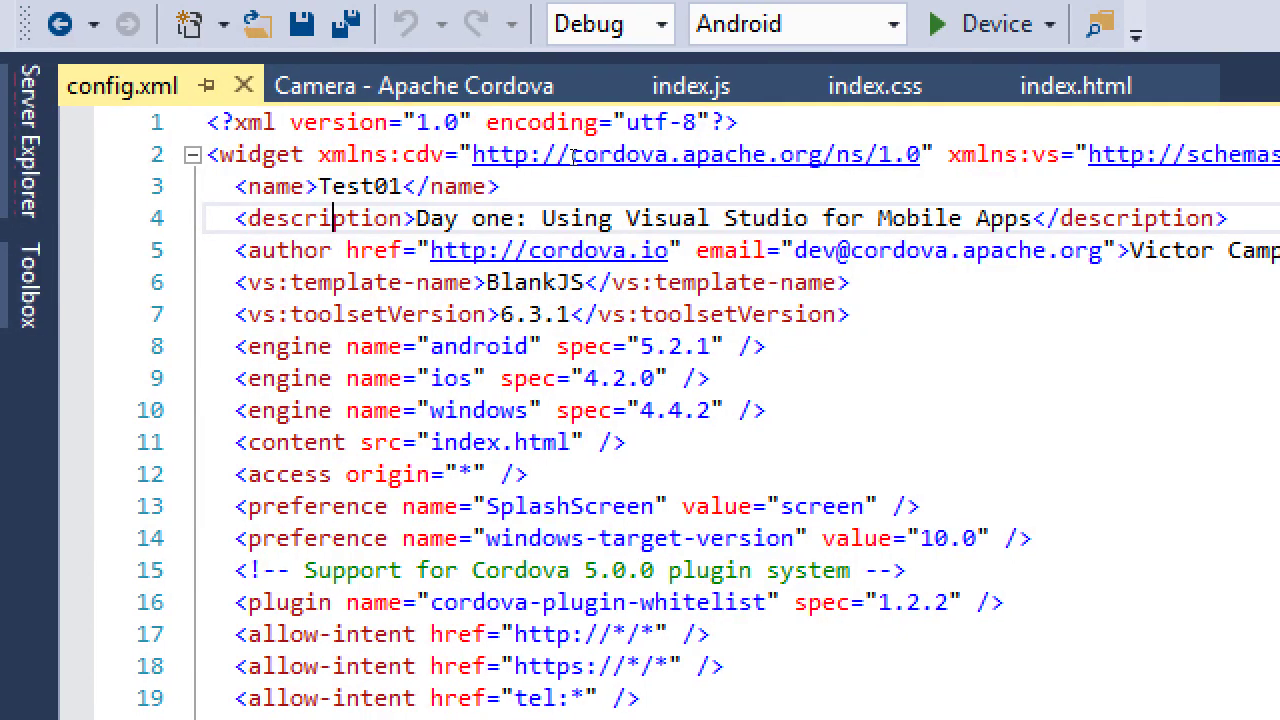
Step: Go to the name element on line 3 and select its value Test01
key("End")
key("Left")
key("Left")
key("Left")
key("Left")
key("Left")
key("Left")
key("Up")
key("Home")
key("Right")
key("Right")
key("Right")
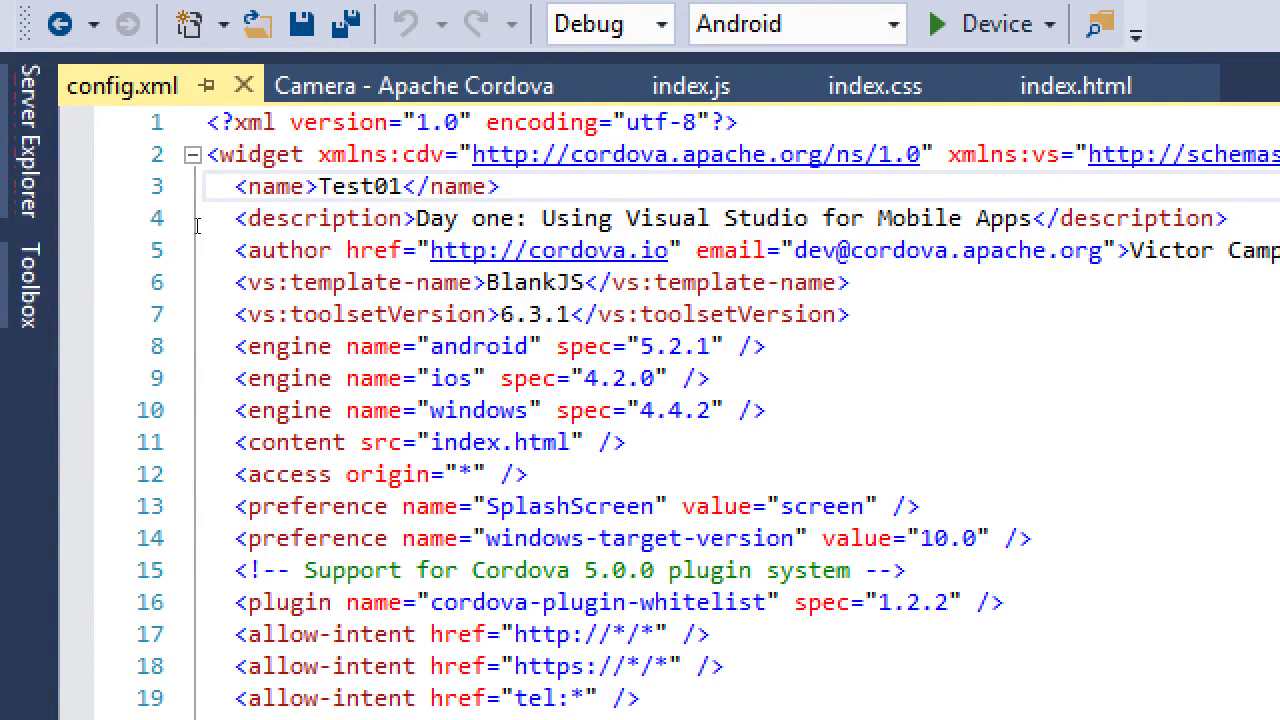
key("Right")
key("Right")
key("Right")
key("shift+Right")
key("shift+Right")
key("shift+Right")
key("shift+Right")
key("shift+Right")
key("shift+Right")
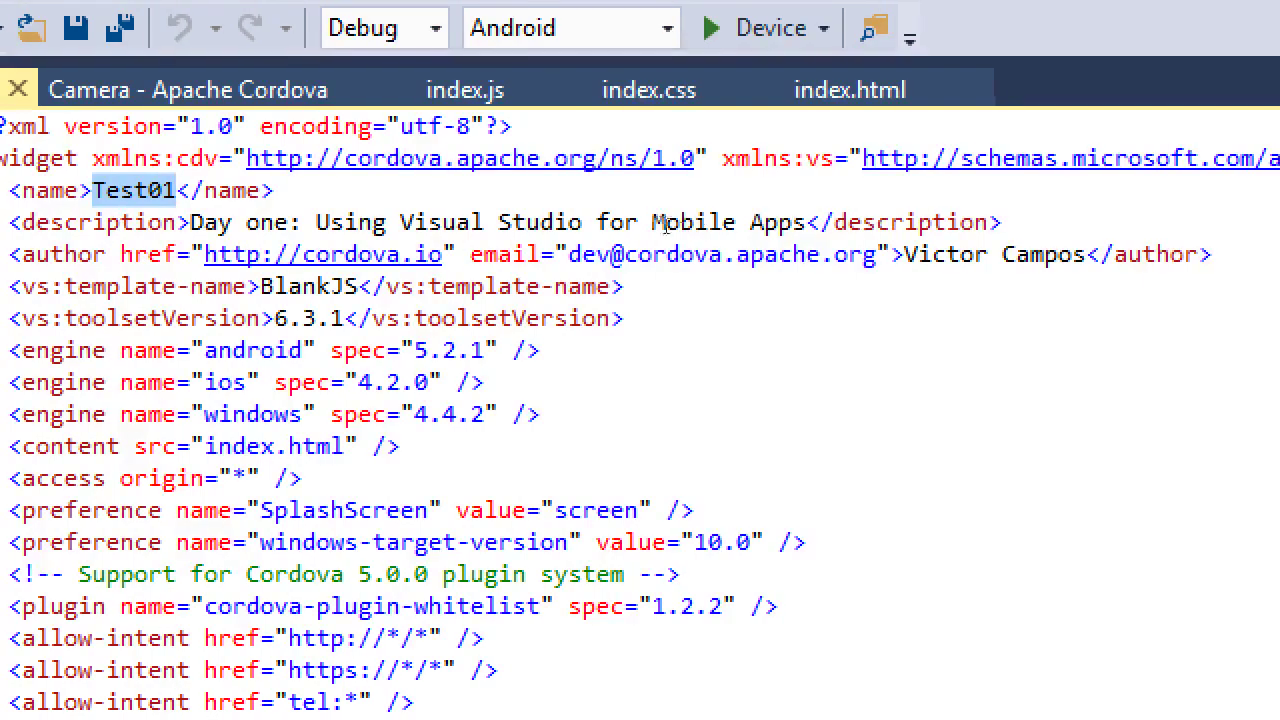
Step: Select the author's name in the author element on line 5
key("Down")
key("Down")
key("shift+Right")
key("shift+Right")
key("shift+Right")
key("shift+Right")
key("shift+Right")
key("shift+Right")
key("shift+Right")
key("shift+Right")
key("shift+Right")
key("shift+Right")
key("shift+Right")
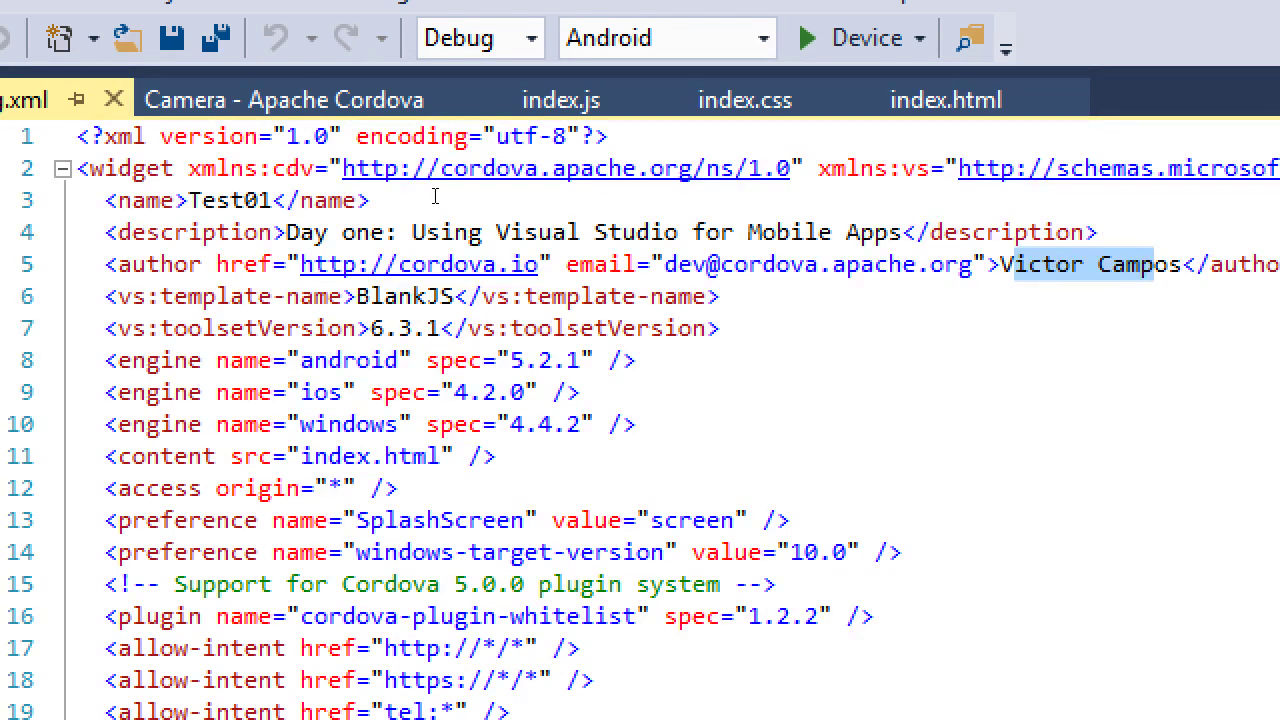
Step: Review the toolsetVersion element on line 7 and the android engine entry on line 8
key("Down")
key("Down")
key("Left")
key("Left")
key("Left")
key("Left")
key("Left")
key("Left")
key("Left")
key("Left")
key("Left")
key("Left")
key("Left")
key("Left")
key("Left")
key("Left")
key("Left")
key("Left")
key("Left")
key("Left")
key("Left")
key("Left")
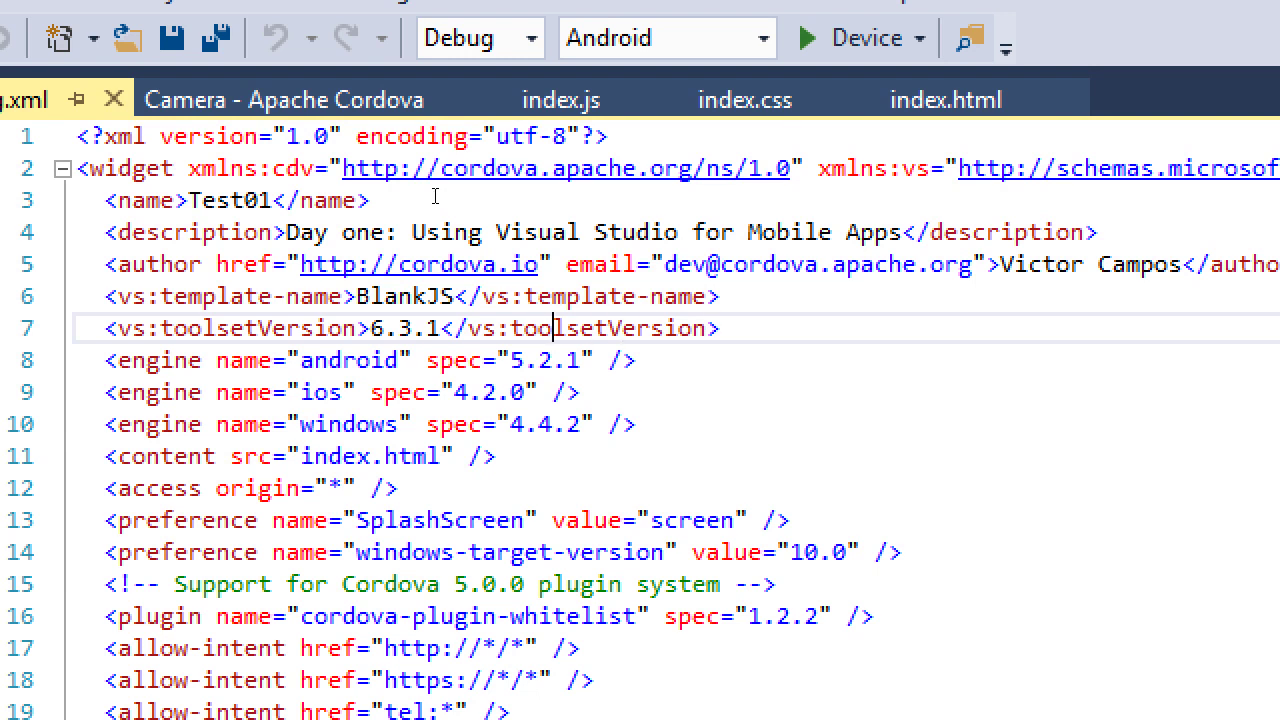
key("Down")
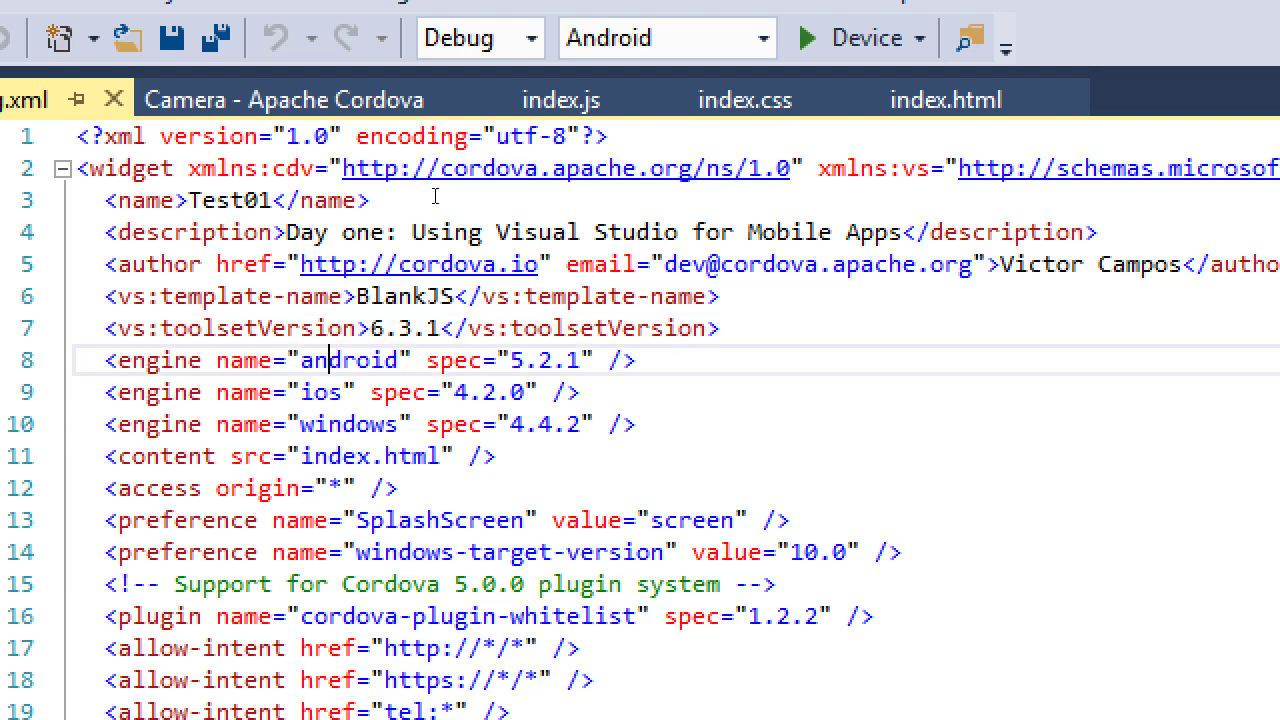
Step: Go past the ios and windows engine entries and select the word index in the content source on line 11
key("Down")
key("Down")
key("Down")
key("Down")
key("Up")
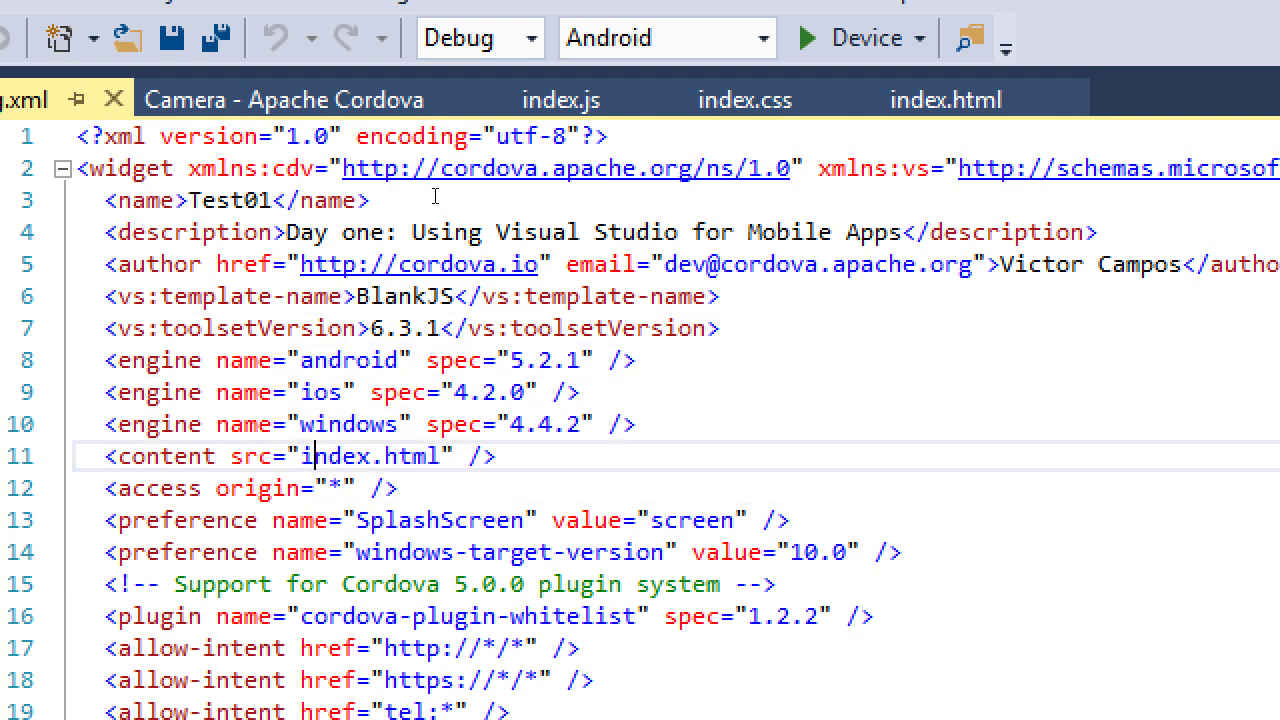
key("Left")
key("shift+Right")
key("shift+Right")
key("shift+Right")
key("shift+Right")
key("shift+Right")
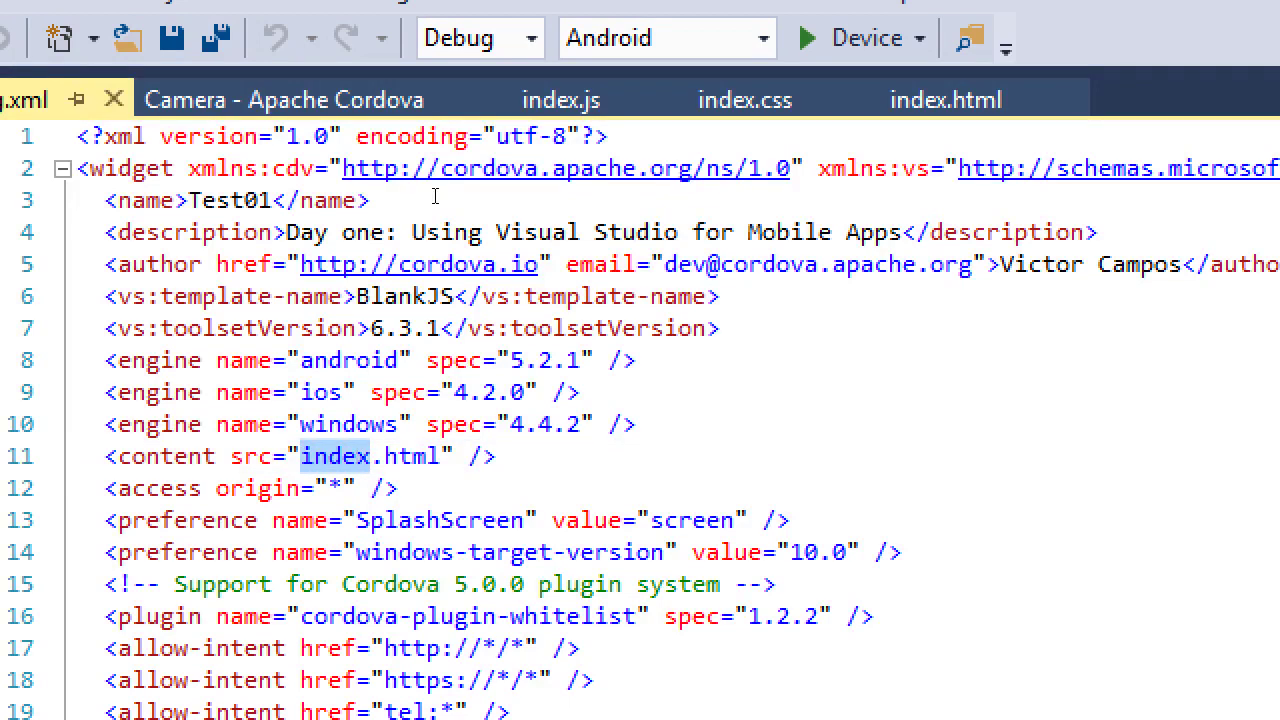
Step: Show the View Code and View Designer choices for config.xml in the Solution Explorer, and return to the XML code
scroll(505, 312, "down", 2)
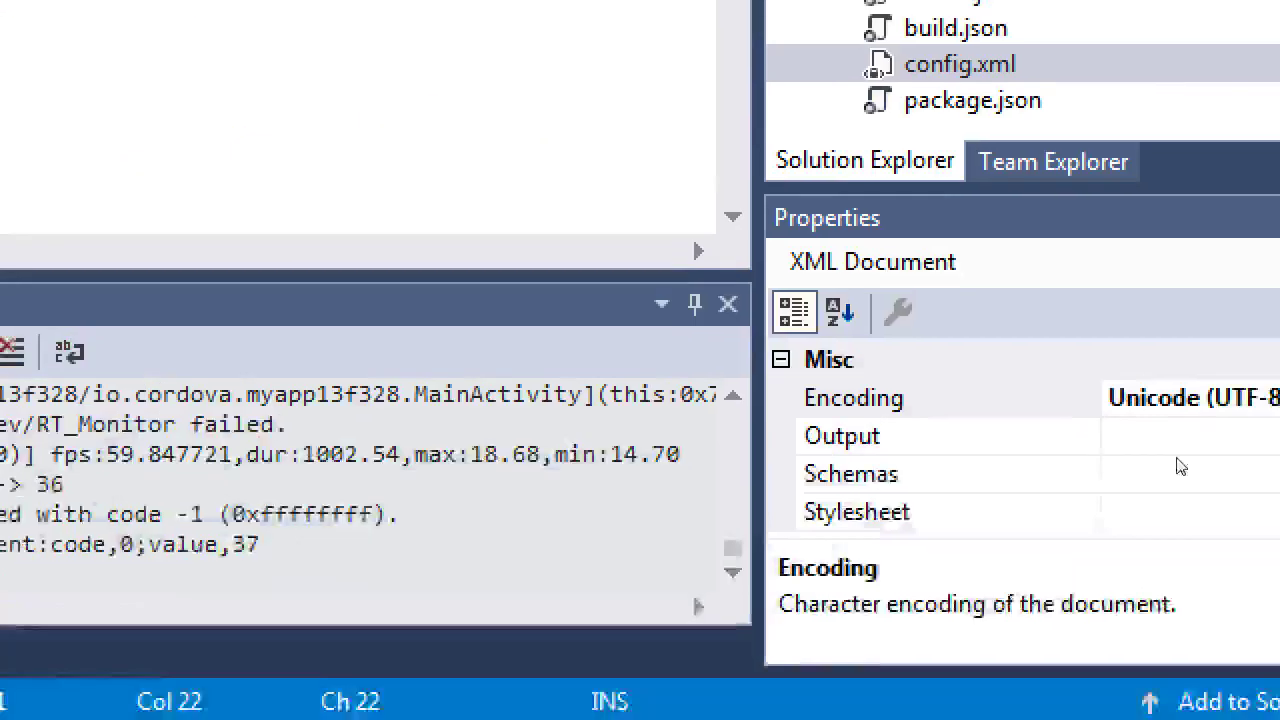
right_click(1040, 76)
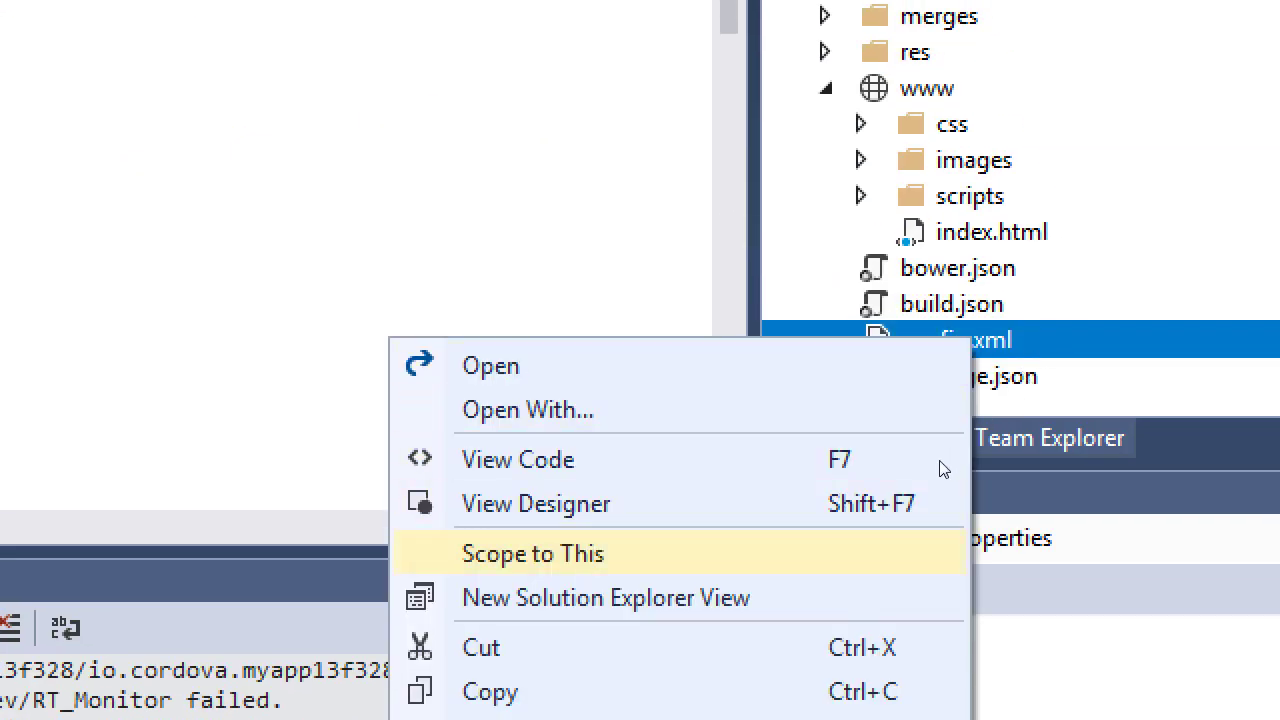
key("Up")
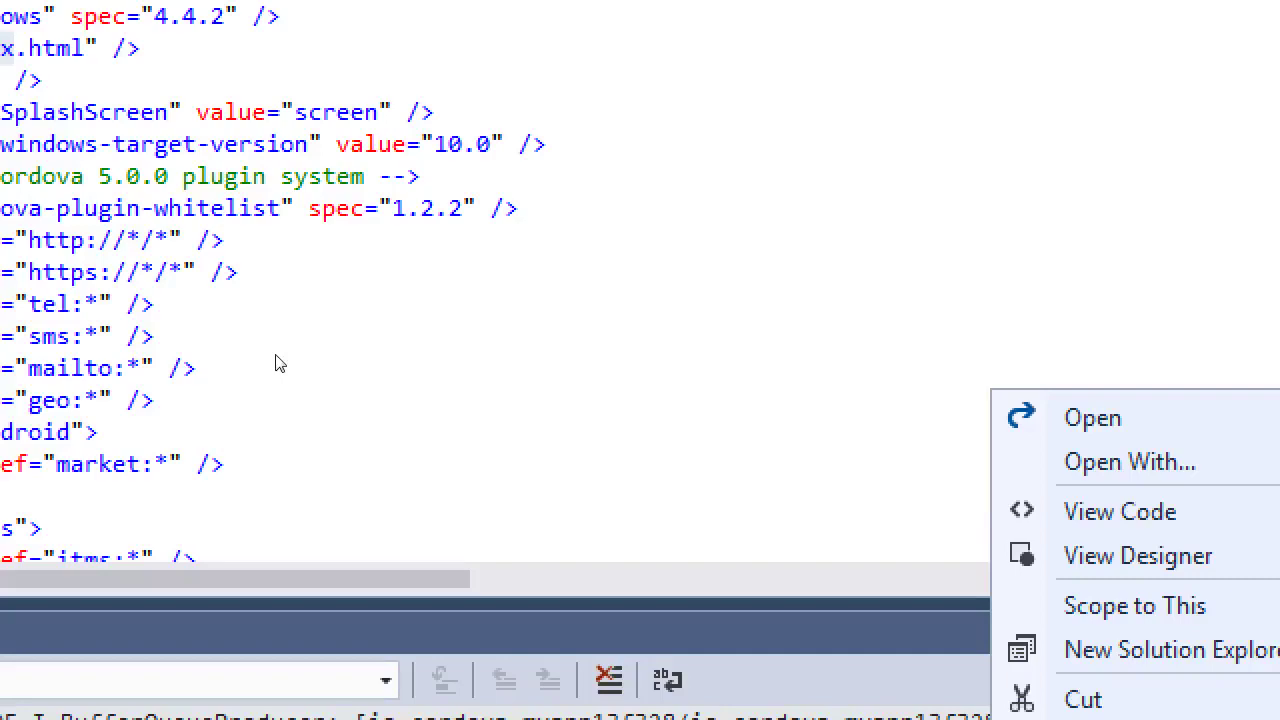
key("Up")
key("Return")
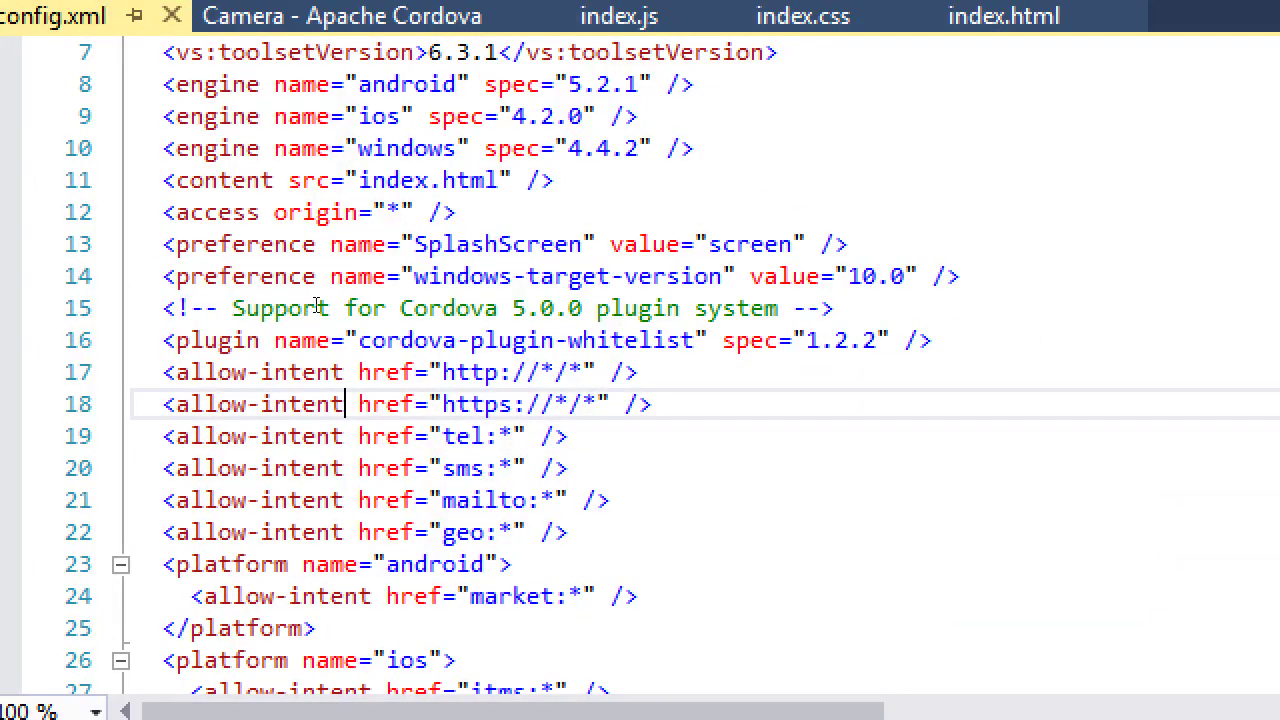
Step: Review the allow-intent entries and the android and ios platform sections that follow them
key("Down")
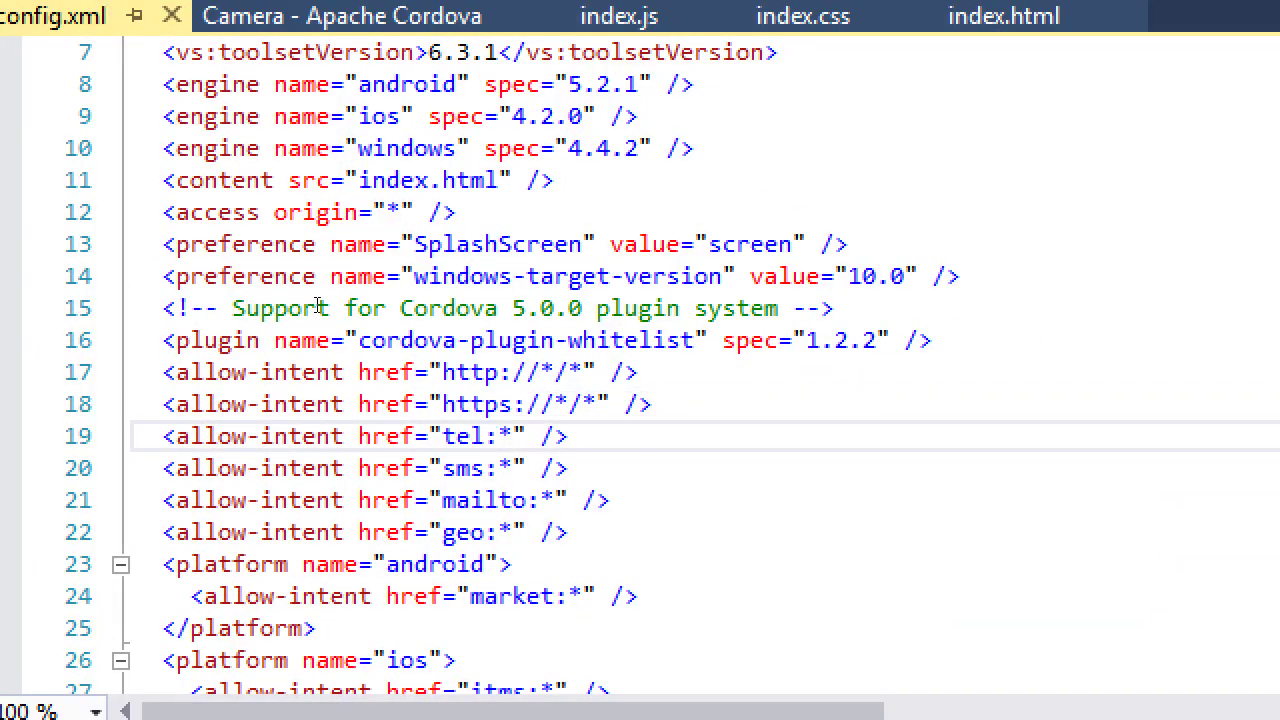
scroll(324, 310, "down", 1)
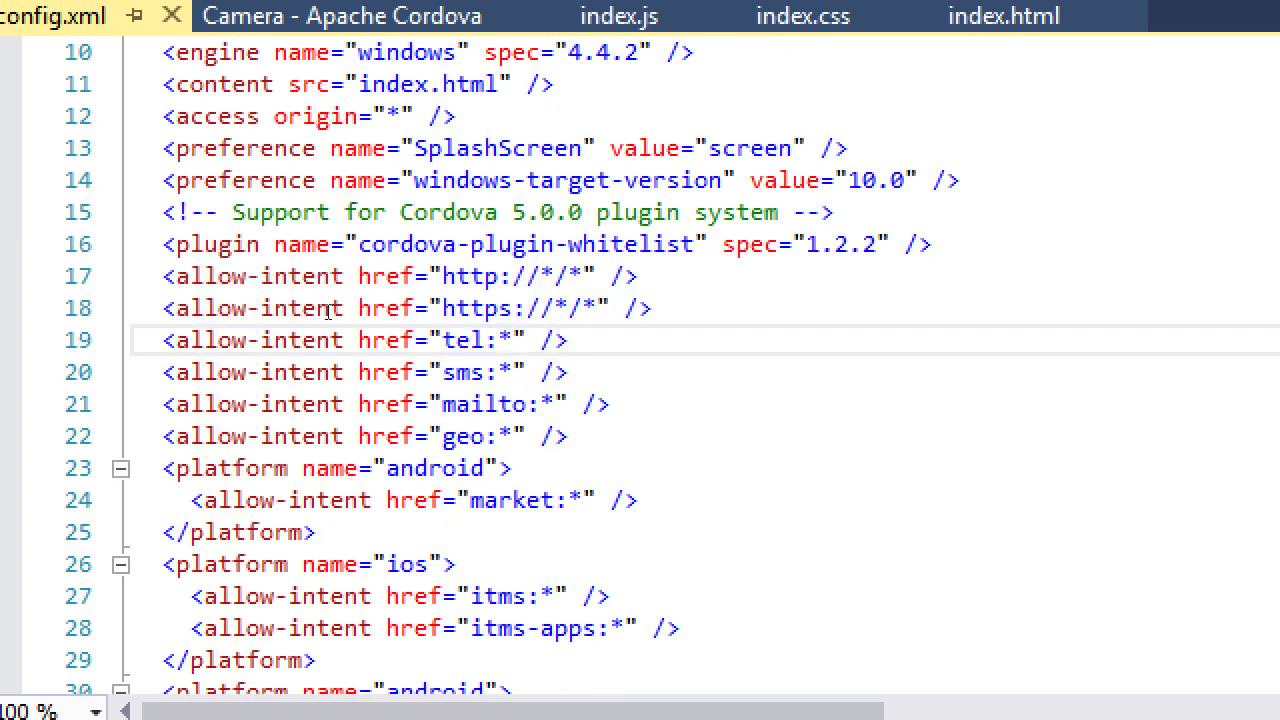
scroll(352, 283, "down", 2)
scroll(352, 283, "down", 2)
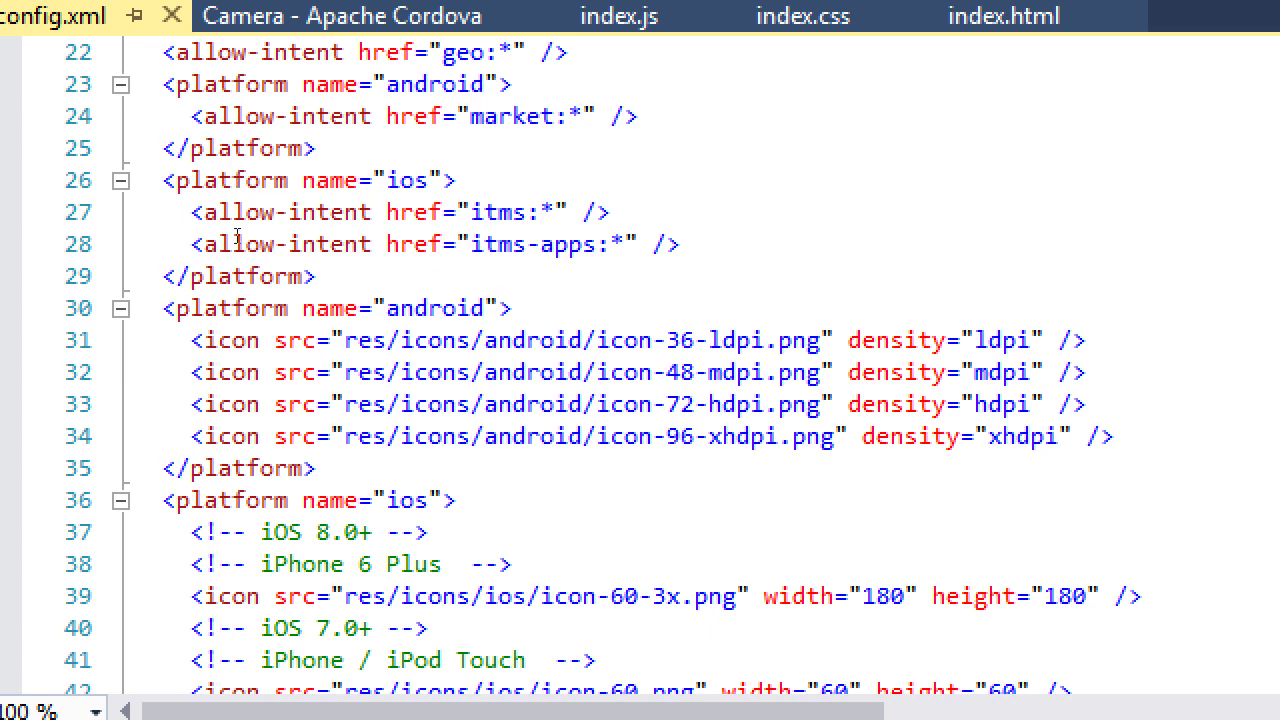
Step: Highlight android in the platform element on line 30 and the size and density parts of its icon file names
double_click(440, 308)
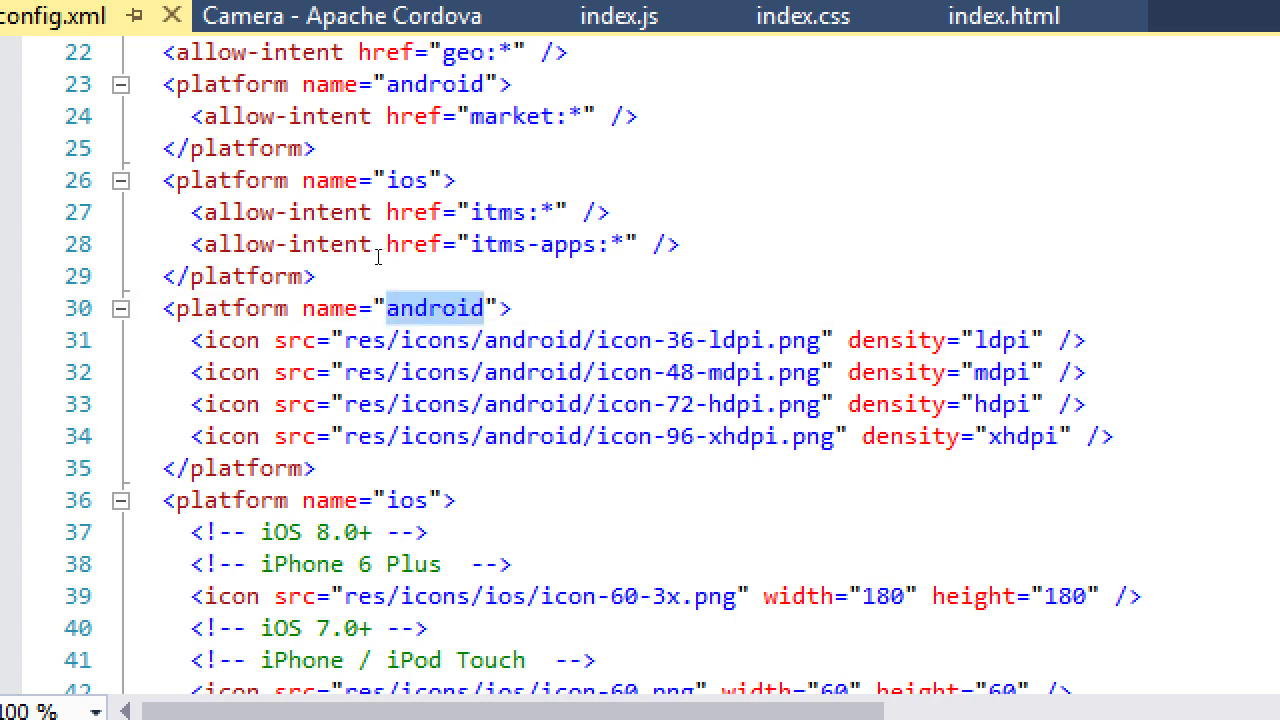
key("Down")
key("Down")
key("Down")
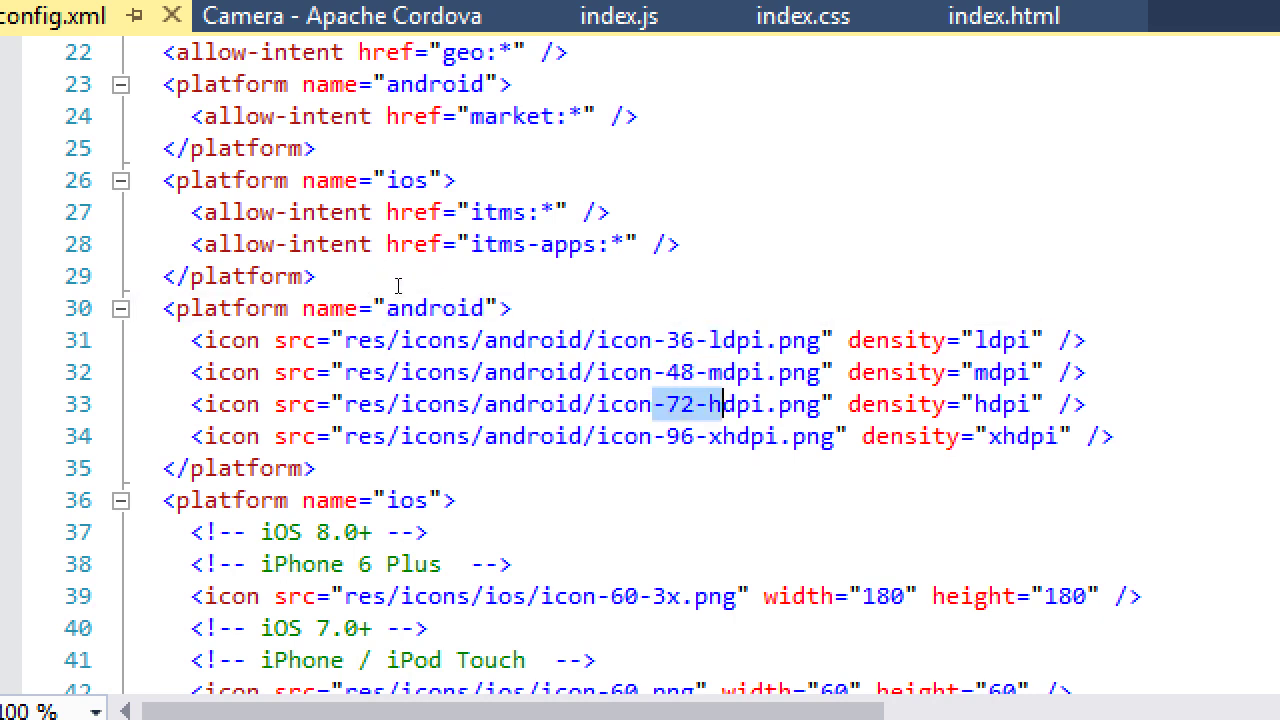
key("Down")
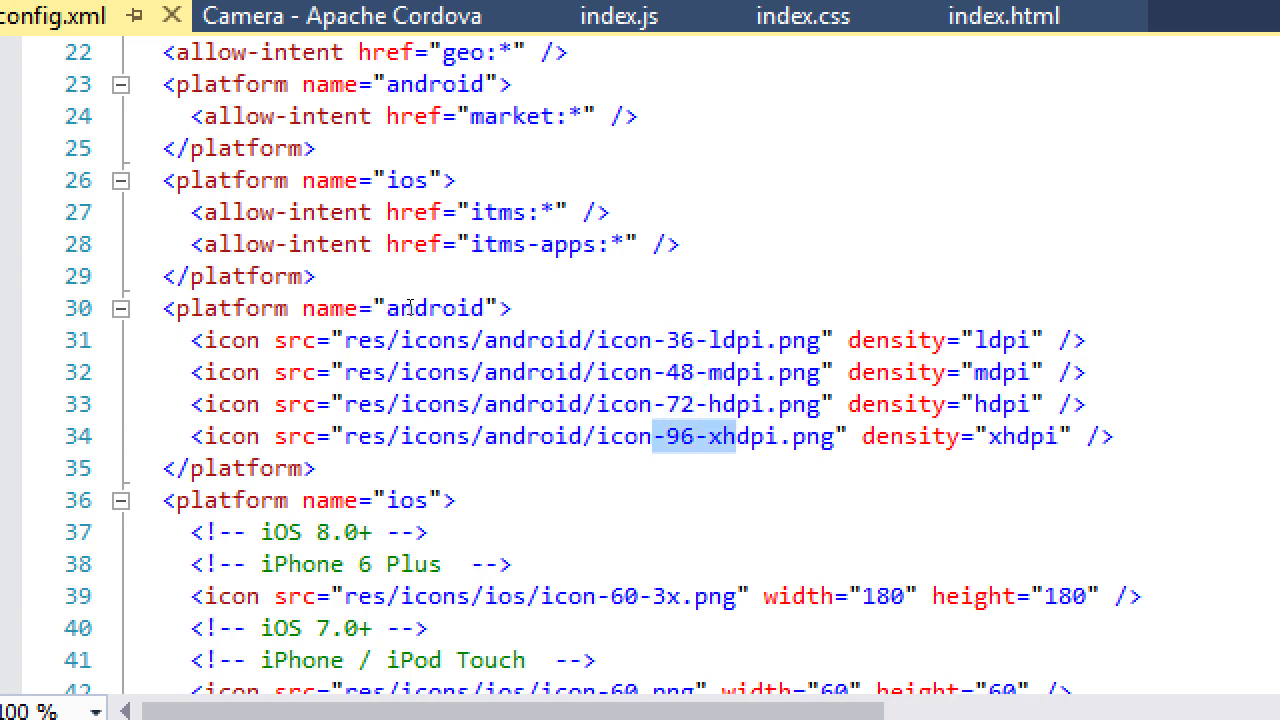
scroll(410, 308, "down", 1)
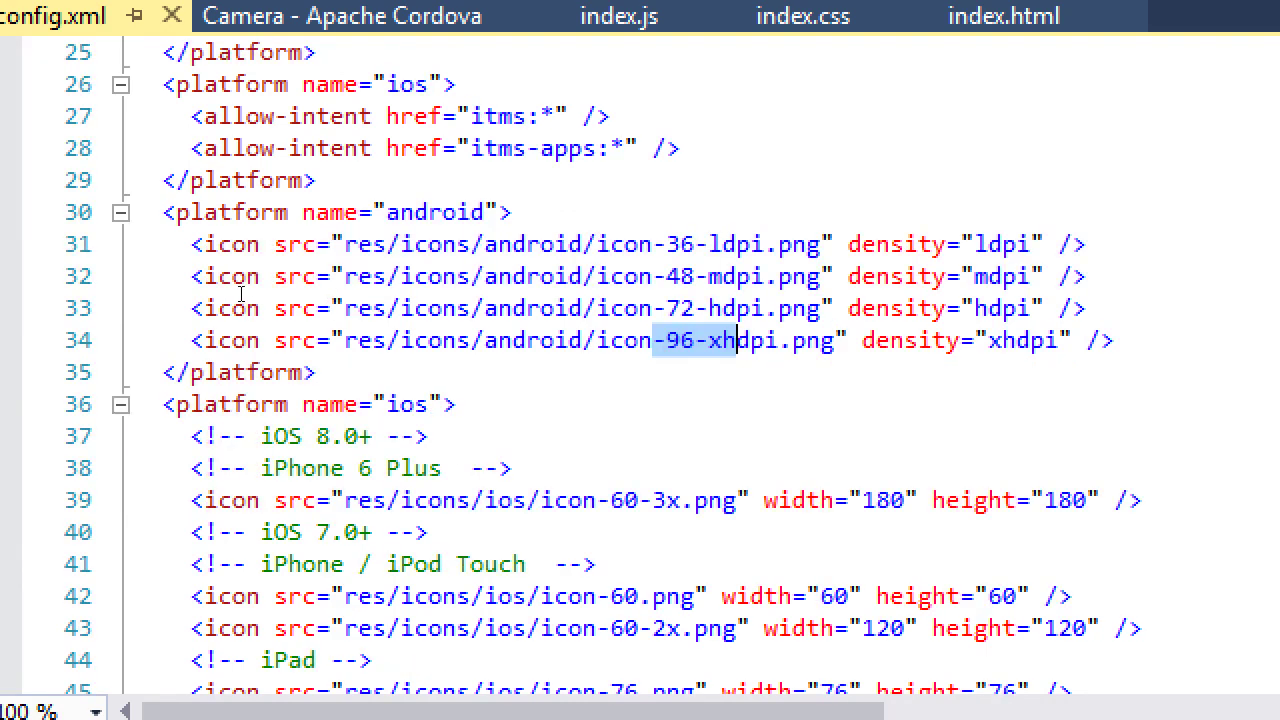
Step: Examine the ios platform's icon entries, highlighting part of the icon-60-3x.png path and the iPad comment
key("Down")
scroll(322, 330, "down", 1)
key("shift+Down")
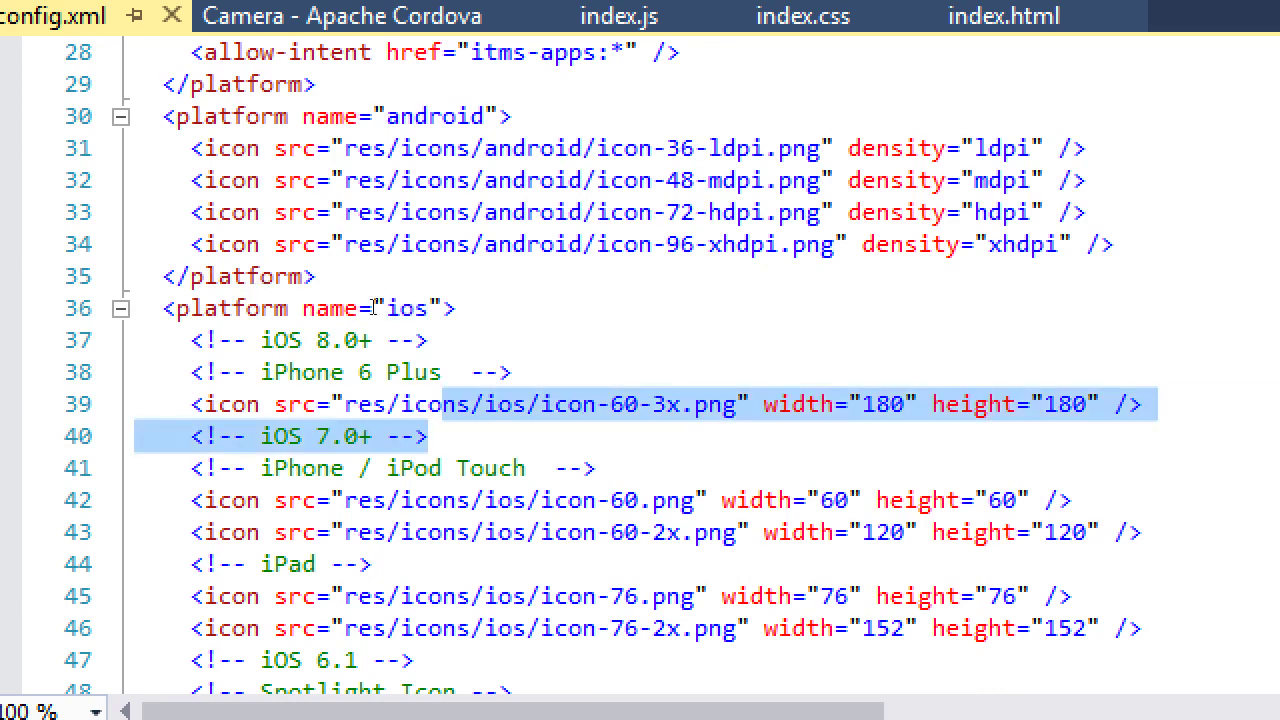
key("shift+Up")
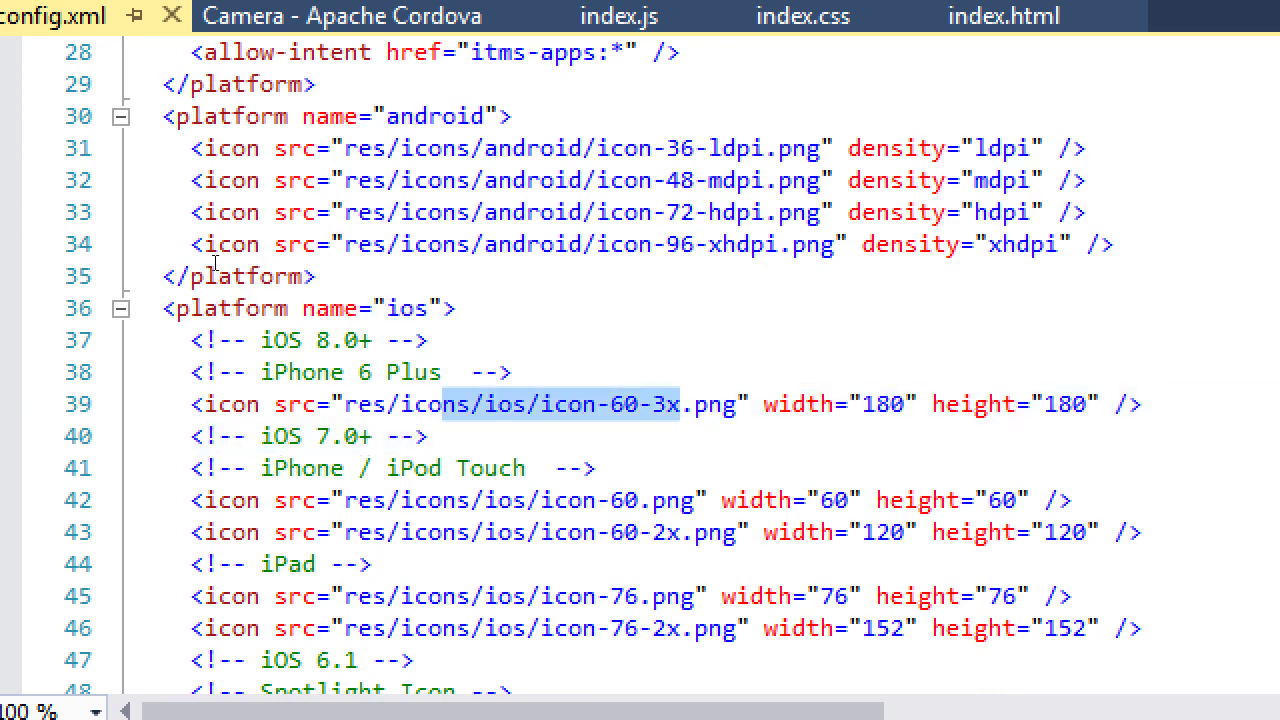
scroll(214, 262, "down", 2)
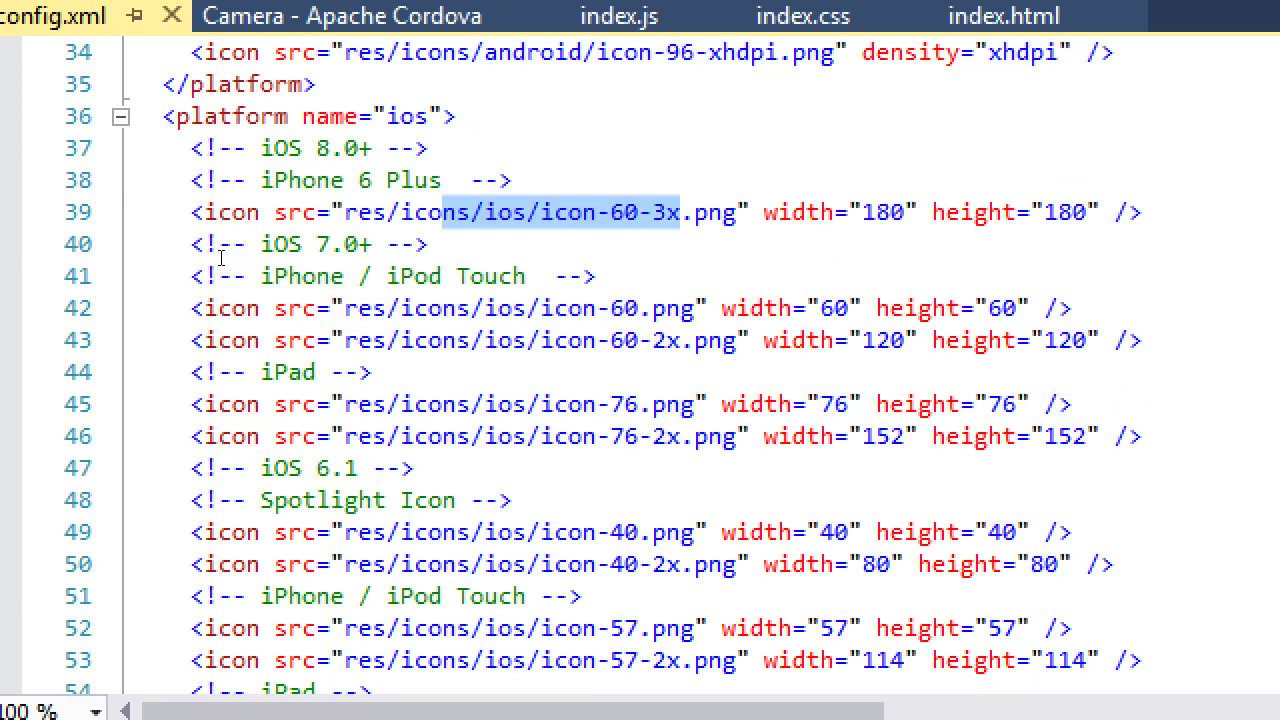
key("Down")
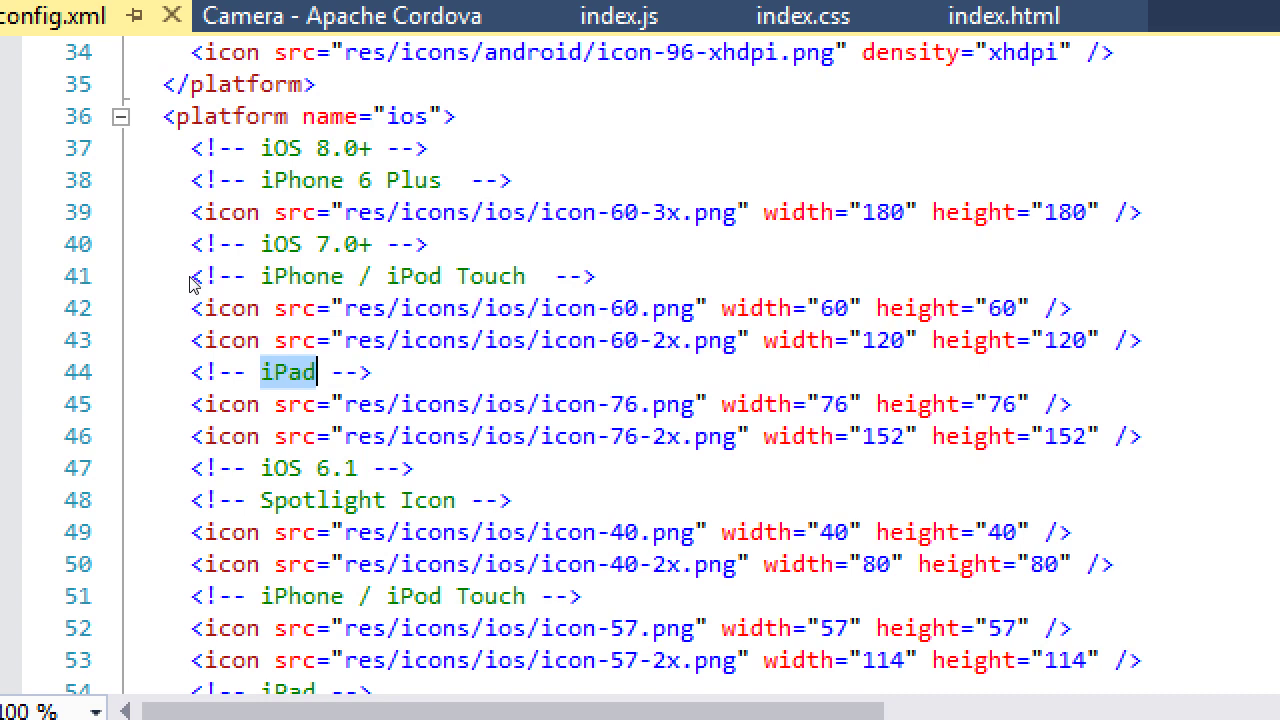
left_click(229, 150)
Step: Continue past the remaining iOS icons and highlight windows in the platform element on line 64
scroll(296, 298, "down", 2)
scroll(296, 298, "down", 2)
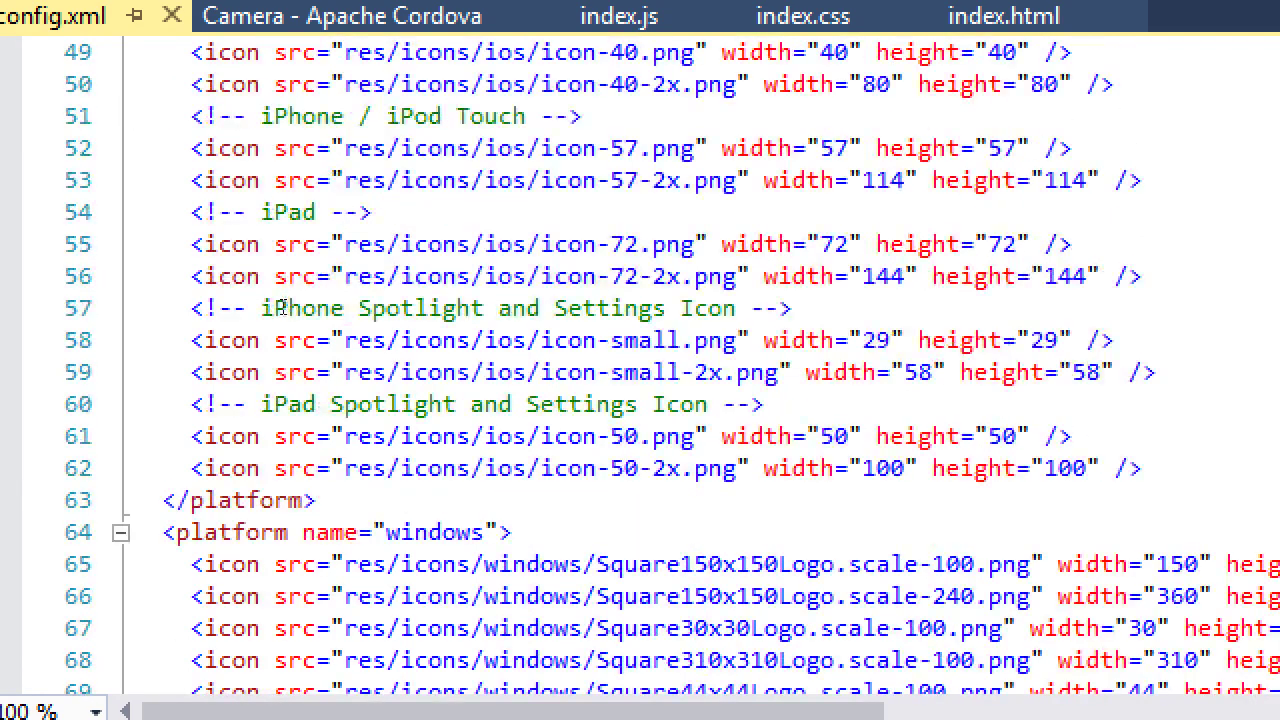
scroll(252, 302, "down", 1)
key("F3")
scroll(333, 360, "down", 1)
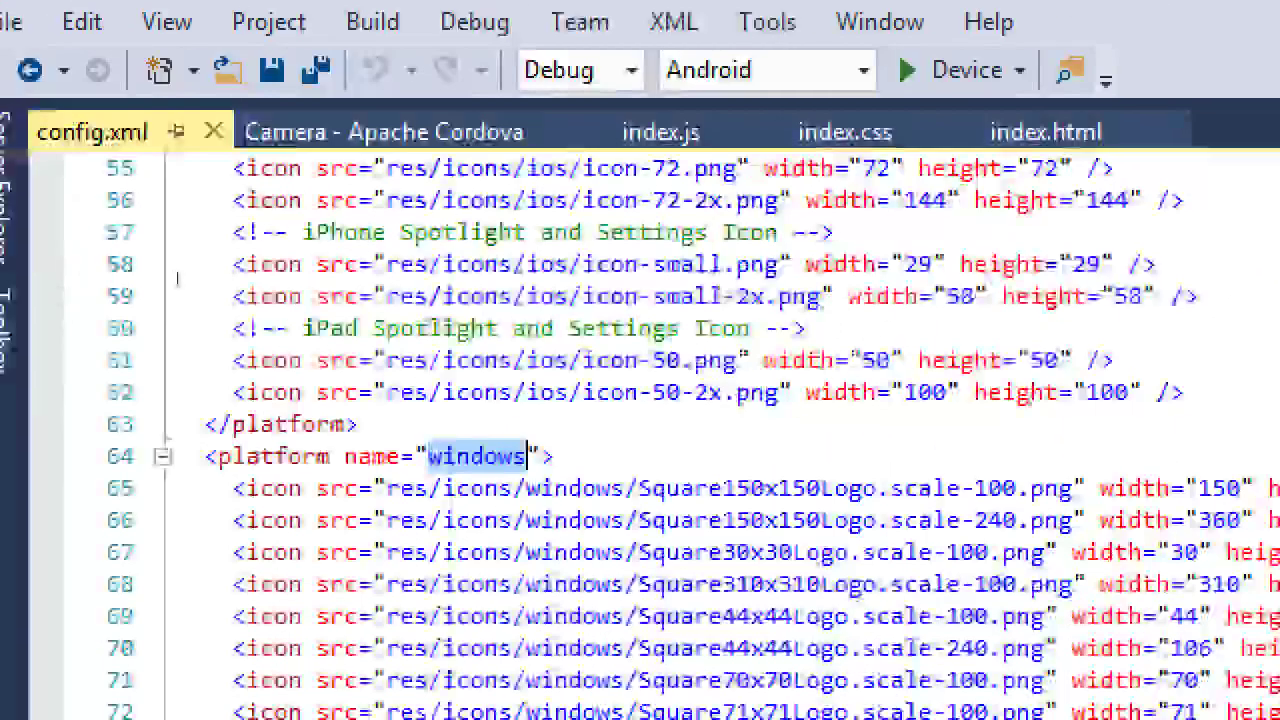
Step: Return to the android icon entries and select ldpi in the icon-36-ldpi.png file name on line 31
scroll(527, 270, "up", 9)
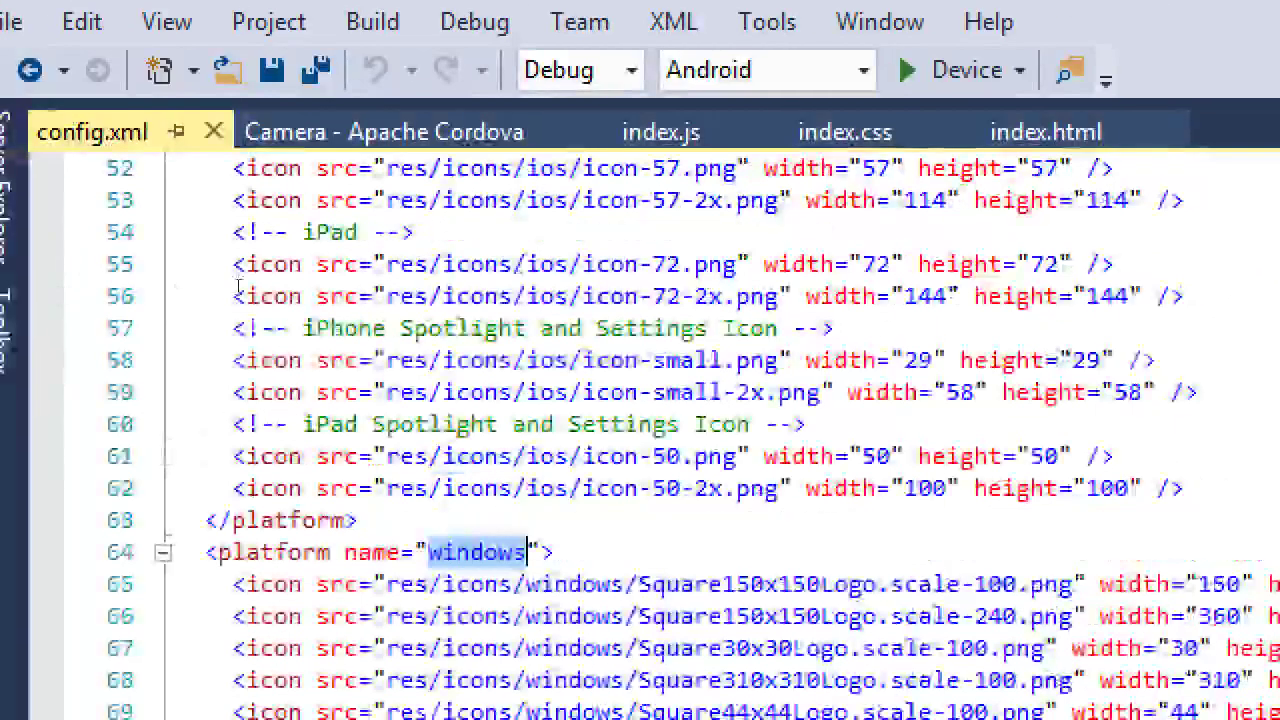
scroll(238, 289, "up", 2)
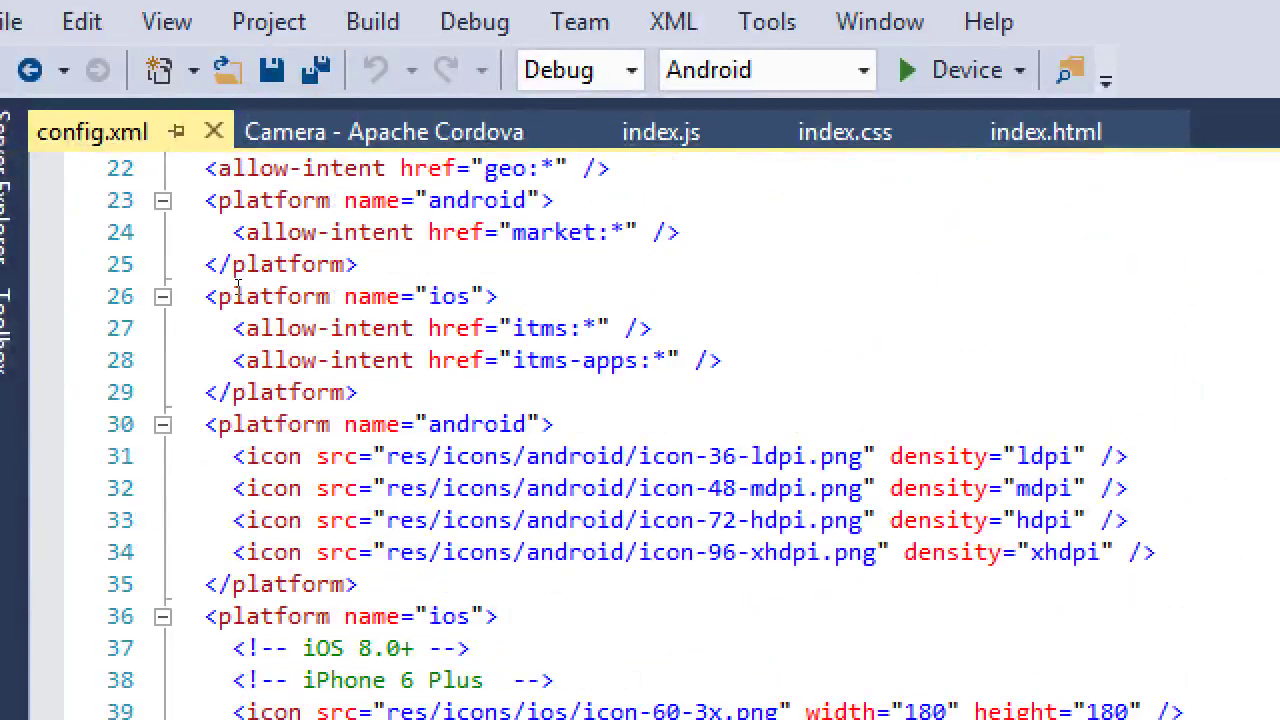
left_click_drag(640, 456, 764, 456)
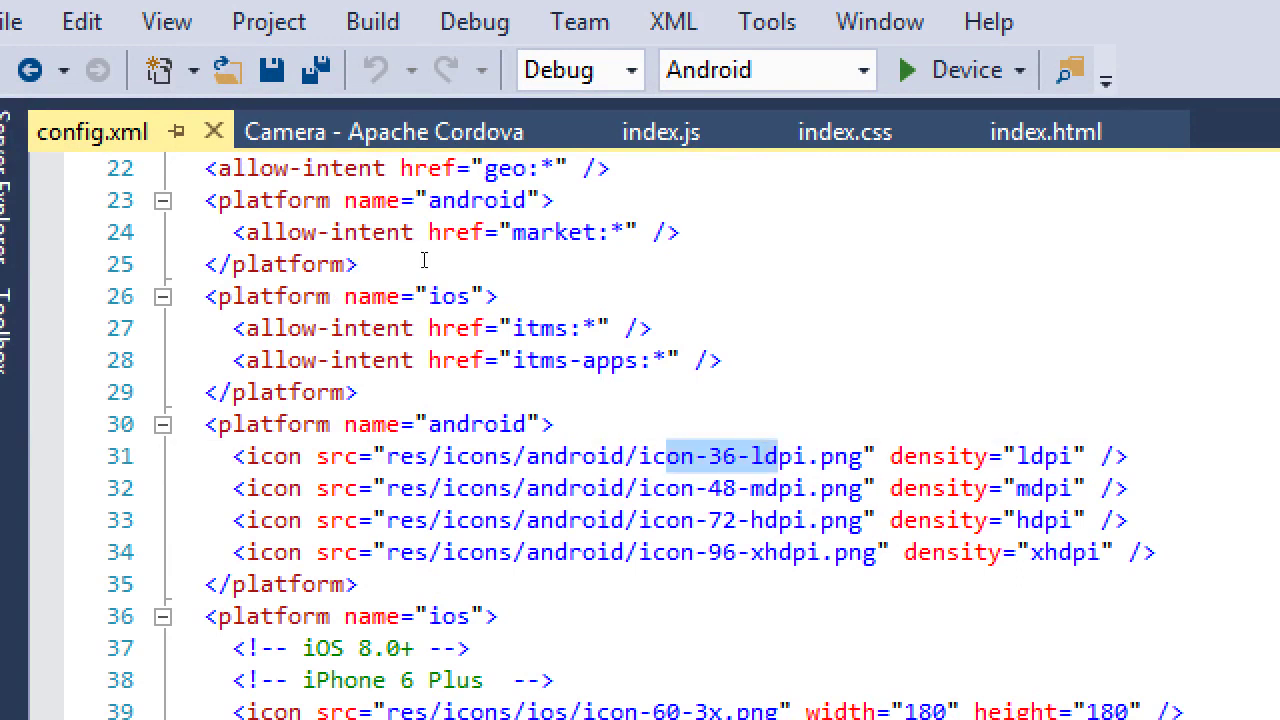
left_click(764, 456)
key("ctrl+w")
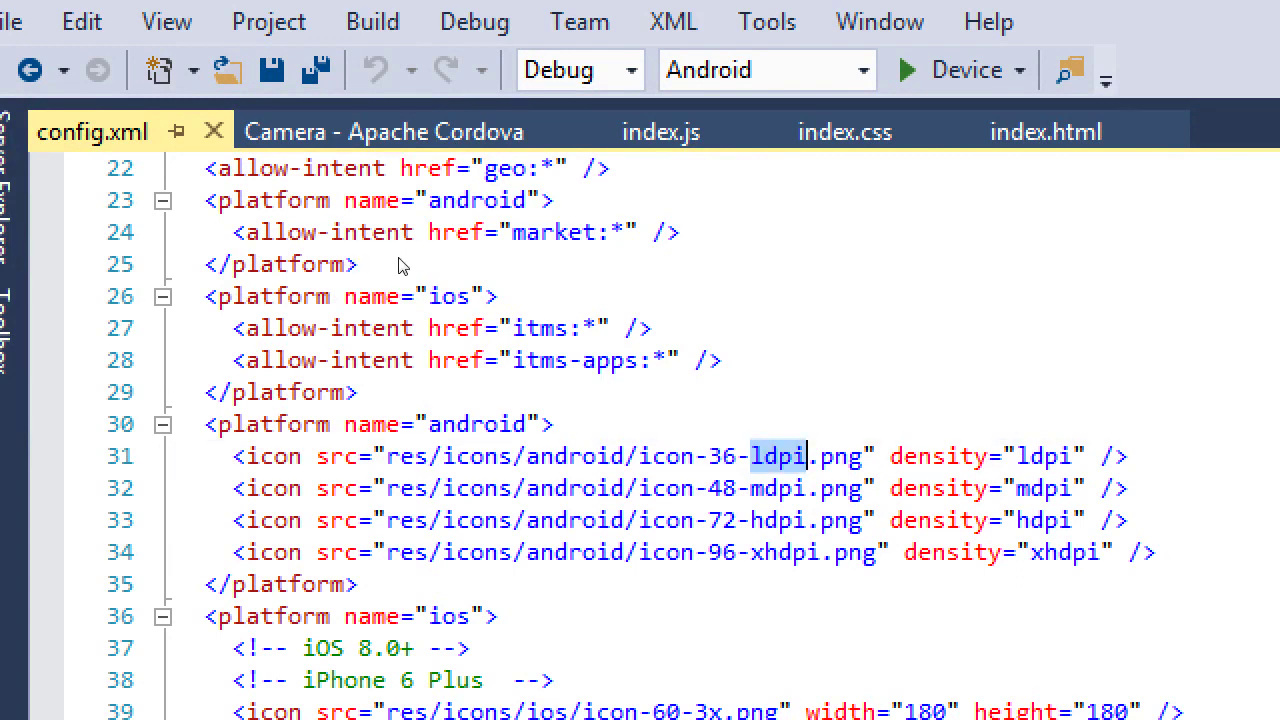
Step: Highlight mdpi, hdpi and xhdpi in the android icon file names on lines 32 to 34, ending back on ldpi on line 31
key("Down")
key("ctrl+w")
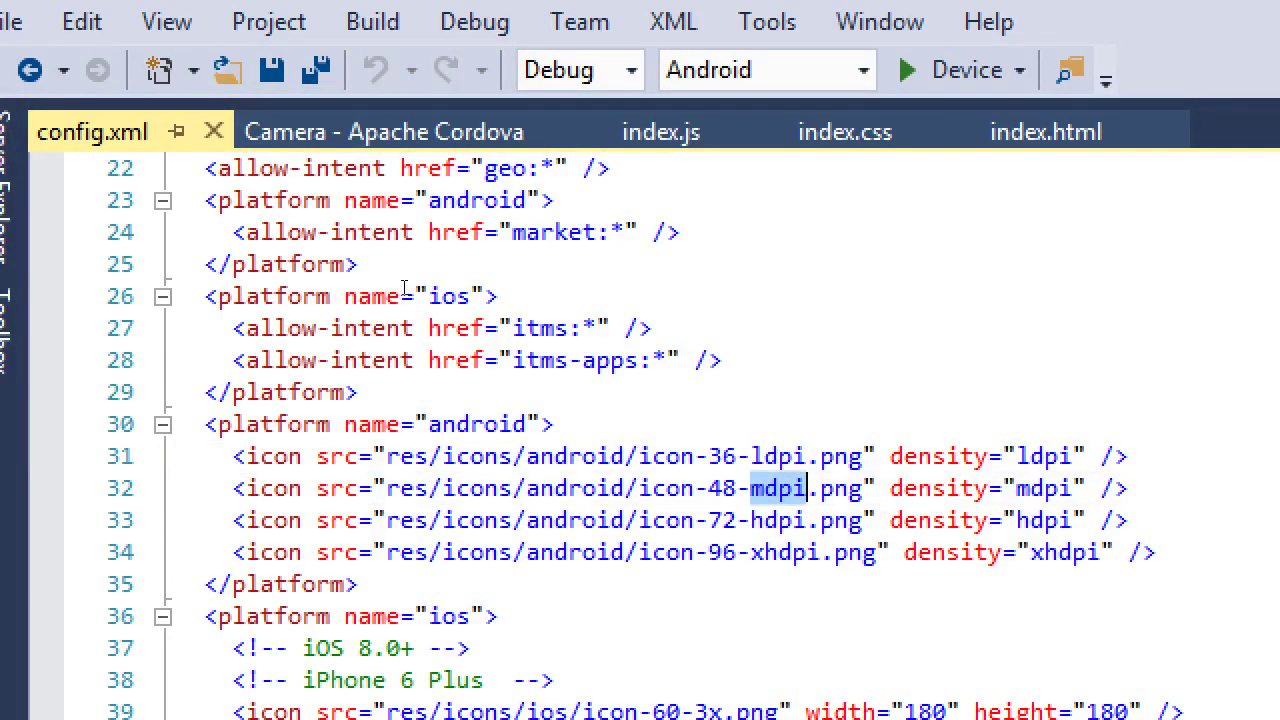
key("Down")
key("ctrl+w")
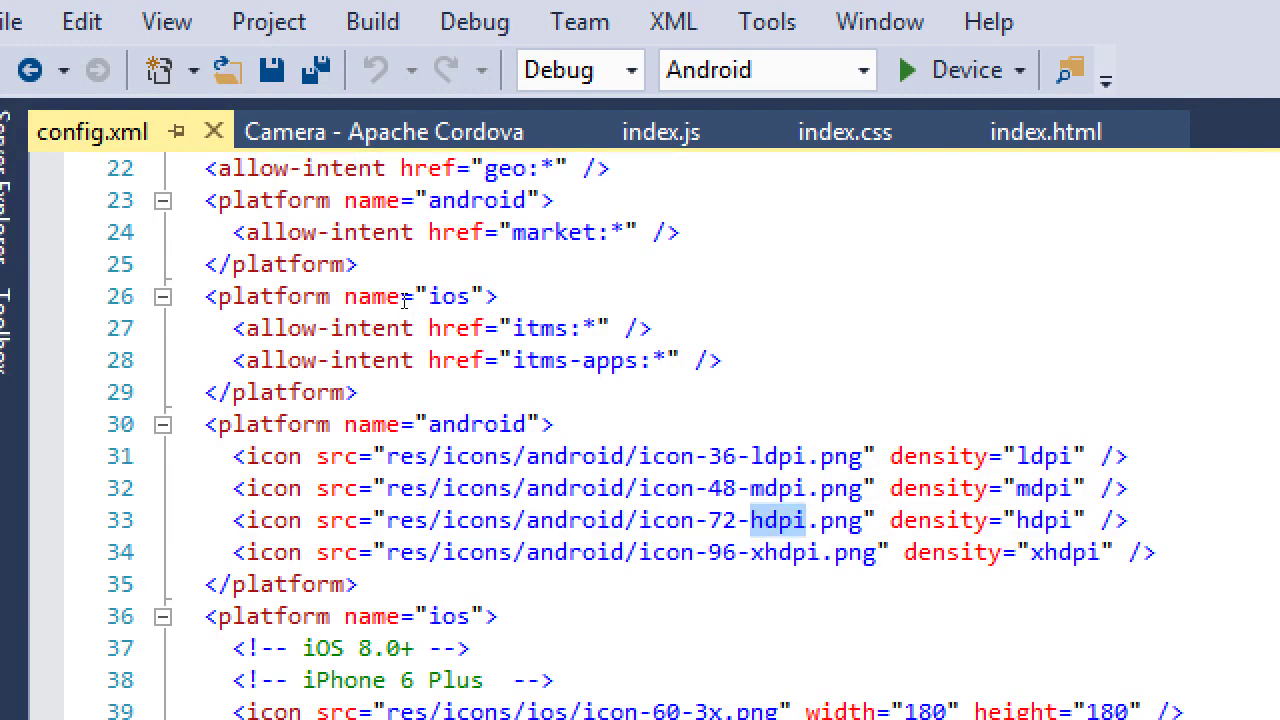
key("Down")
key("ctrl+w")
key("Up")
key("Up")
key("Up")
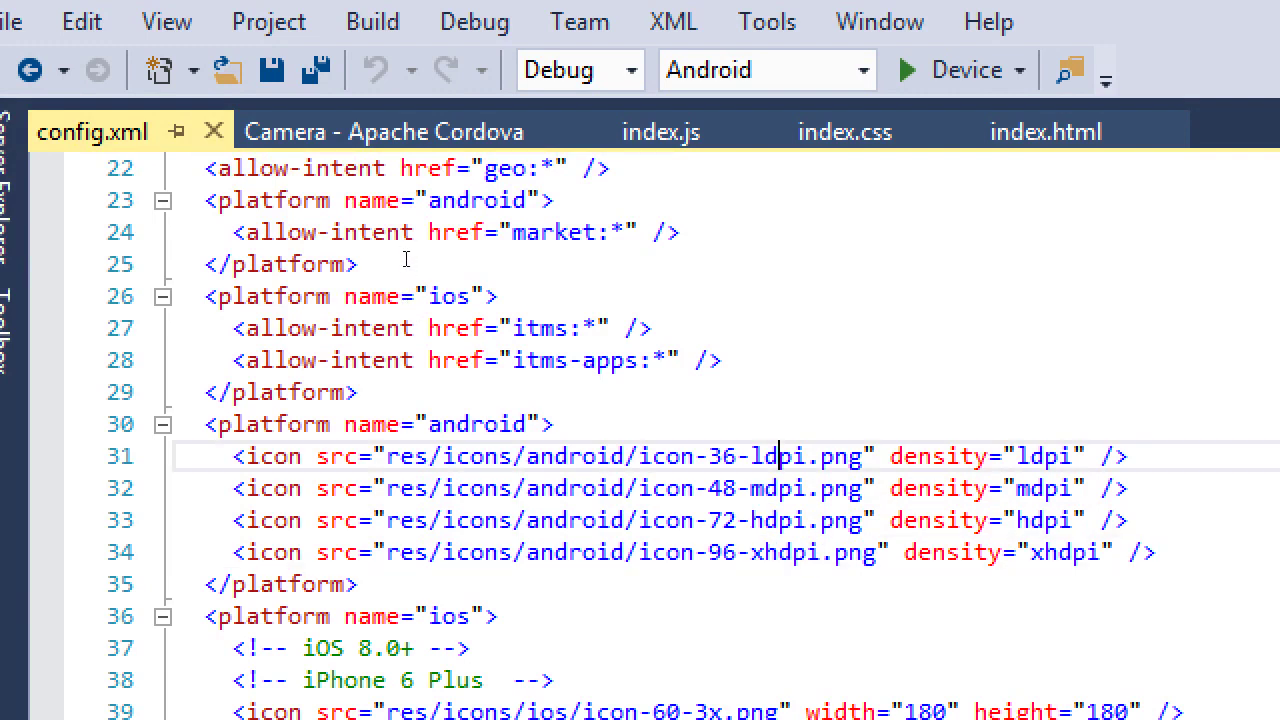
key("ctrl+w")
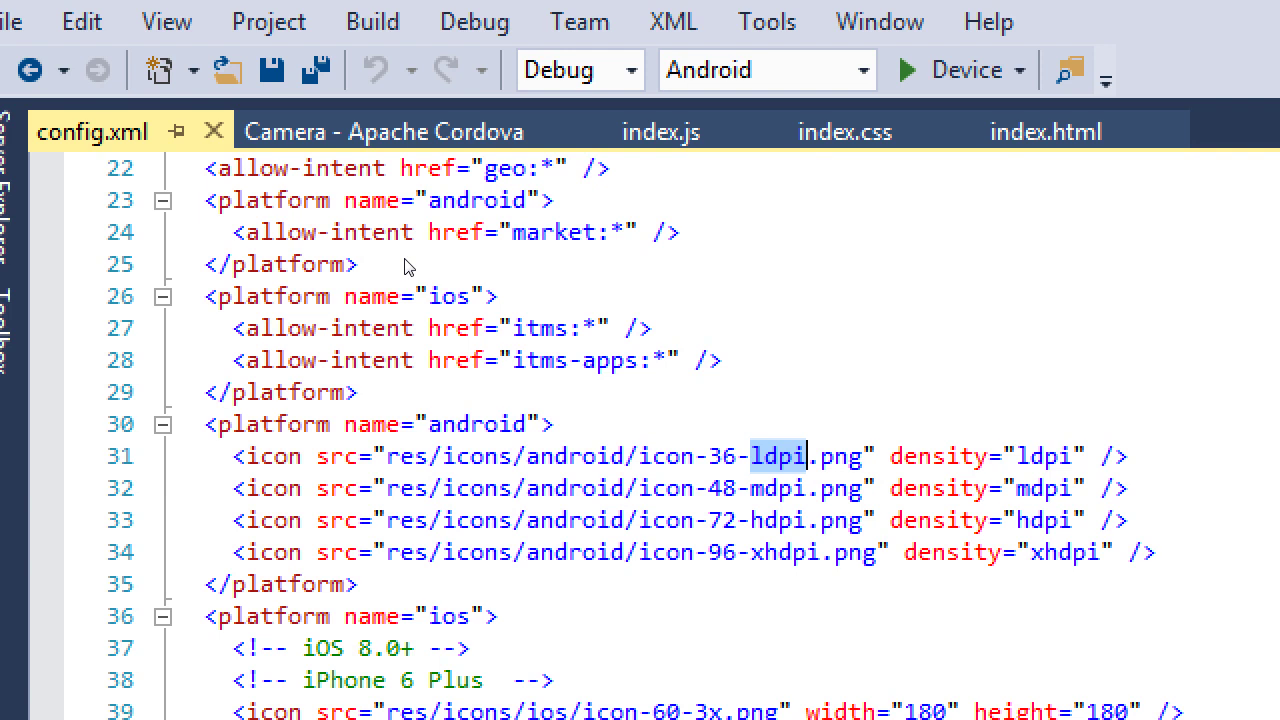
Step: Highlight android in the platform element on line 30
key("Left")
key("Left")
key("Up")
key("ctrl+w")
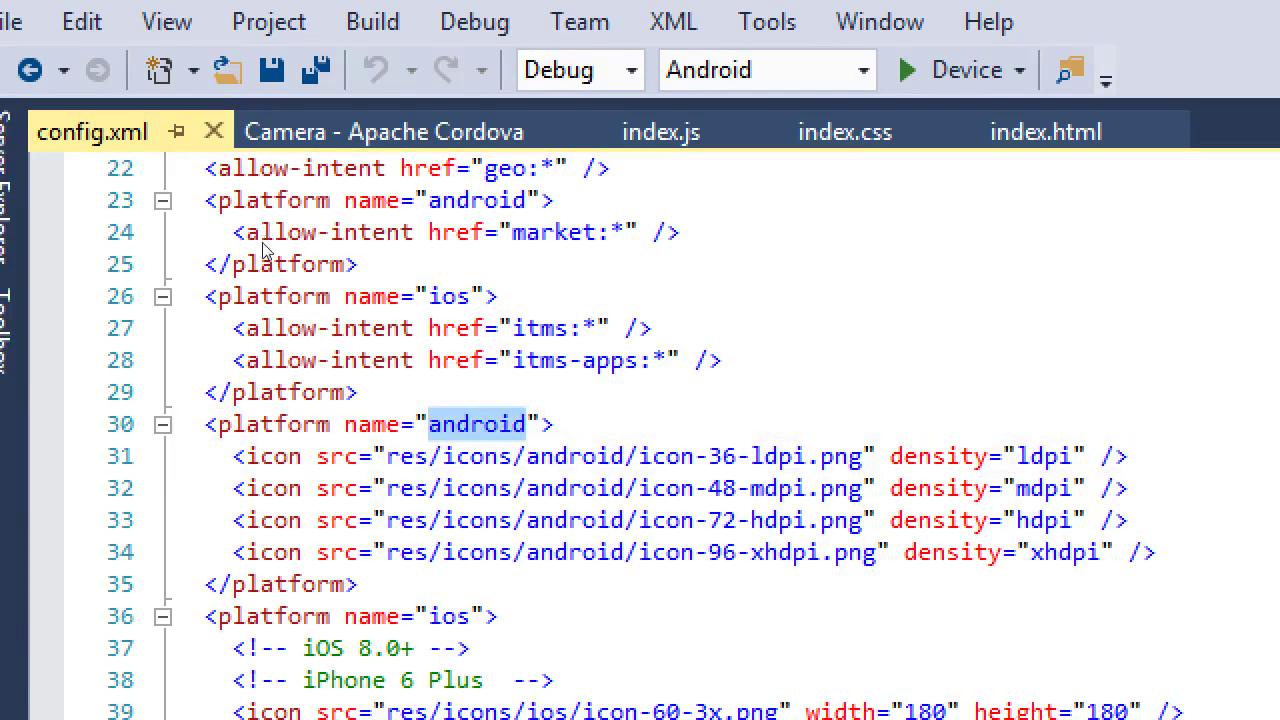
Step: Highlight the path parts res, icons and android one after another in the icon source on line 31
key("Down")
key("ctrl+Left")
key("ctrl+Left")
key("ctrl+Left")
key("ctrl+Left")
key("ctrl+Left")
key("ctrl+Left")
key("ctrl+Left")
key("ctrl+Left")
key("ctrl+w")
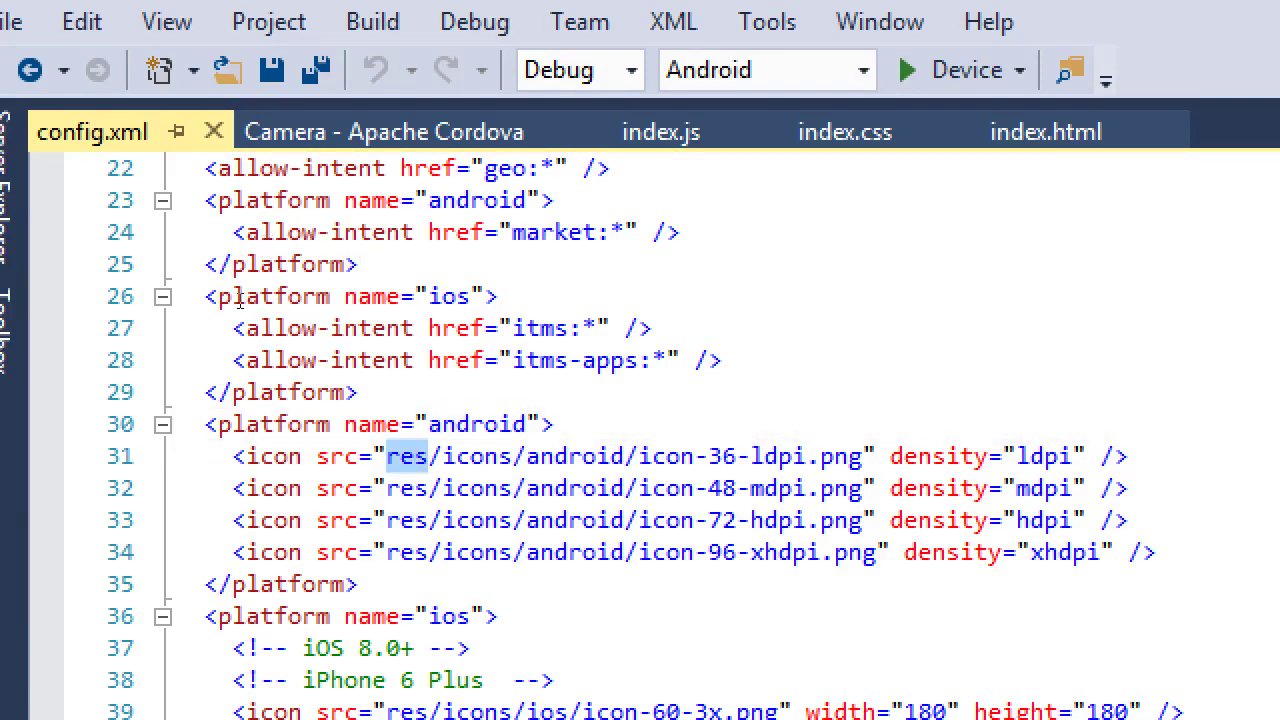
key("ctrl+Right")
key("ctrl+w")
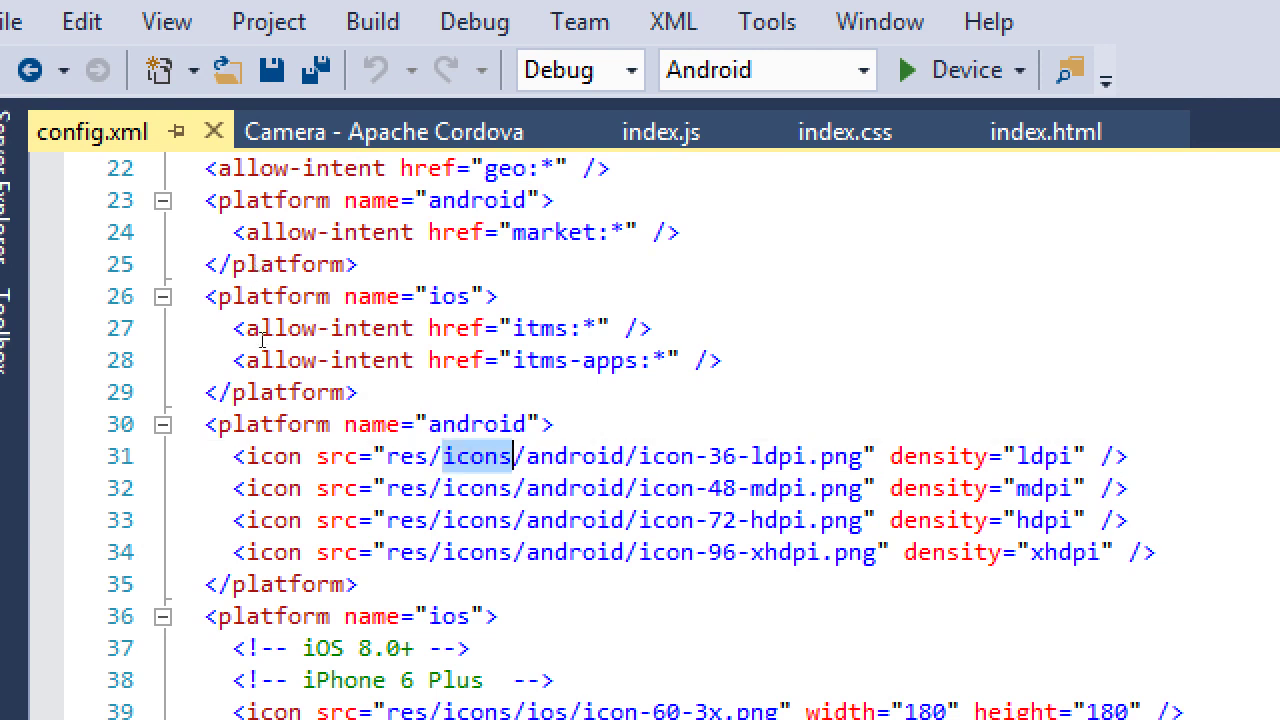
key("ctrl+Right")
key("ctrl+w")
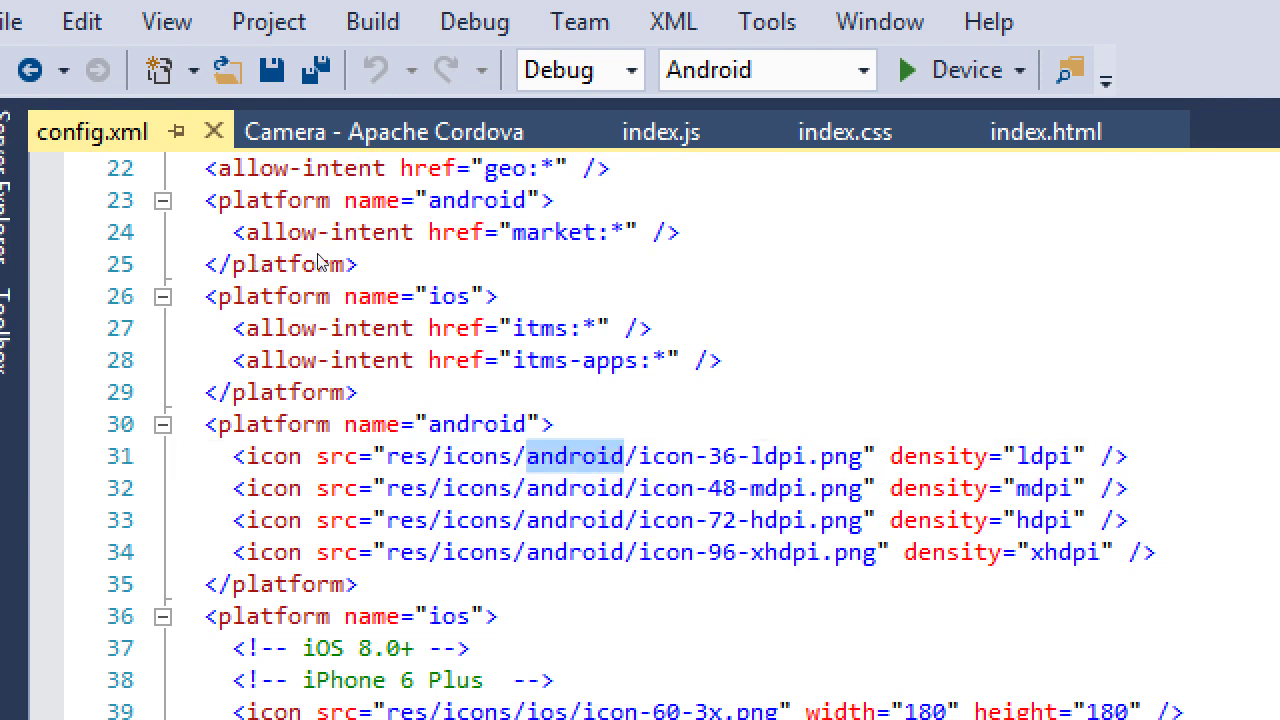
Step: Highlight the icon-36-ldpi part of the file name on line 31
key("Right")
key("Right")
key("Right")
key("Right")
key("shift+Right")
key("shift+Right")
key("shift+Right")
key("shift+Right")
key("shift+Right")
key("shift+Right")
key("shift+Right")
key("shift+Right")
key("shift+Right")
key("shift+Right")
key("shift+Right")
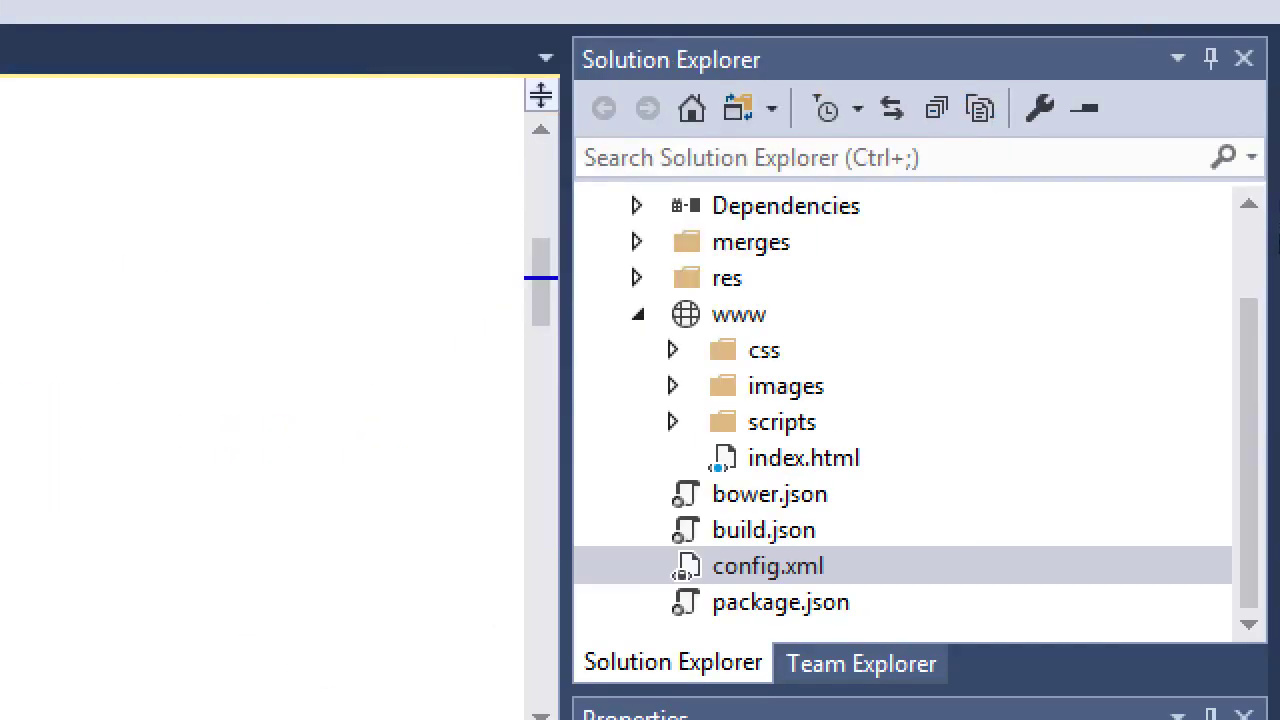
Step: Expand the project's res, icons and android folders and preview the icon-48-mdpi.png image
left_click(1097, 275)
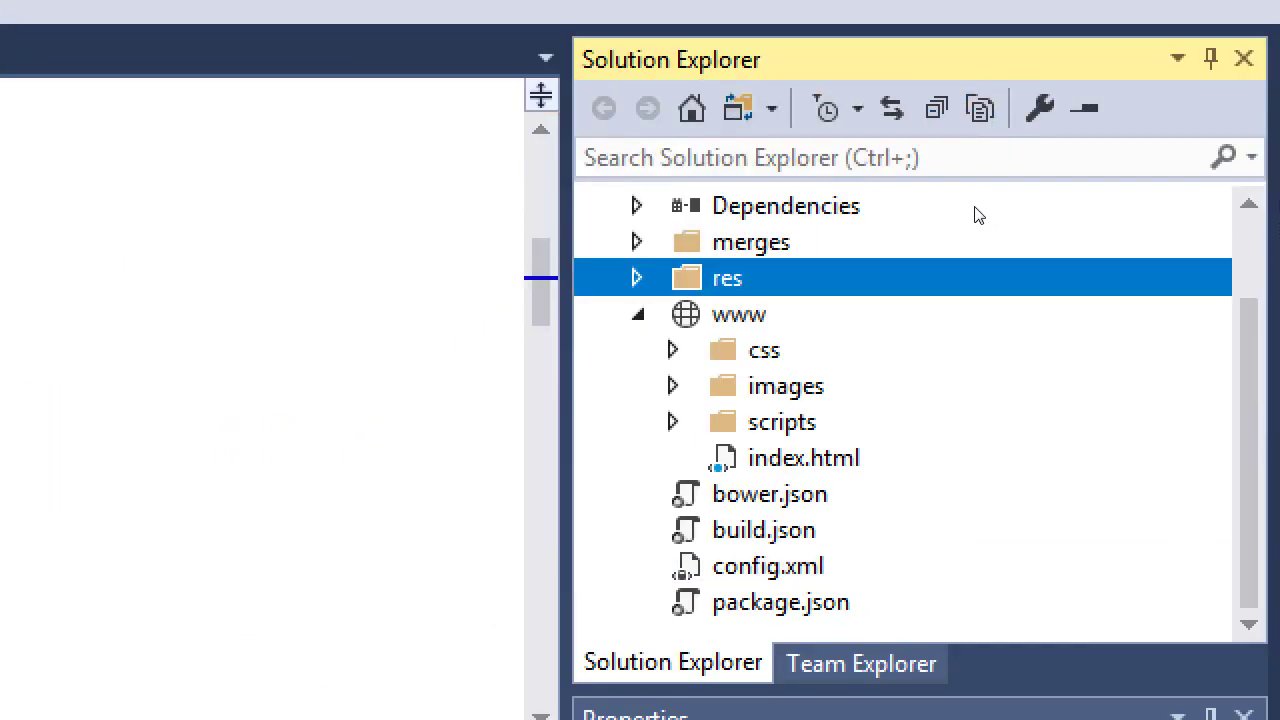
key("Right")
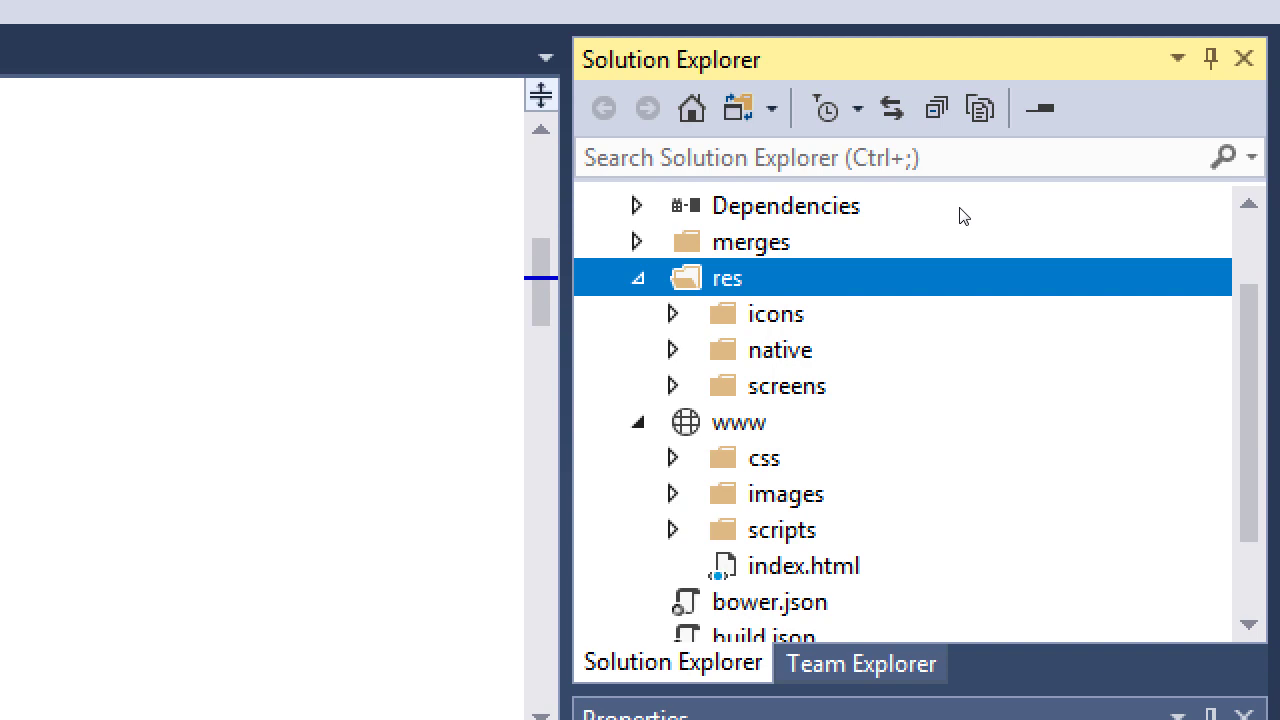
key("Down")
key("Right")
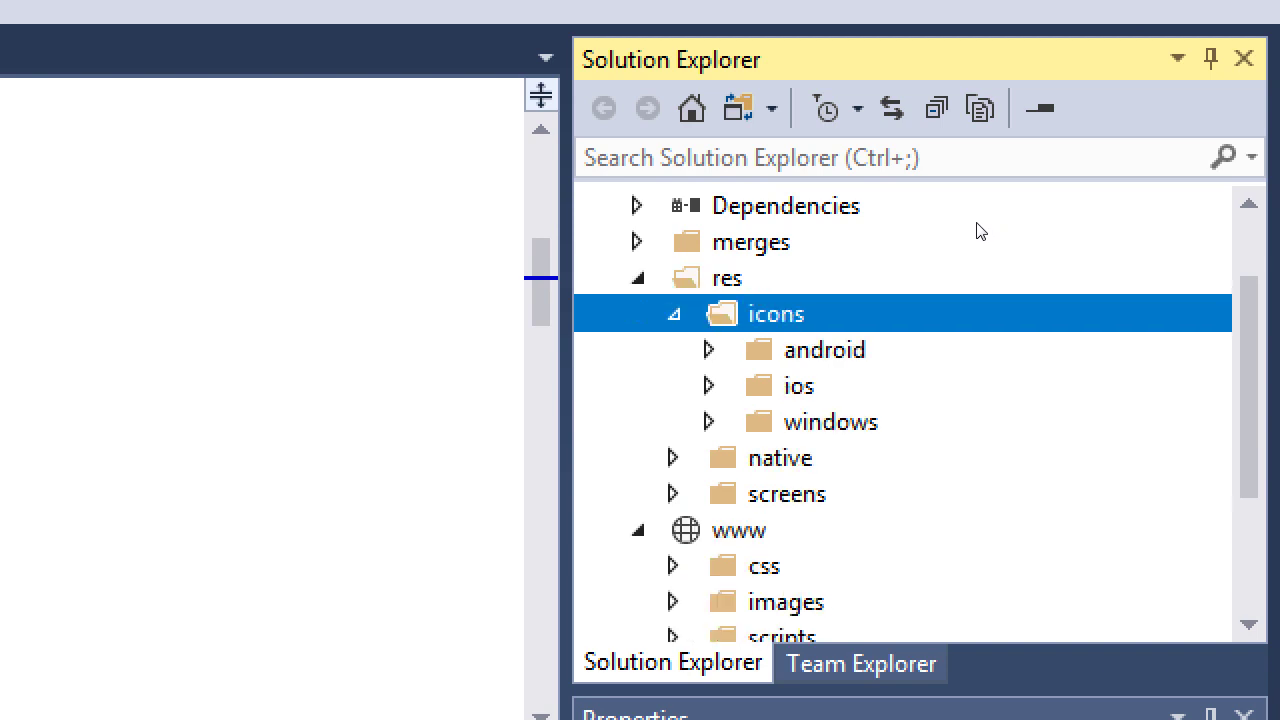
key("Down")
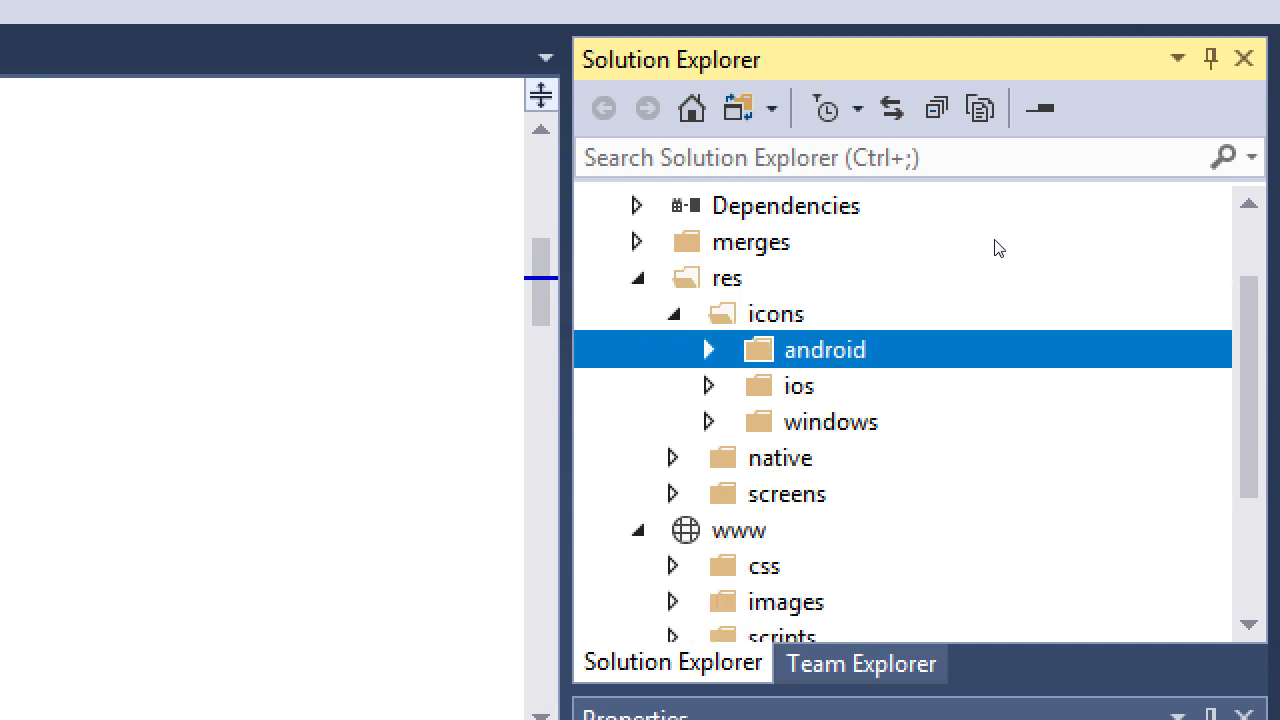
key("Right")
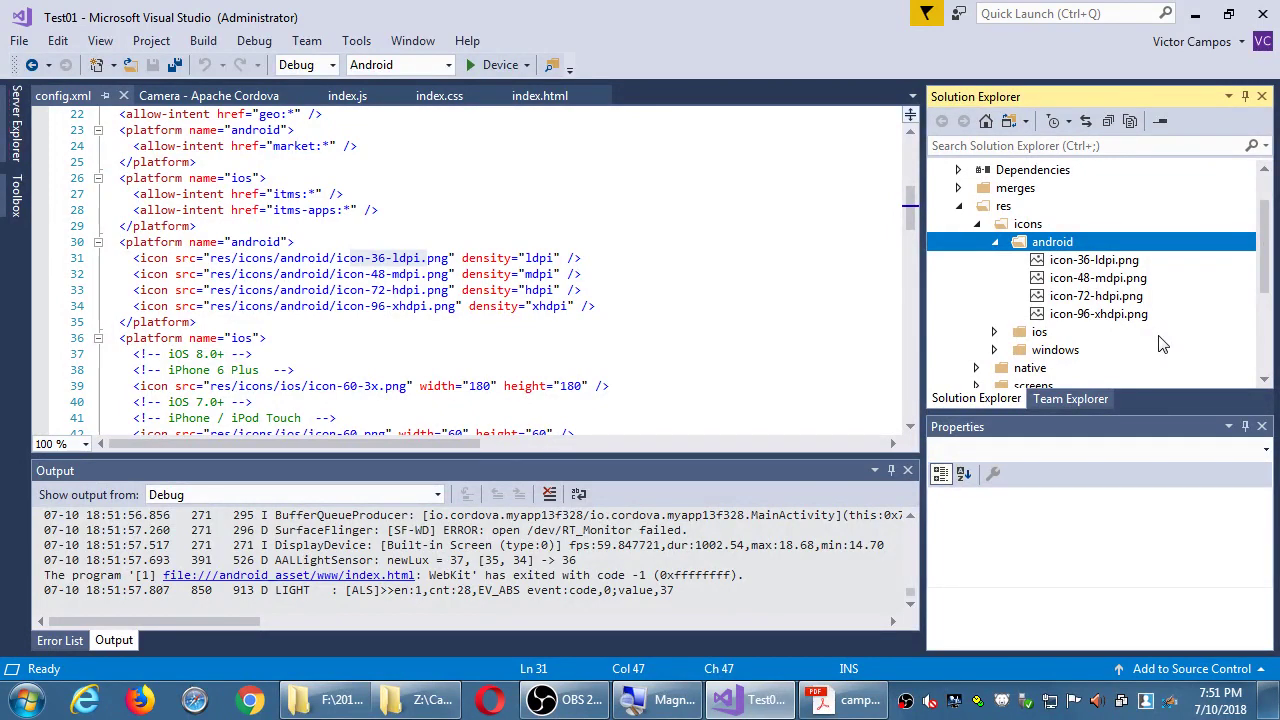
left_click(636, 306)
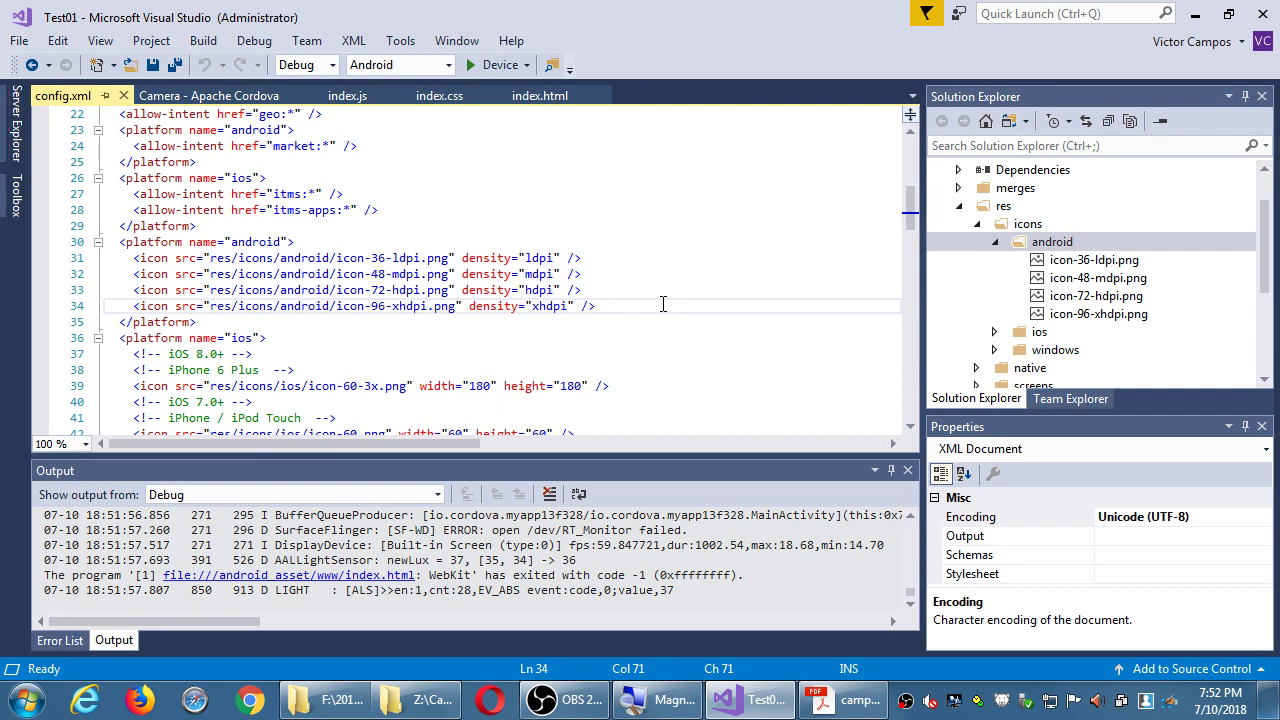
mouse_move(1135, 283)
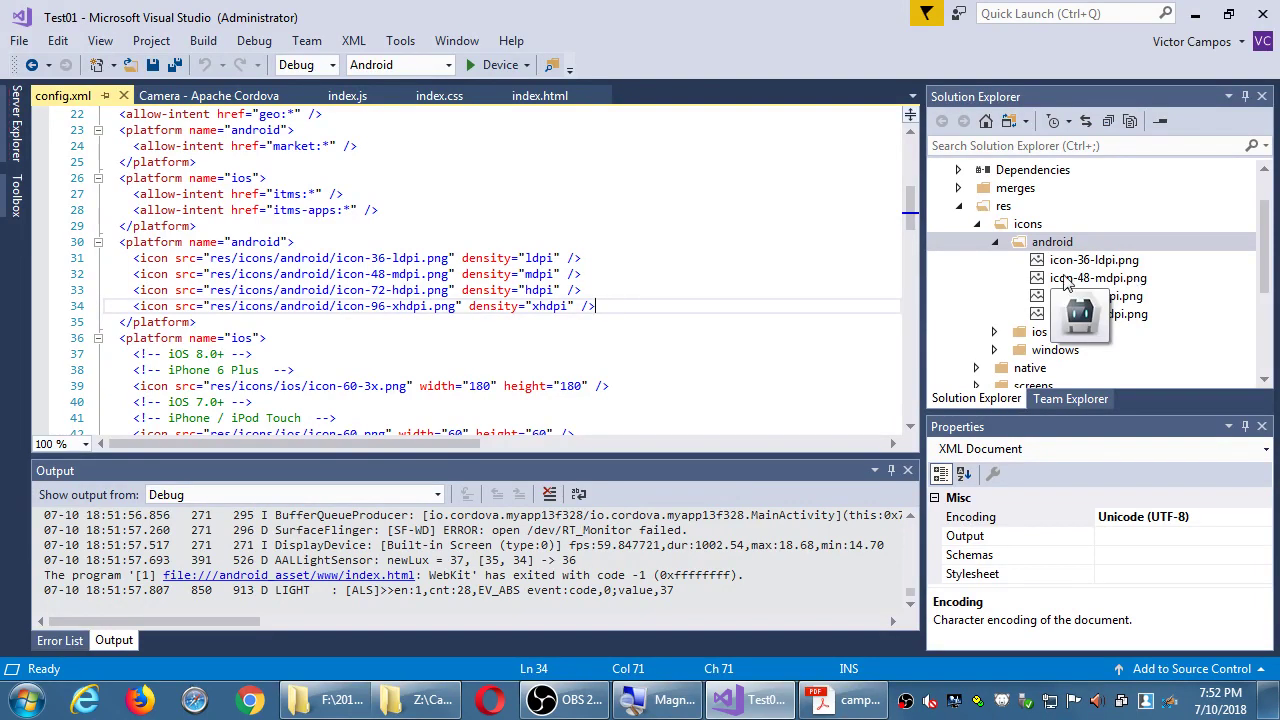
Step: Continue past the iOS and Windows icon entries and highlight platform in the android splash section on line 79
left_click(705, 245)
scroll(705, 245, "down", 5)
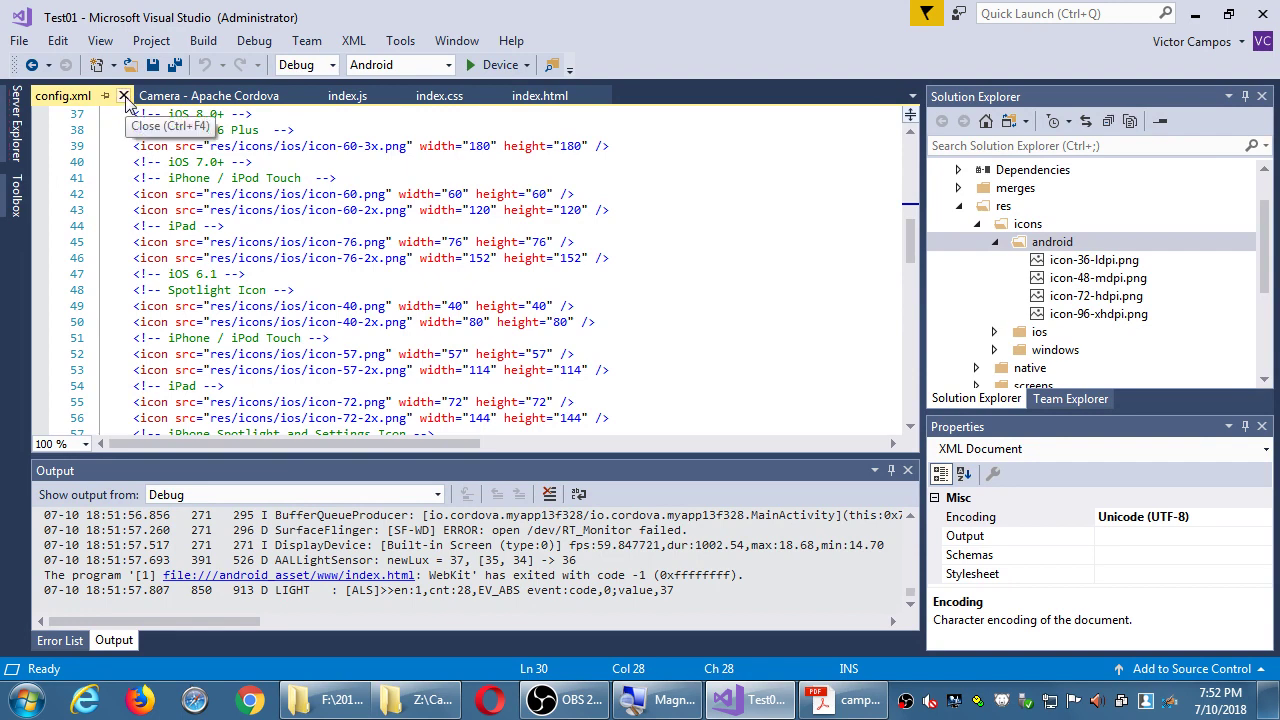
scroll(502, 295, "down", 1)
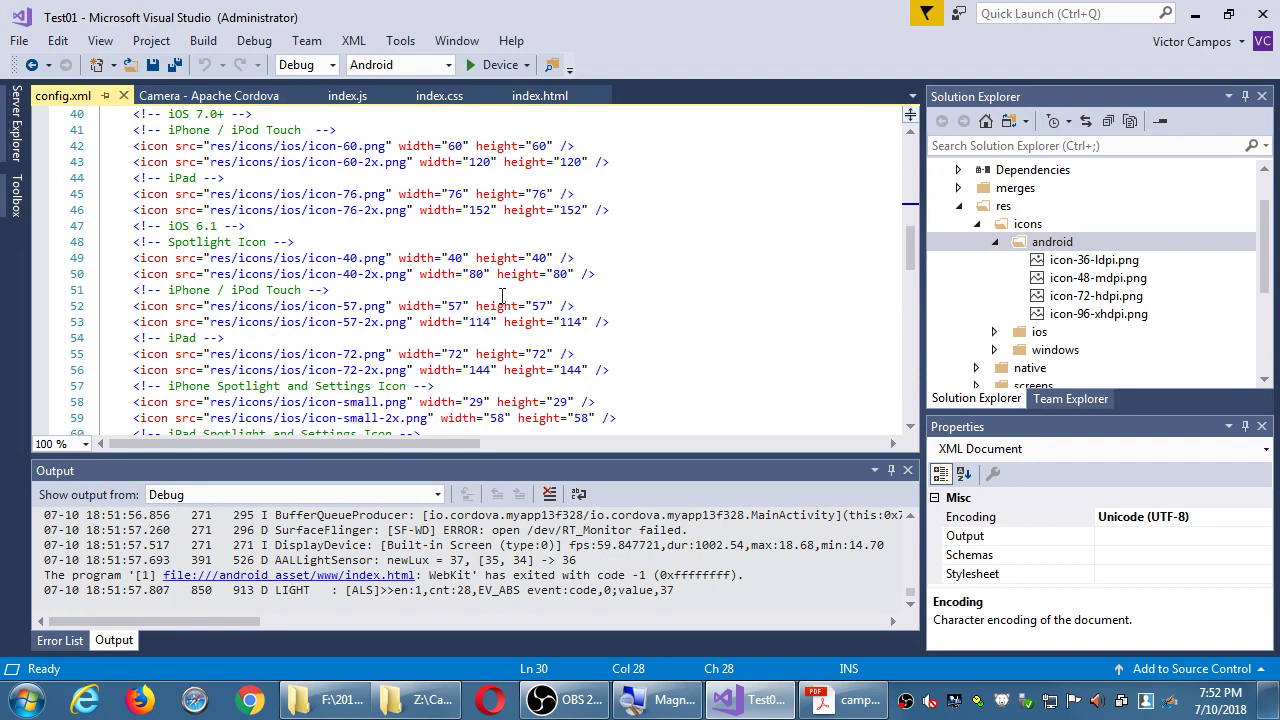
scroll(502, 295, "down", 2)
scroll(503, 287, "down", 6)
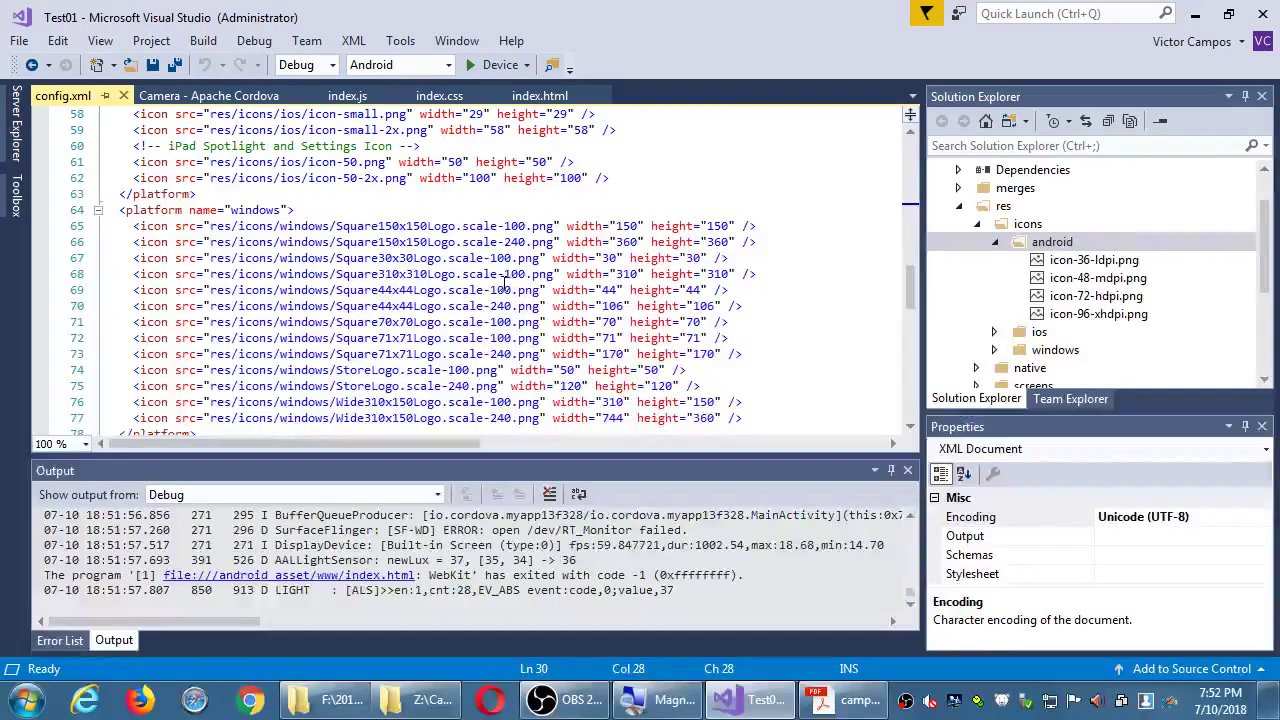
scroll(503, 287, "down", 3)
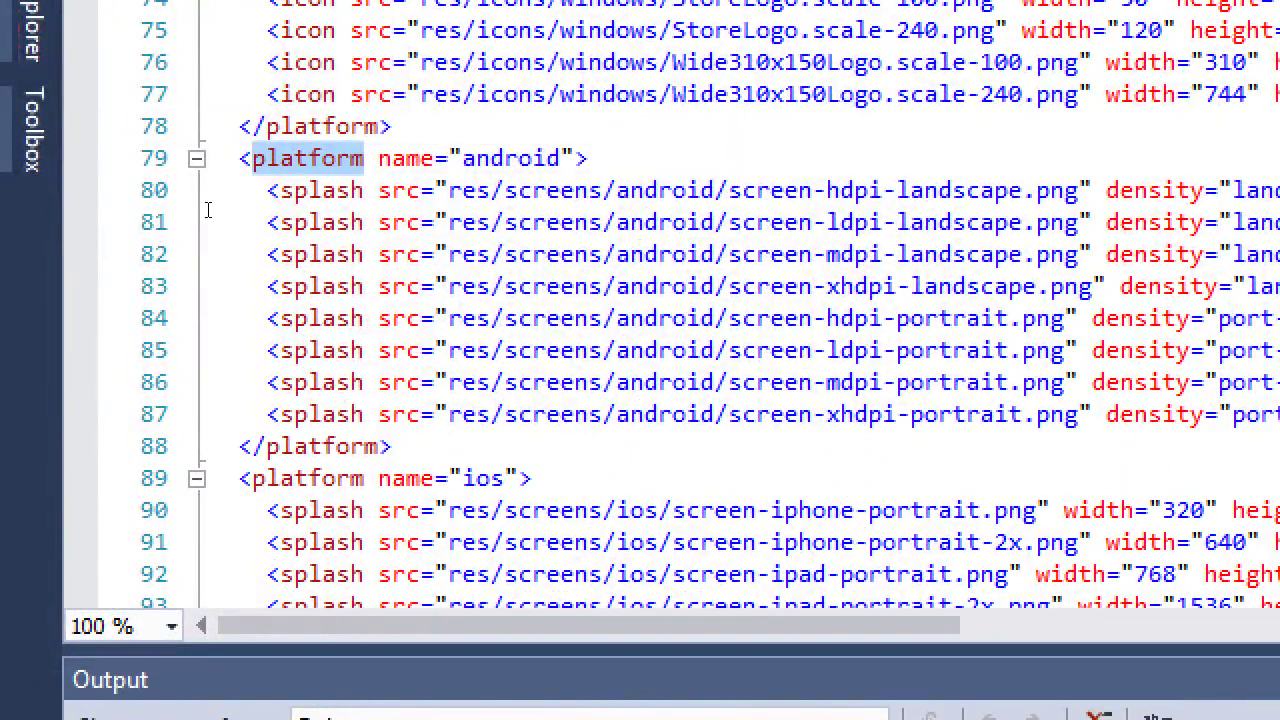
key("shift+Right")
key("shift+Right")
key("shift+Right")
key("shift+Right")
key("shift+Right")
key("shift+Right")
key("shift+Right")
Step: Highlight the splash element name on line 80
key("Down")
key("Home")
key("Right")
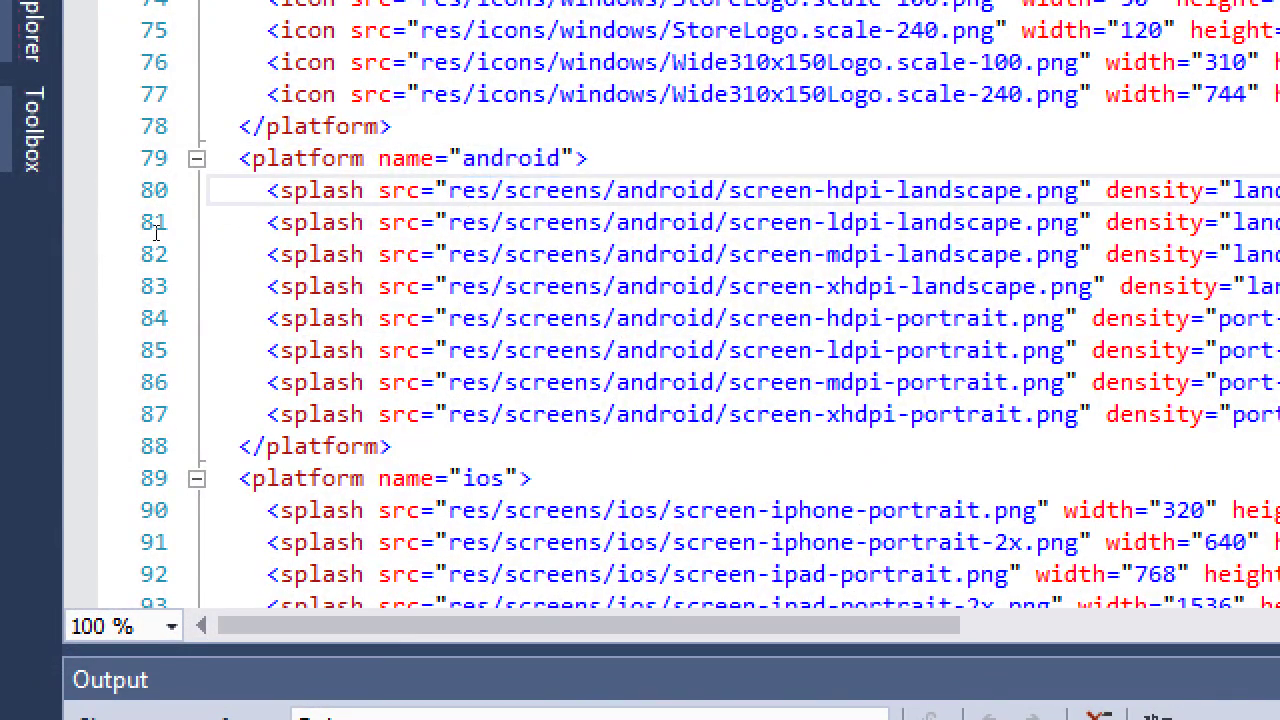
key("shift+Right")
key("shift+Right")
key("shift+Right")
key("shift+Right")
key("shift+Right")
key("shift+Right")
Step: Go back up to the Windows icon entries and highlight the icon element name on line 72
scroll(156, 240, "up", 2)
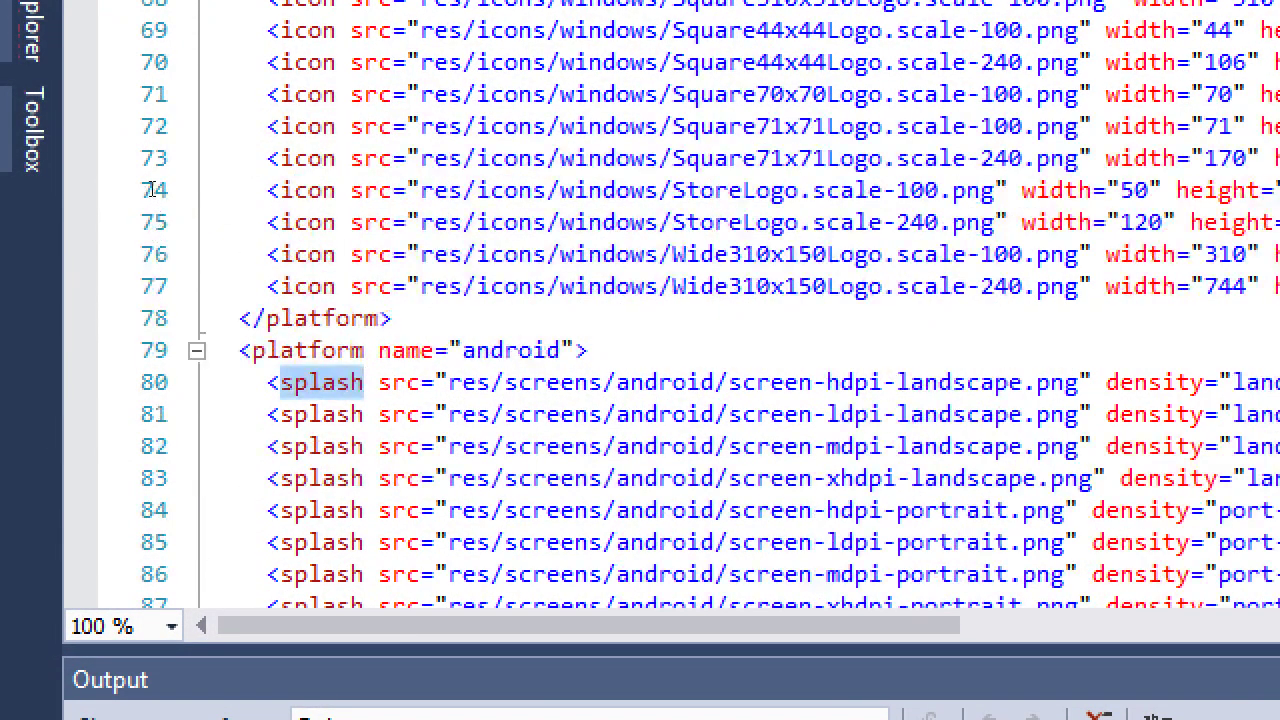
key("Up")
key("Up")
key("Up")
key("Up")
key("Up")
key("Up")
key("Up")
key("Up")
key("Home")
key("Right")
key("shift+Right")
key("shift+Right")
key("shift+Right")
key("shift+Right")
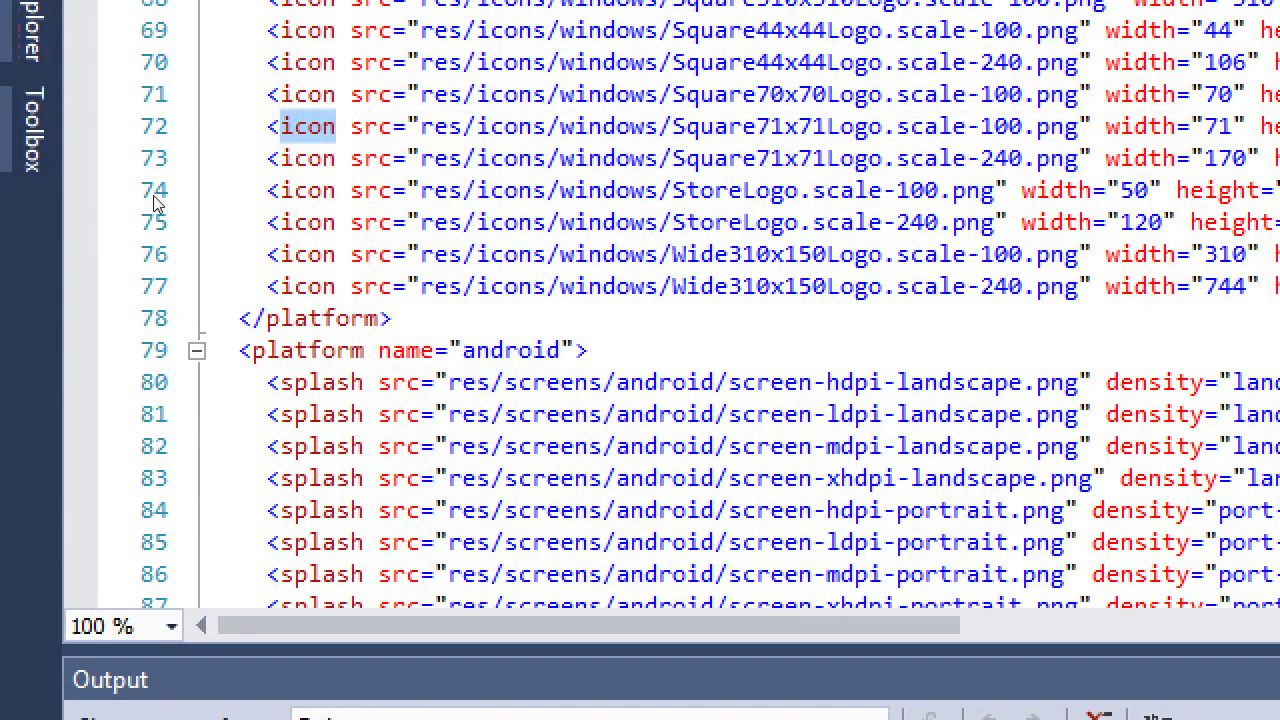
Step: Return to the android splash section and move through its entries to line 81
key("ctrl+minus")
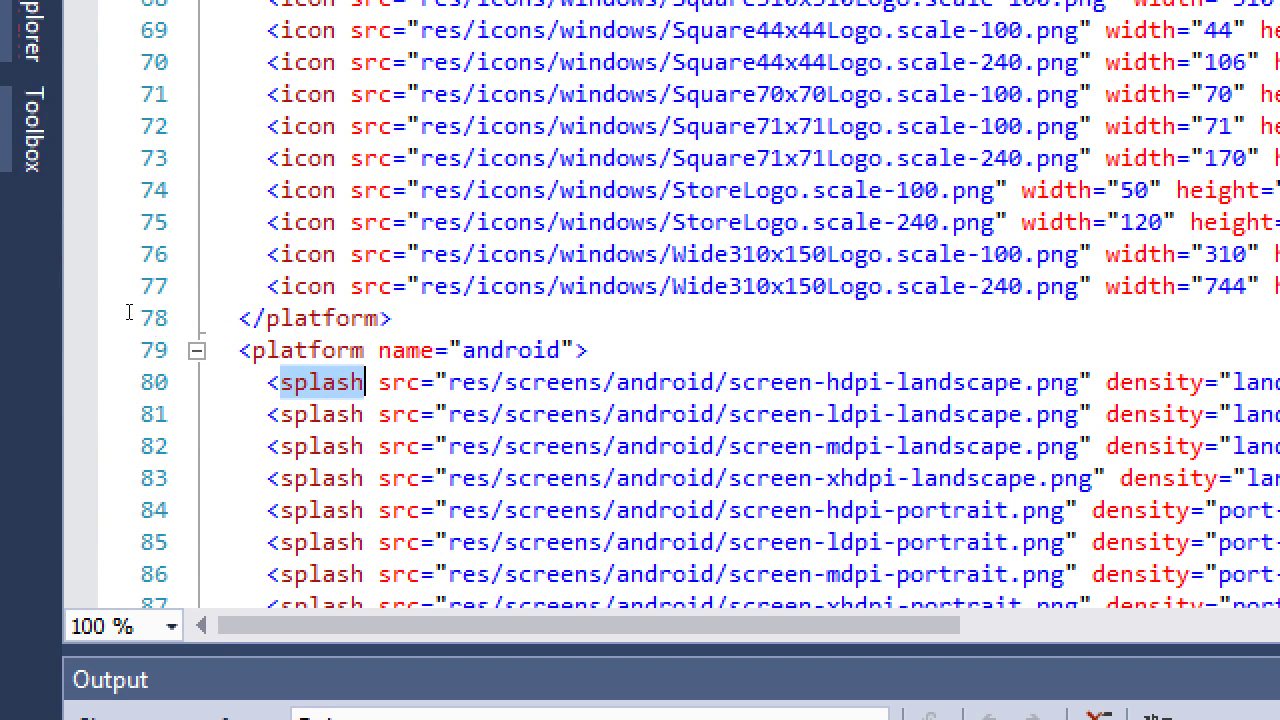
key("ctrl+minus")
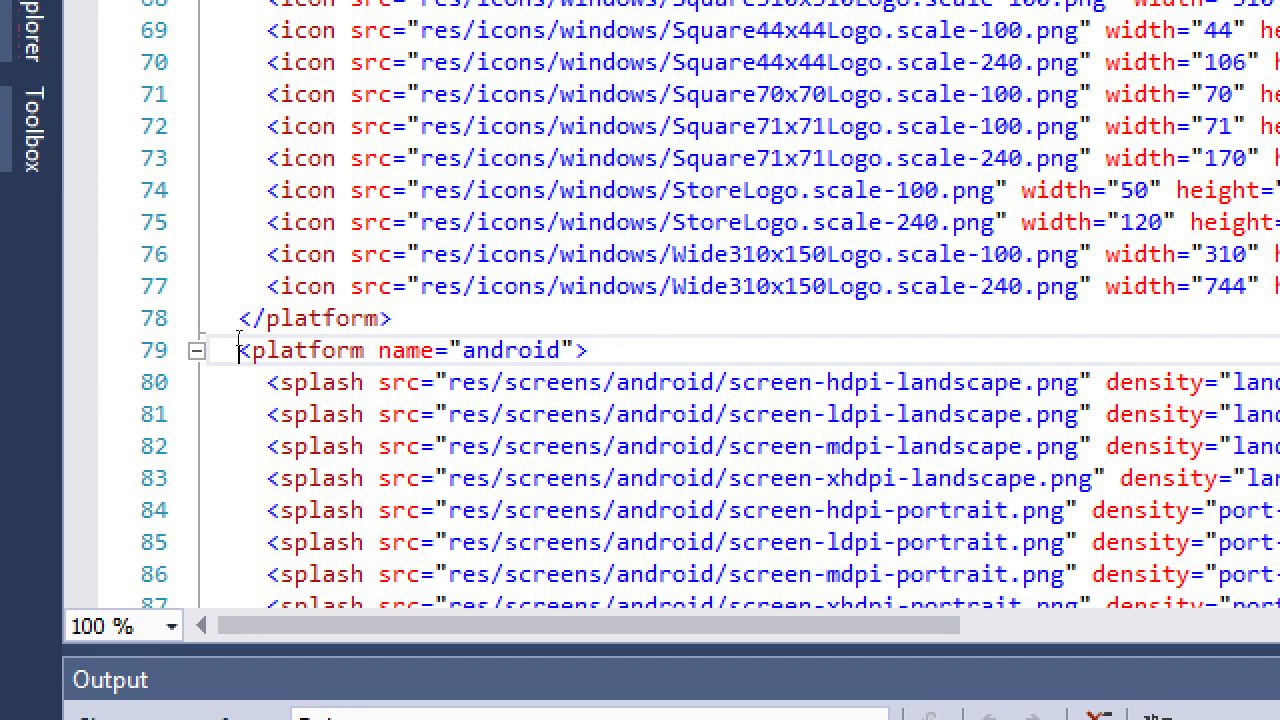
scroll(350, 355, "down", 1)
key("Down")
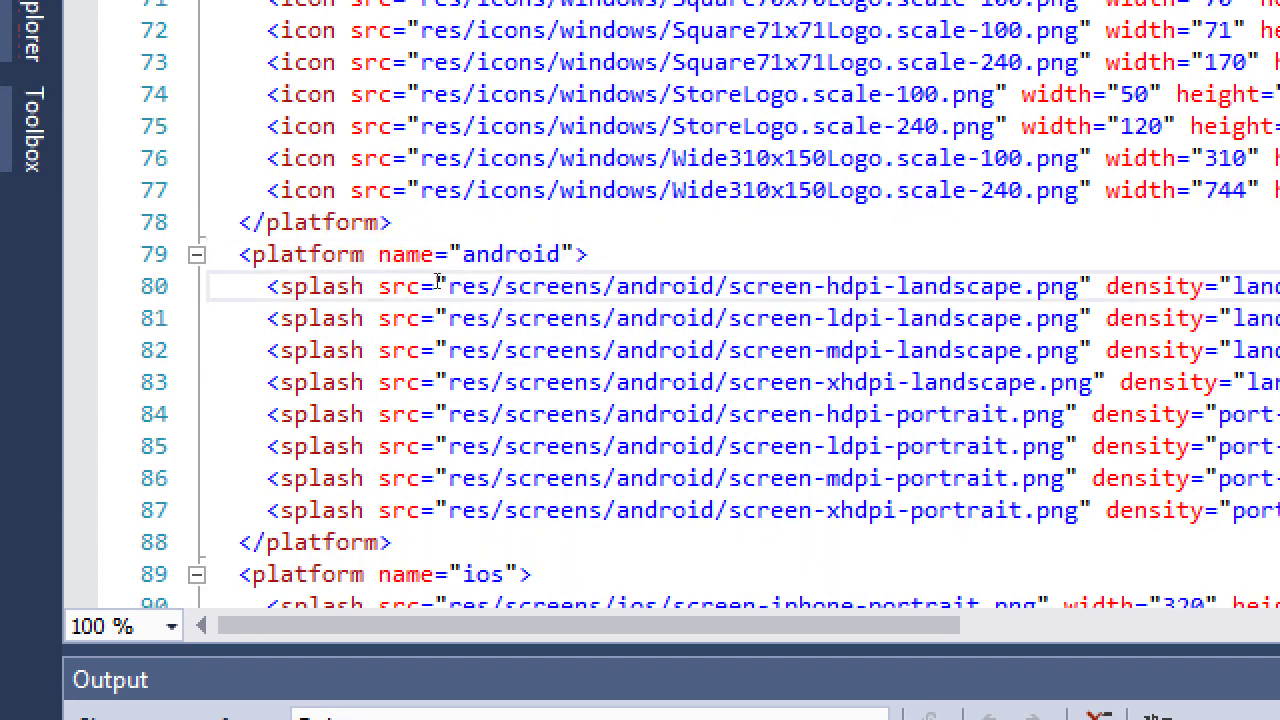
key("Down")
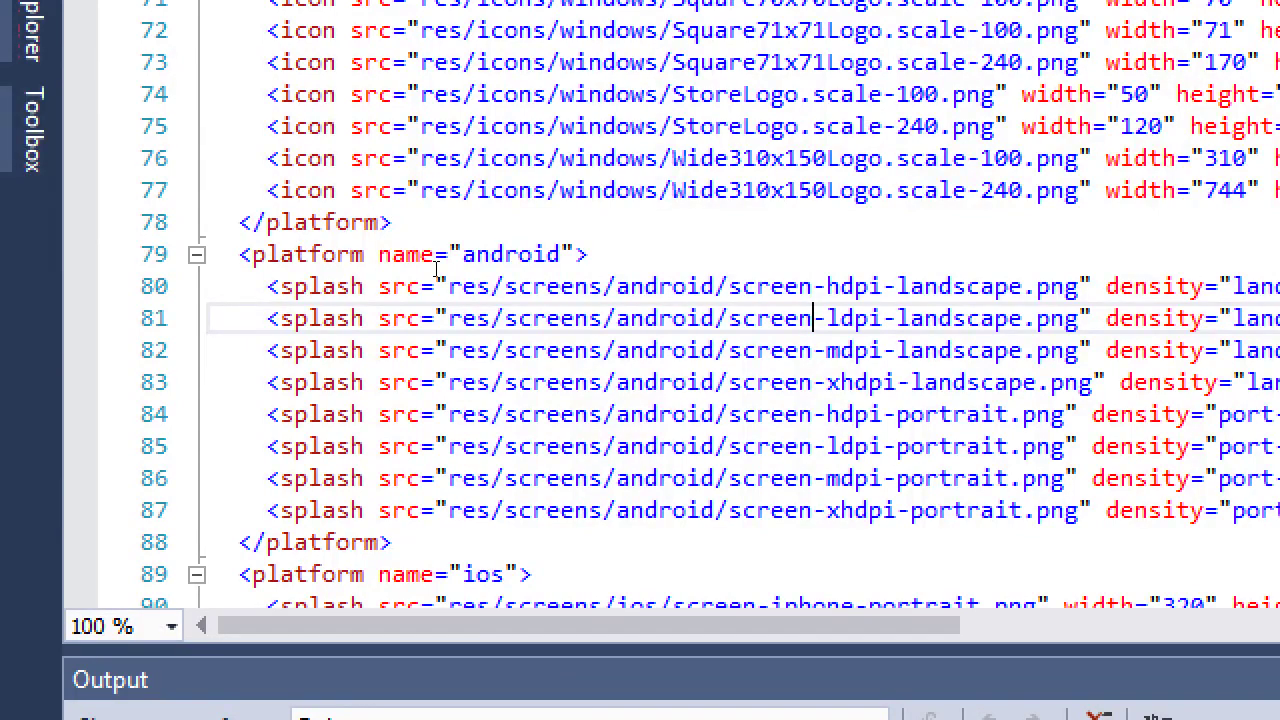
Step: Highlight screens, android and screen in the splash path on line 80, and continue down to the portrait entry on line 85
left_click(231, 272)
key("ctrl+shift+Right")
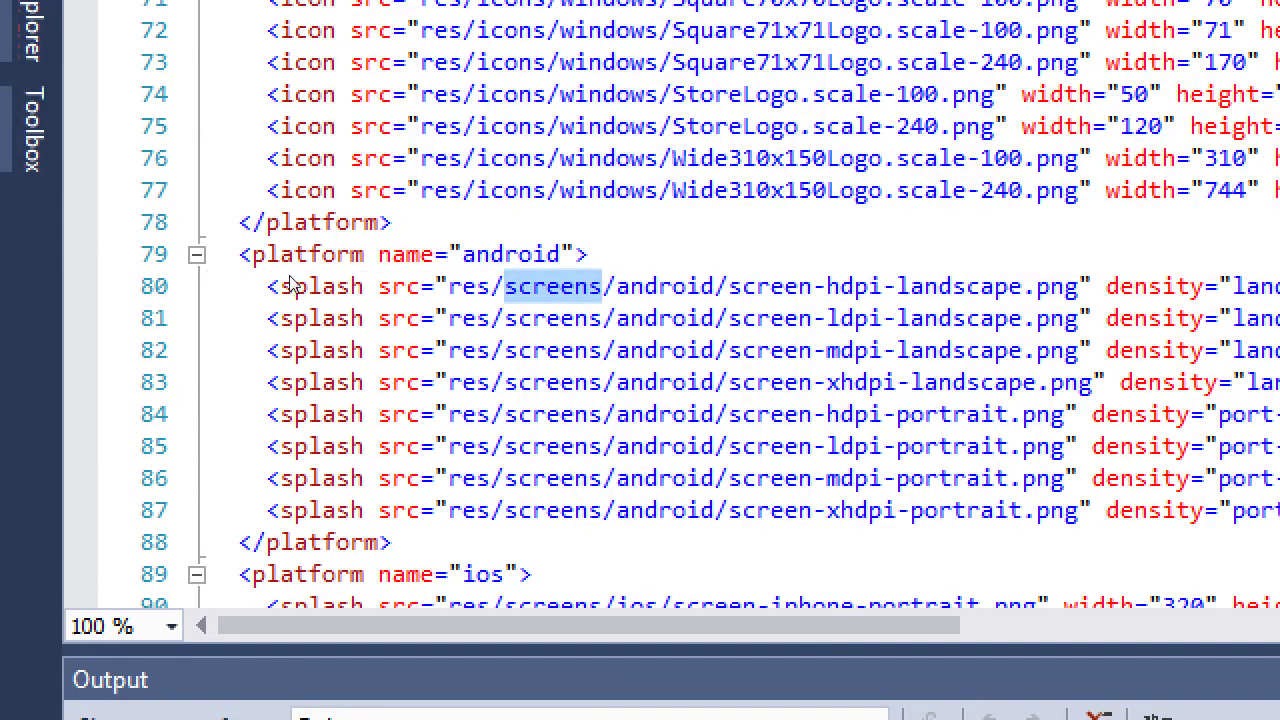
key("ctrl+shift+Right")
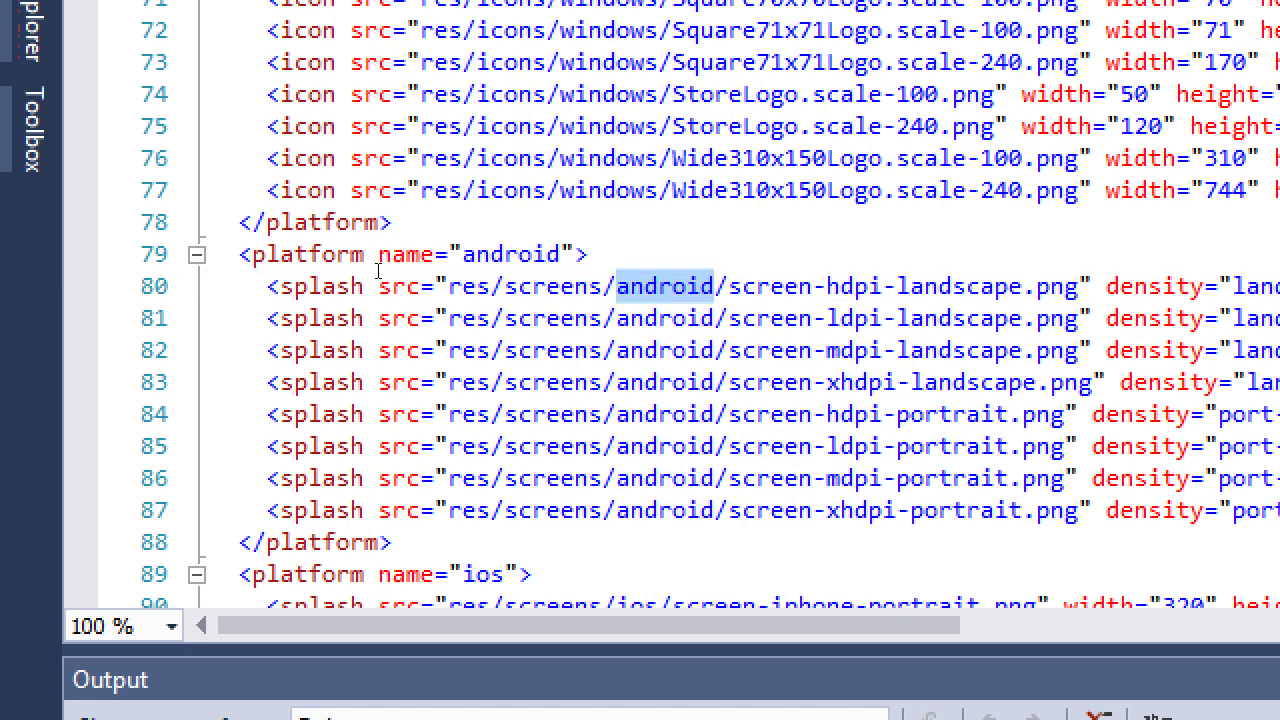
key("ctrl+shift+Right")
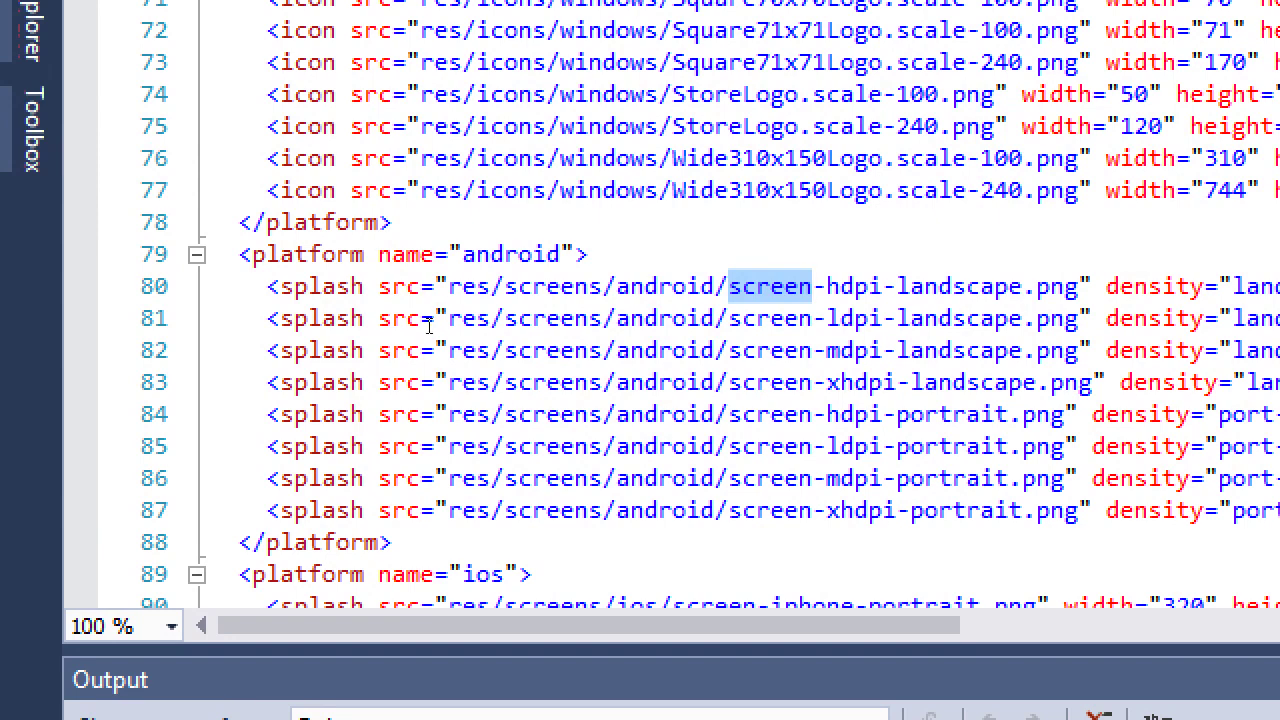
key("Down")
key("Down")
key("Down")
key("Down")
key("Down")
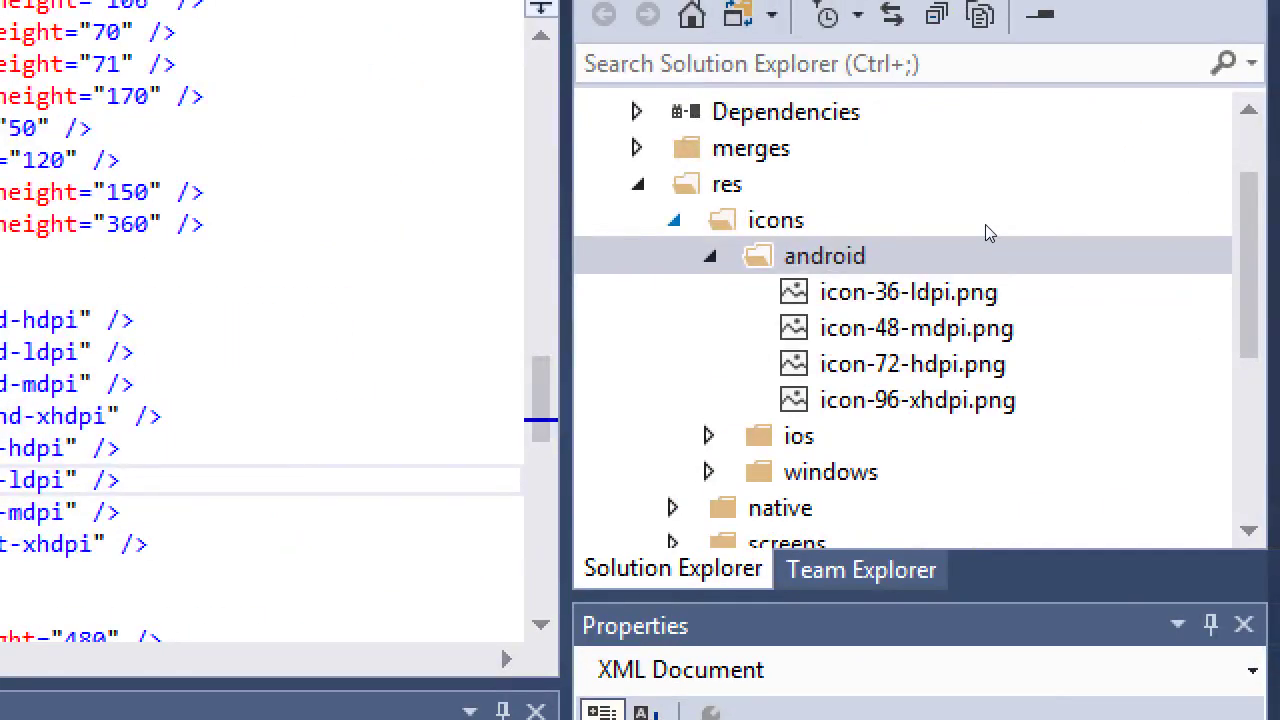
Step: Collapse the icons folder, expand the android folder inside screens, and preview an hdpi splash image
double_click(975, 222)
key("Left")
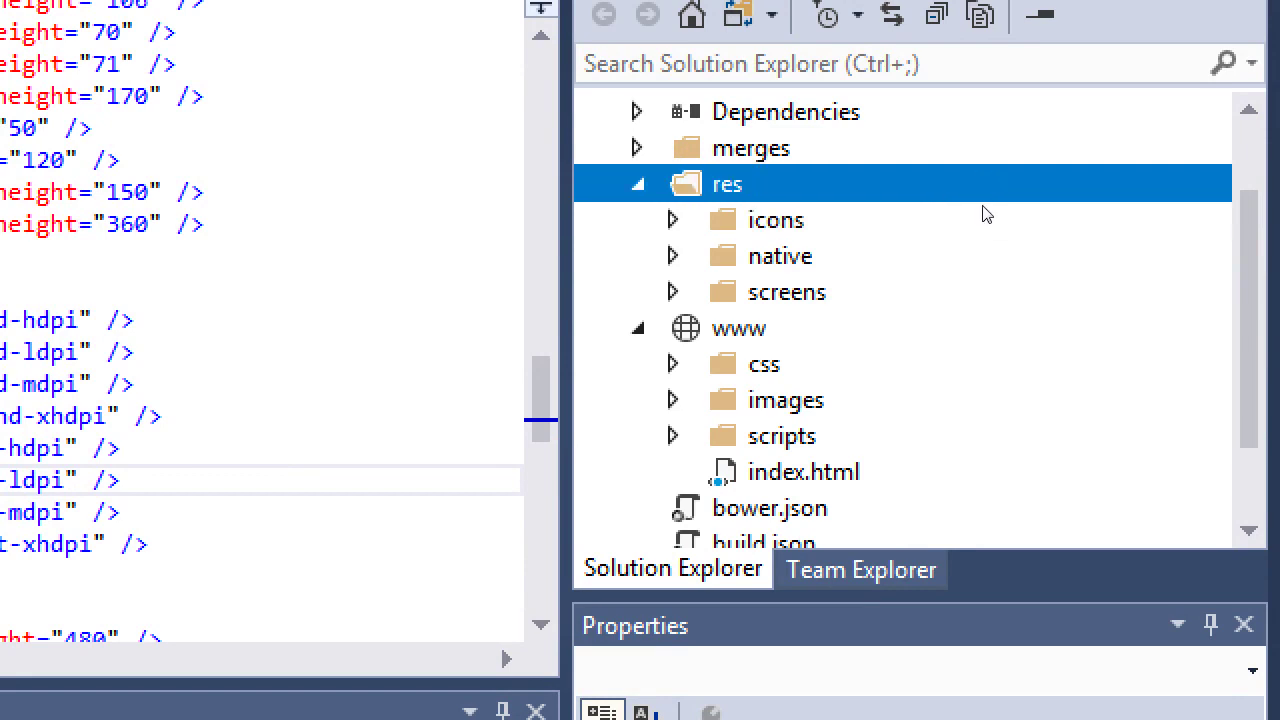
key("Down")
key("Down")
key("Down")
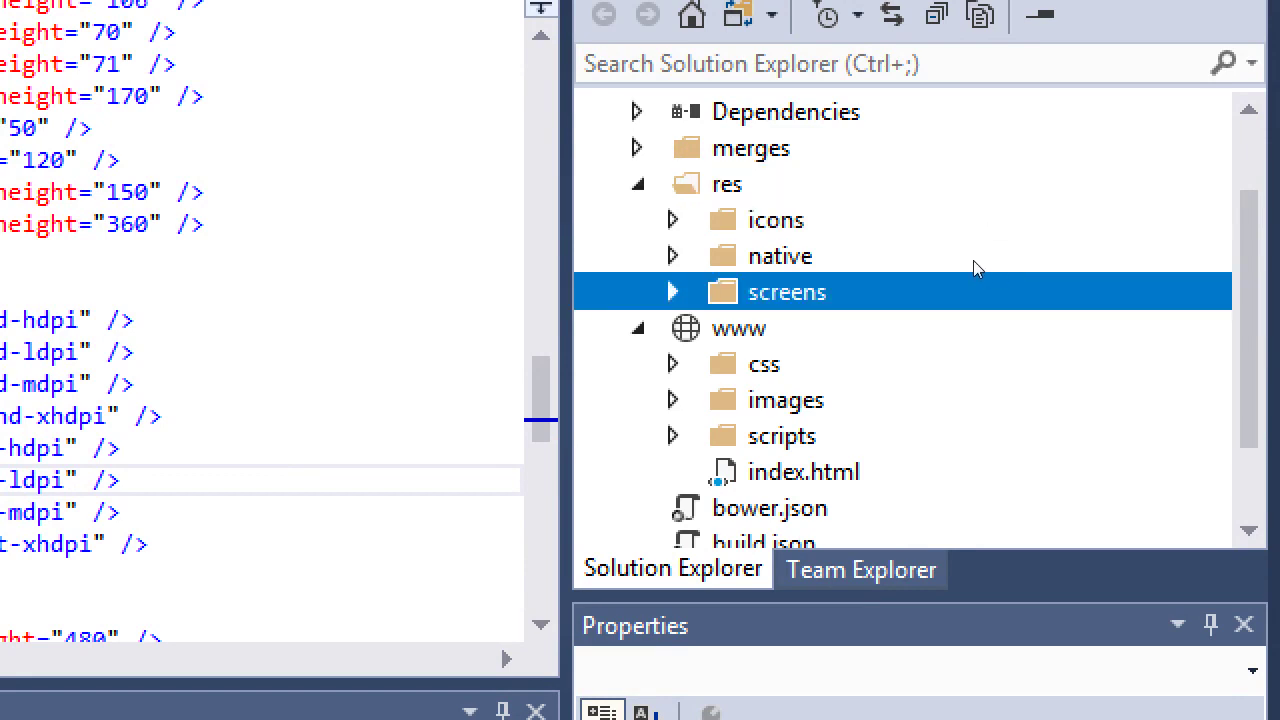
key("Right")
key("Down")
key("Right")
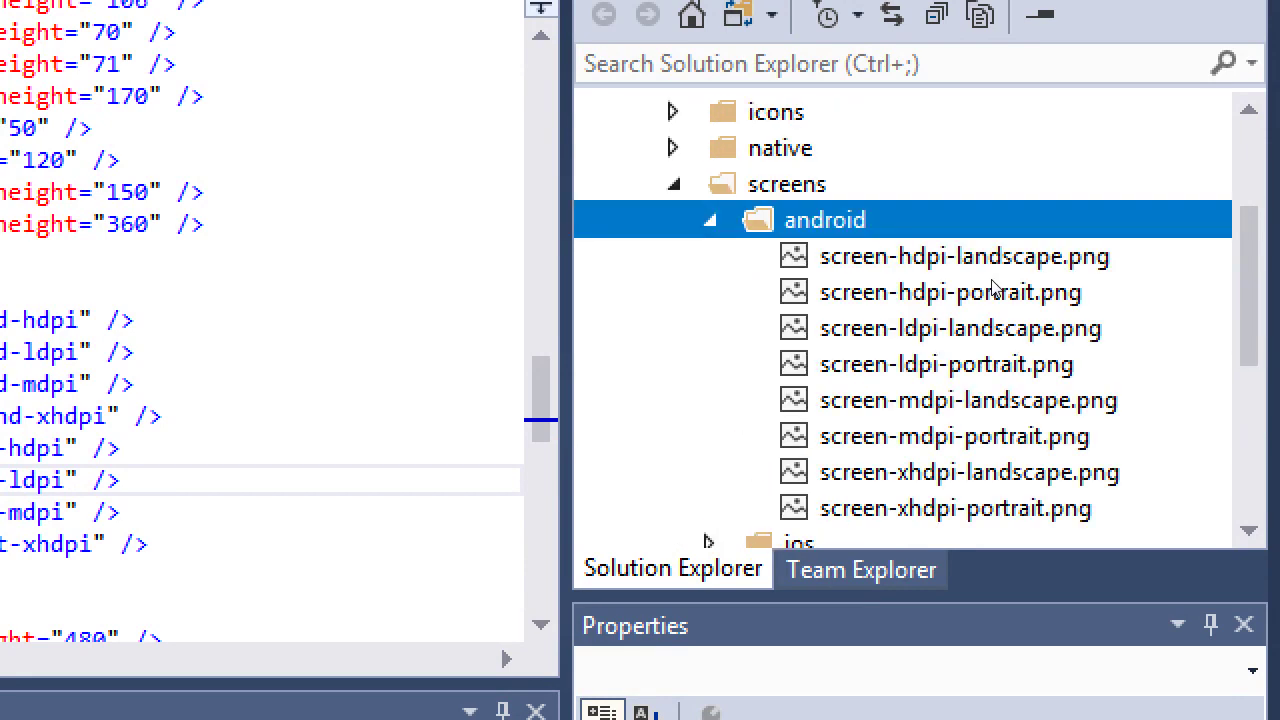
mouse_move(1160, 254)
mouse_move(1092, 262)
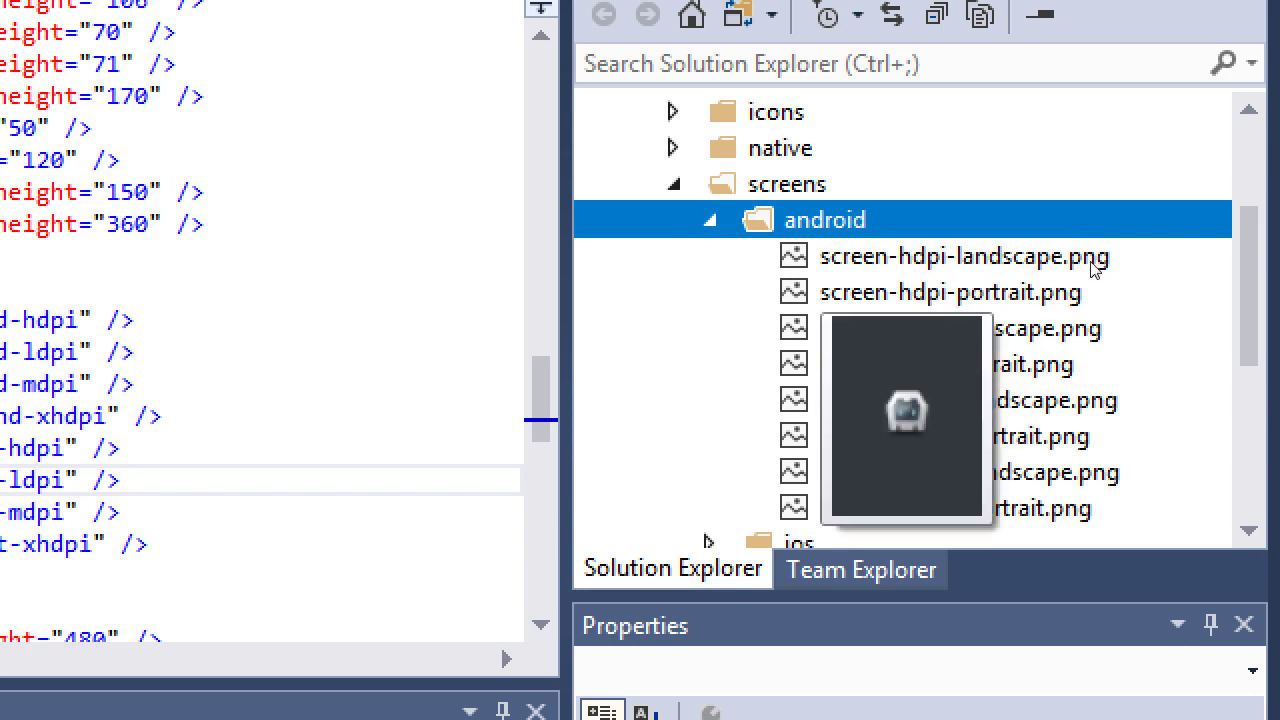
Step: Select screen-hdpi-portrait.png in the android screens folder and preview its splash image
left_click(1136, 277)
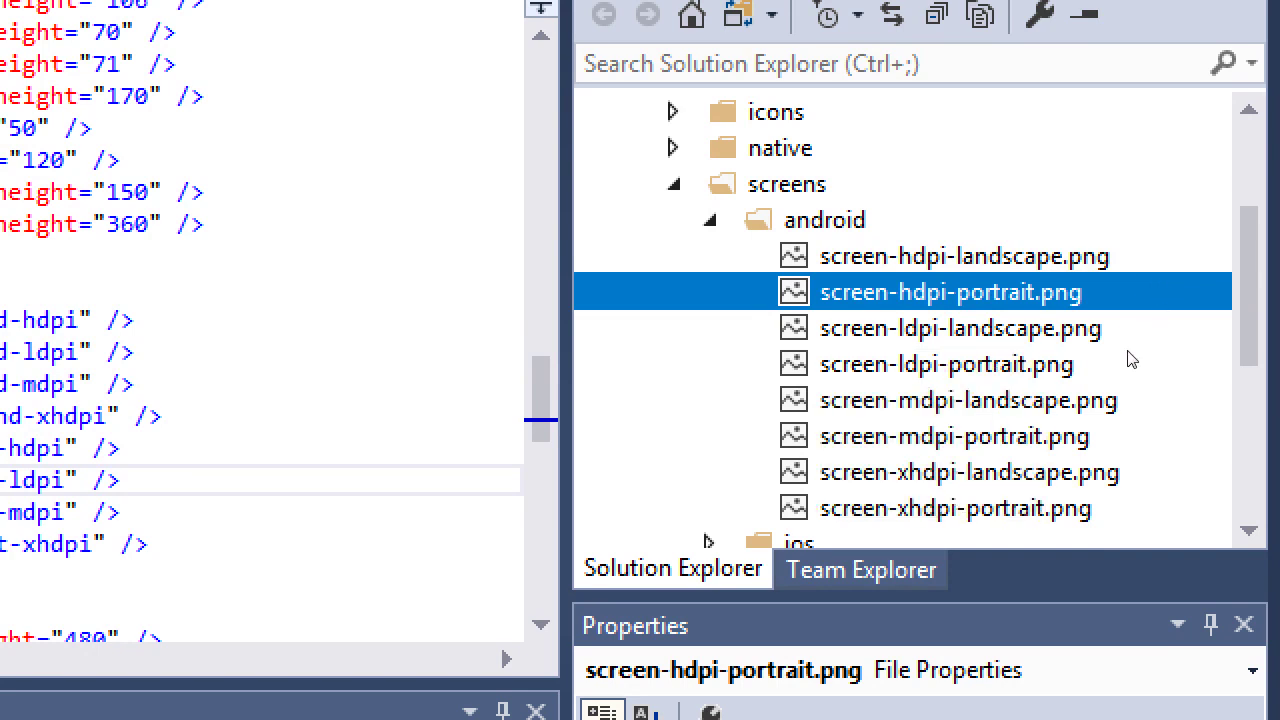
mouse_move(1138, 373)
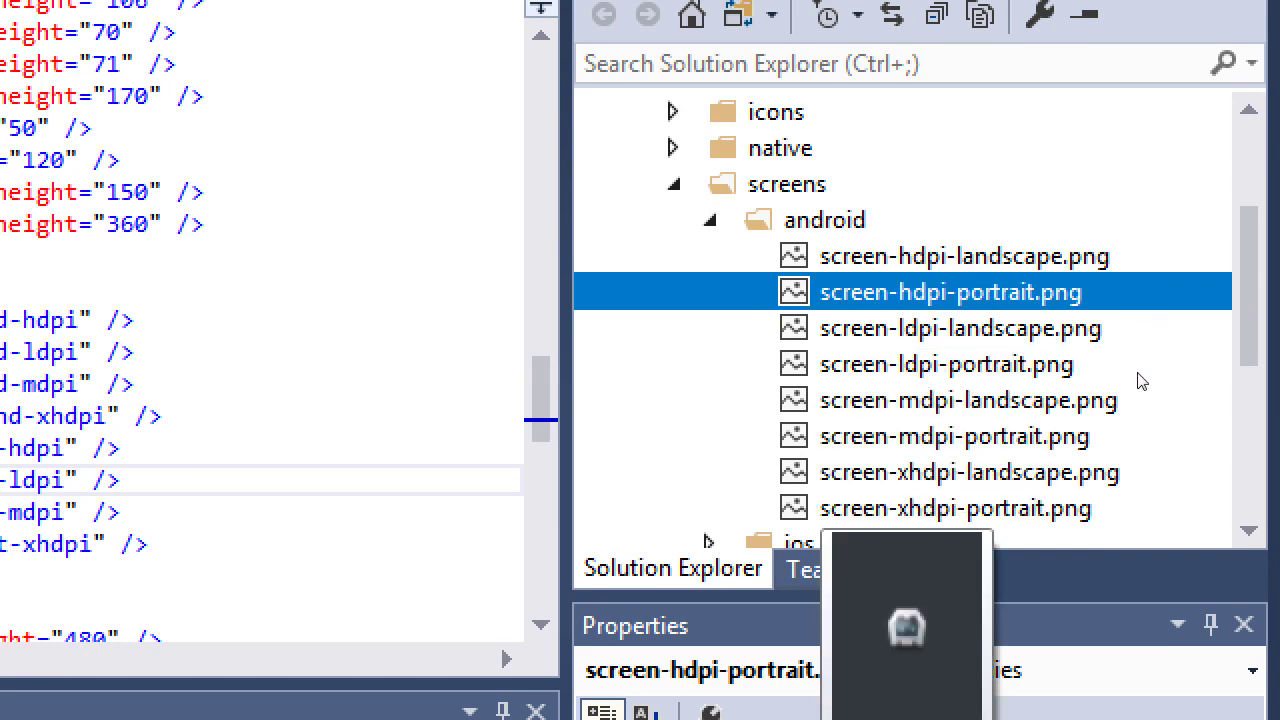
mouse_move(1151, 318)
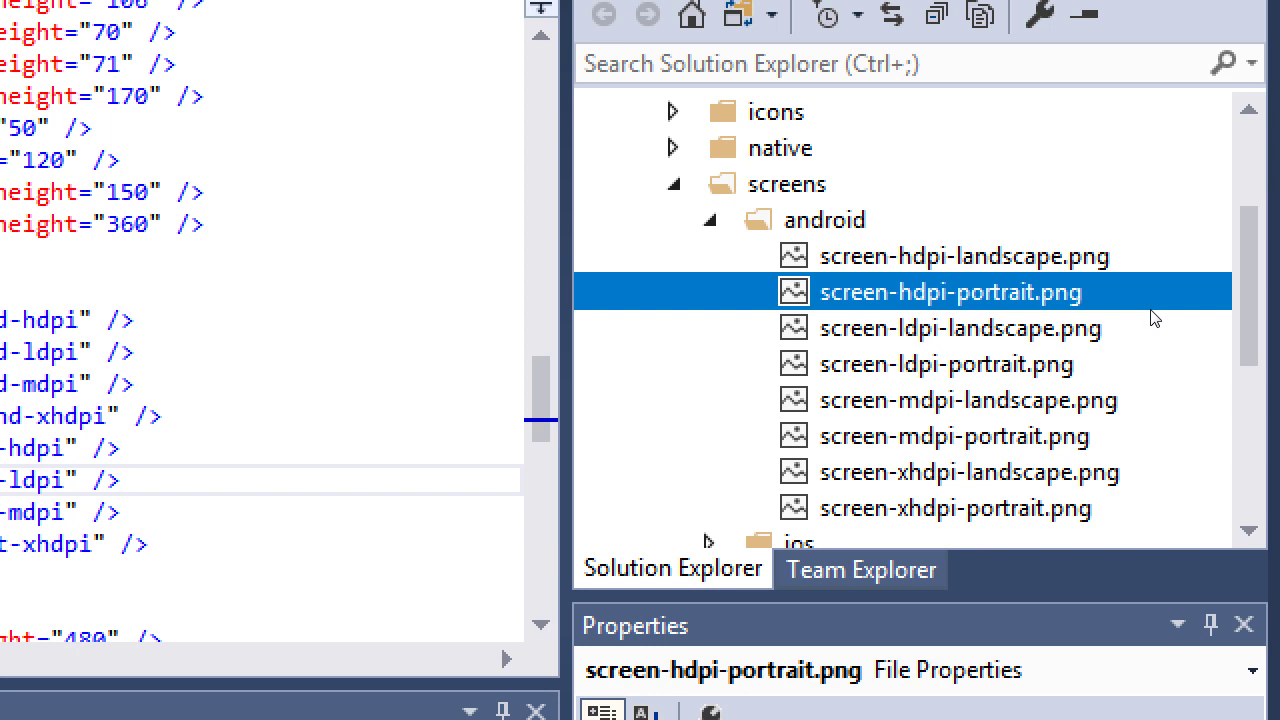
mouse_move(1168, 253)
Step: Go down the android splash files to screen-mdpi-landscape.png, preview it, and return to screen-hdpi-portrait.png
key("Down")
key("Up")
key("Down")
key("Down")
key("Down")
mouse_move(1112, 356)
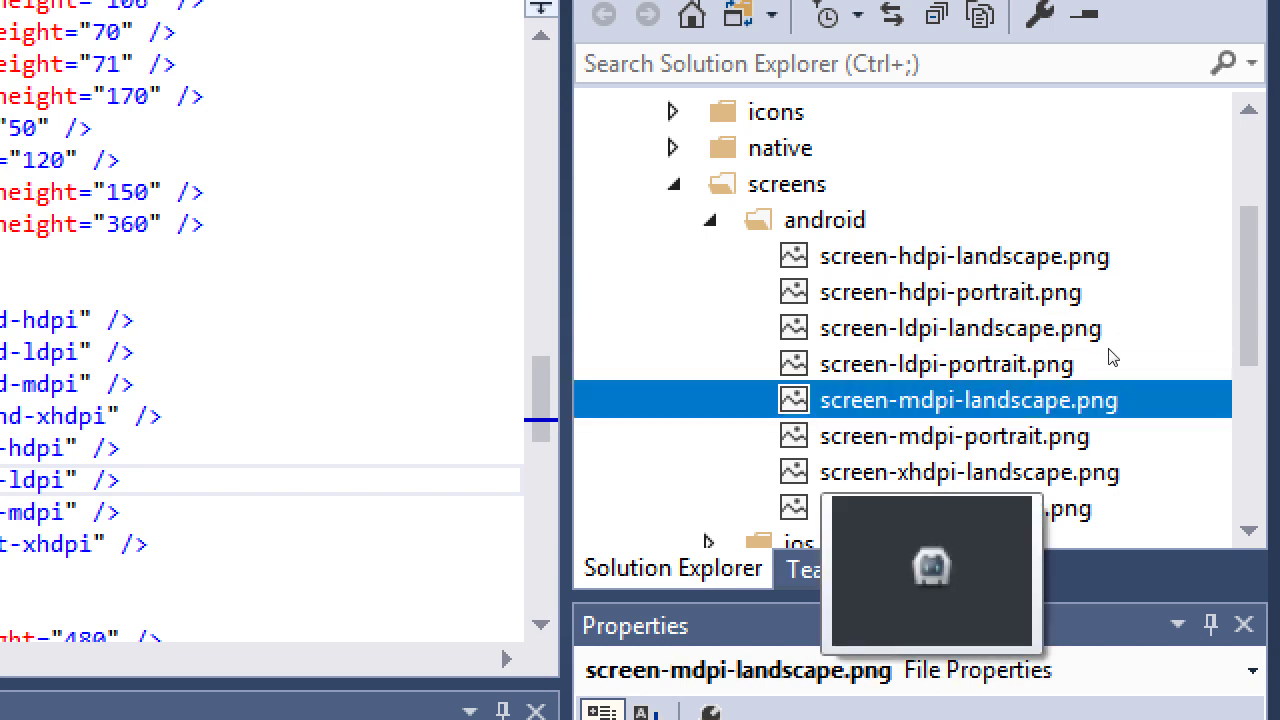
left_click(1110, 255)
key("Down")
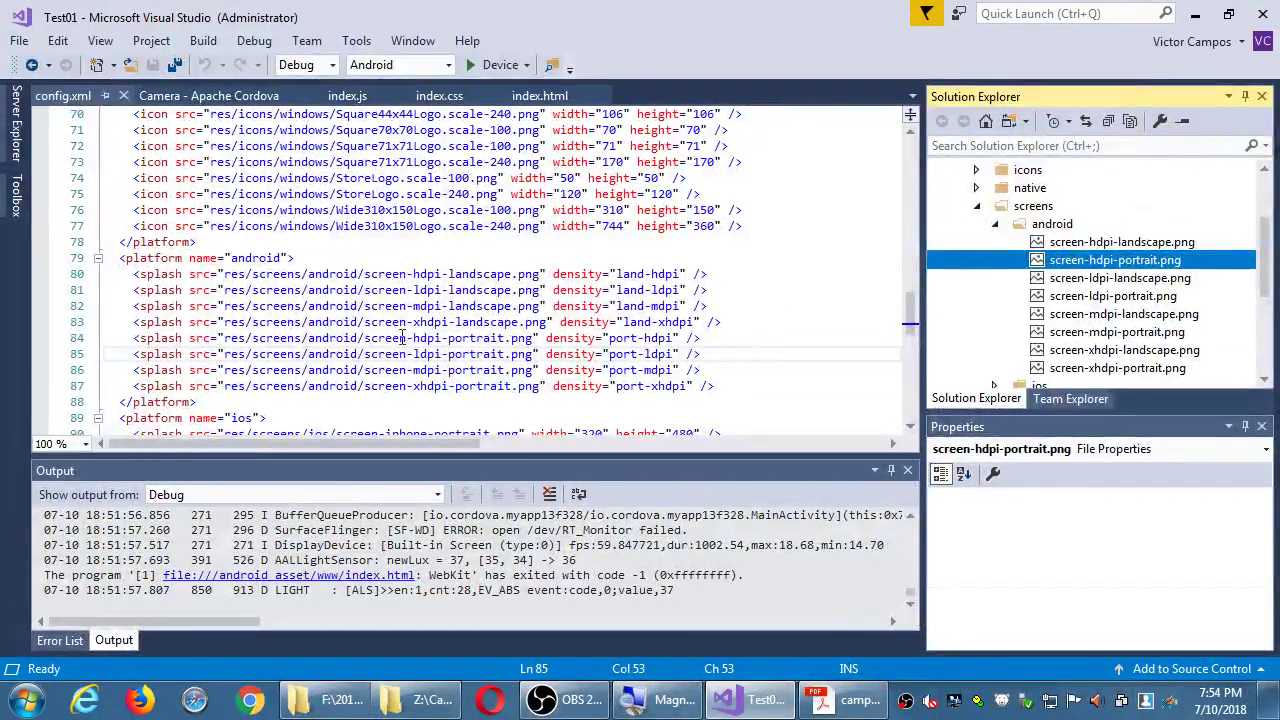
Step: Highlight part of the ldpi landscape splash path on line 81, and the android icon entries on lines 32 to 34
left_click_drag(312, 290, 457, 290)
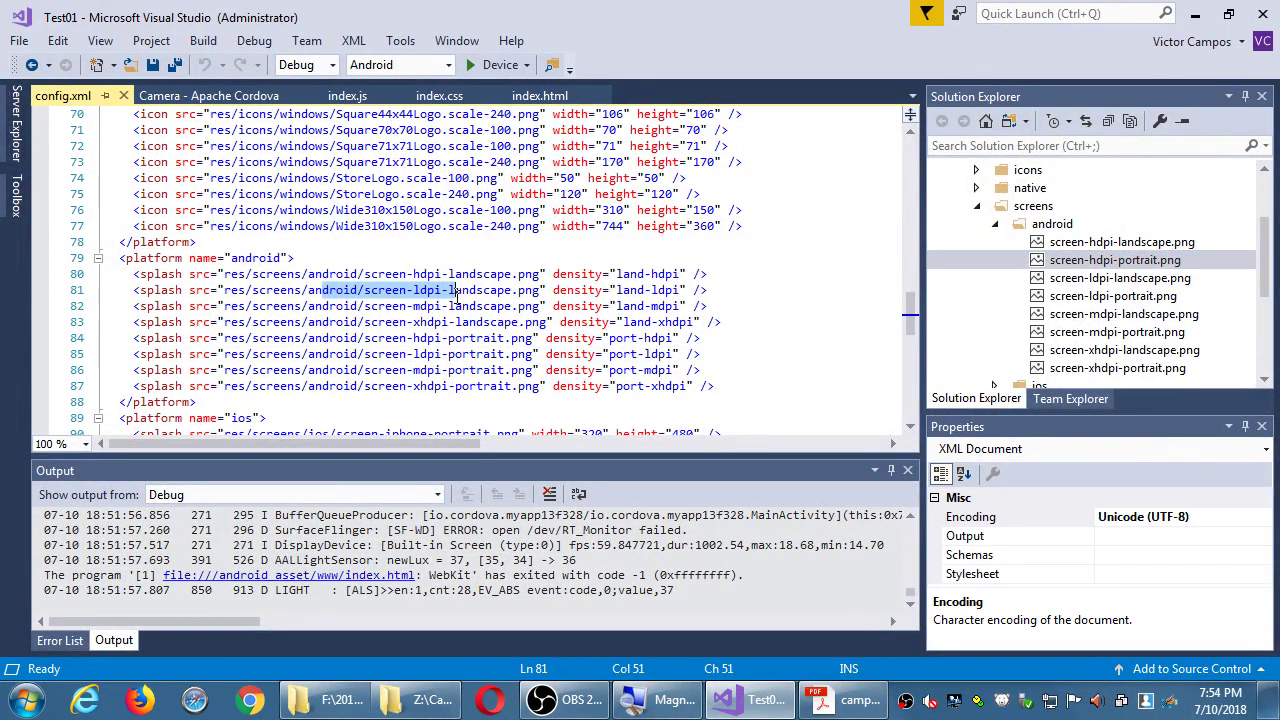
scroll(458, 300, "up", 11)
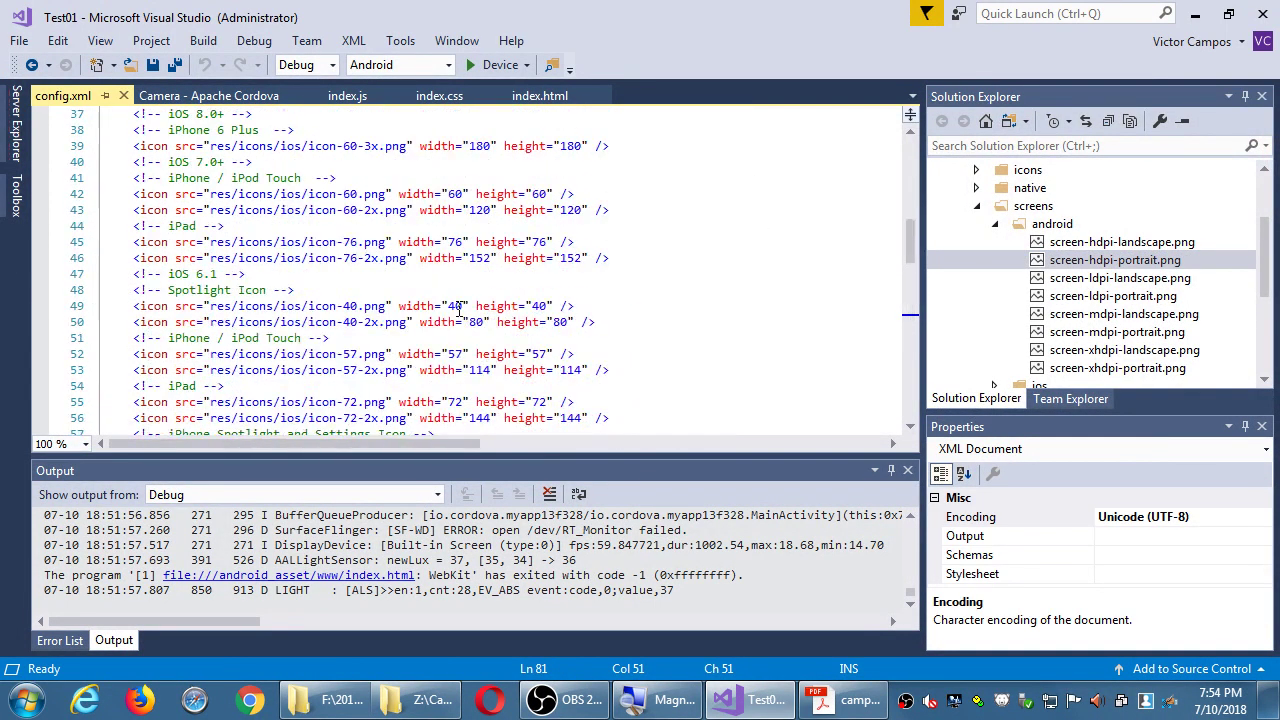
scroll(458, 308, "up", 6)
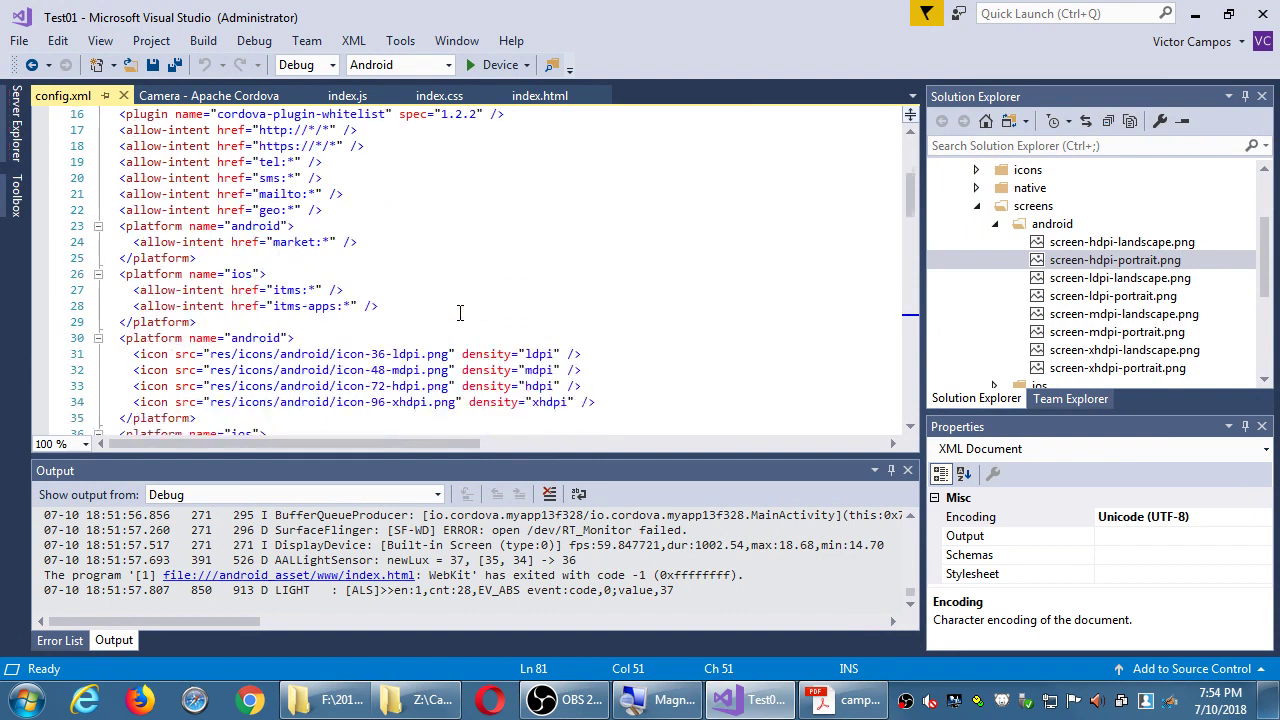
left_click_drag(206, 322, 284, 349)
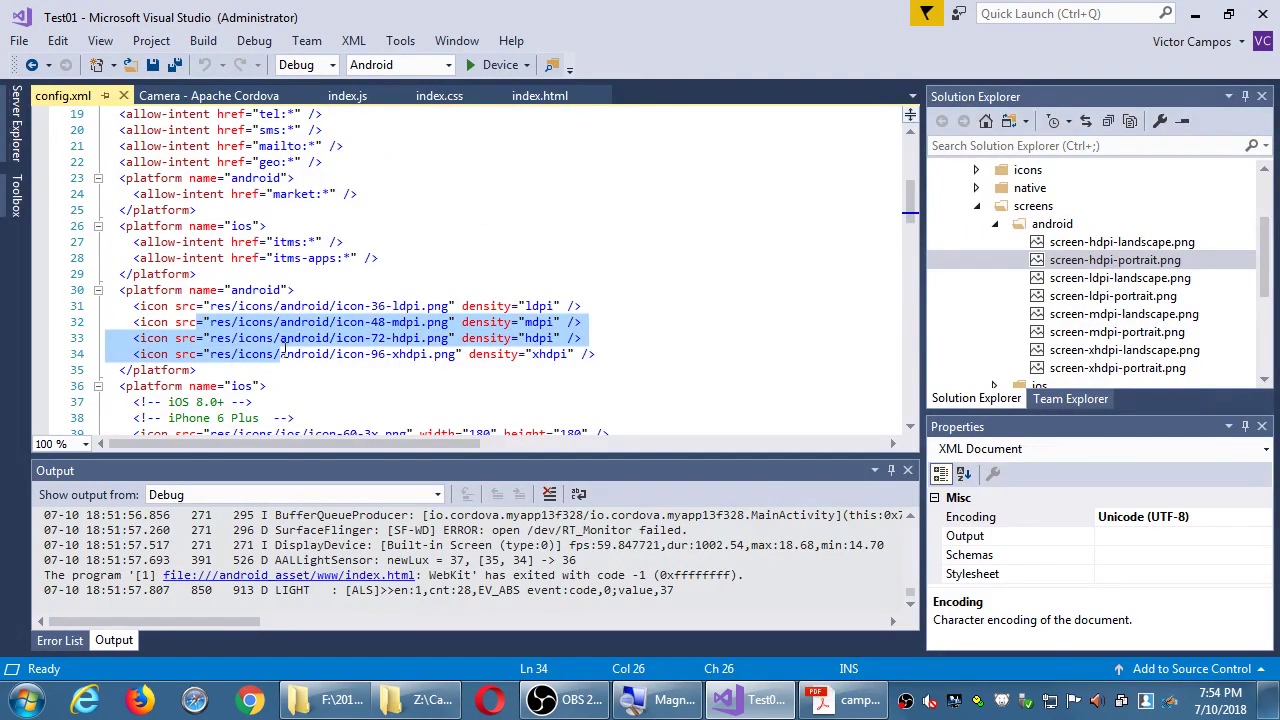
left_click(606, 352)
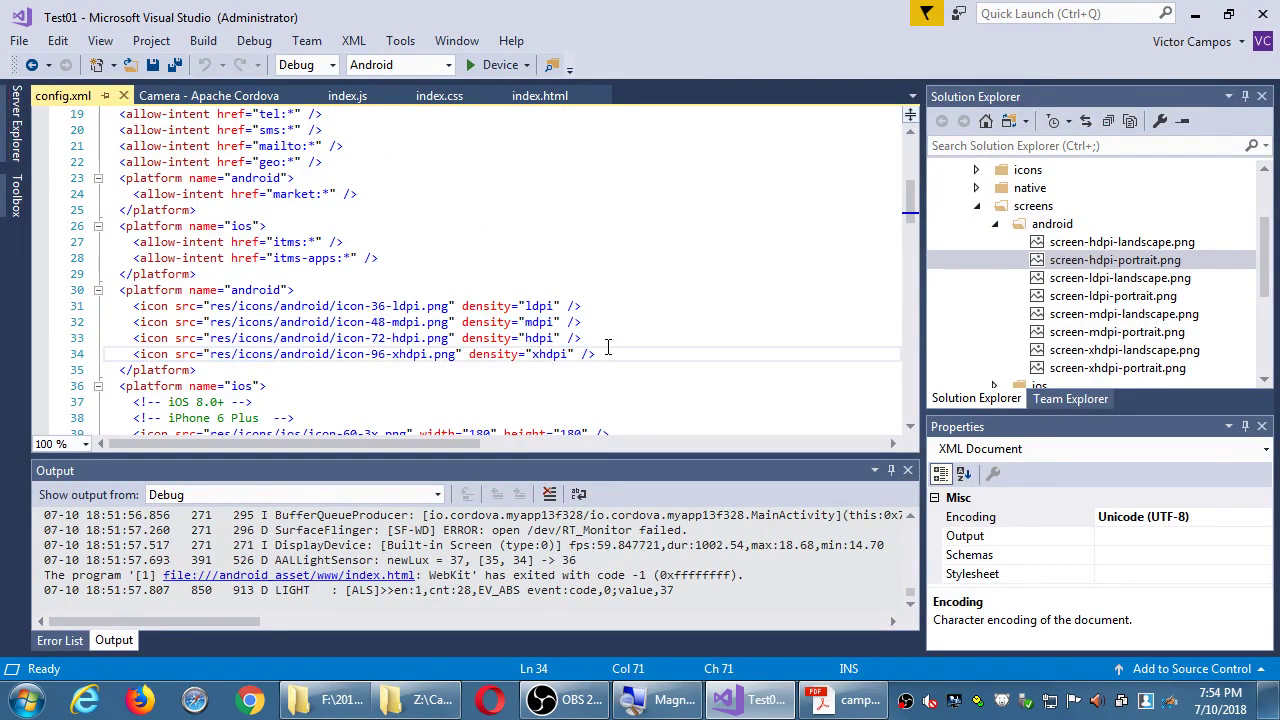
Step: Review config.xml from the windows icon entries at line 66 down to the windows splash entries and the end of the file
scroll(608, 347, "down", 4)
scroll(608, 347, "down", 9)
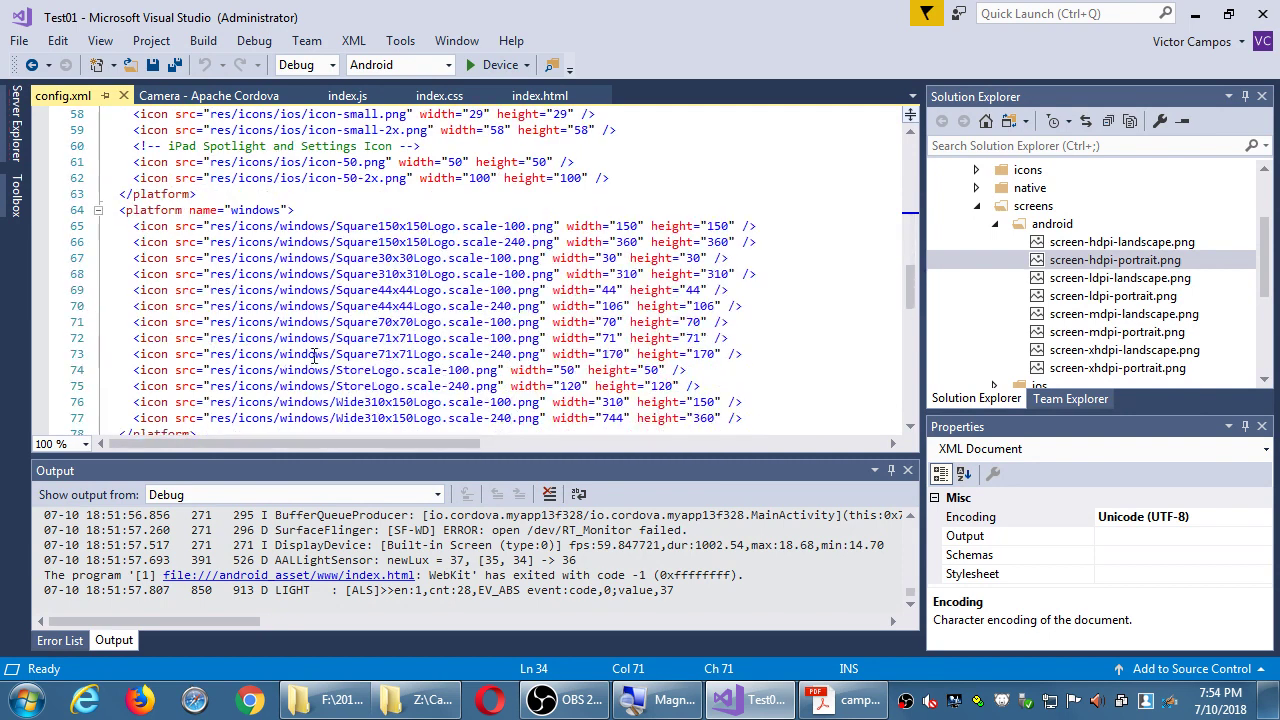
left_click(156, 241)
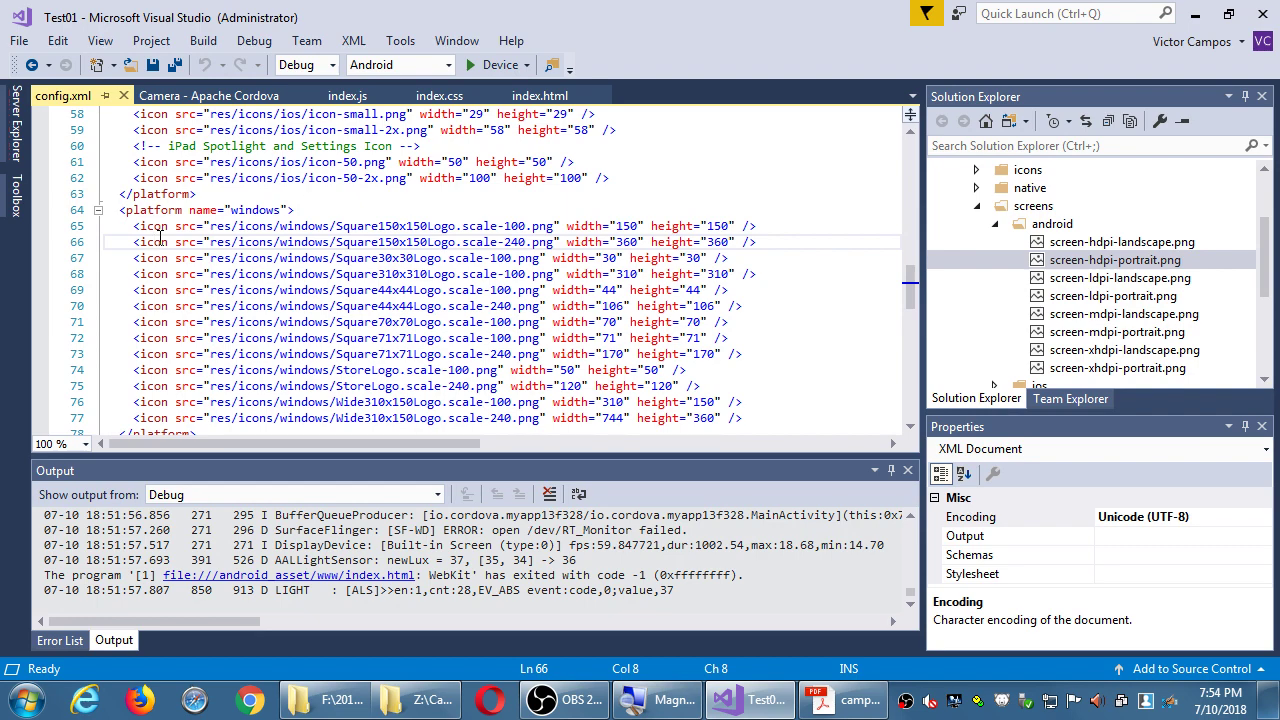
scroll(510, 295, "down", 16)
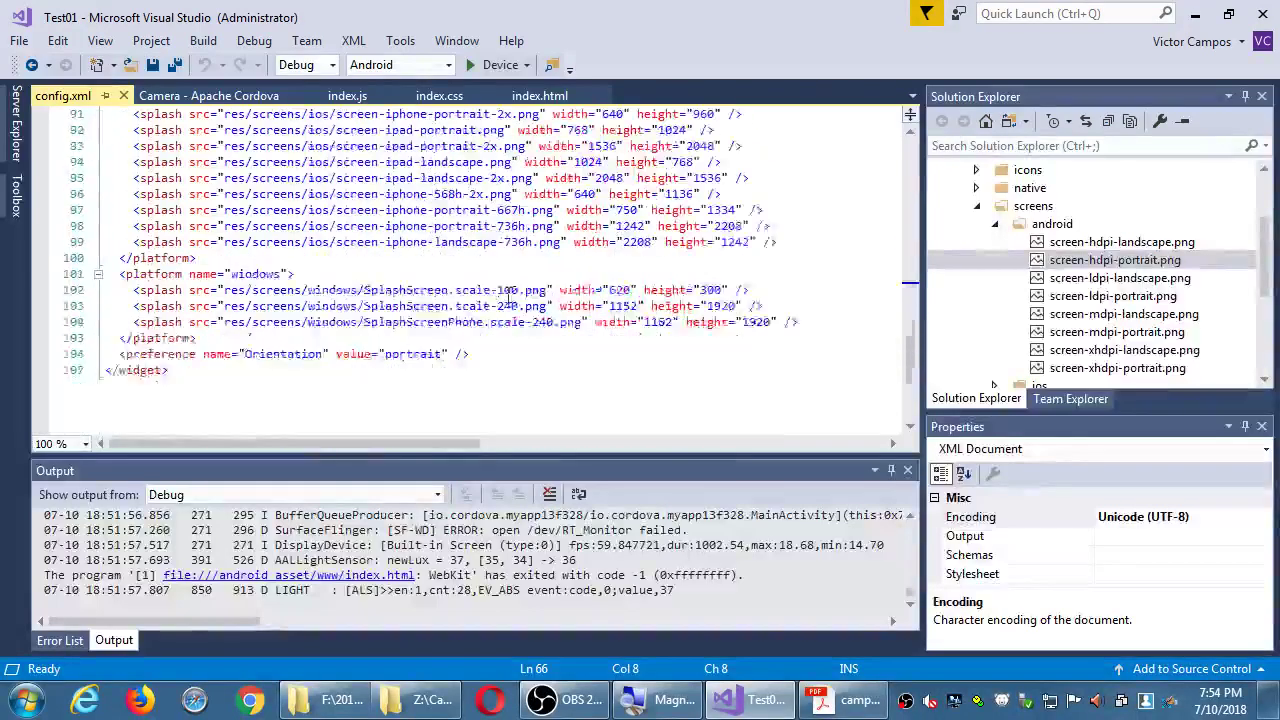
scroll(510, 295, "up", 5)
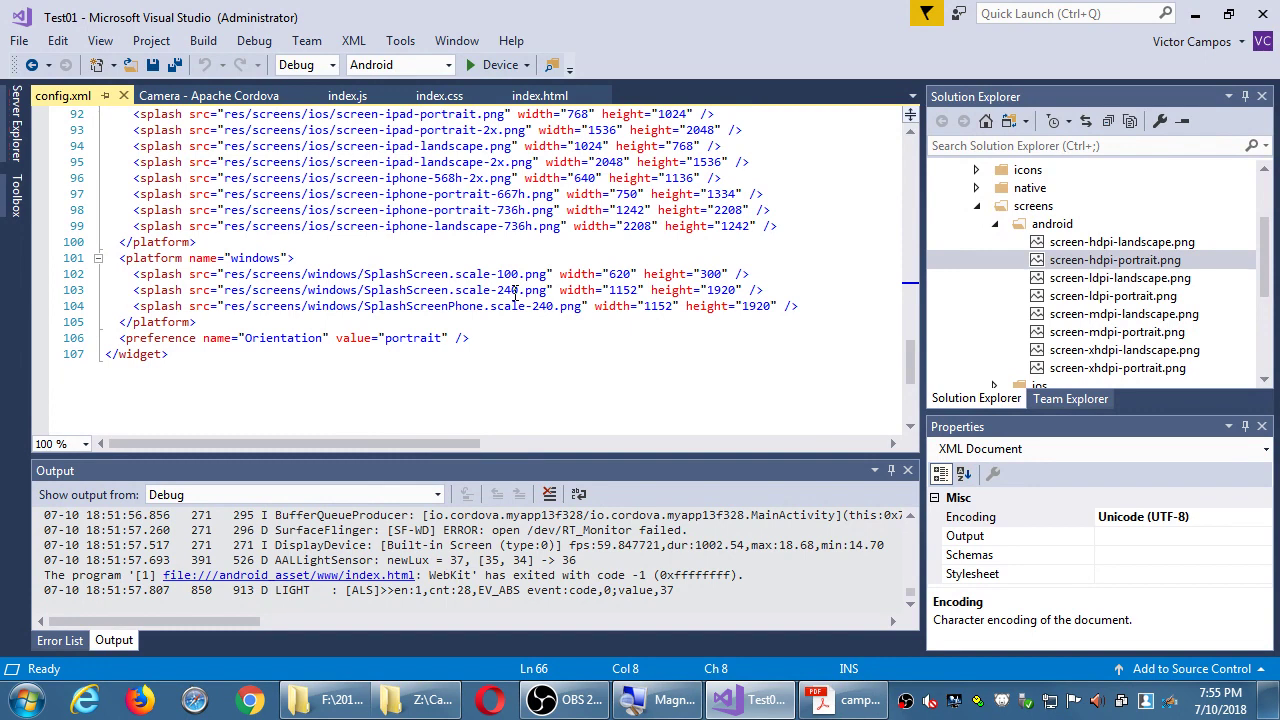
Step: Close the config.xml code, collapse the screens folder, and reopen config.xml in its designer view
left_click(123, 97)
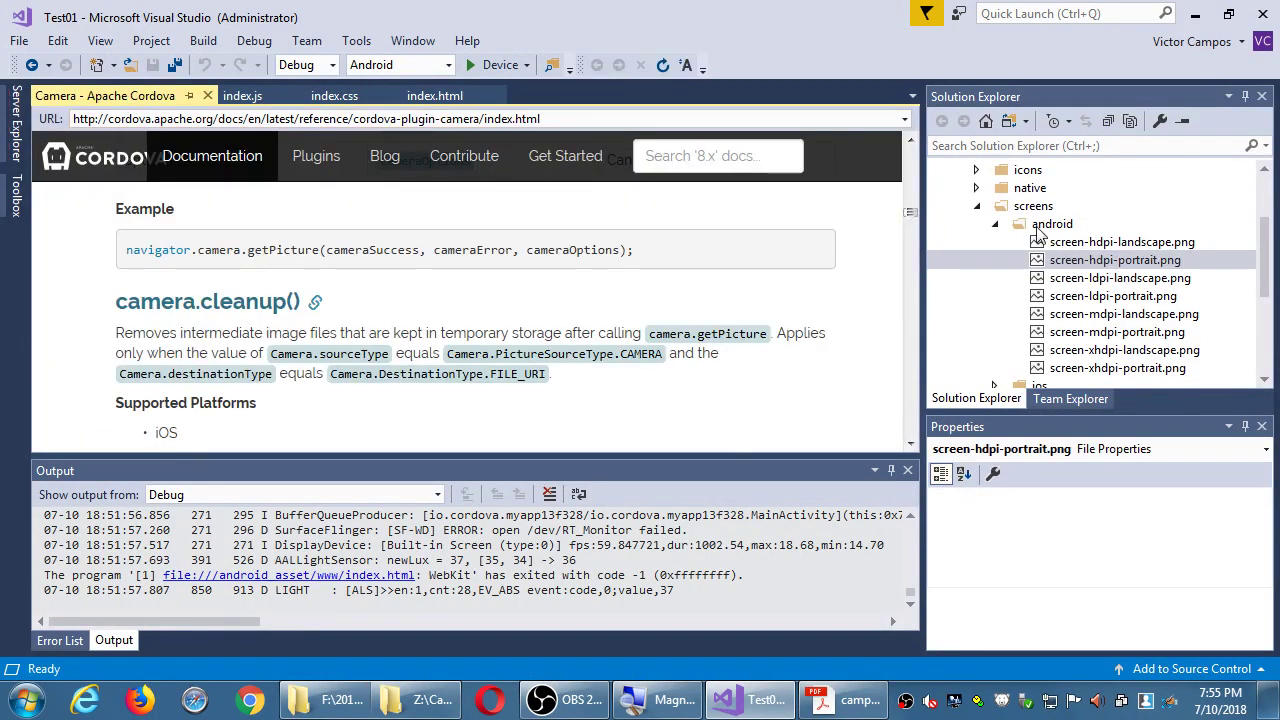
left_click(977, 206)
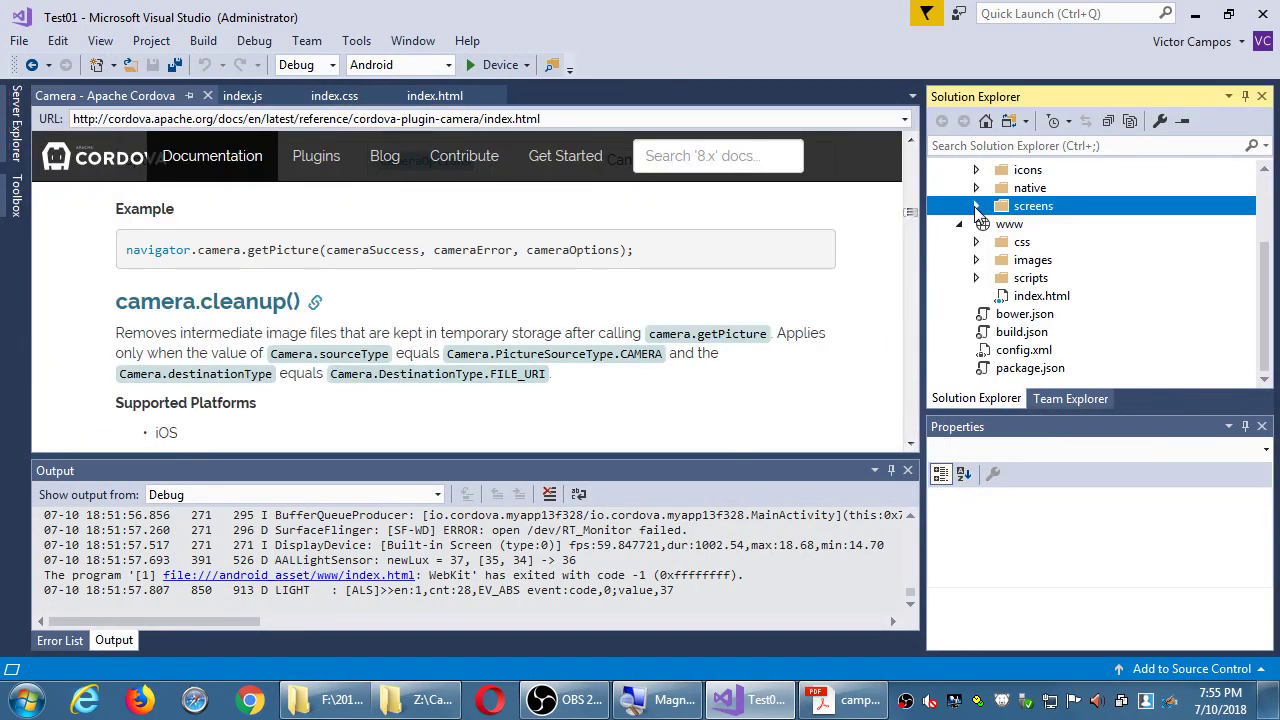
right_click(1038, 358)
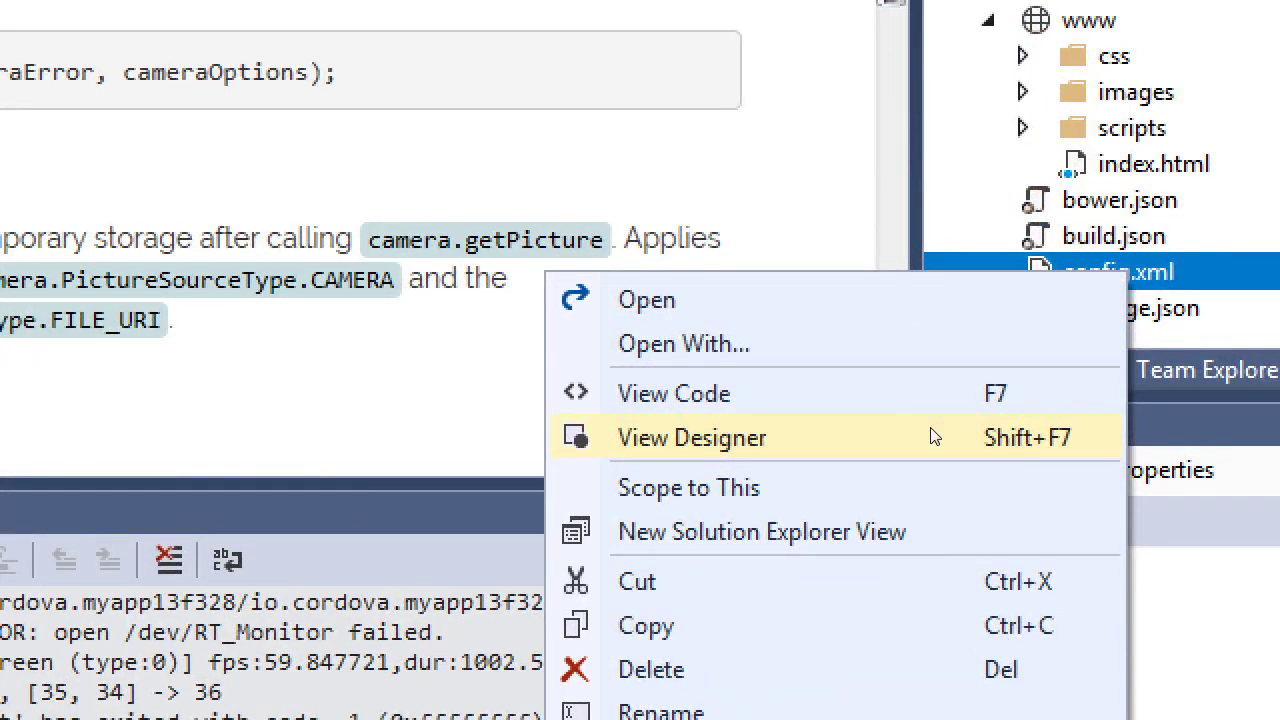
left_click(930, 437)
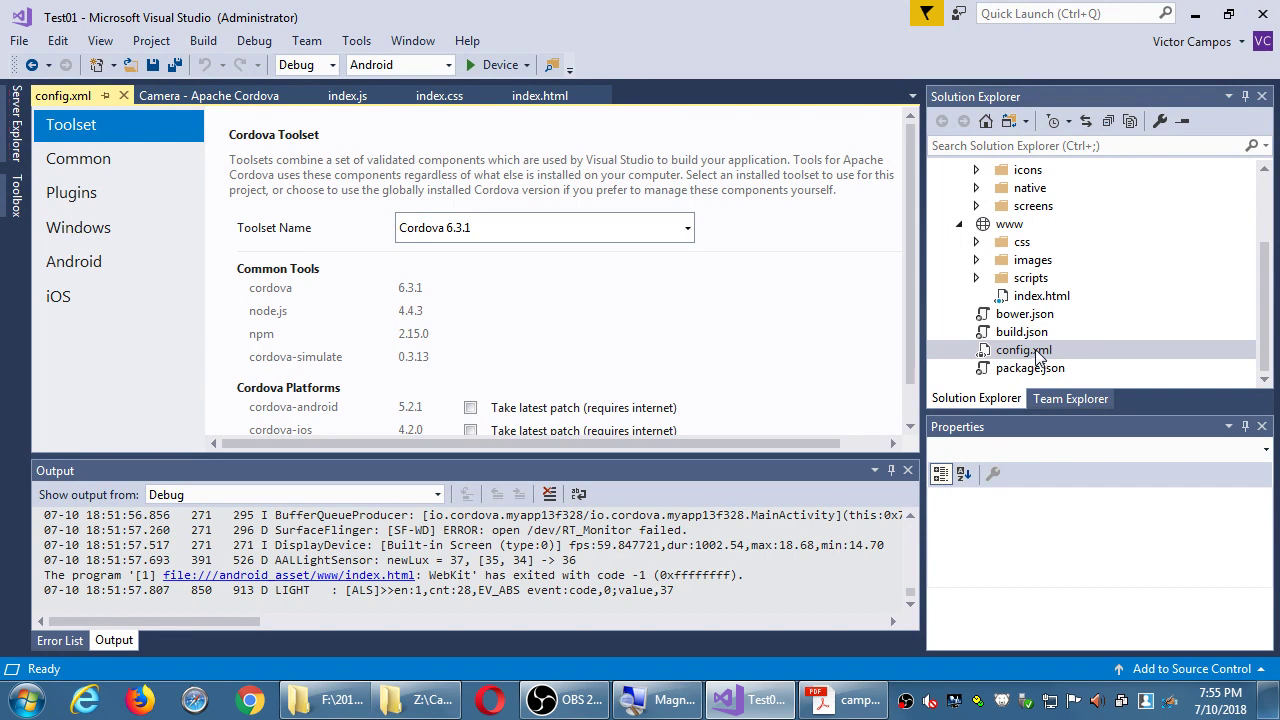
Step: Add the core Splashscreen plugin (cordova-plugin-splashscreen) to the project and show the installed plugins
left_click(156, 200)
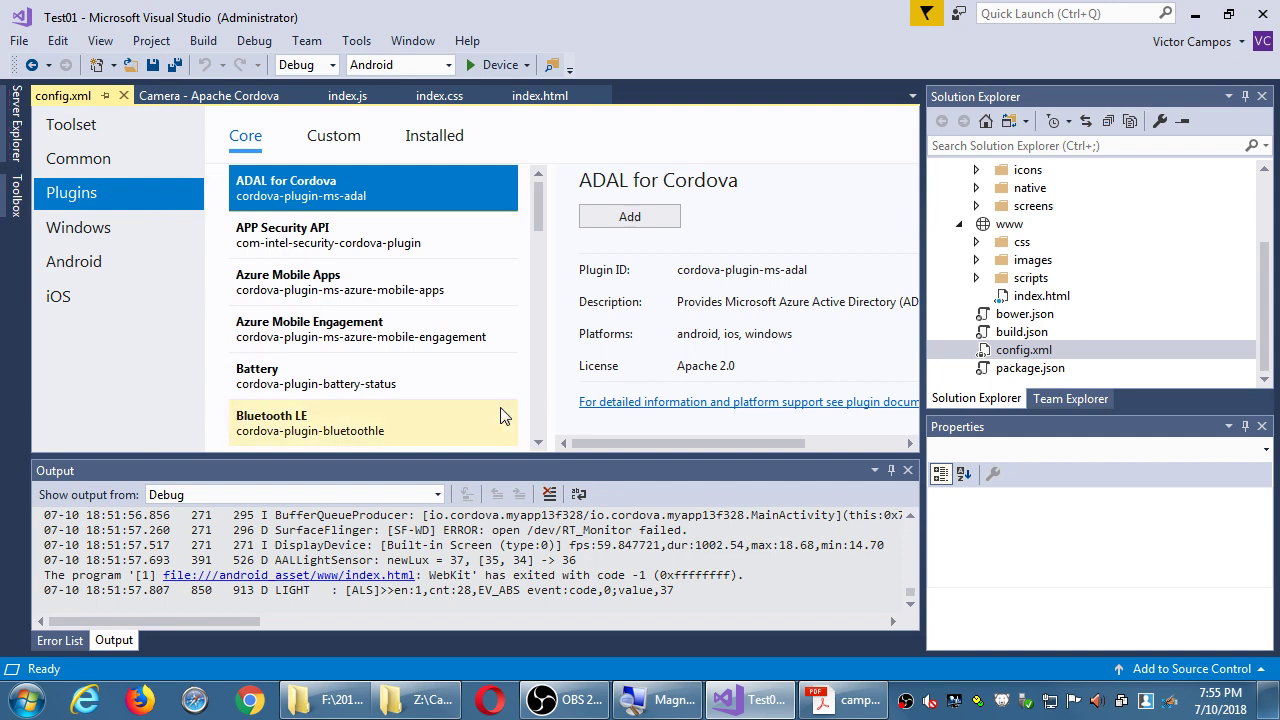
scroll(543, 438, "down", 10)
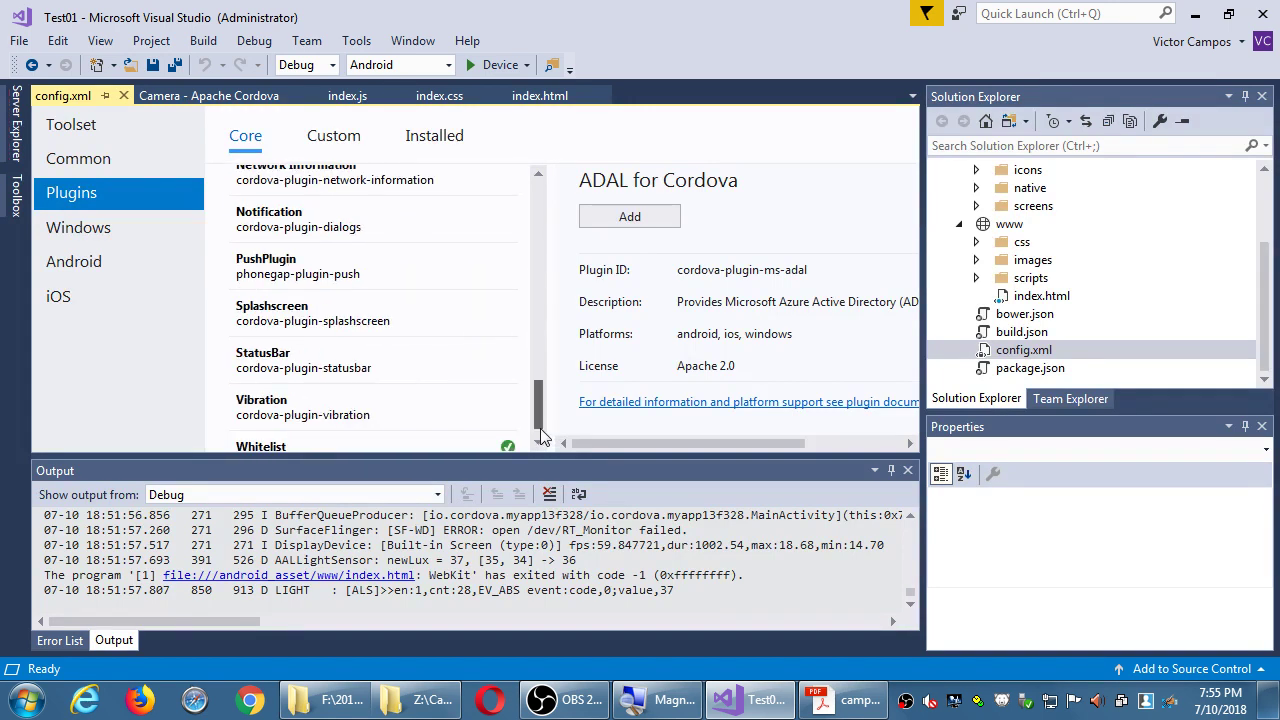
left_click(397, 330)
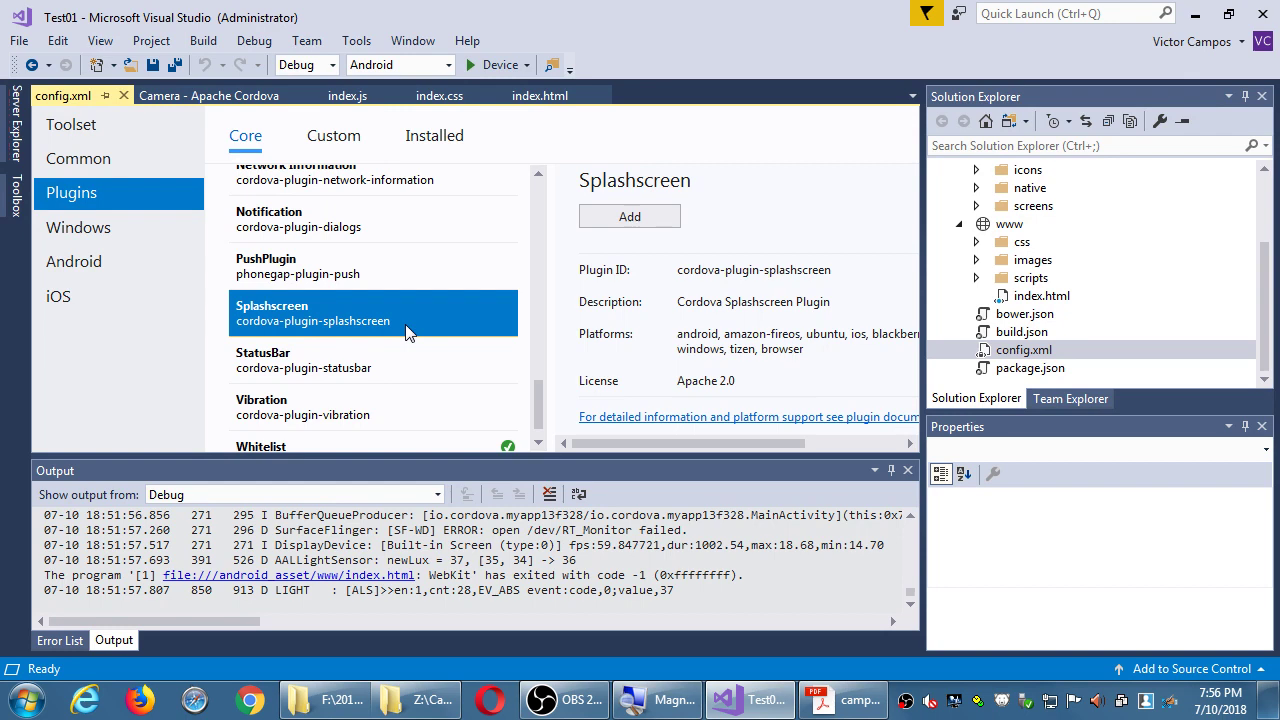
left_click(614, 211)
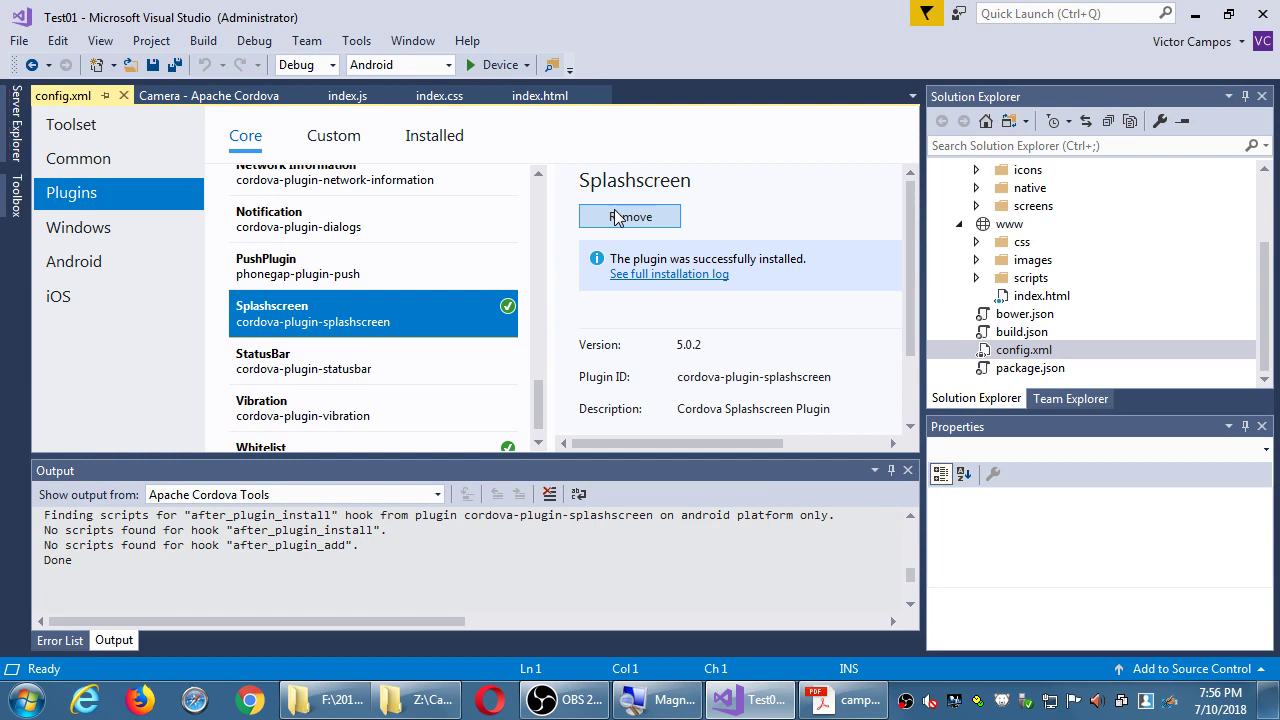
left_click(447, 134)
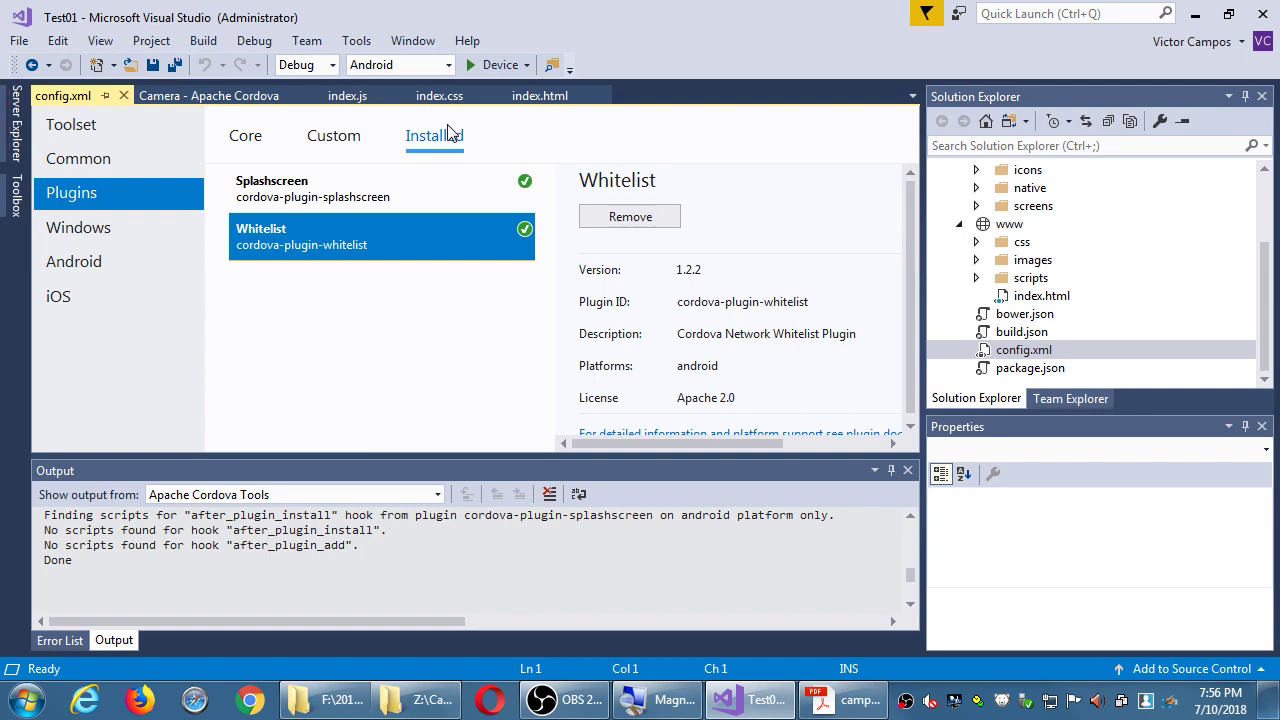
Step: Run the Test01 app in Debug mode on the Android device and stop the debugging session
key("F5")
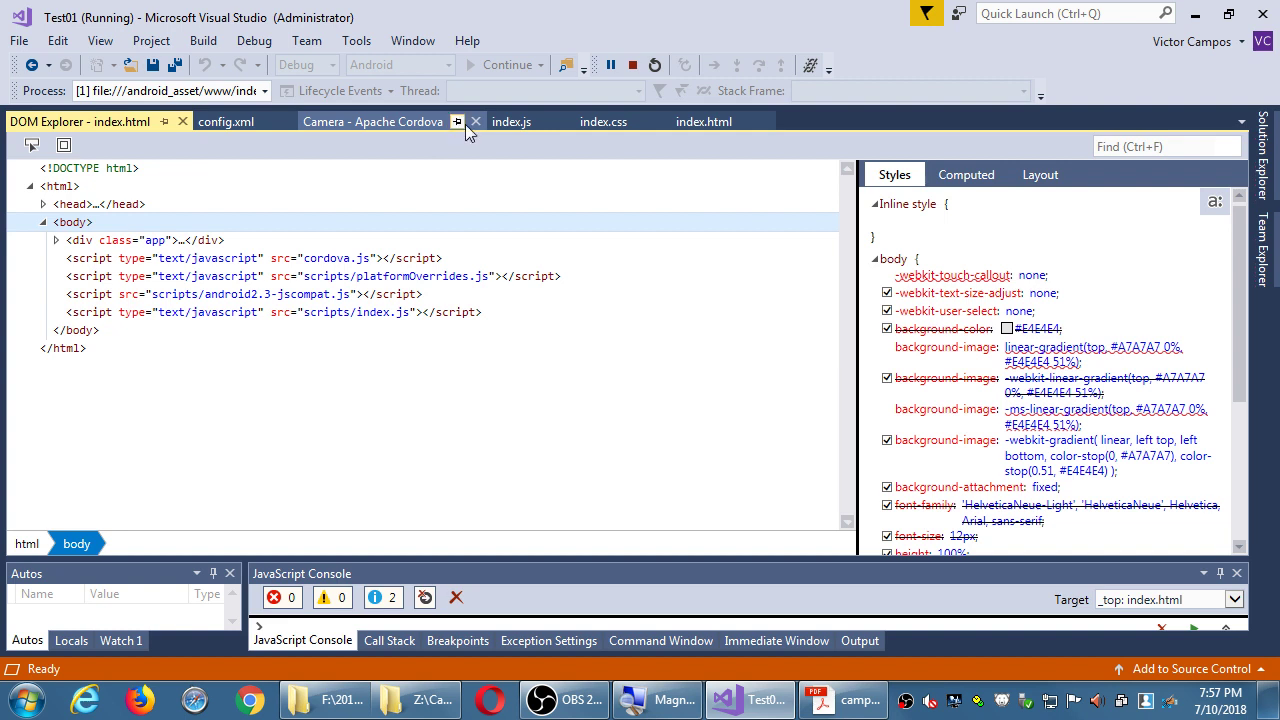
left_click(636, 67)
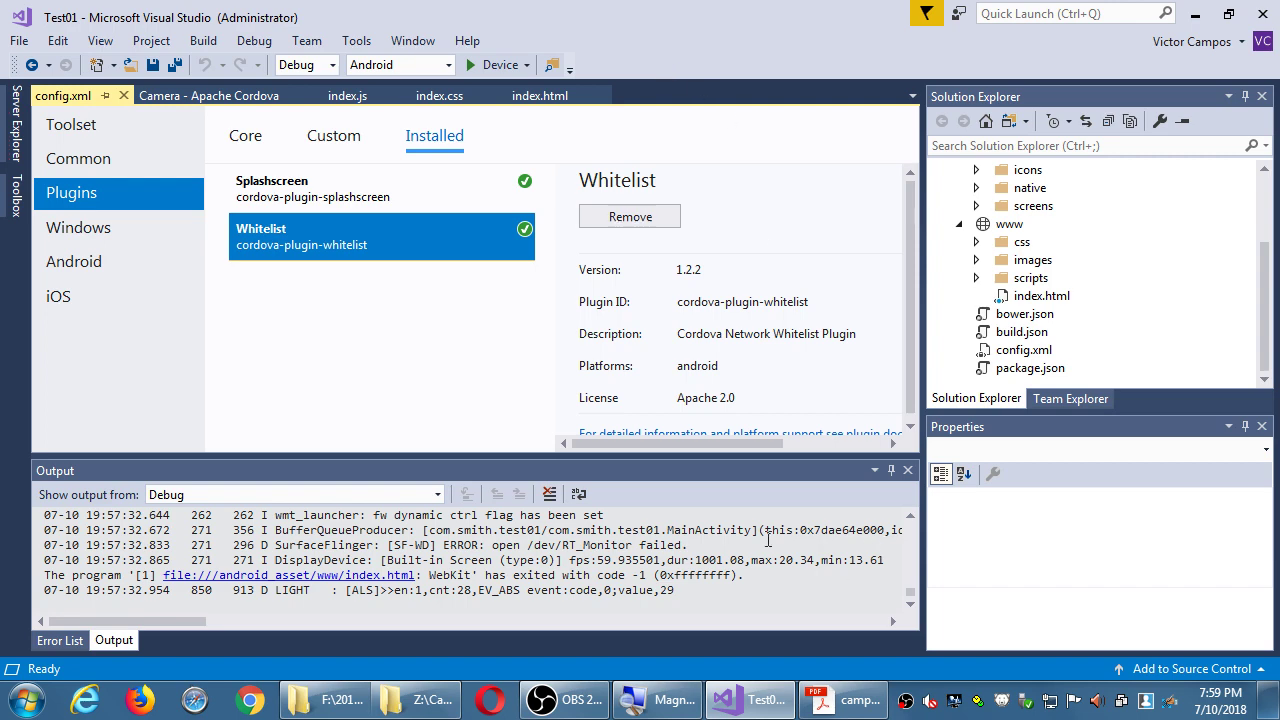
Step: Switch to the project anatomy PDF in Adobe Acrobat, read the res folder section, and return to Visual Studio
left_click(845, 700)
scroll(609, 470, "down", 4)
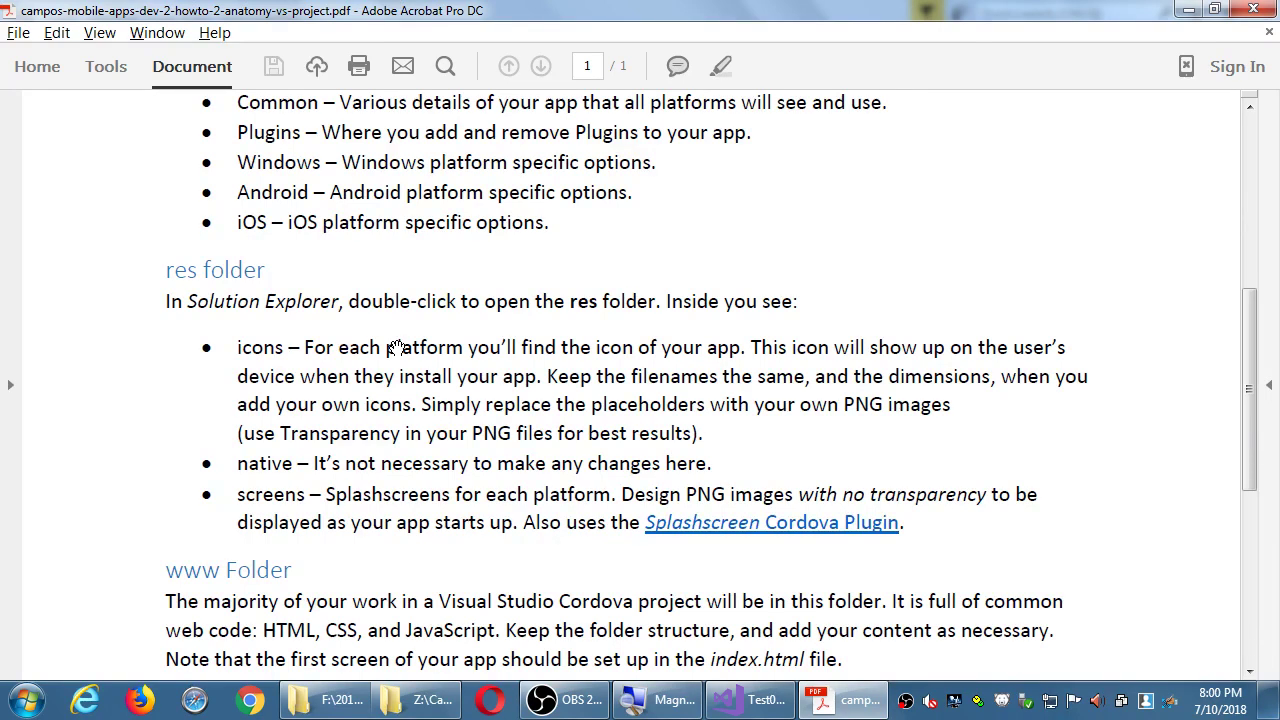
left_click(752, 700)
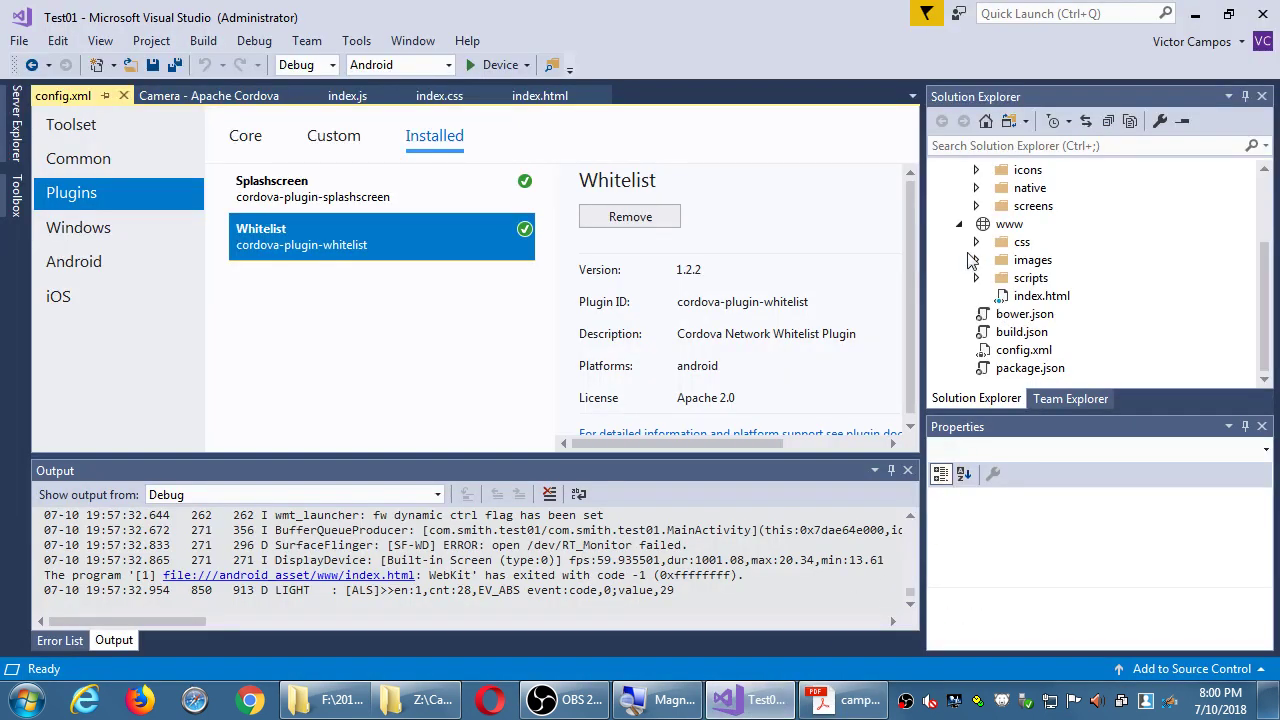
Step: Expand the icons folder under res and select icon-36-ldpi.png in its android subfolder
scroll(970, 232, "up", 3)
left_click(978, 296)
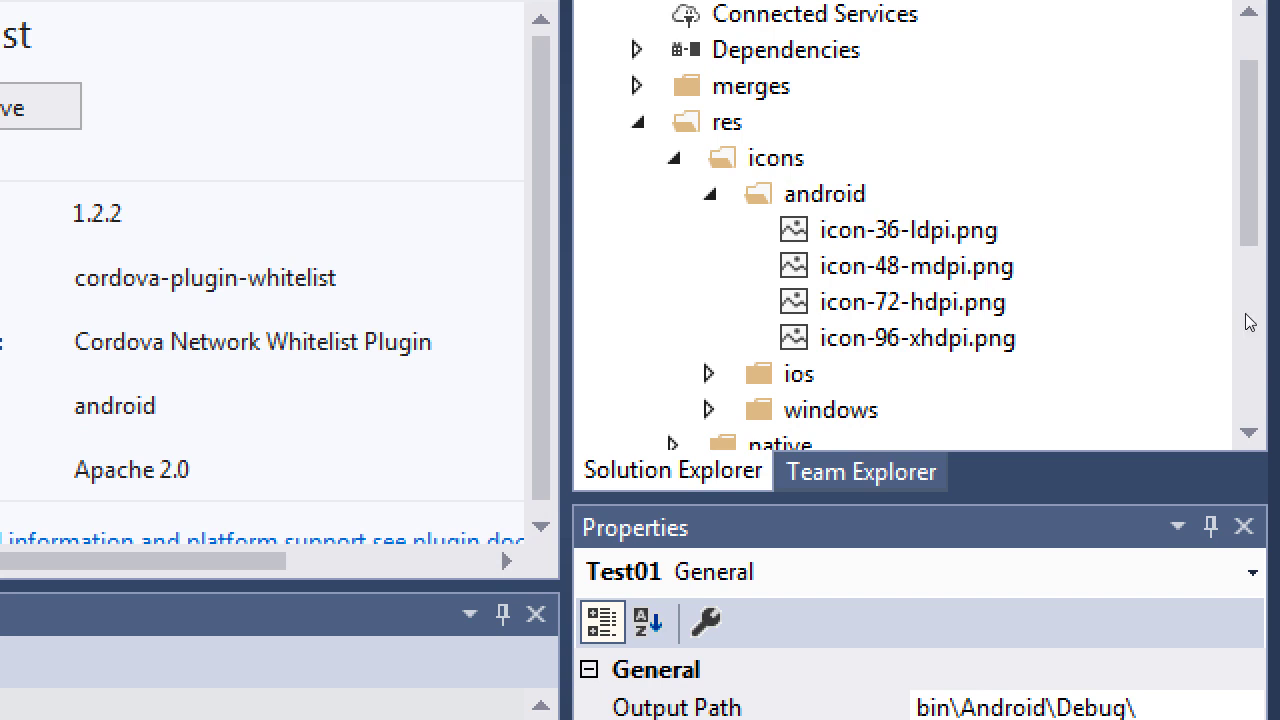
key("Down")
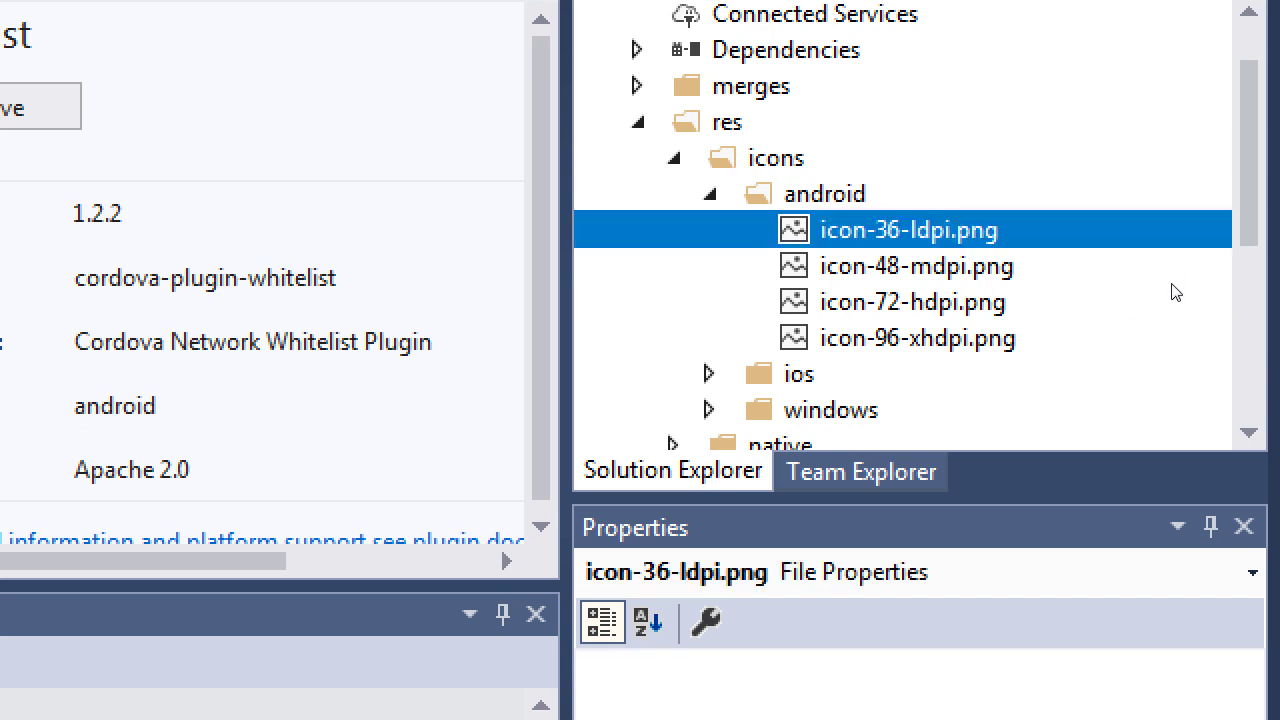
mouse_move(1130, 298)
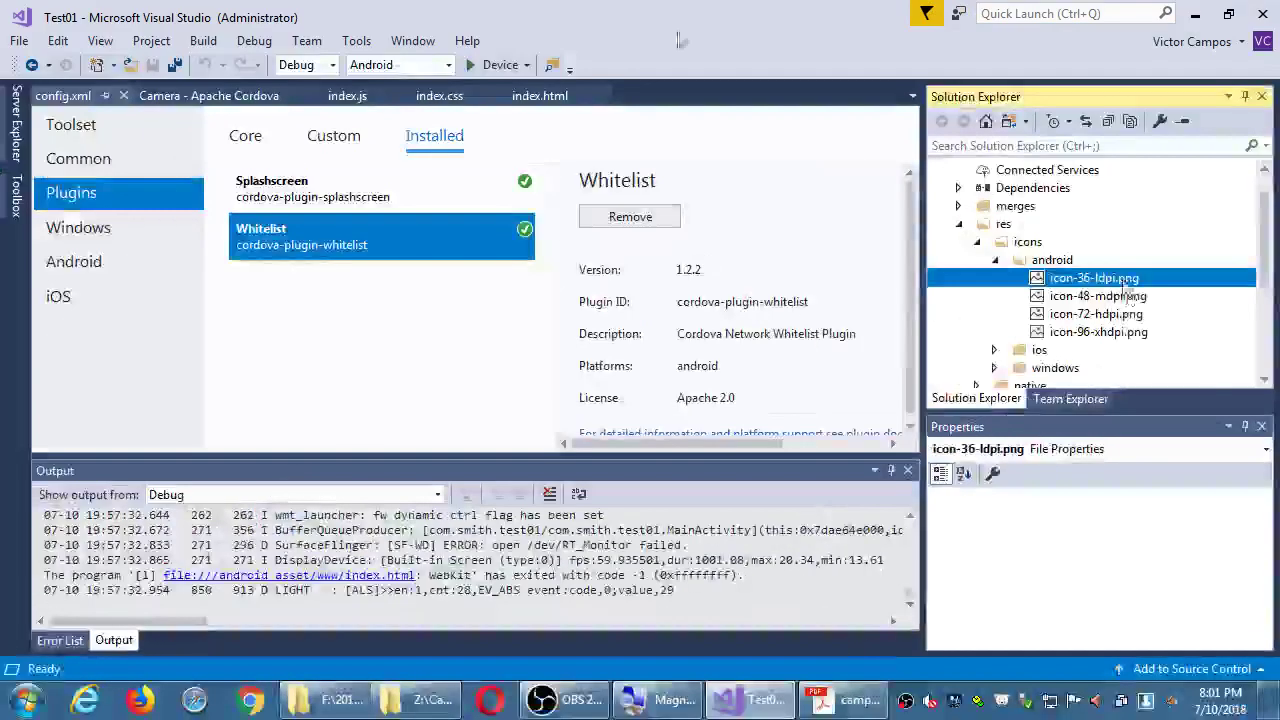
Step: Close the config.xml designer and reopen the file as code at the android icon entries
left_click(120, 96)
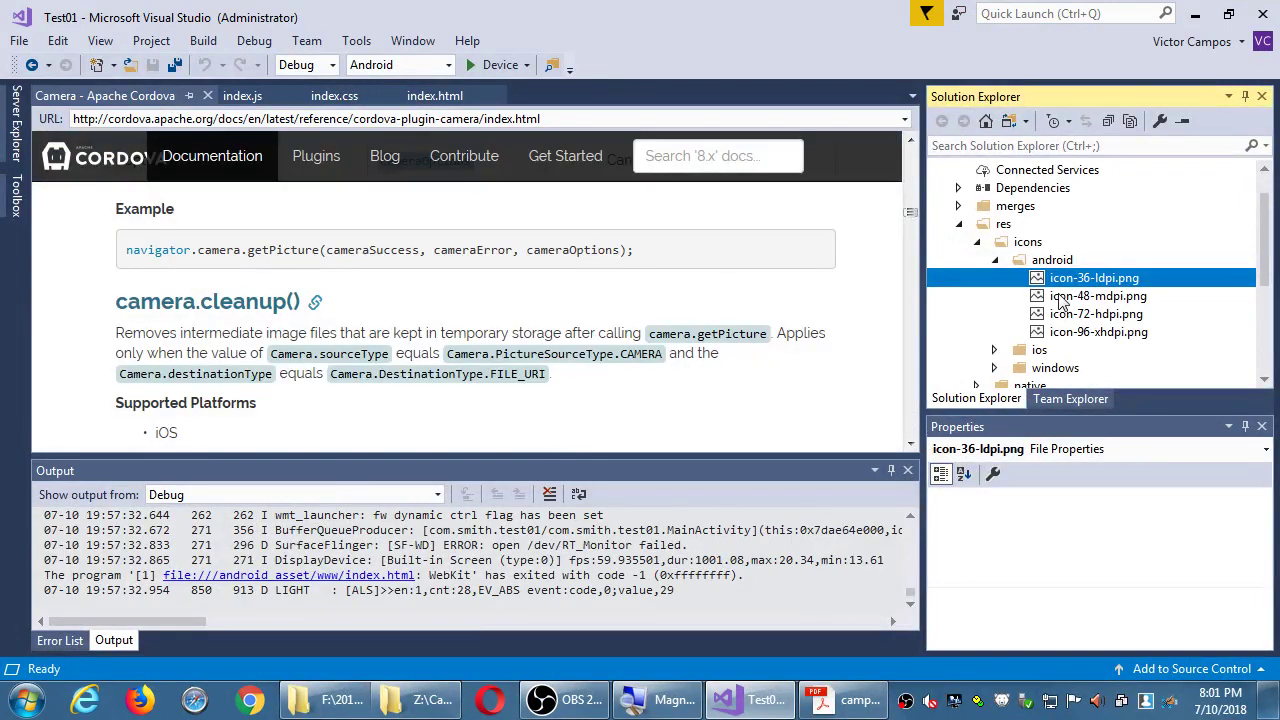
scroll(1064, 302, "down", 4)
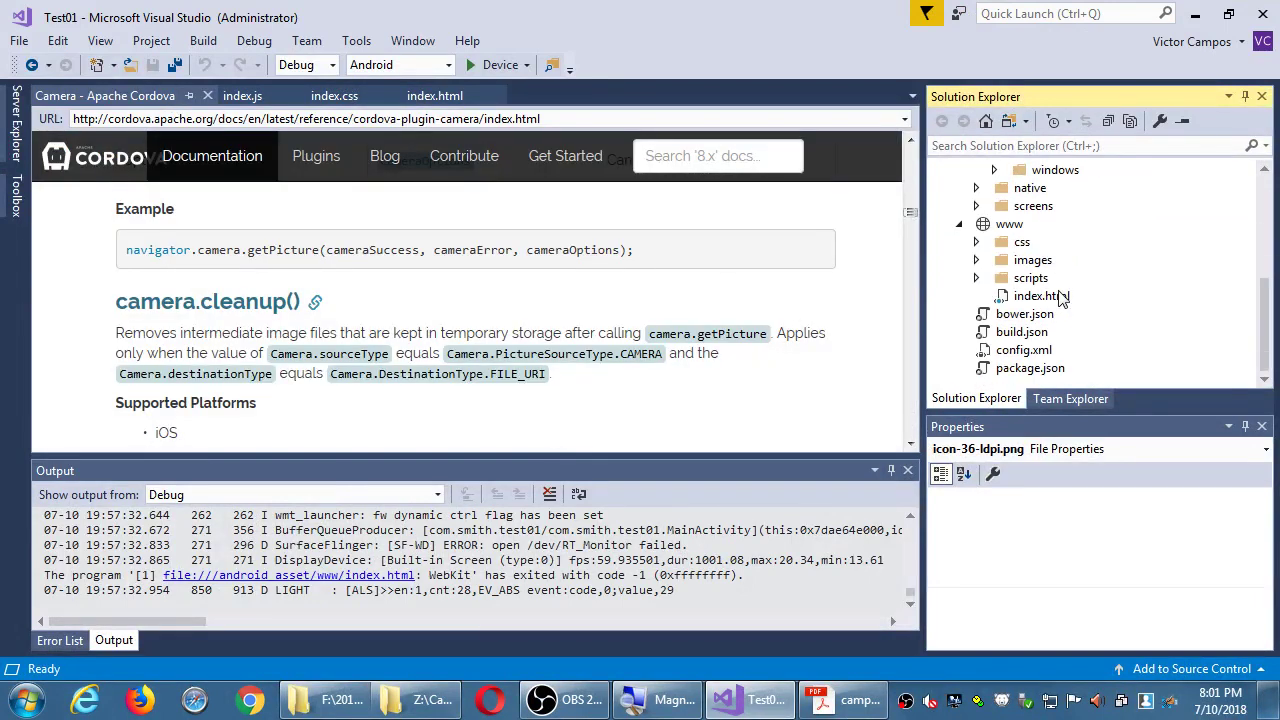
right_click(1028, 356)
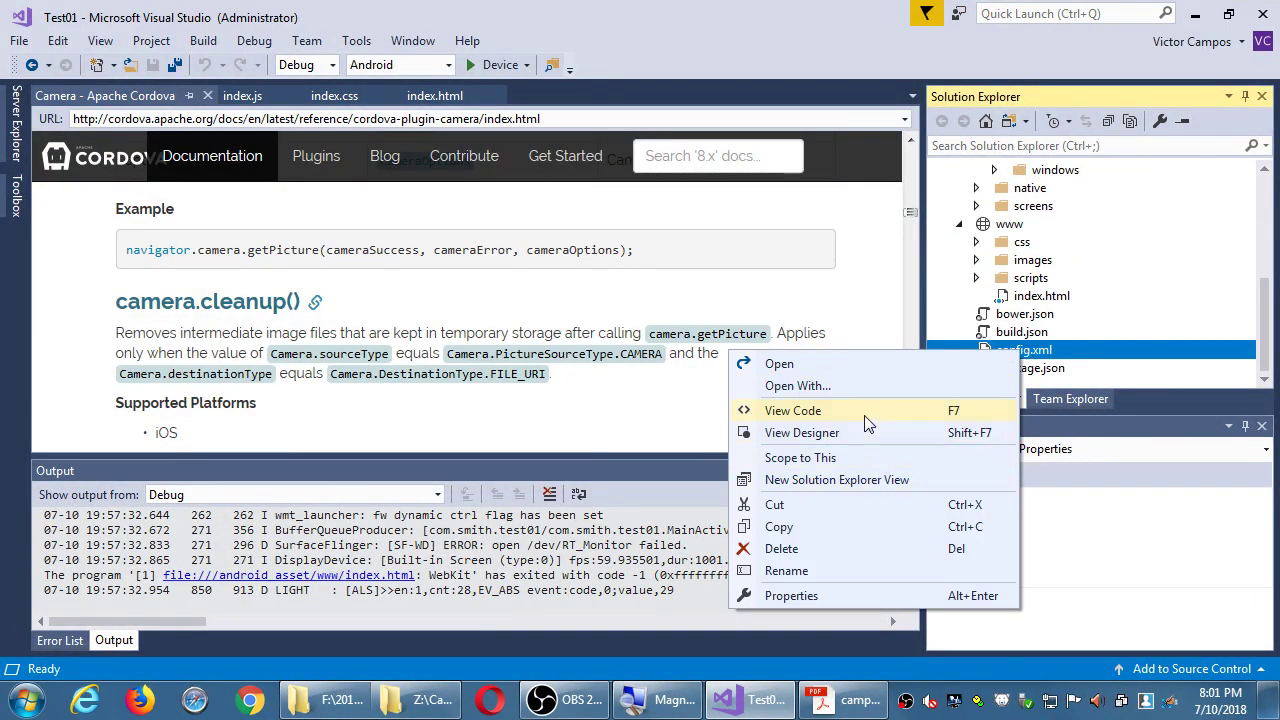
left_click(800, 411)
scroll(360, 305, "down", 9)
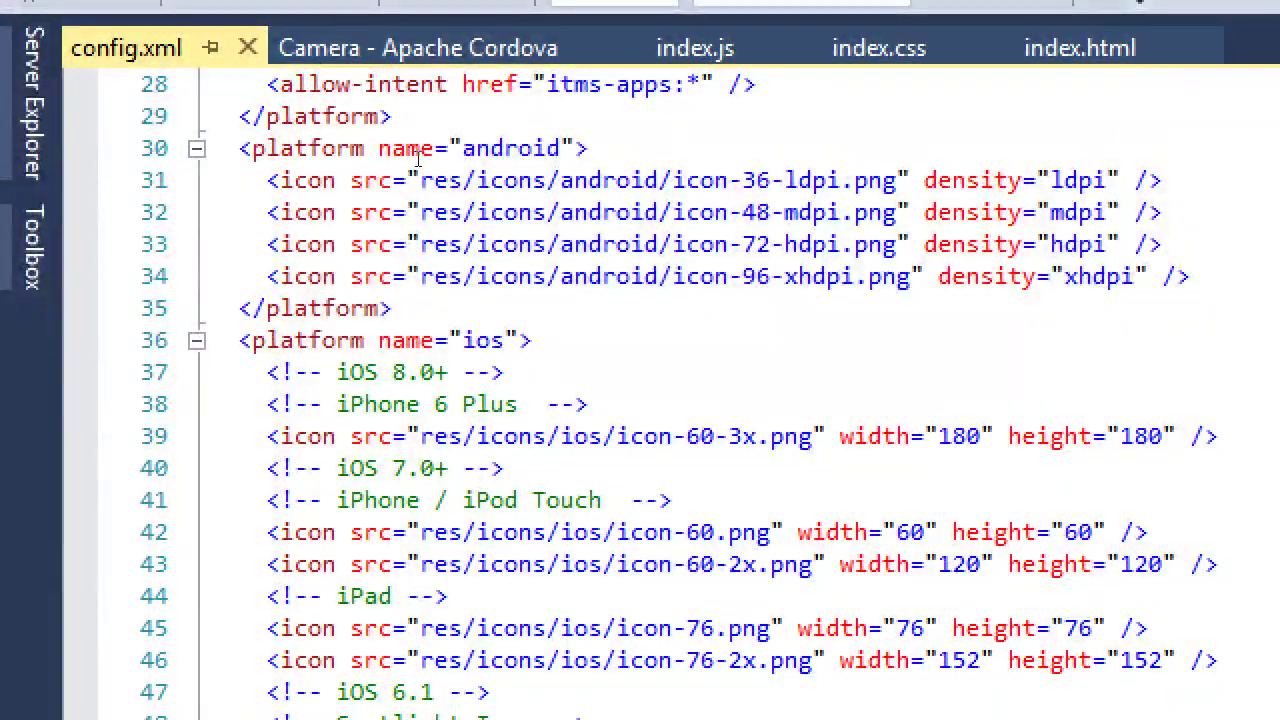
Step: Highlight 36-ldpi in the android icon path on line 31 of config.xml
left_click(826, 180)
double_click(812, 180)
key("ctrl+shift+Left")
key("ctrl+shift+Left")
key("ctrl+shift+Left")
key("ctrl+shift+Left")
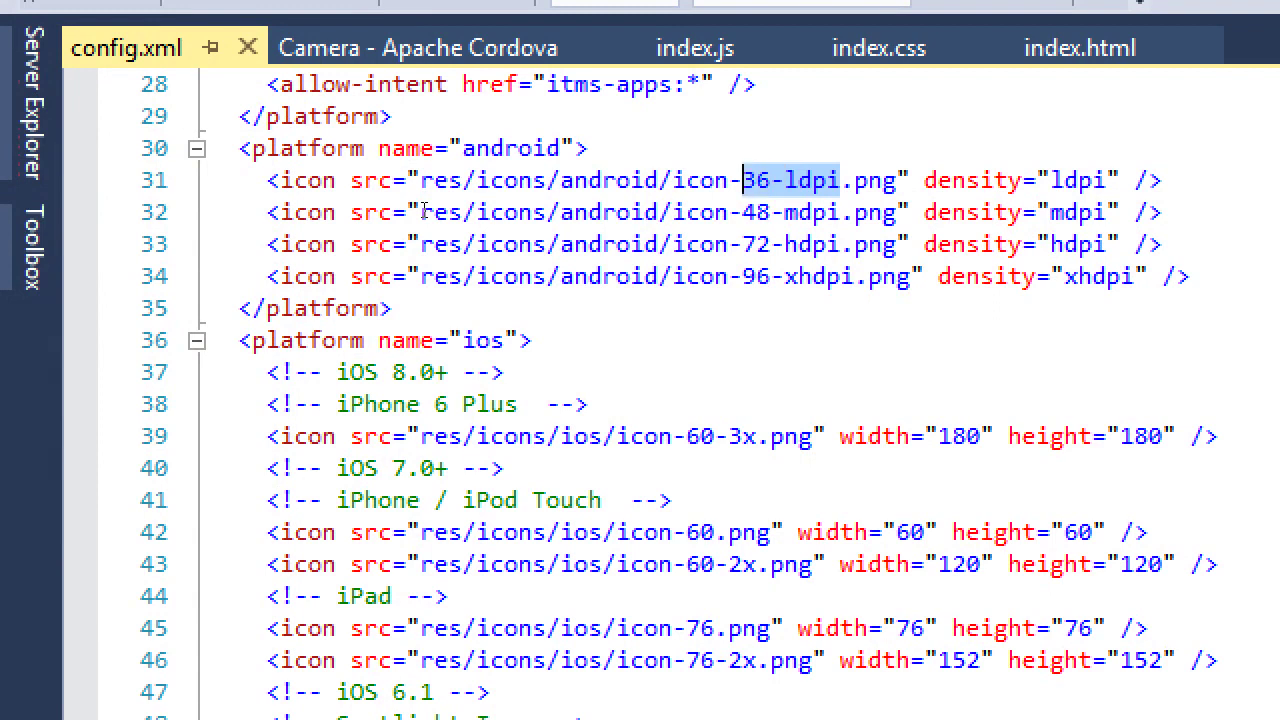
Step: Try myicon36 as the file name in the android ldpi icon path on line 31 of config.xml, and undo the edit
type("myicon36")
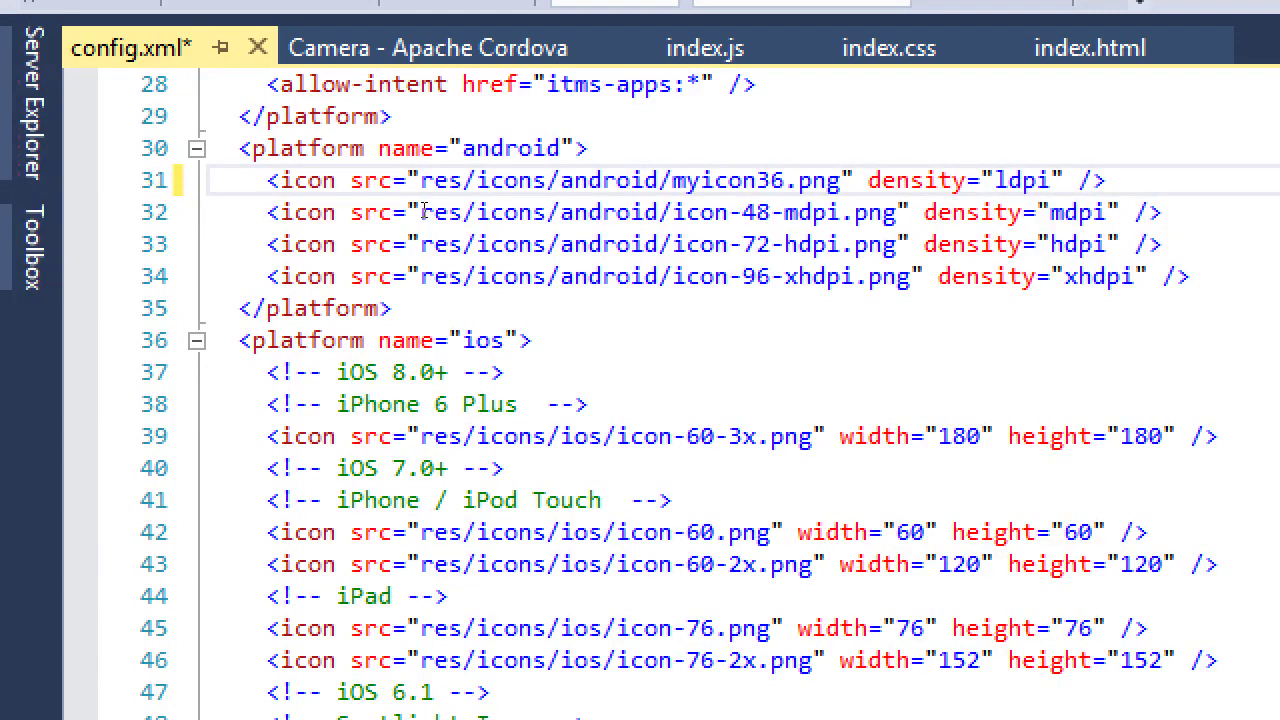
key("ctrl+z")
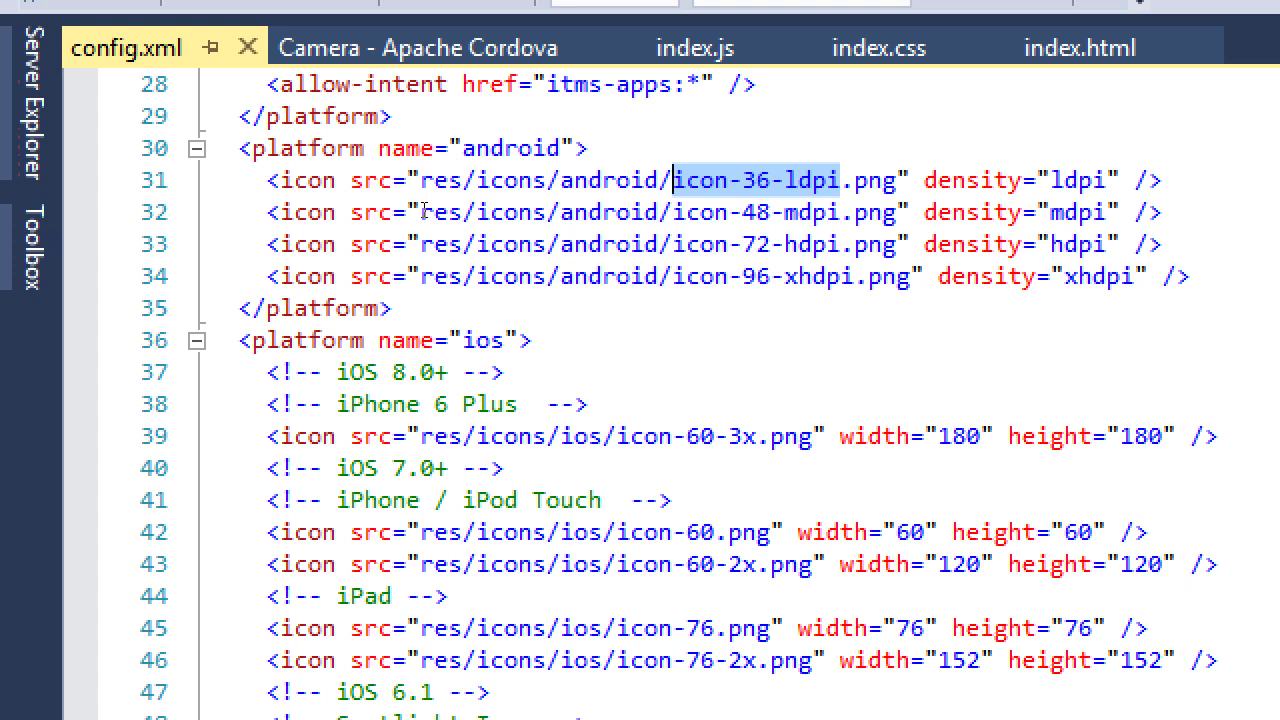
key("shift+Left")
key("shift+Left")
key("shift+Left")
key("shift+Left")
key("shift+Left")
key("shift+Left")
key("shift+Left")
key("shift+Left")
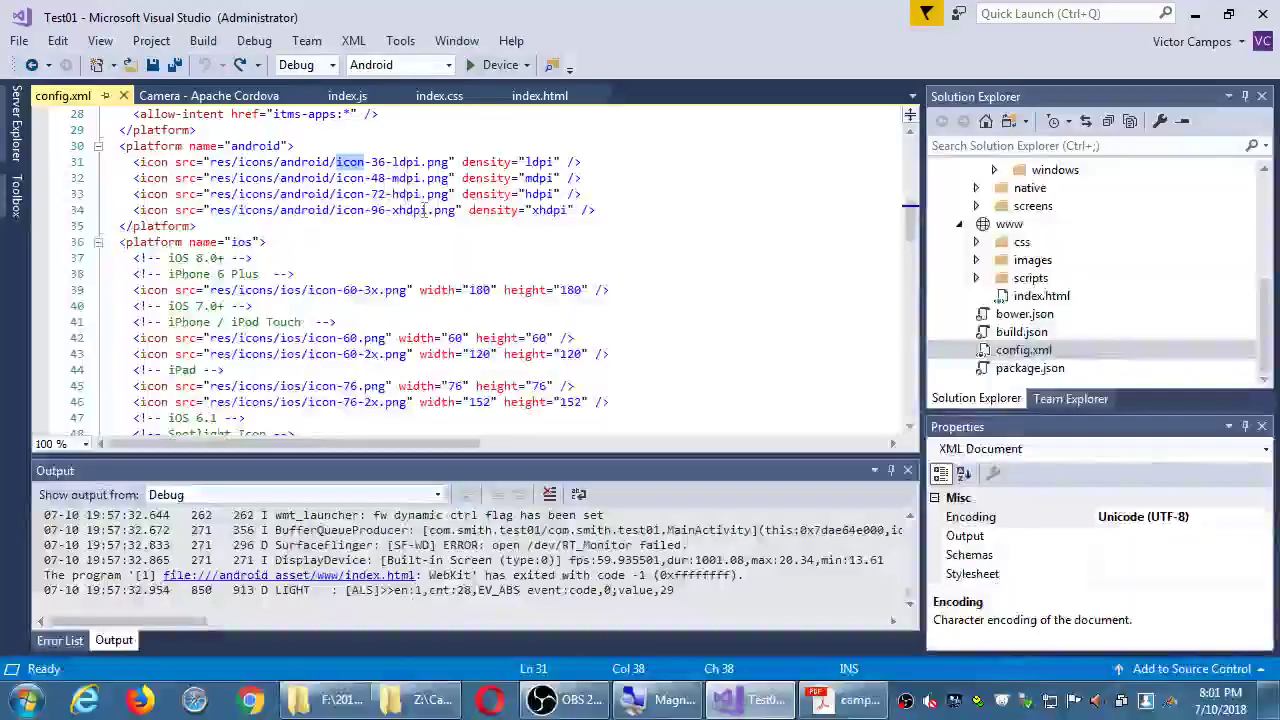
left_click(130, 95)
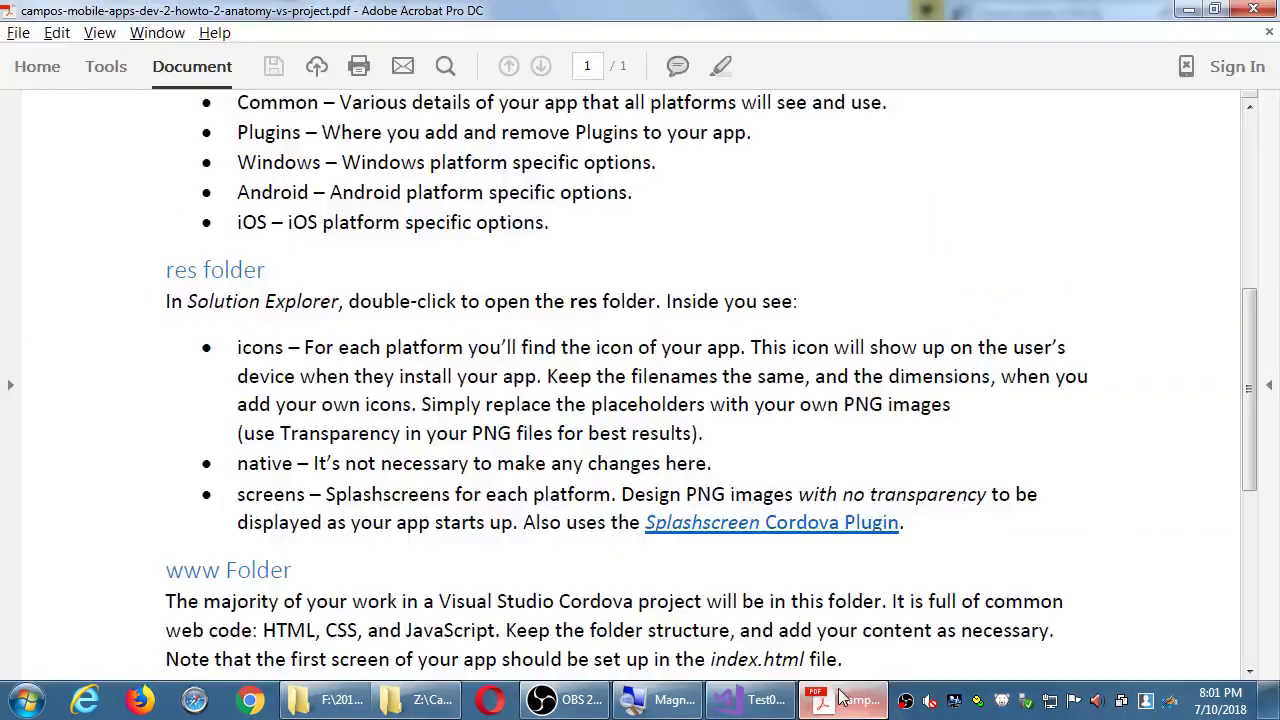
Step: Switch to the project anatomy PDF in Adobe Acrobat and review it from the config.xml section through www Folder and Further Reading
left_click(845, 700)
scroll(473, 475, "down", 5)
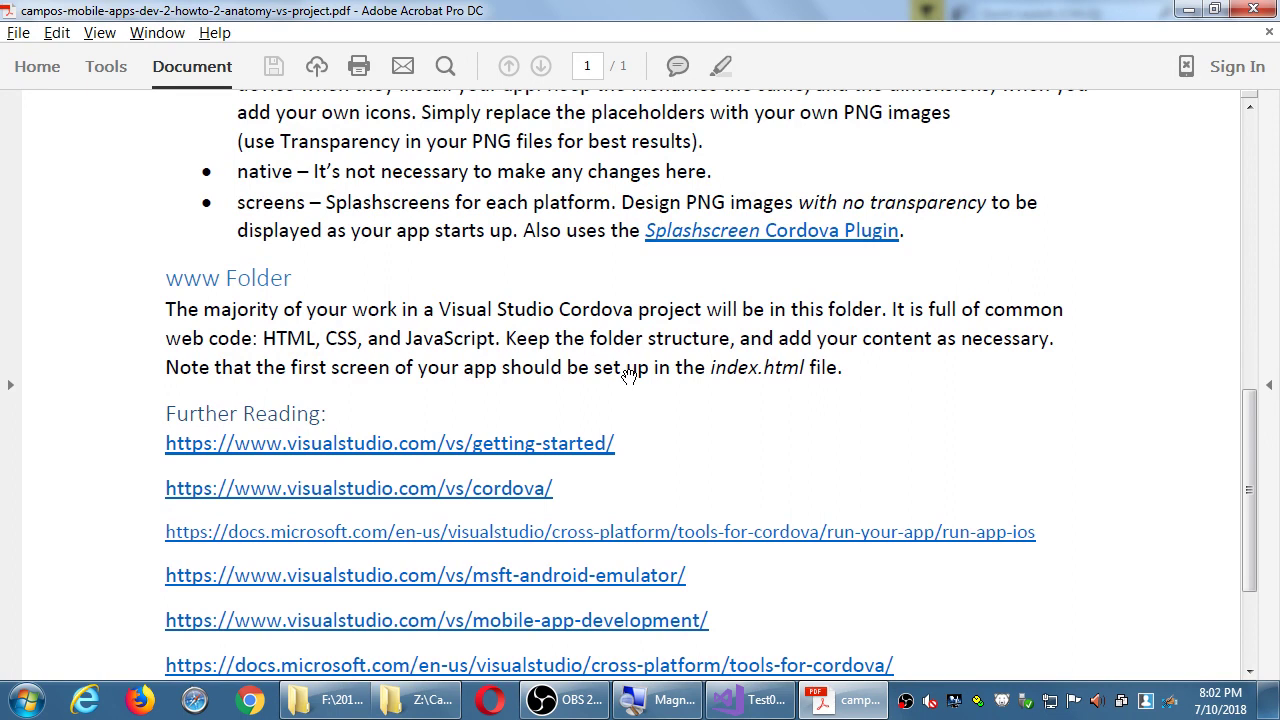
scroll(957, 420, "down", 2)
scroll(962, 410, "up", 10)
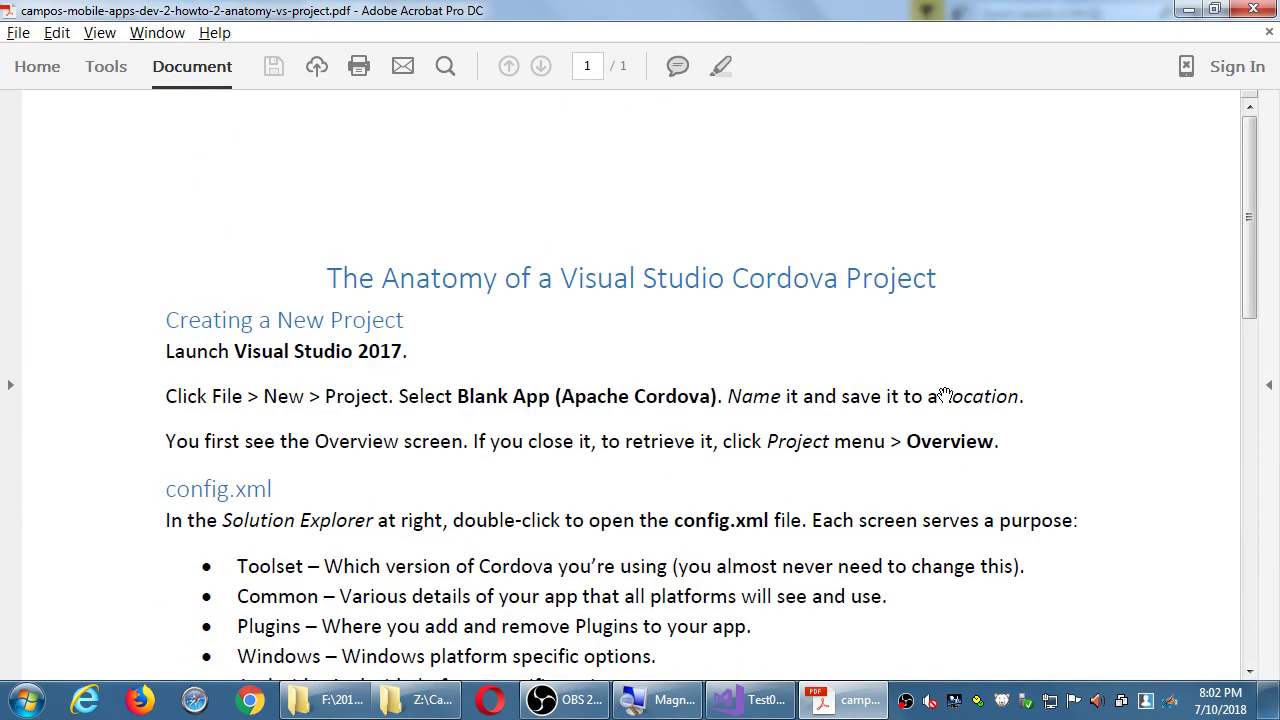
scroll(895, 362, "down", 7)
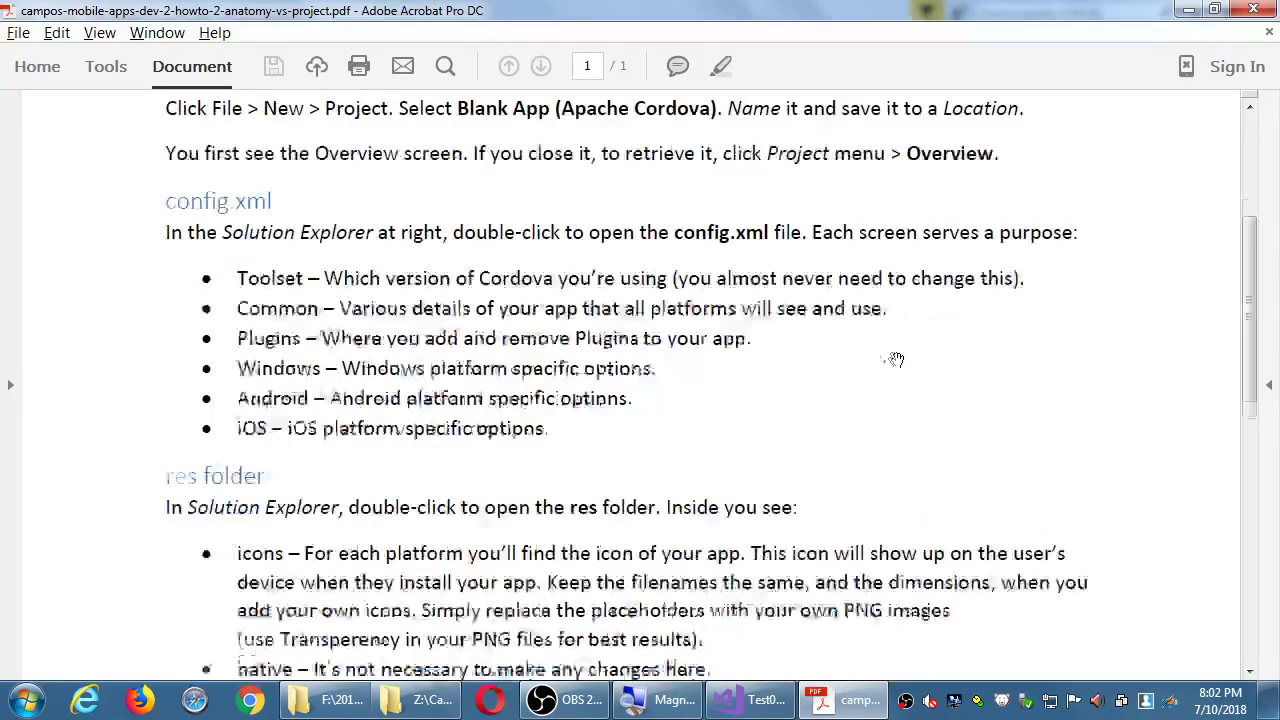
scroll(894, 366, "down", 3)
scroll(895, 360, "up", 10)
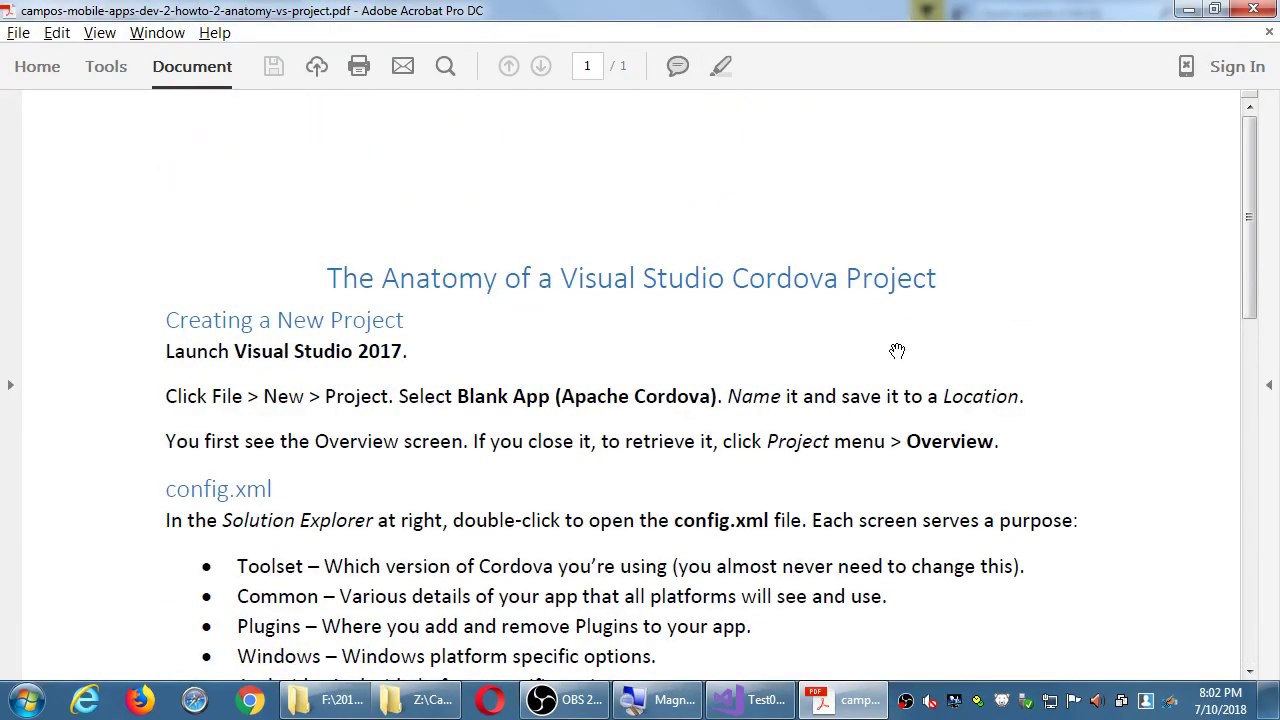
scroll(882, 356, "down", 8)
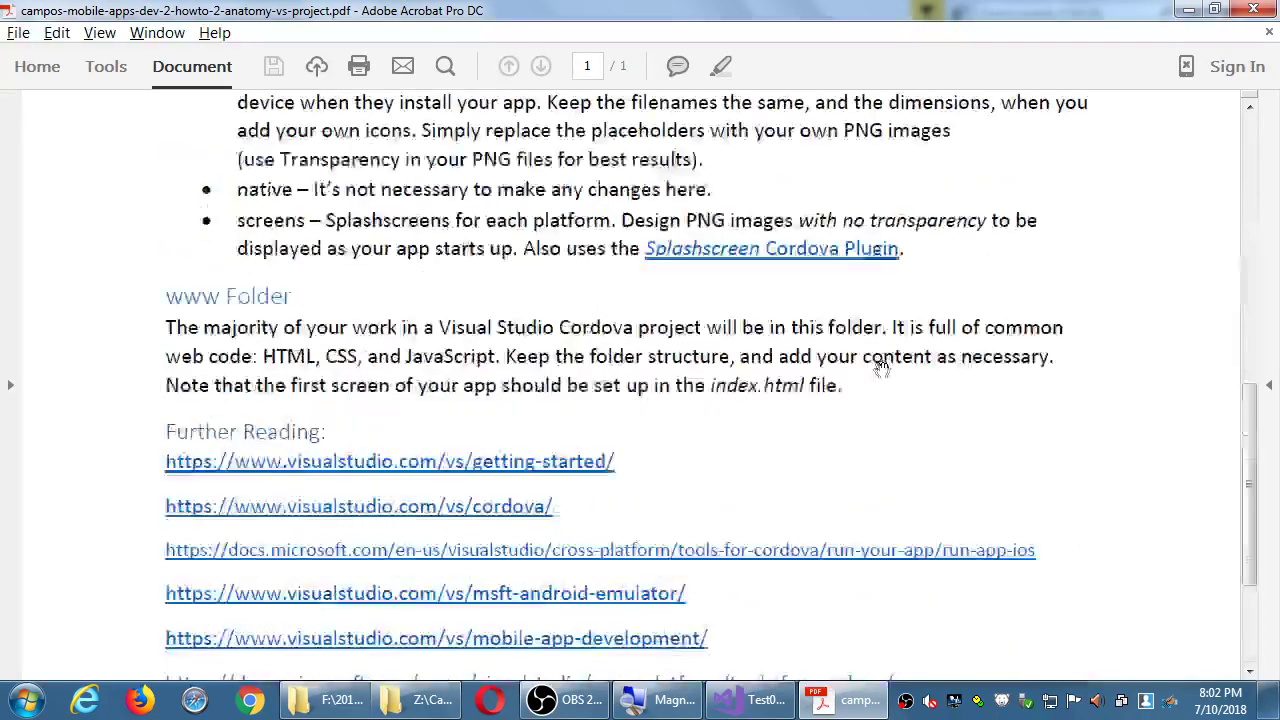
scroll(882, 364, "down", 1)
scroll(884, 364, "up", 10)
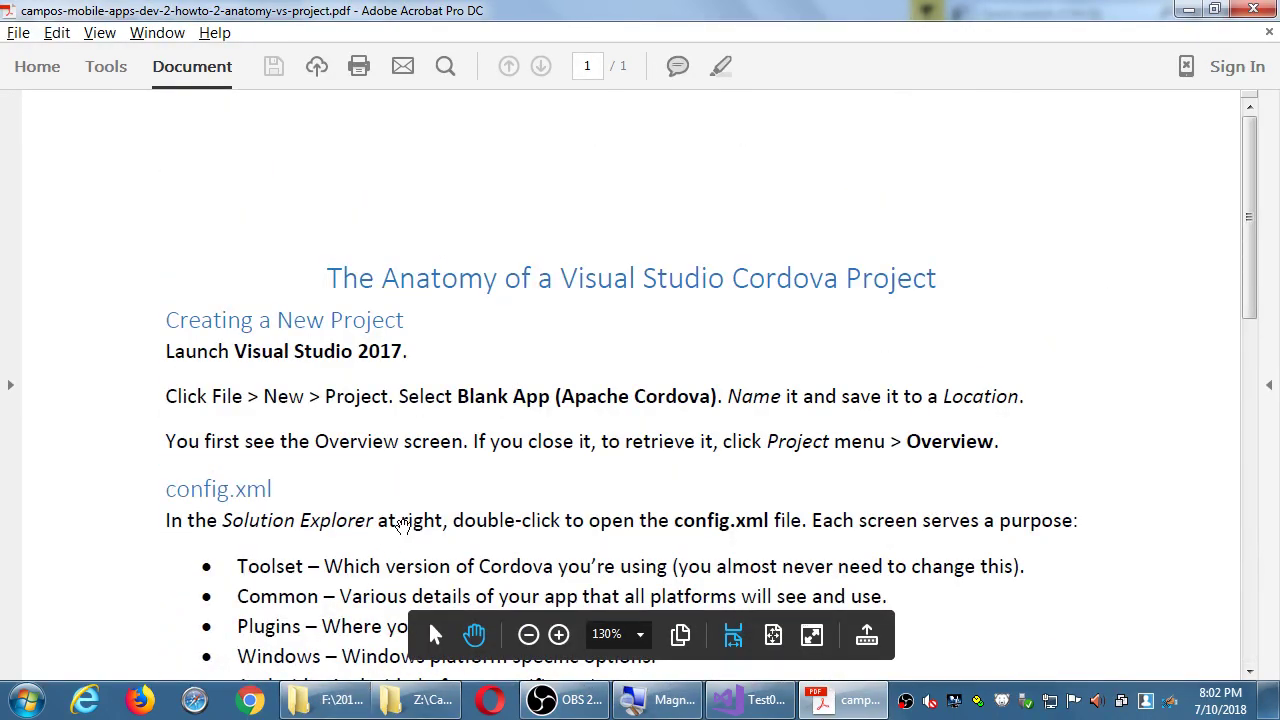
left_click(570, 702)
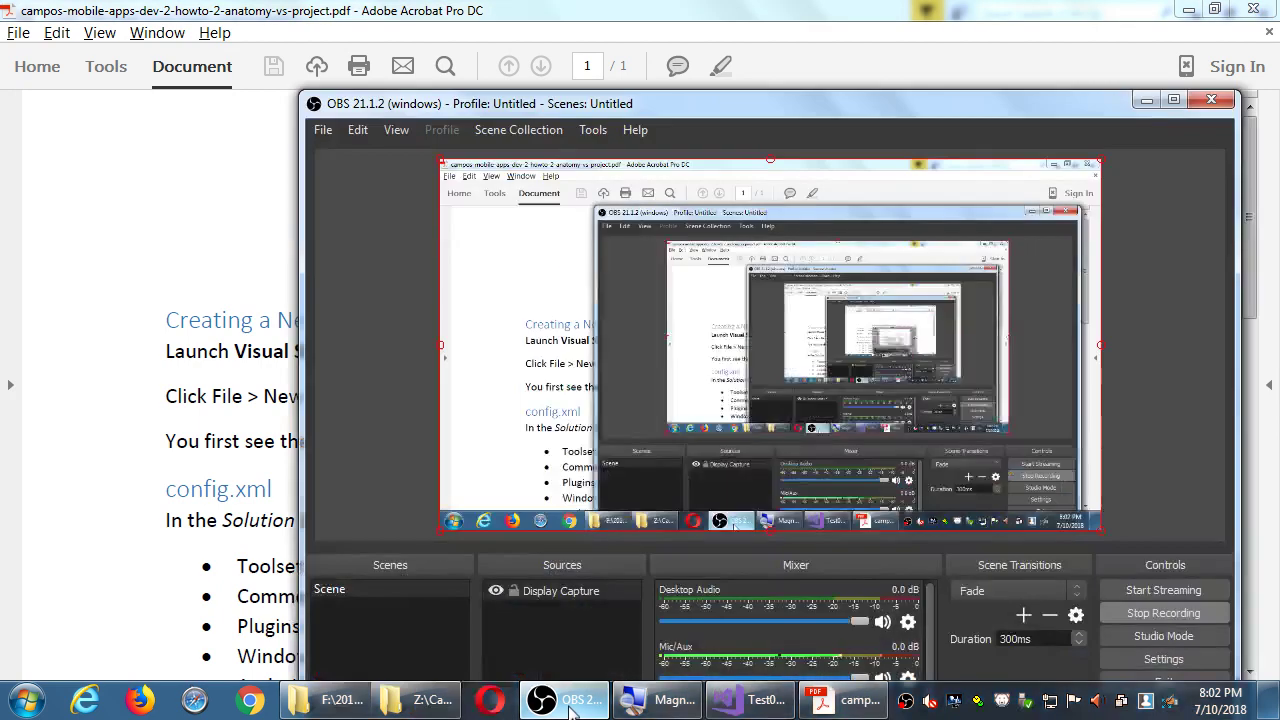
left_click_drag(615, 112, 587, 42)
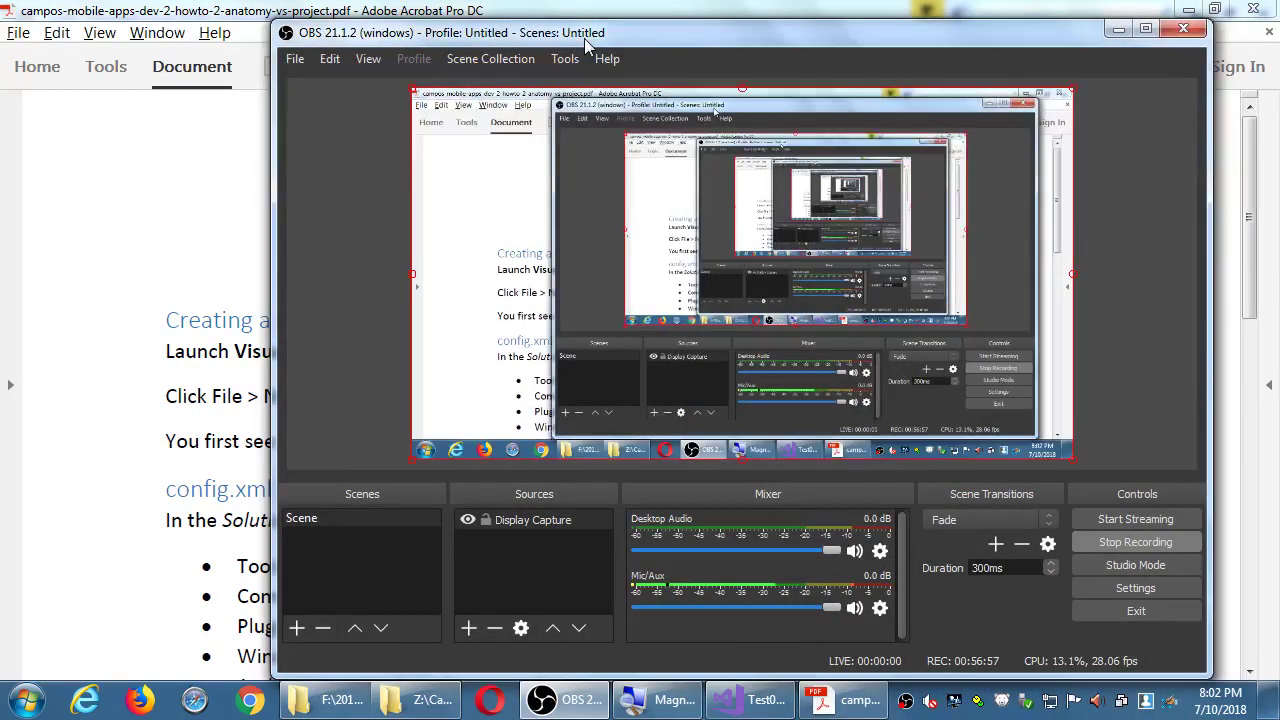
left_click(1118, 28)
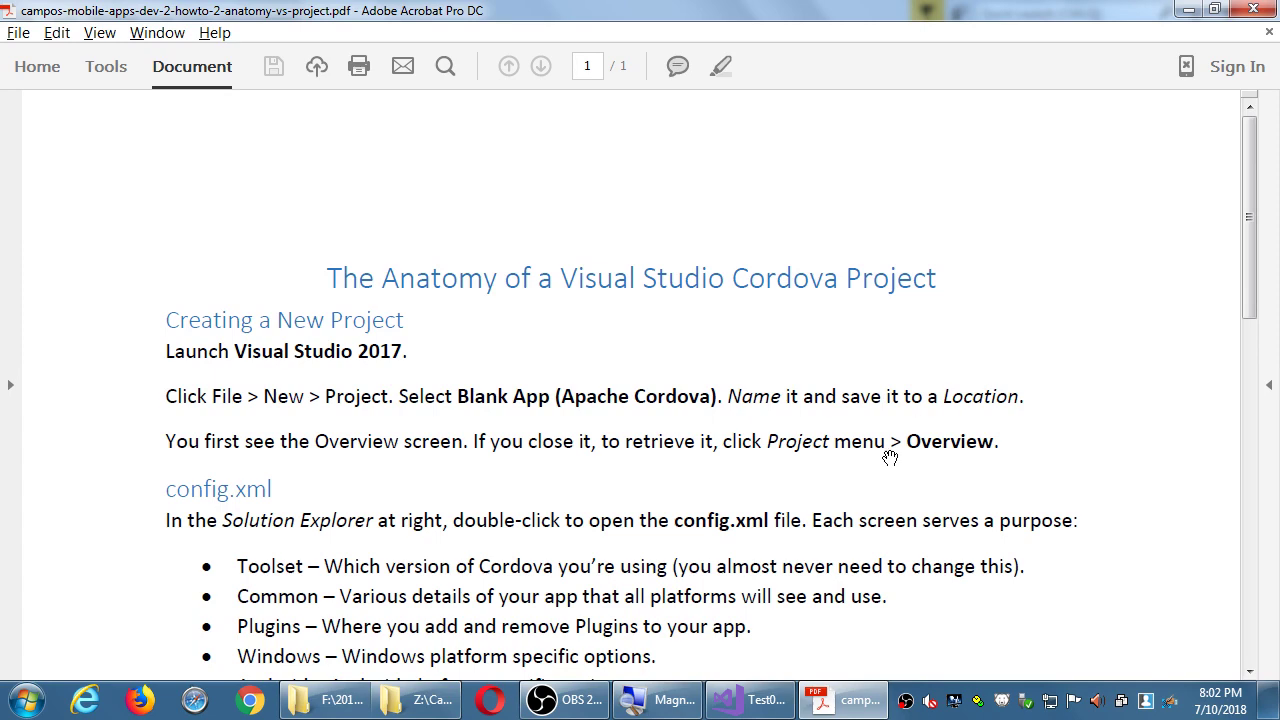
left_click(565, 700)
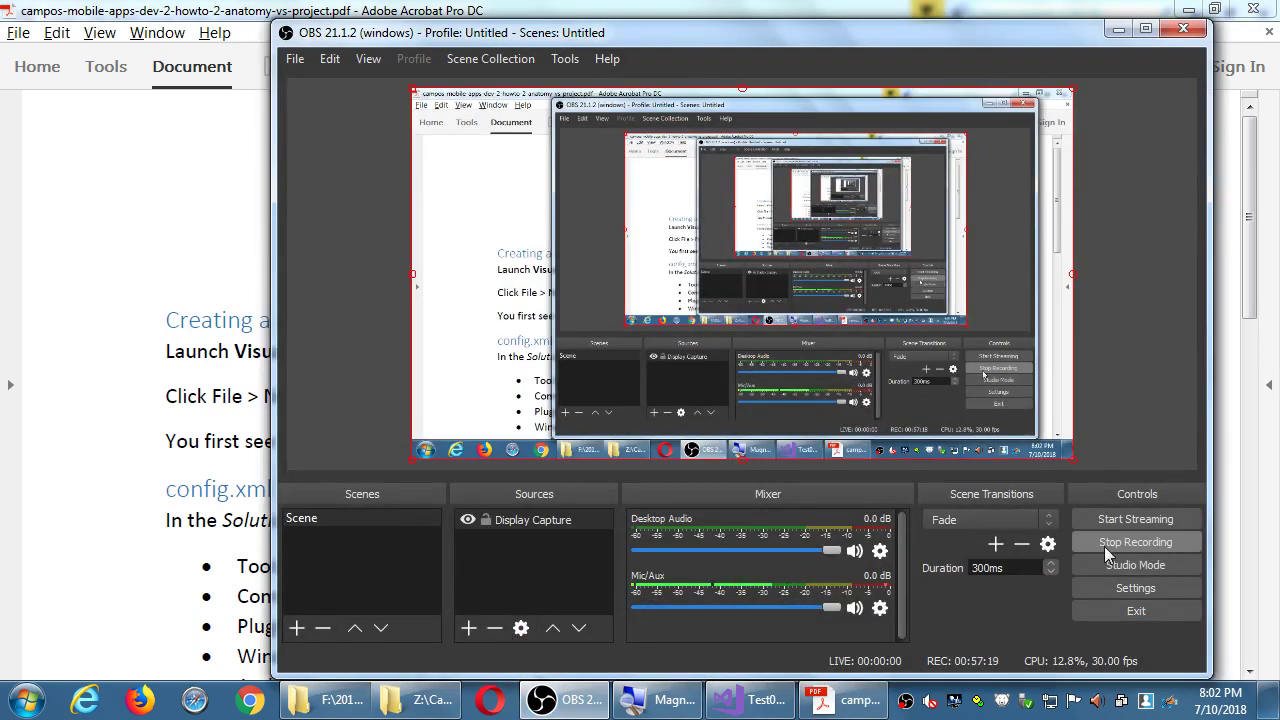